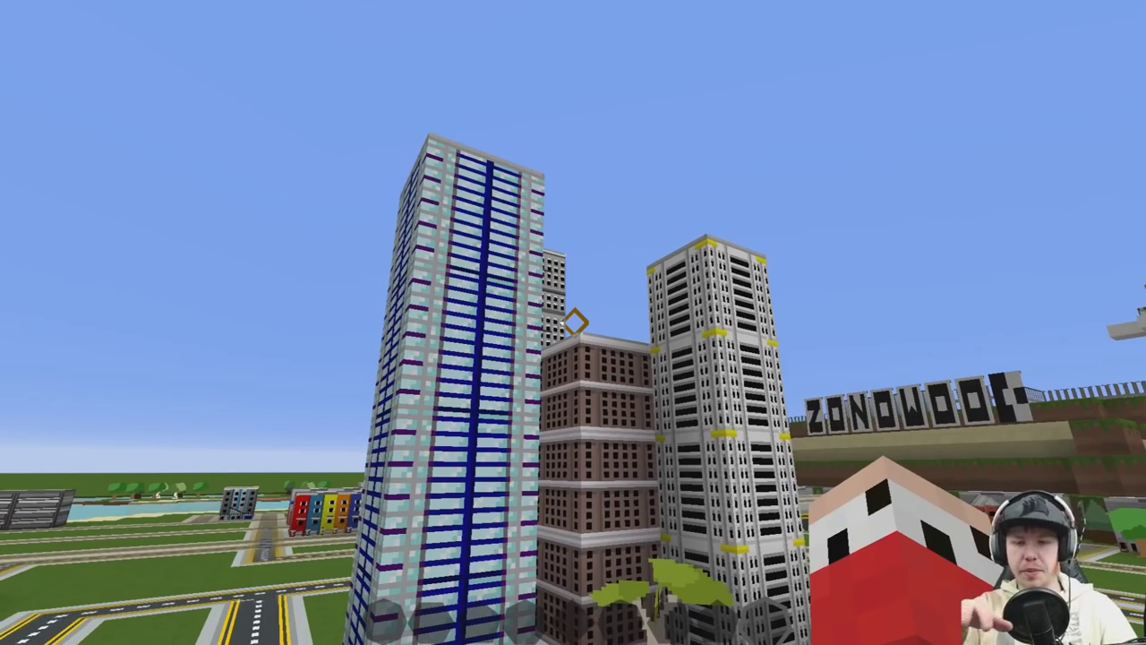
# Step: Fly across the city to the grassy terraces beside the river
pyautogui.press('w')
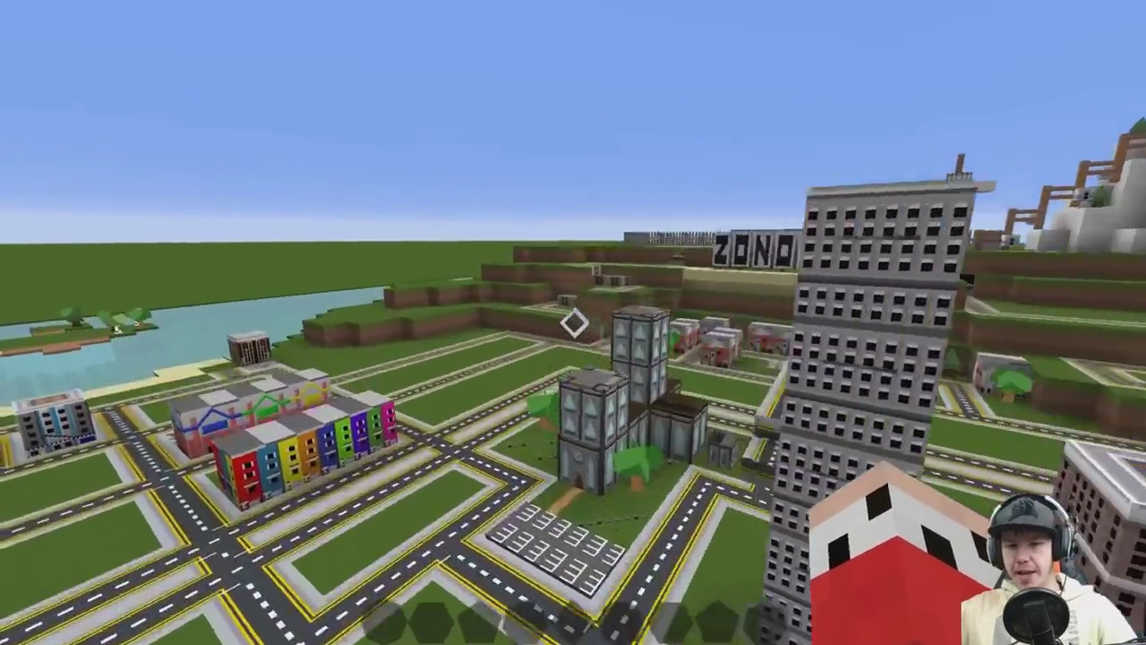
pyautogui.press('w')
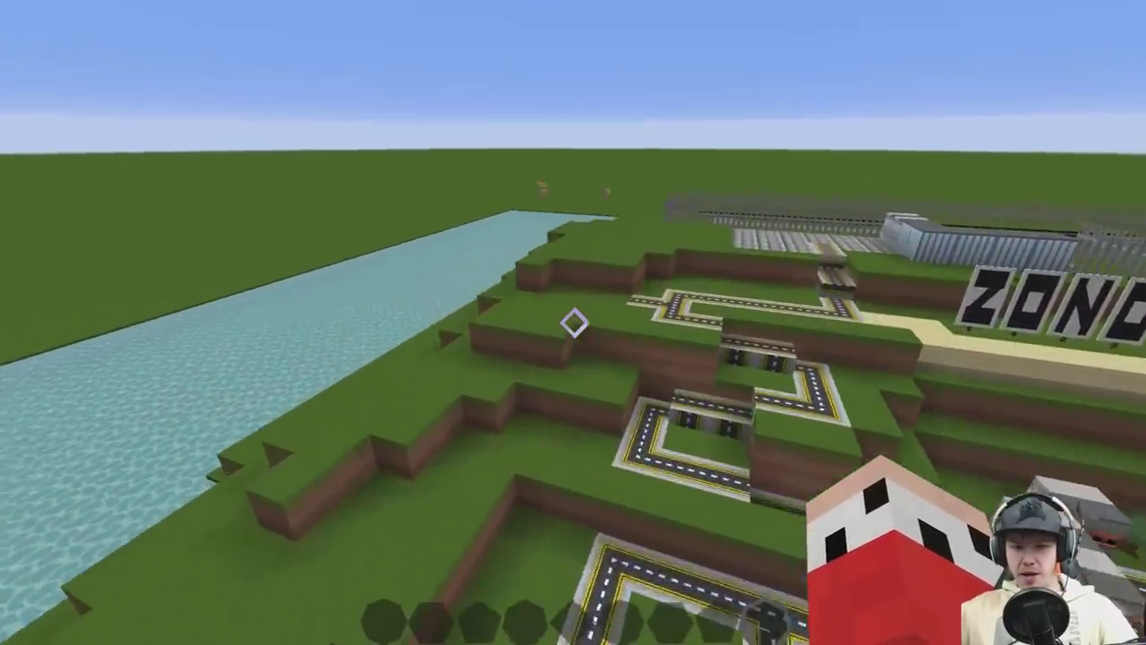
pyautogui.press('w')
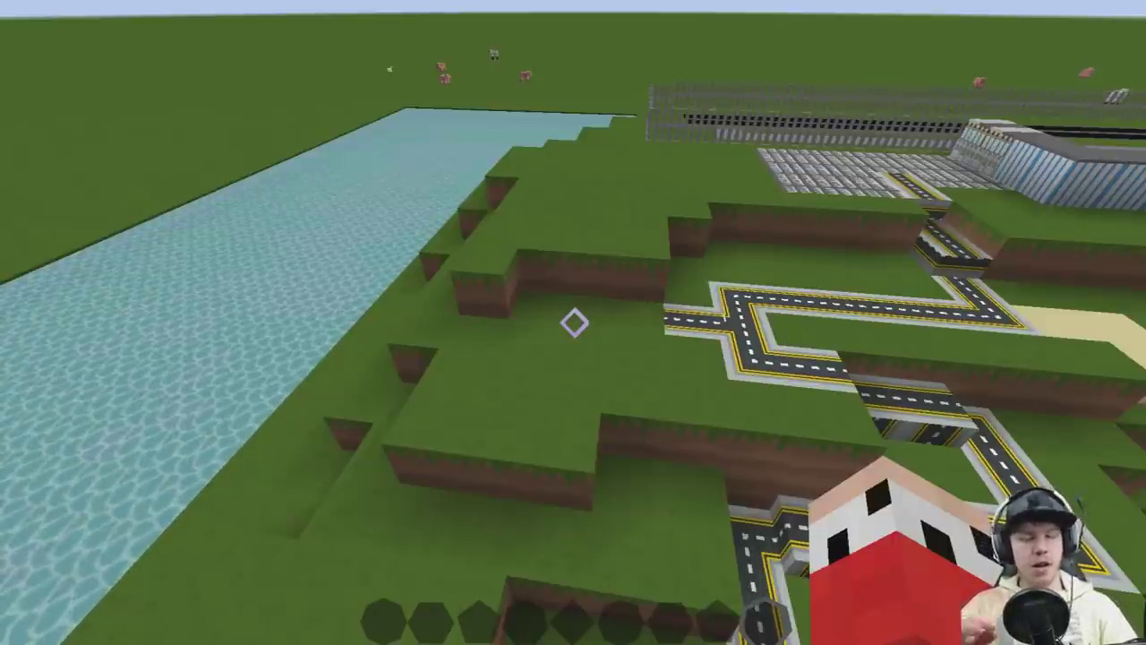
# Step: Search the item inventory for "skul" and add the Dragon Head to the second hotbar slot
pyautogui.press('e')
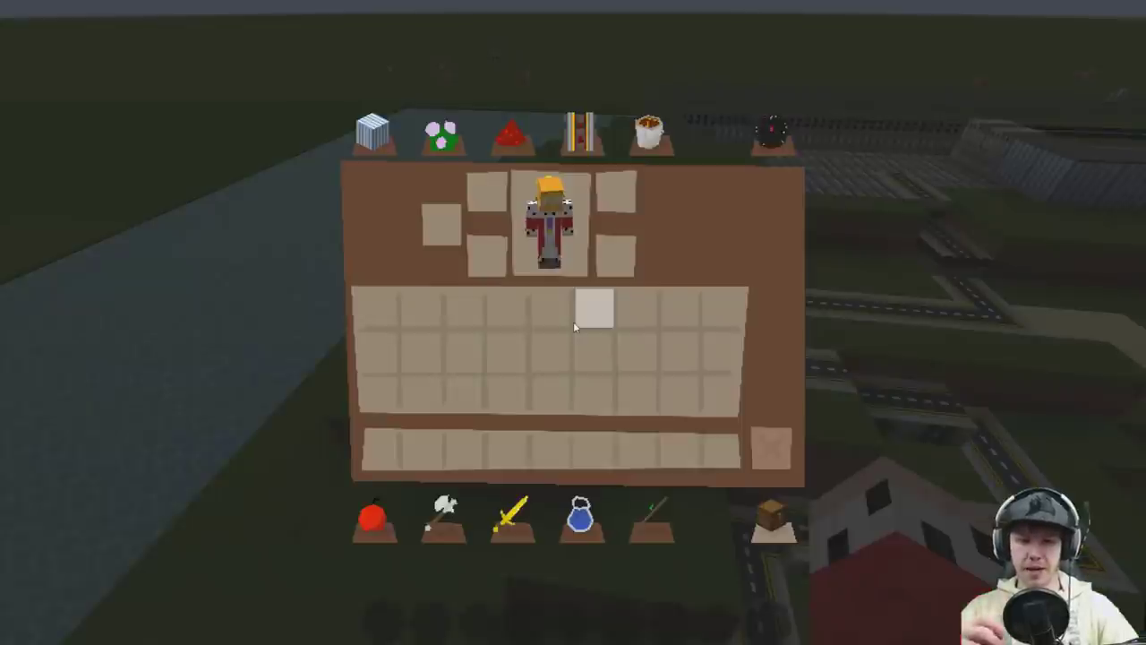
pyautogui.click(761, 148)
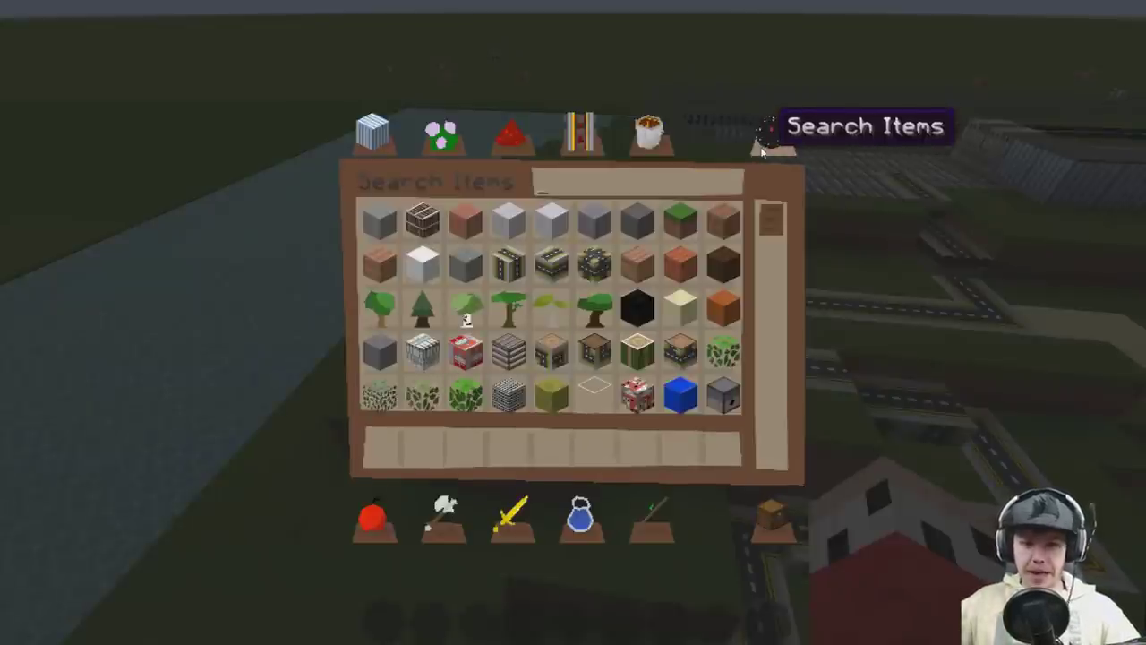
pyautogui.write('skul')
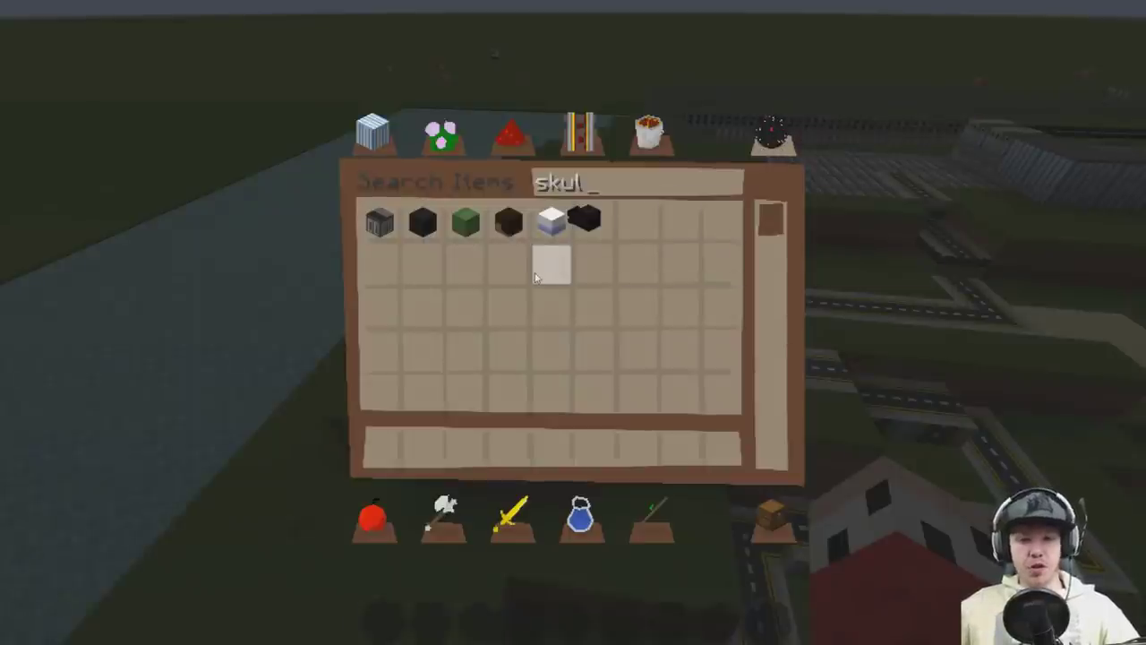
pyautogui.click(588, 222)
pyautogui.click(383, 444)
pyautogui.press('Escape')
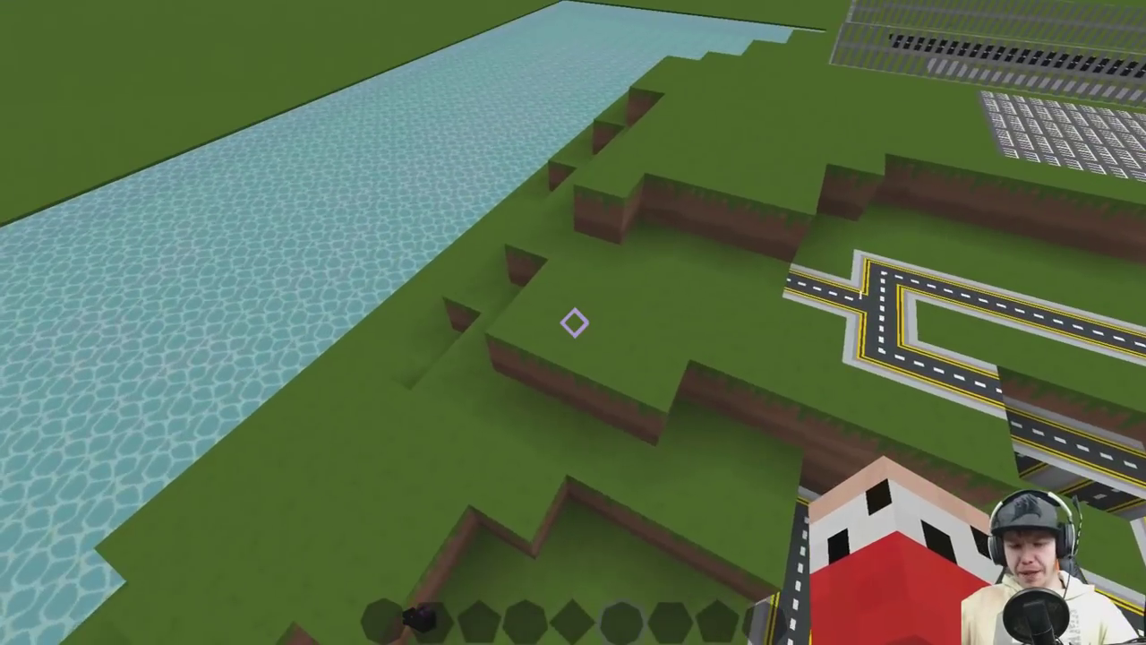
# Step: Place the dragon head on the grassy terrace beside the river, then break it and place it again
pyautogui.press('2')
pyautogui.press('w')
pyautogui.press('shift')
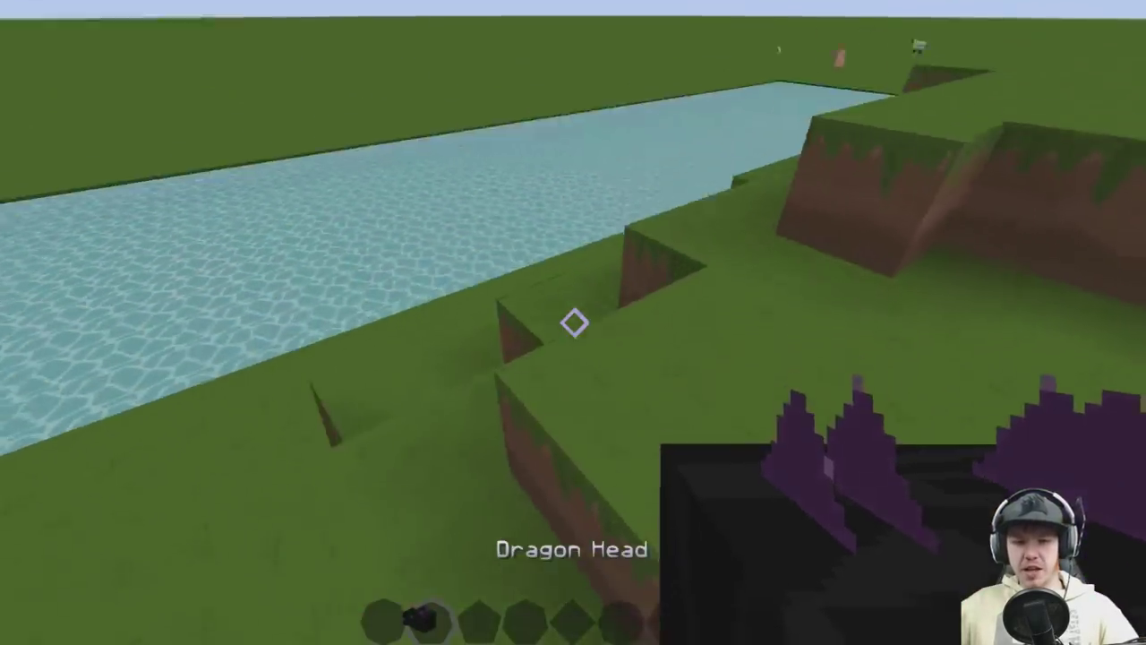
pyautogui.rightClick(574, 323)
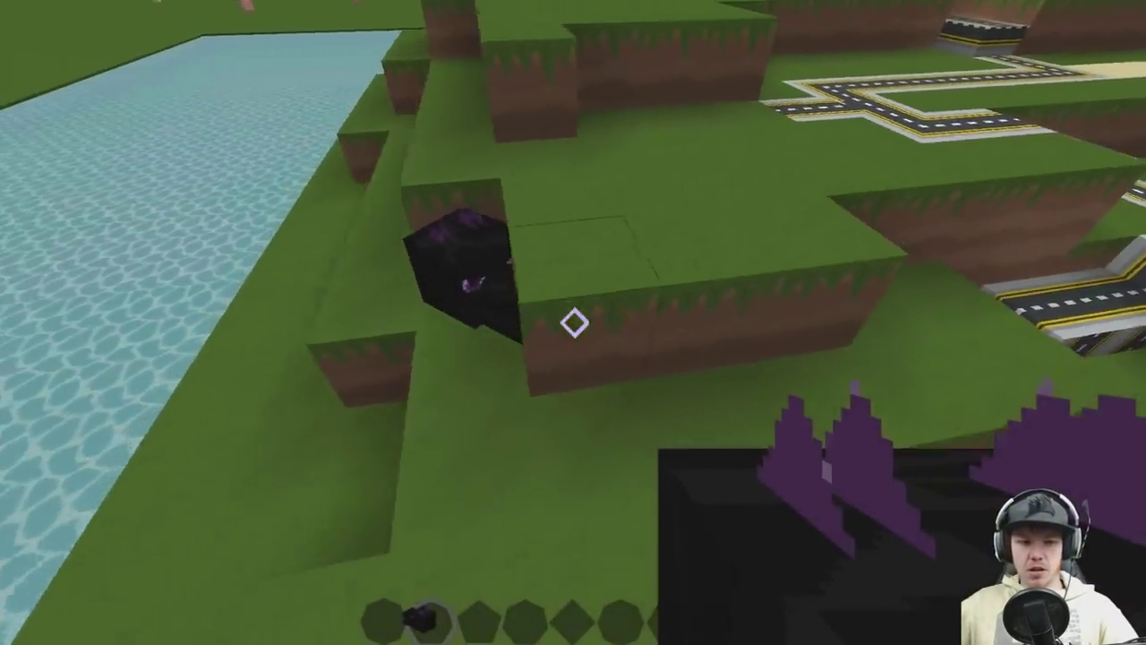
pyautogui.press('a')
pyautogui.click(574, 322)
pyautogui.rightClick(574, 322)
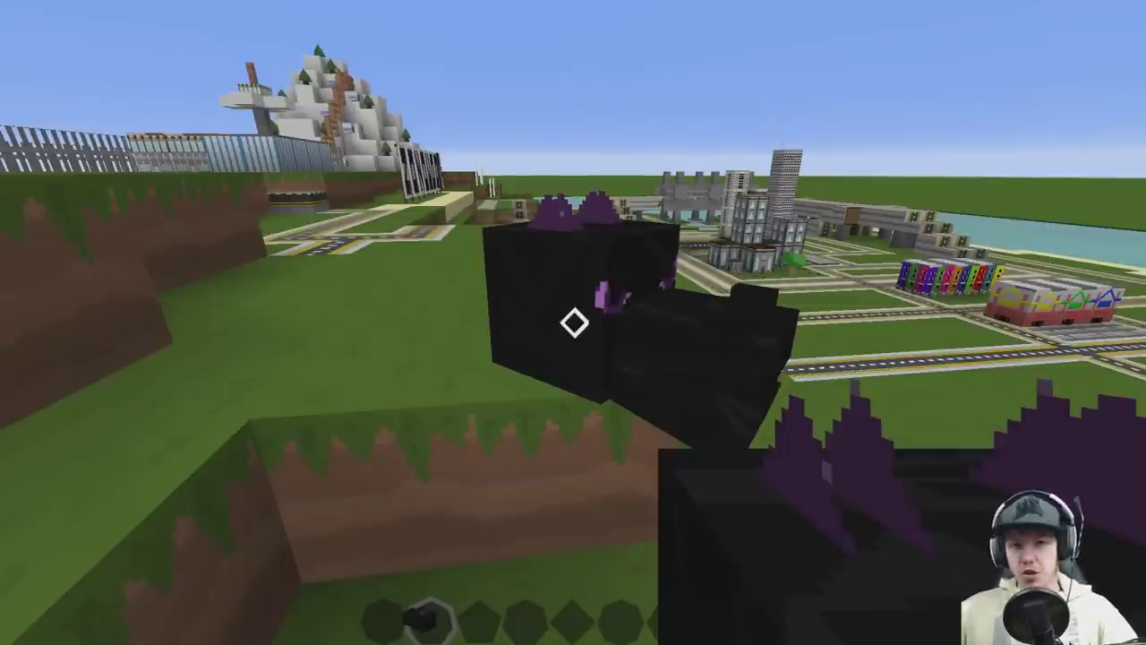
# Step: Break the placed dragon head and clear the Dragon Head from the hotbar
pyautogui.click(574, 323)
pyautogui.press('e')
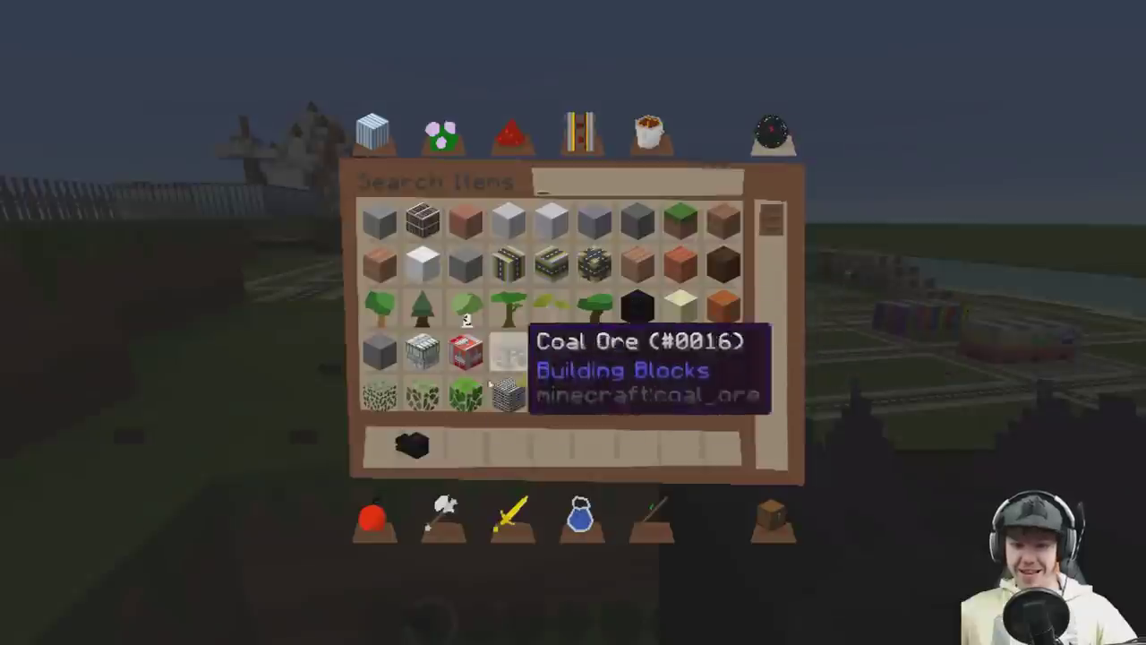
pyautogui.click(422, 435)
pyautogui.click(492, 342)
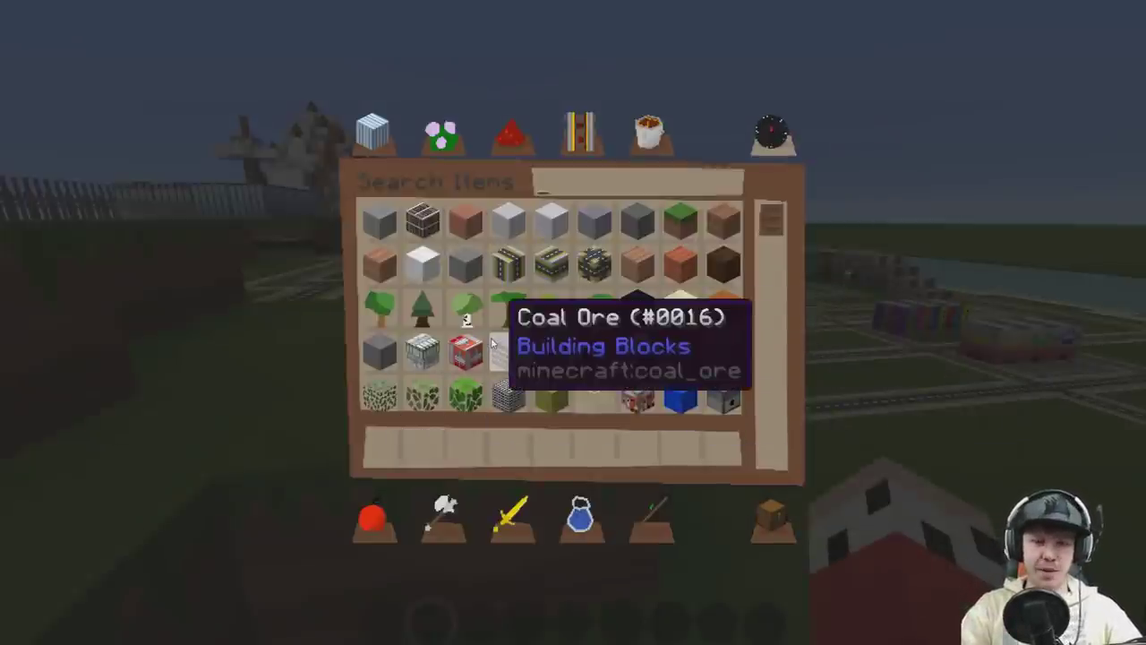
# Step: Find the Wither Skeleton Skull by searching "skull", put it in the first hotbar slot and place it on the terrace
pyautogui.write('skull')
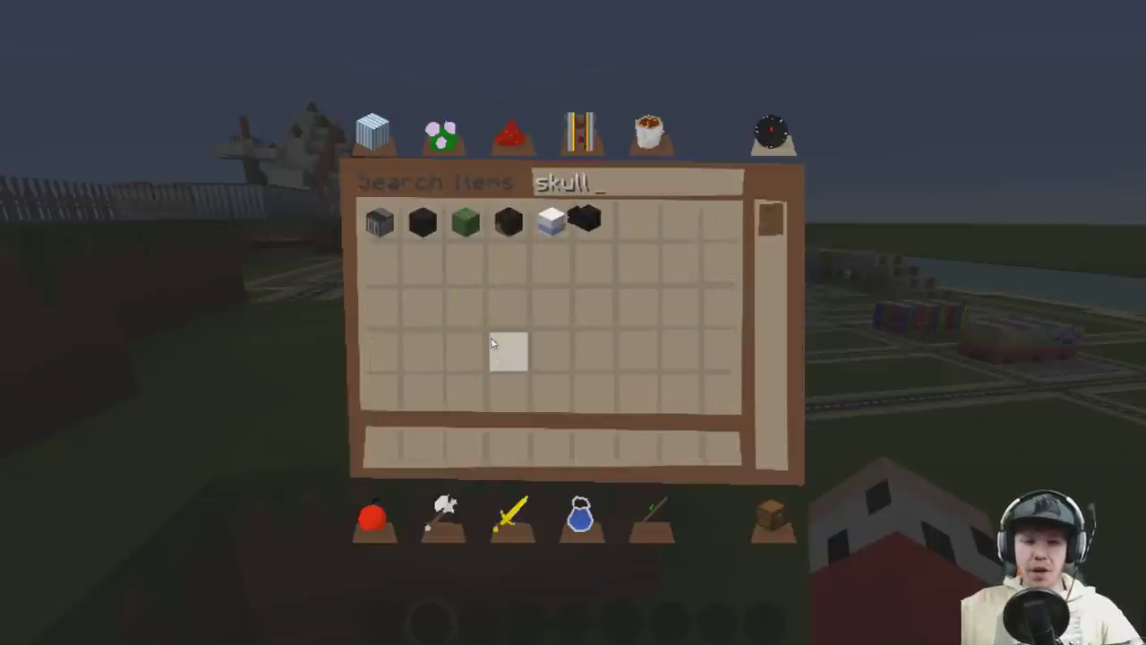
pyautogui.click(422, 222)
pyautogui.click(379, 448)
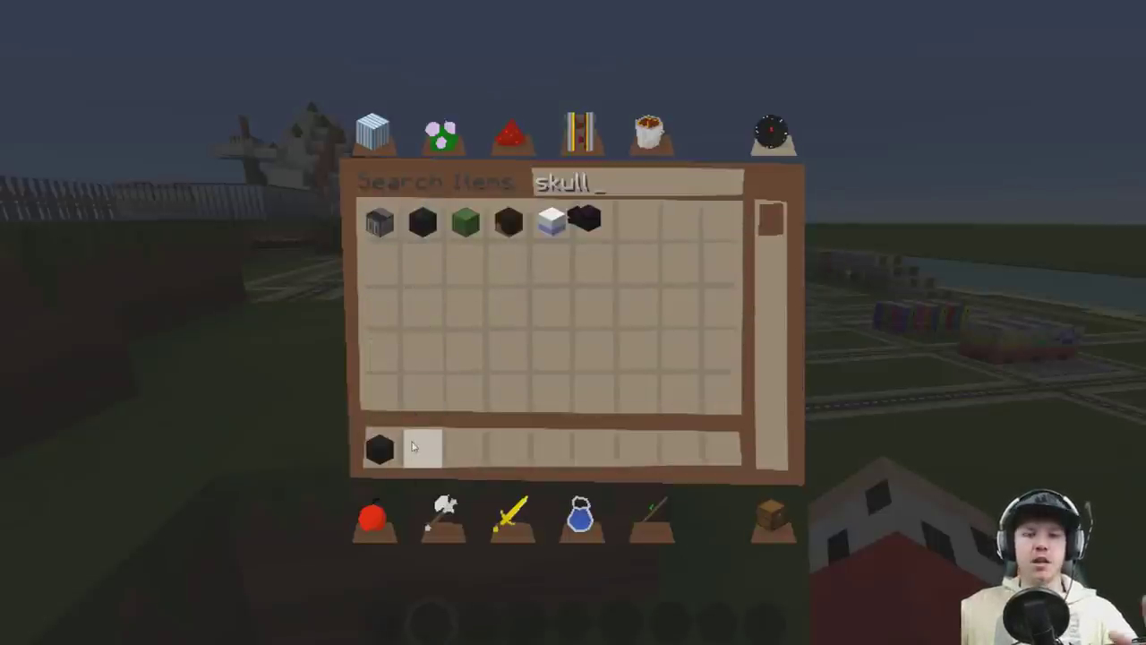
pyautogui.press('Escape')
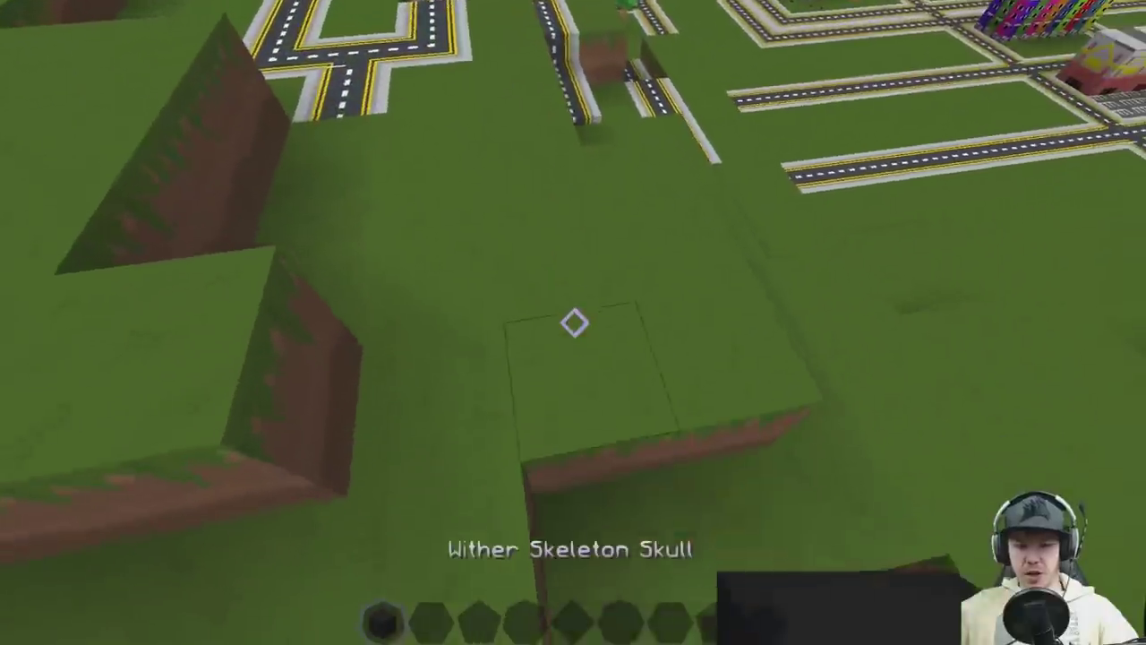
pyautogui.rightClick(573, 323)
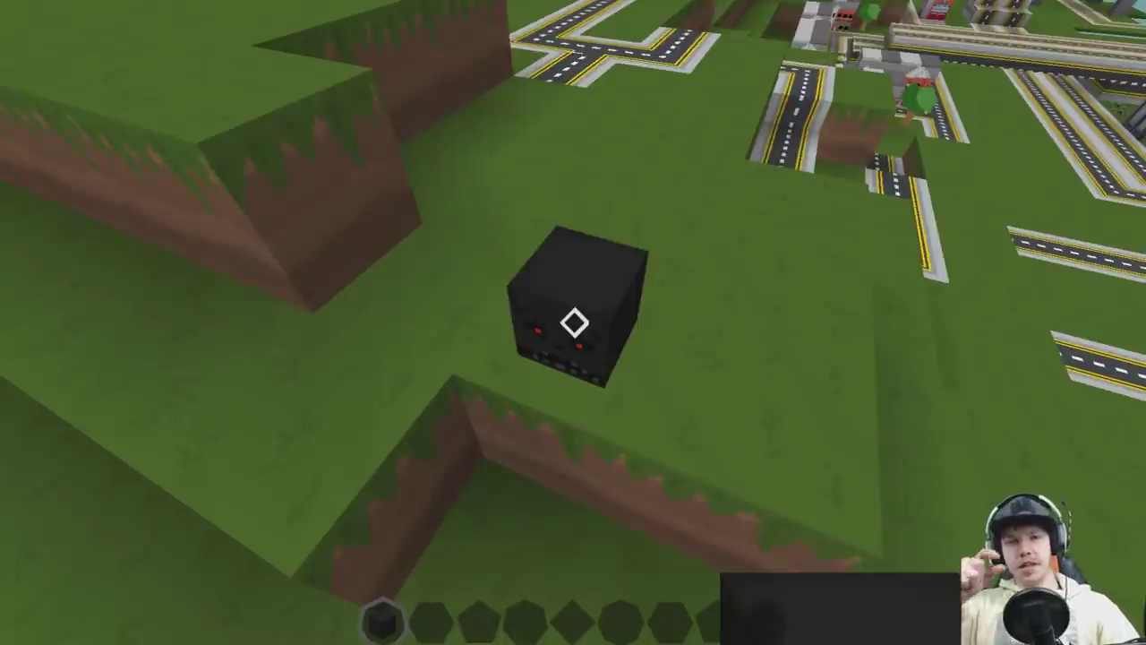
# Step: Add the plain grey block to the second hotbar slot and place one on the grassy terrace
pyautogui.press('e')
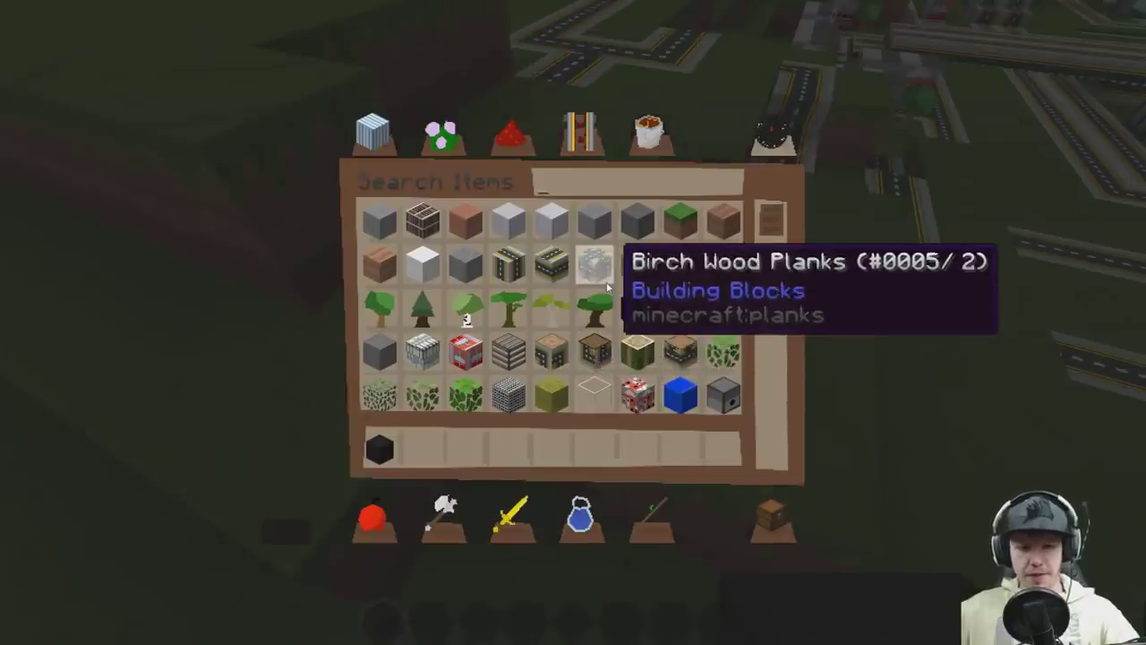
pyautogui.scroll(-1, 595, 385)
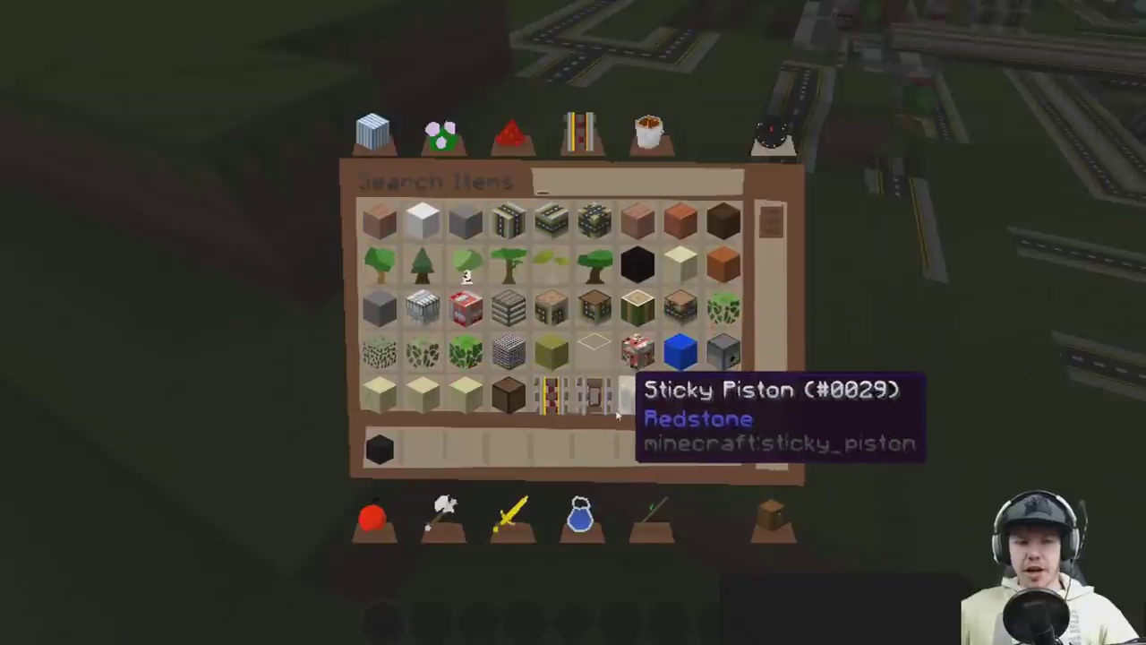
pyautogui.click(376, 309)
pyautogui.click(439, 448)
pyautogui.press('e')
pyautogui.press('2')
pyautogui.rightClick(574, 322)
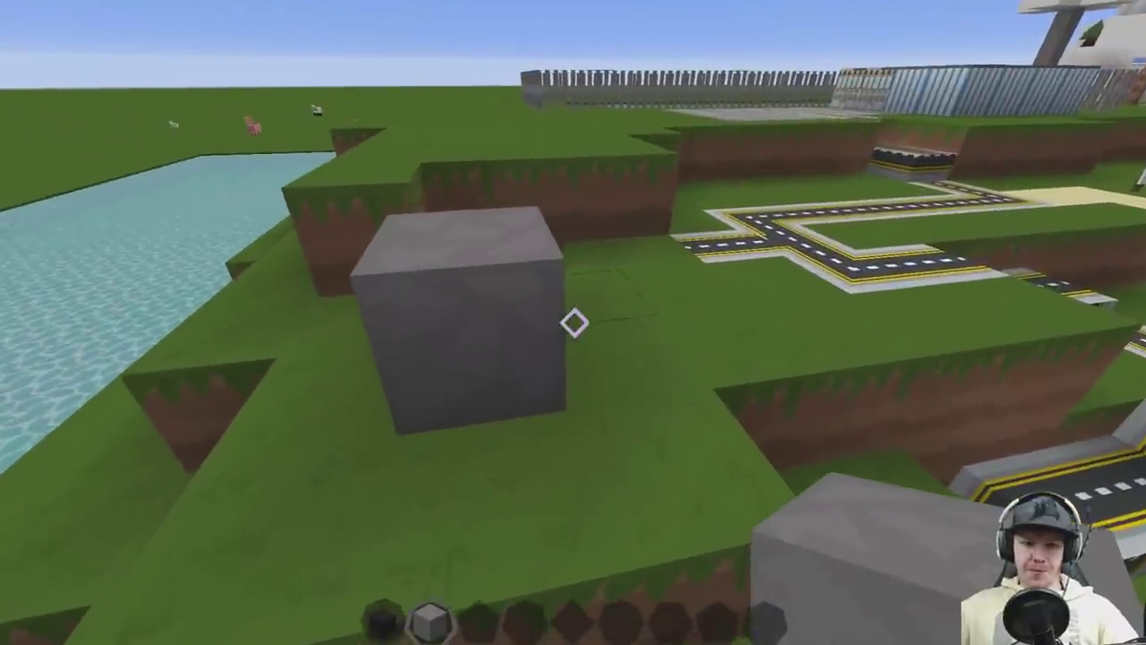
# Step: Move around the placed grey block to examine its sides and top
pyautogui.press('w')
pyautogui.press('a')
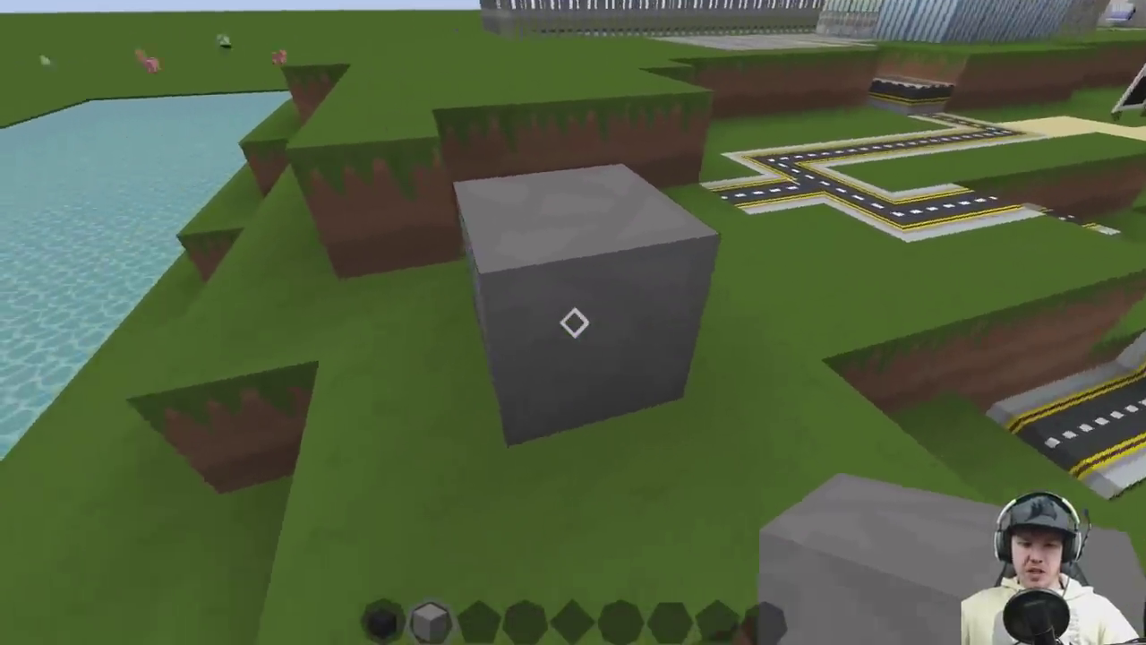
pyautogui.press('a')
pyautogui.press('d')
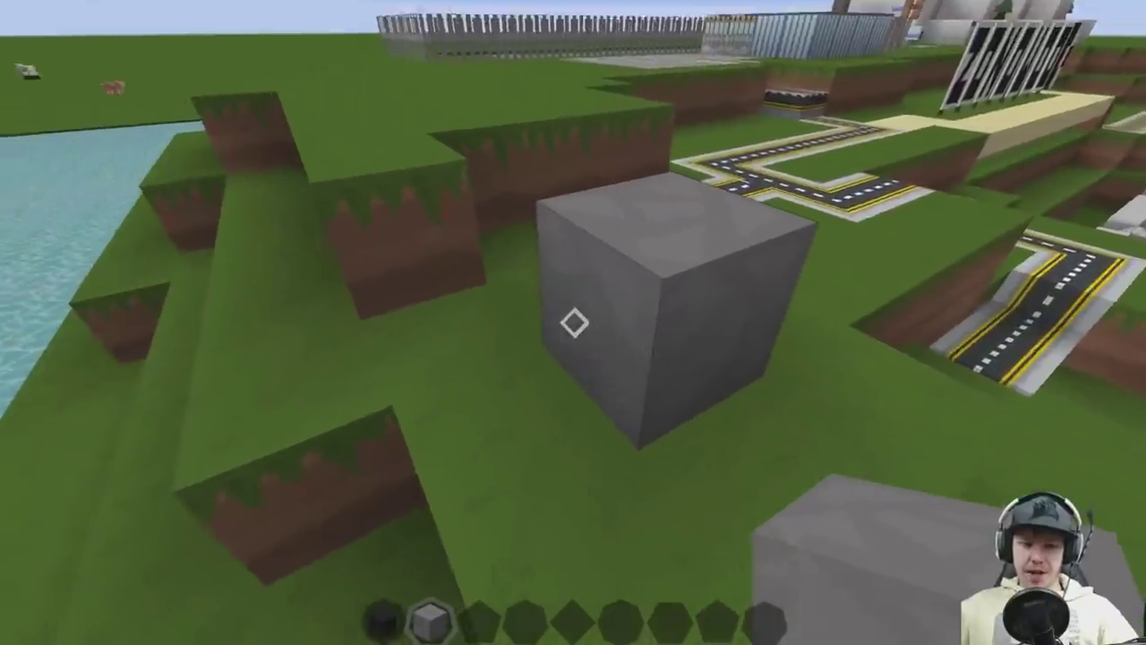
pyautogui.press('a')
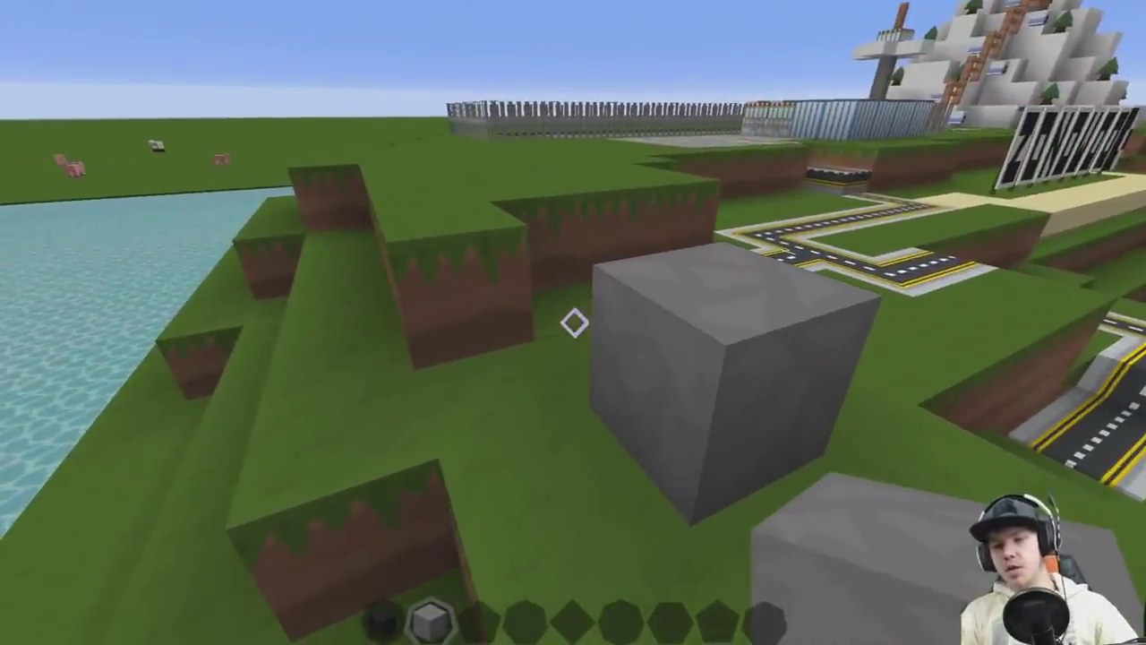
pyautogui.press('w')
pyautogui.press('d')
pyautogui.press('s')
pyautogui.press('a')
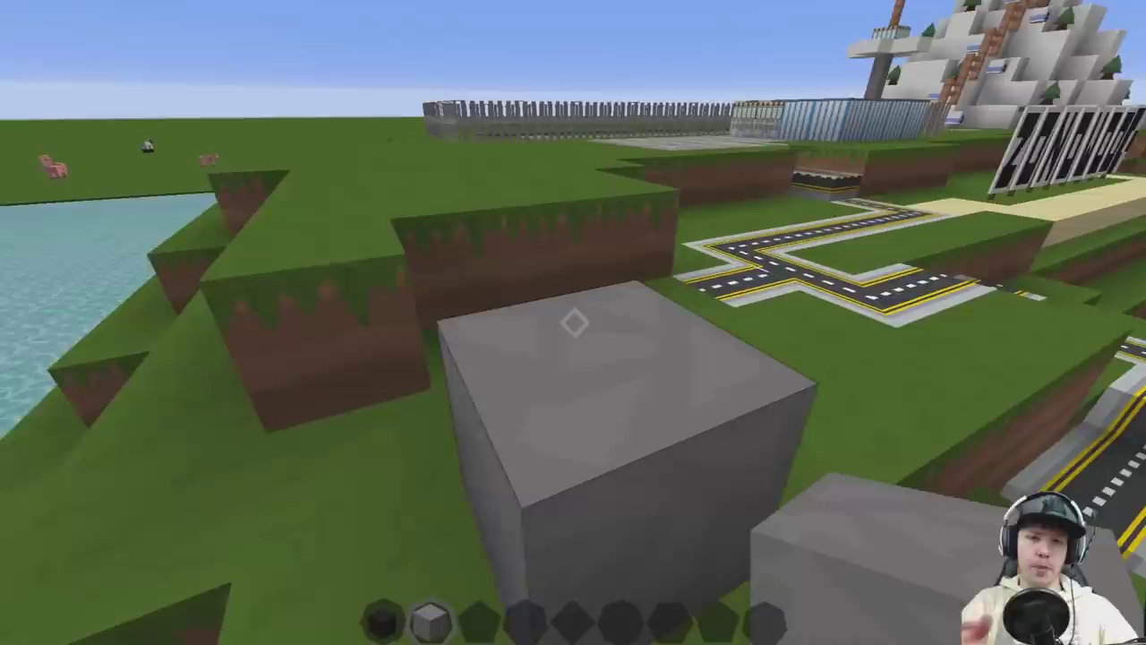
pyautogui.press('a')
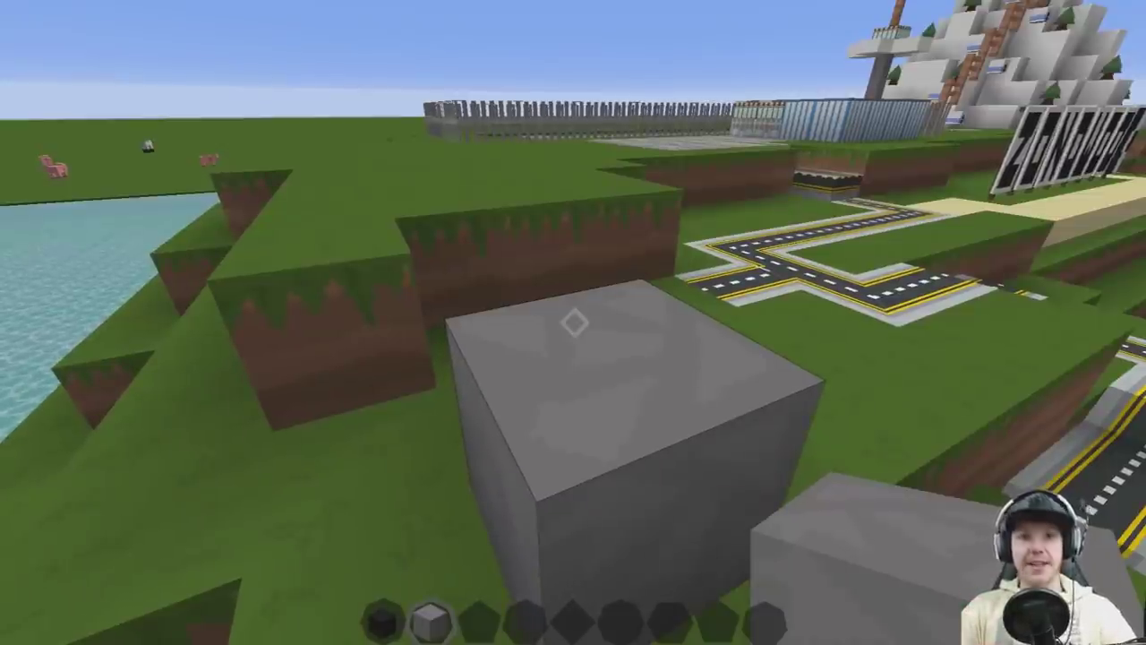
# Step: Place the Wither Skeleton Skull on top of the grey block
pyautogui.press('1')
pyautogui.press('s')
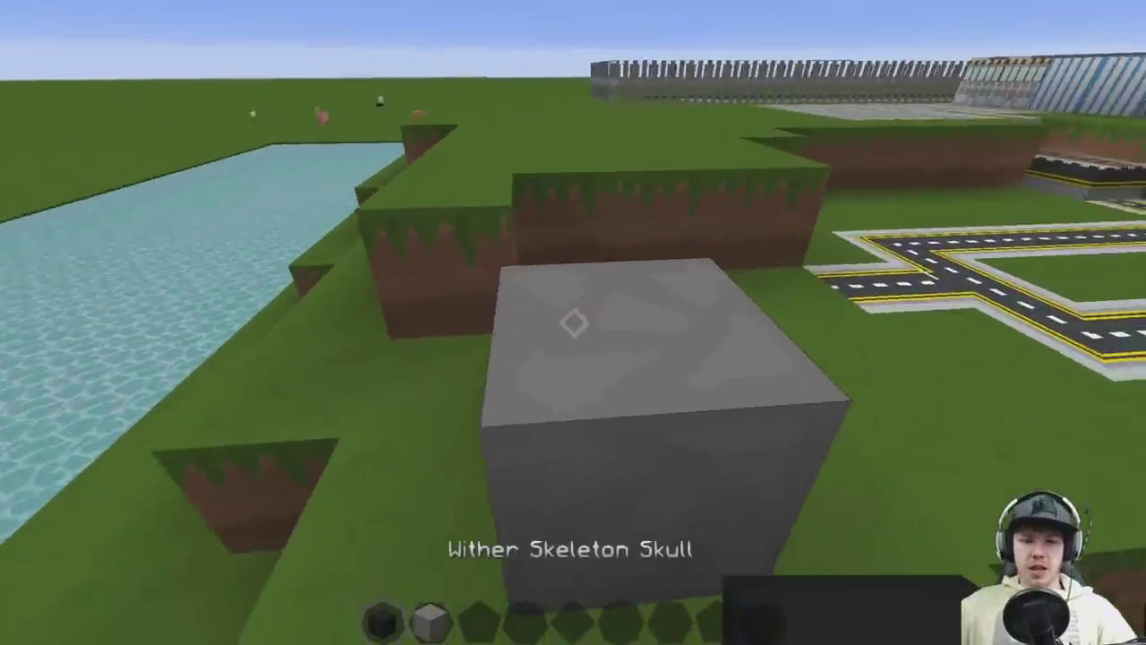
pyautogui.rightClick(573, 323)
pyautogui.press('a')
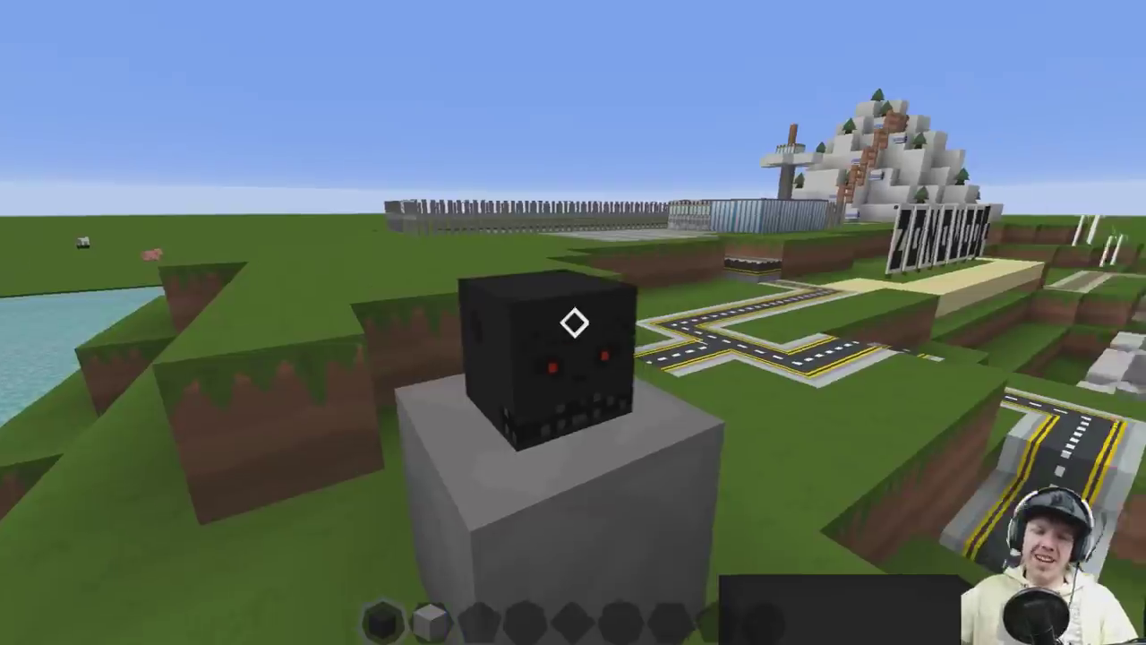
pyautogui.press('w')
pyautogui.press('s')
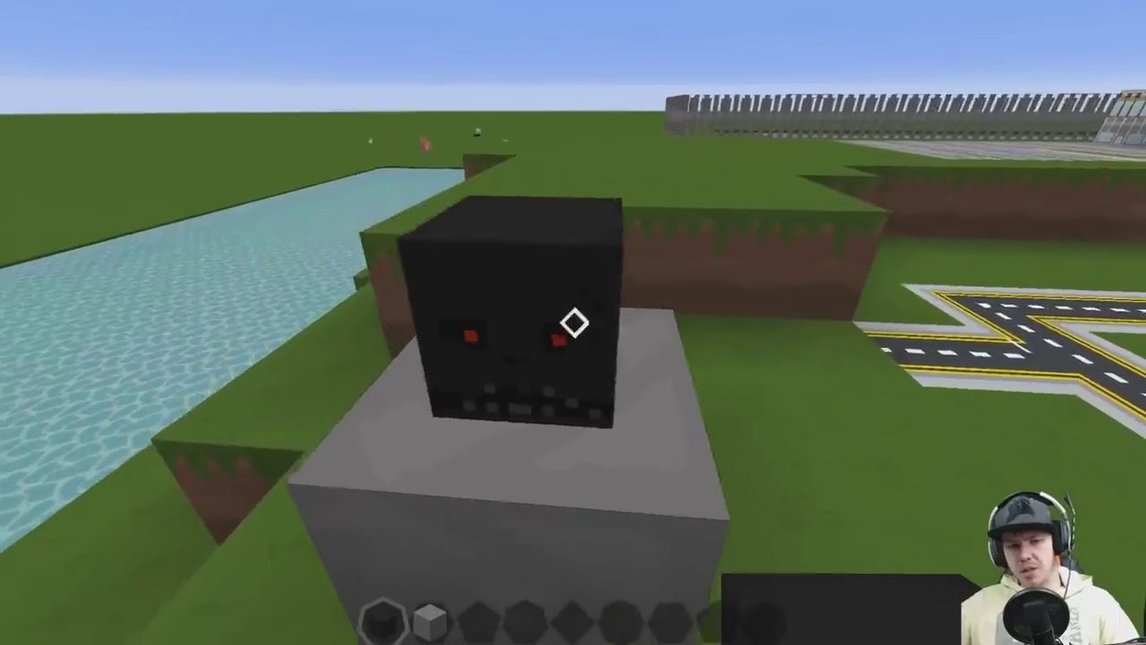
# Step: Break and re-place the skull on the grey block from several sides to change the direction it faces
pyautogui.click(573, 322)
pyautogui.rightClick(573, 322)
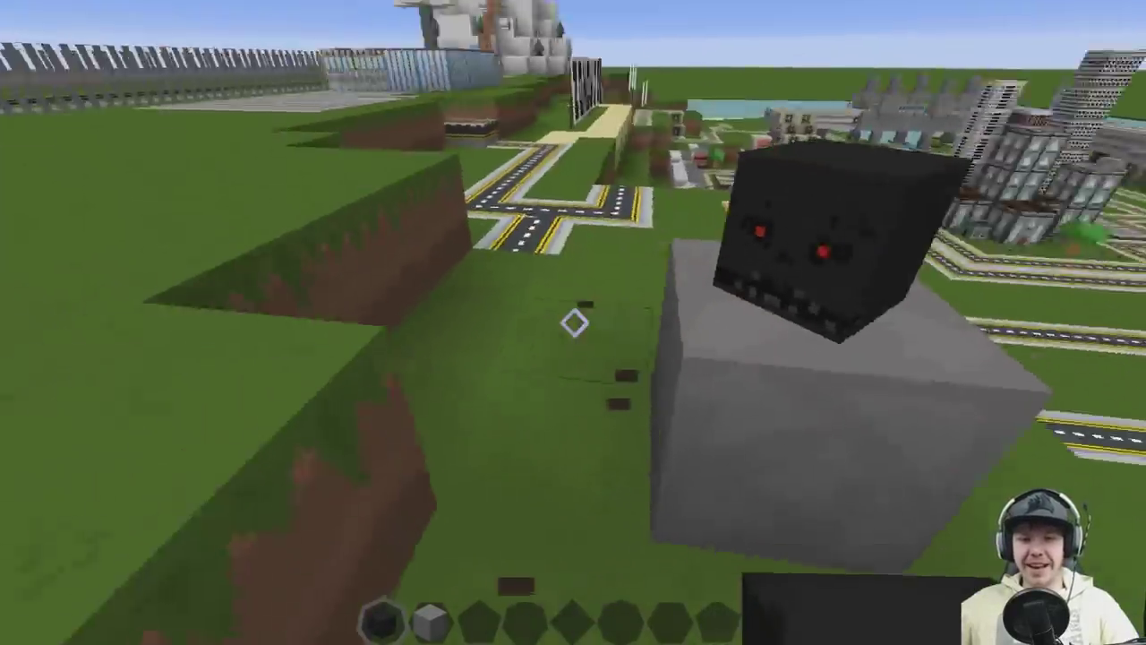
pyautogui.press('d')
pyautogui.click(574, 322)
pyautogui.rightClick(574, 322)
pyautogui.click(573, 323)
pyautogui.rightClick(574, 322)
pyautogui.press('d')
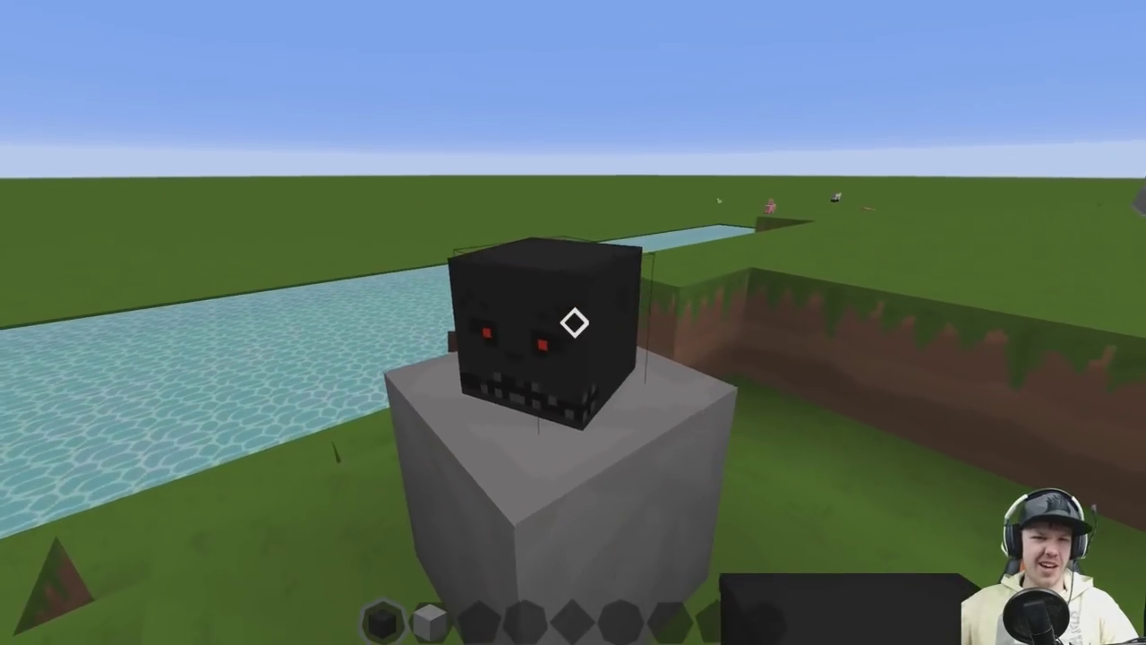
pyautogui.press('a')
pyautogui.press('d')
pyautogui.click(574, 322)
pyautogui.rightClick(573, 322)
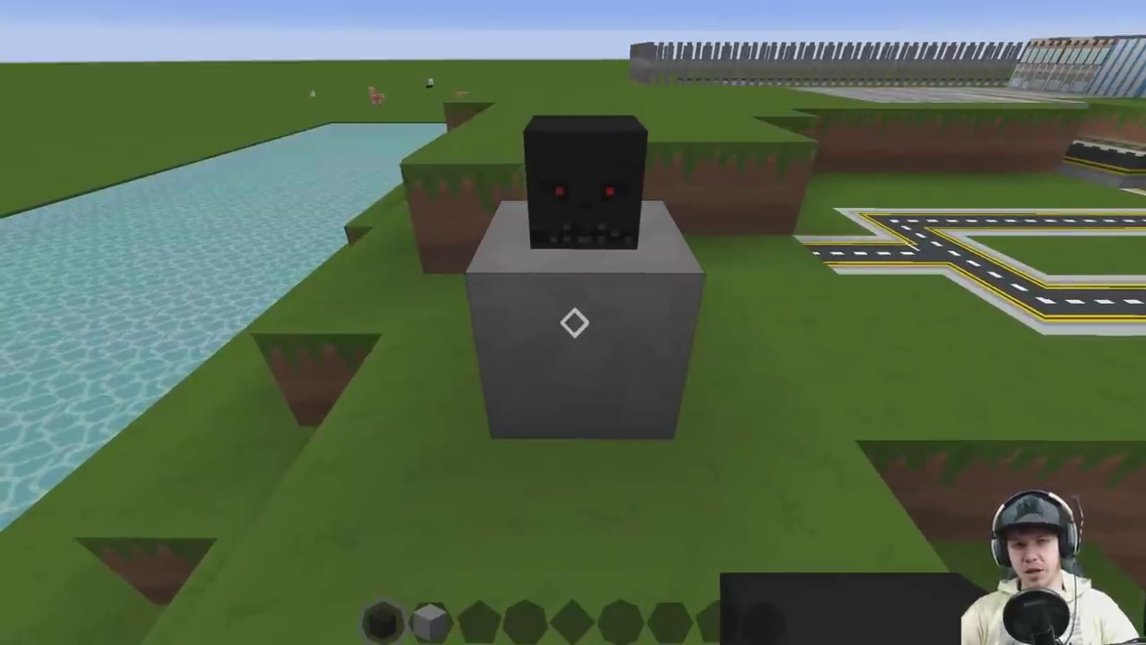
# Step: Search for "melon", put the Melon in the third hotbar slot and place one on the grass near the grey block
pyautogui.press('e')
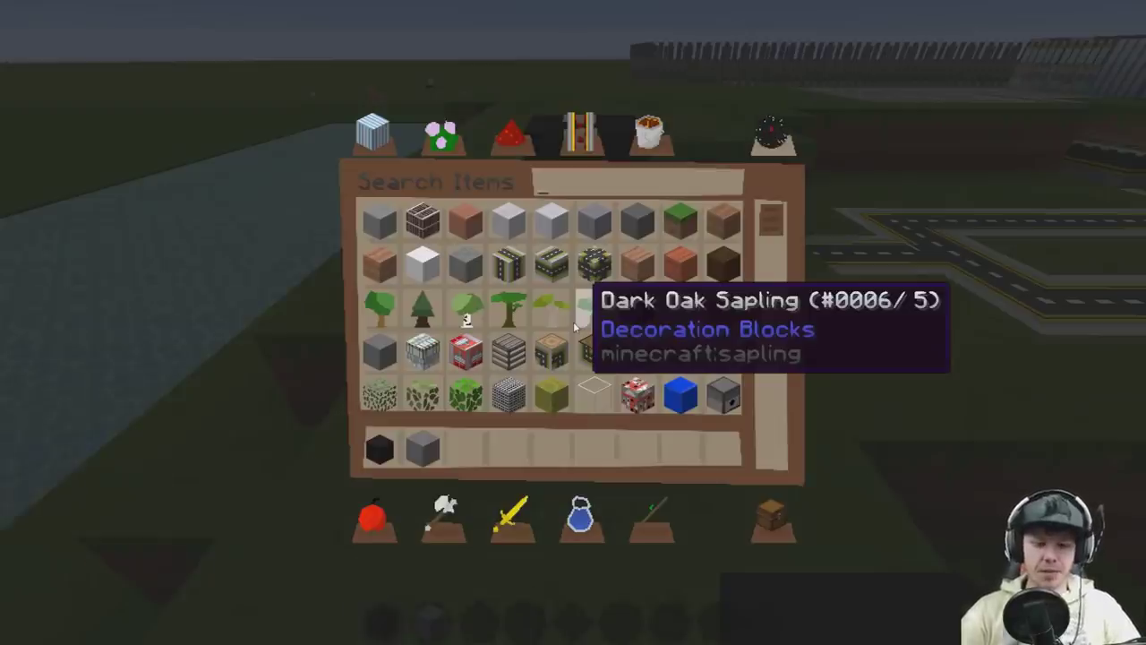
pyautogui.write('melon')
pyautogui.click(379, 221)
pyautogui.click(465, 448)
pyautogui.press('e')
pyautogui.press('3')
pyautogui.press('d')
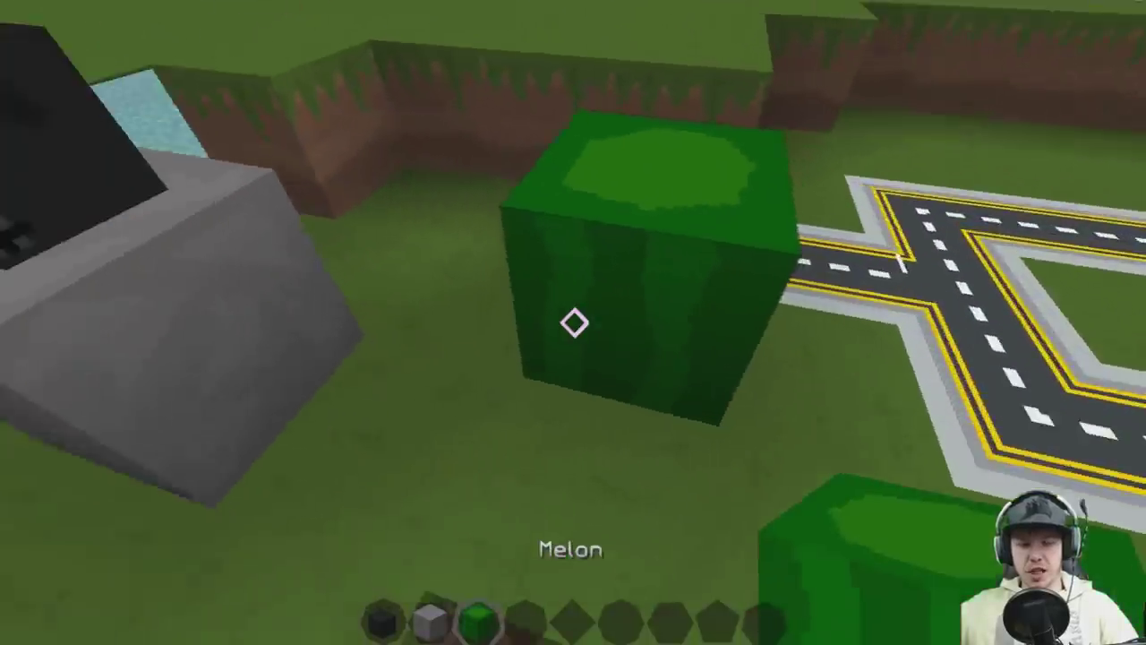
pyautogui.press('s')
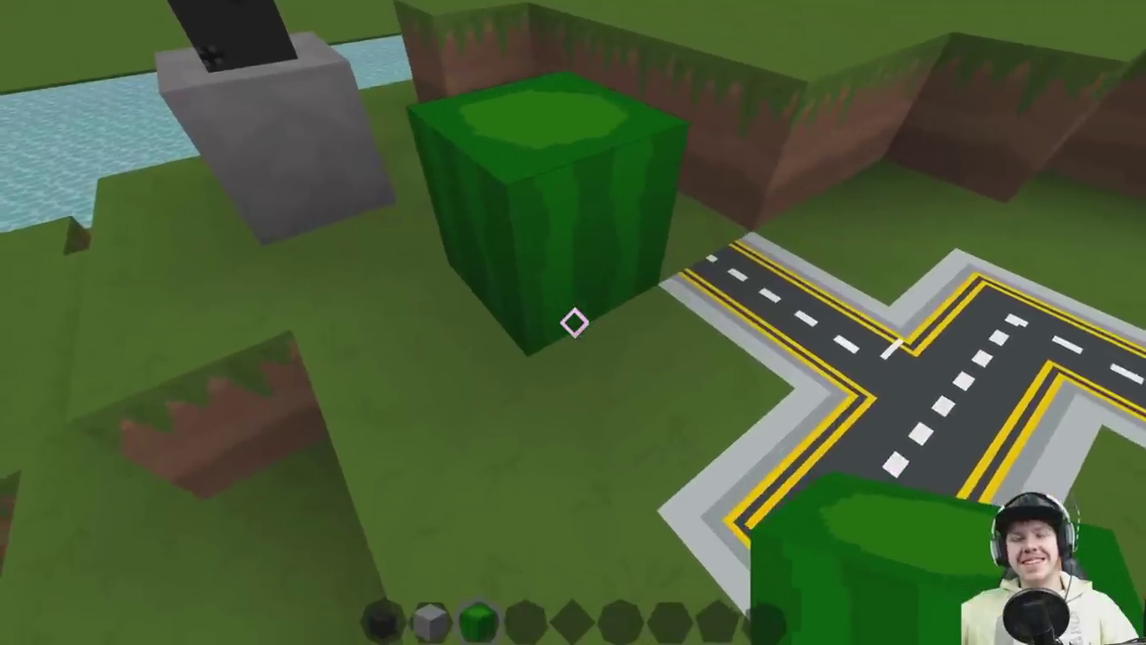
pyautogui.press('a')
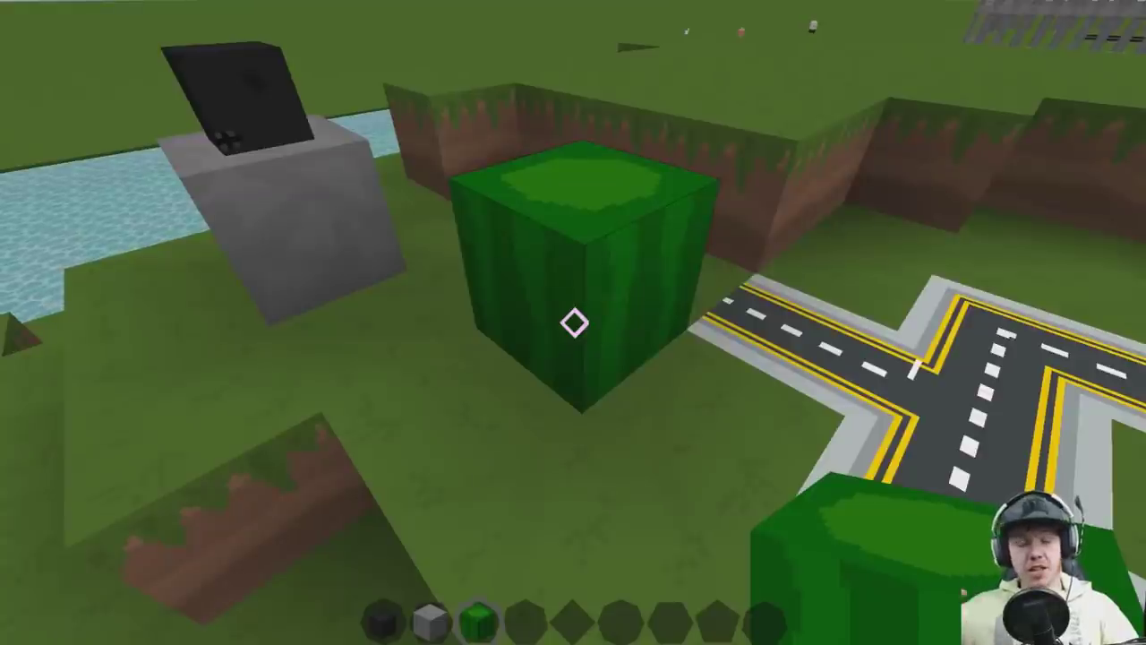
# Step: Browse the full item list in the creative inventory for block types, and return to the world
pyautogui.press('e')
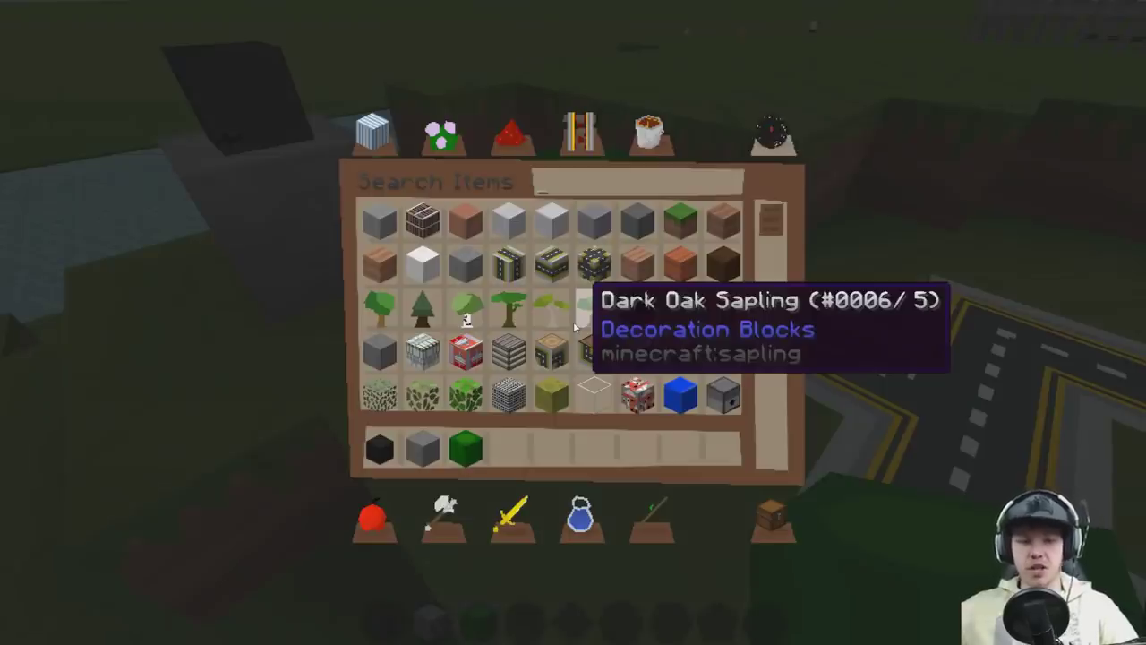
pyautogui.scroll(-5, 582, 305)
pyautogui.scroll(-3, 680, 305)
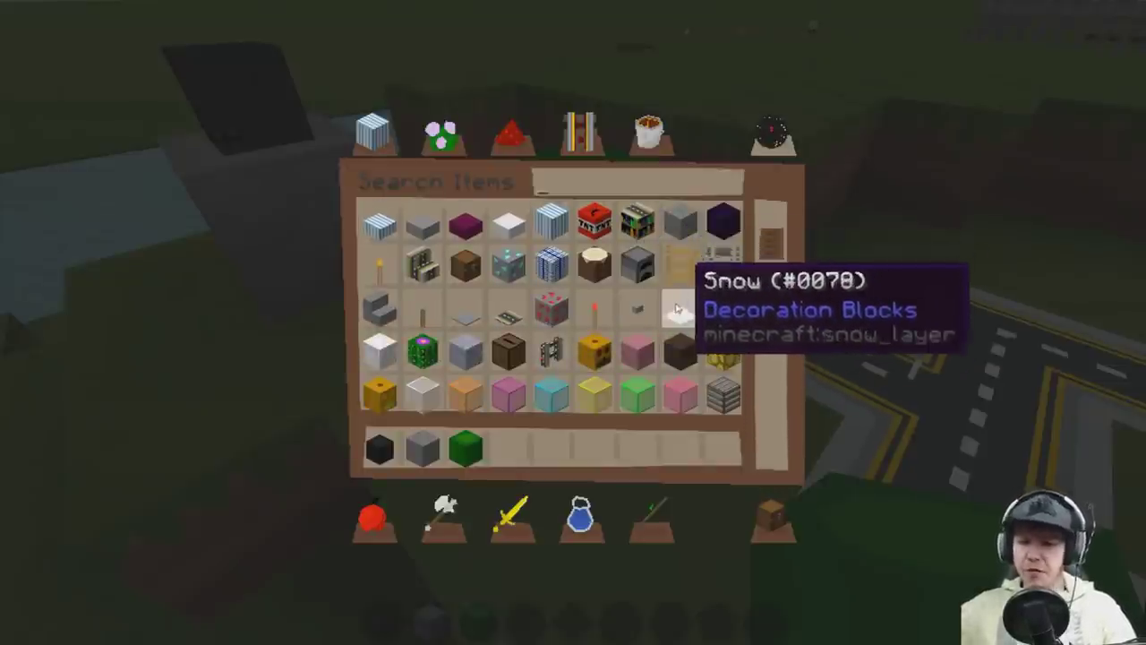
pyautogui.scroll(-5, 717, 353)
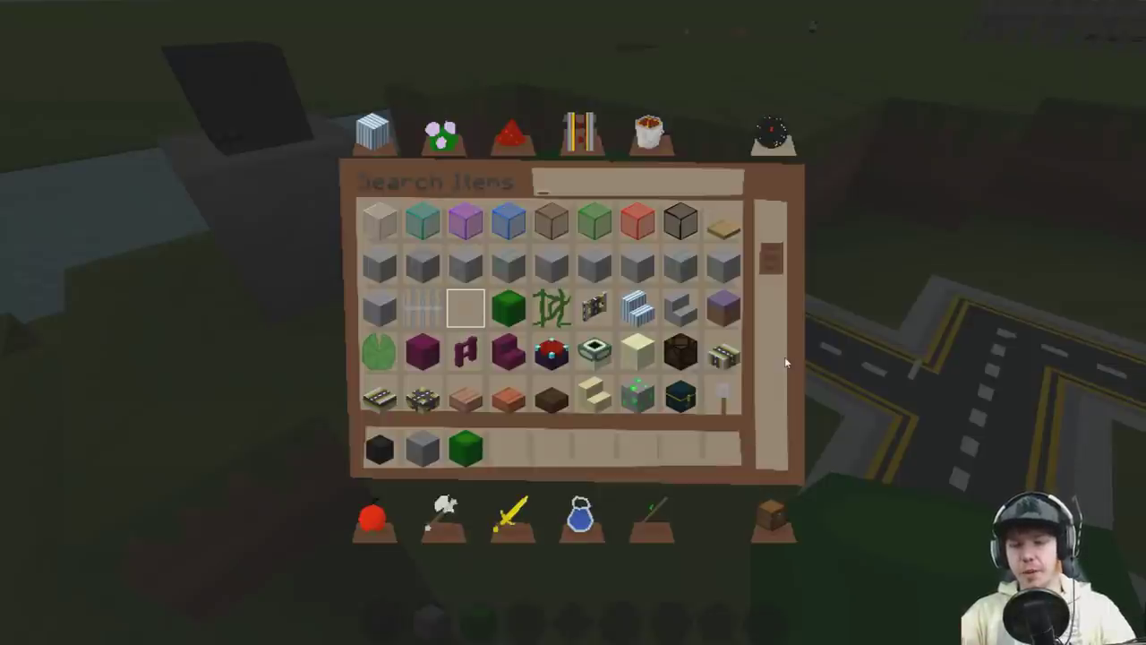
pyautogui.press('e')
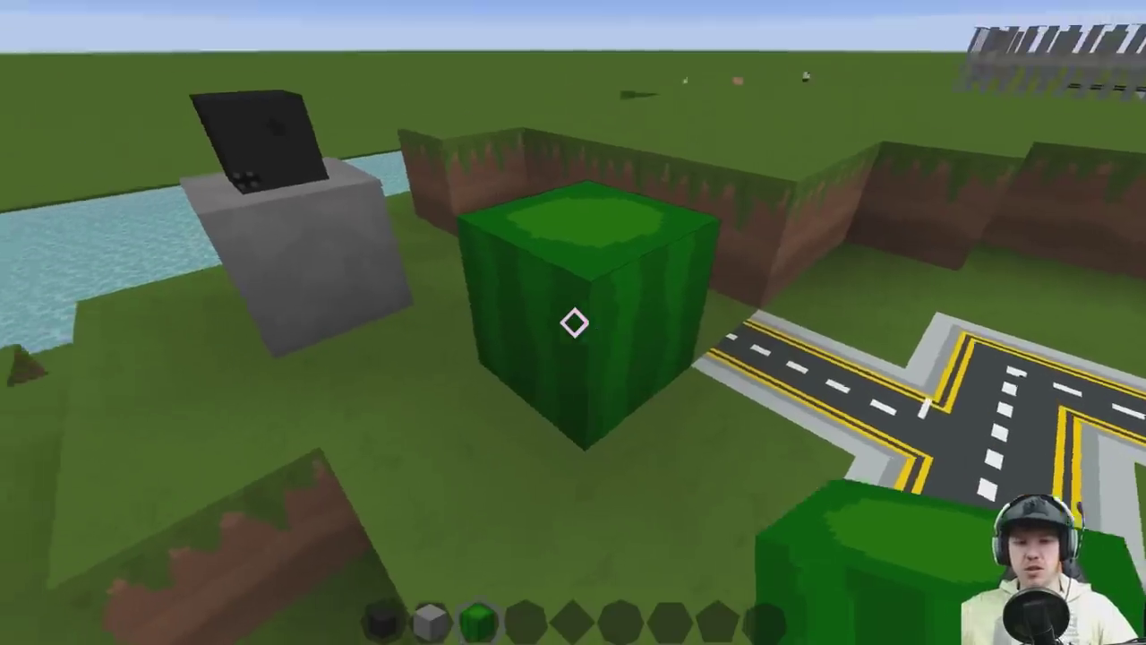
# Step: Remove the separate melon and the grey block, and place a melon beneath the Wither Skeleton Skull
pyautogui.click(574, 323)
pyautogui.click(574, 322)
pyautogui.rightClick(574, 322)
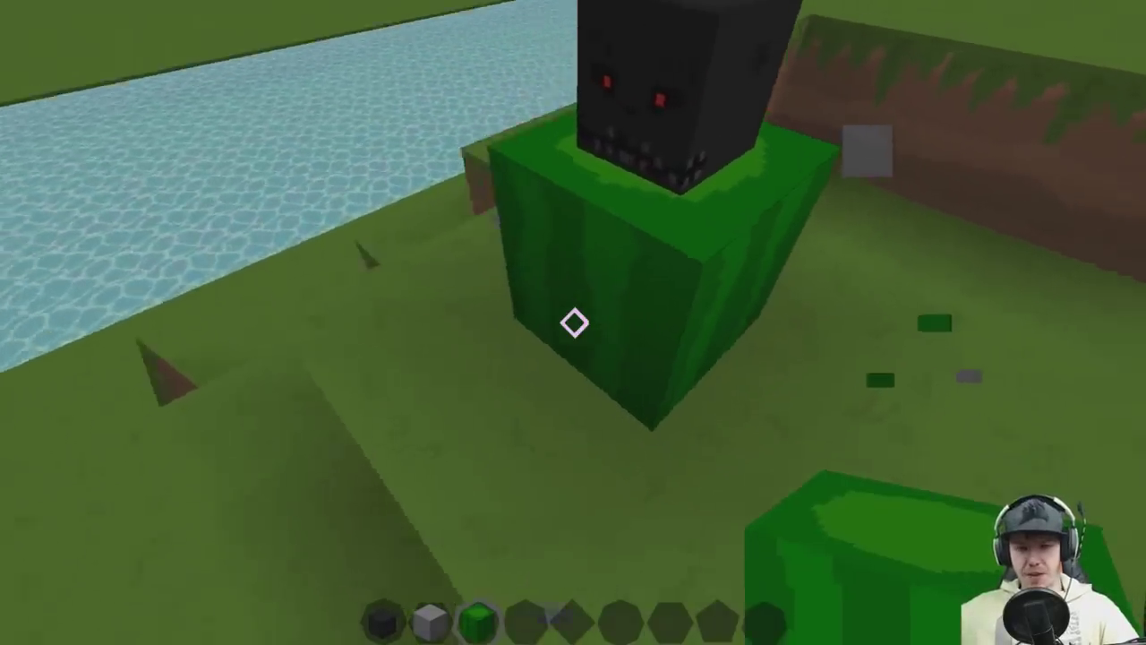
# Step: Move around the melon and the skull on top of it to compare their sides from several directions
pyautogui.press('a')
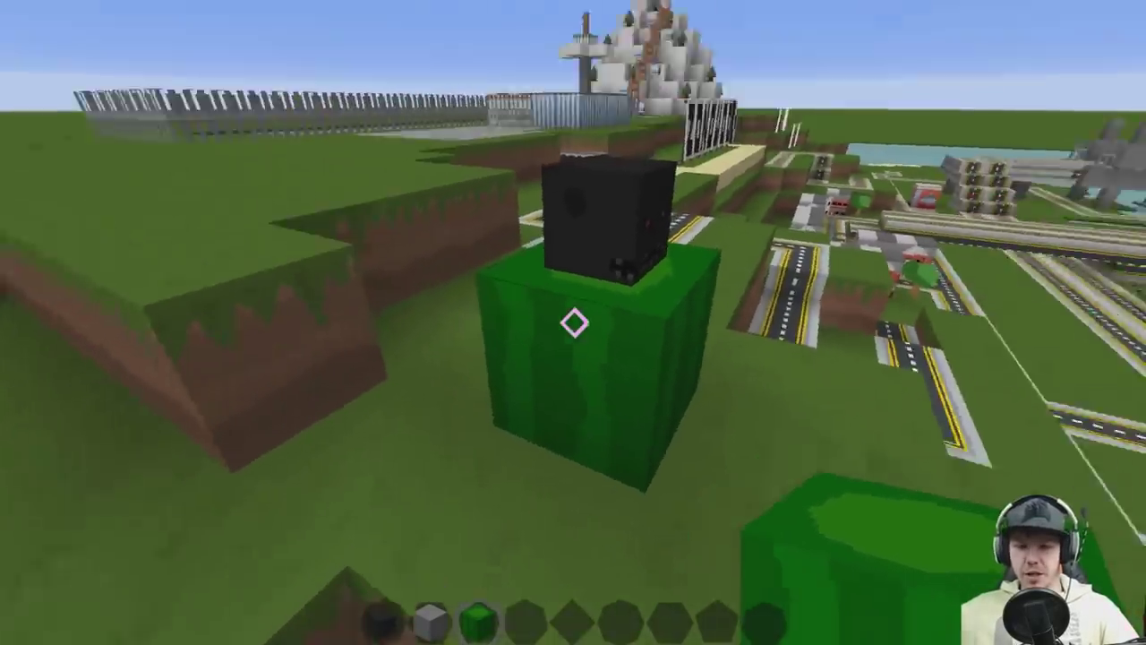
pyautogui.press('d')
pyautogui.press('d')
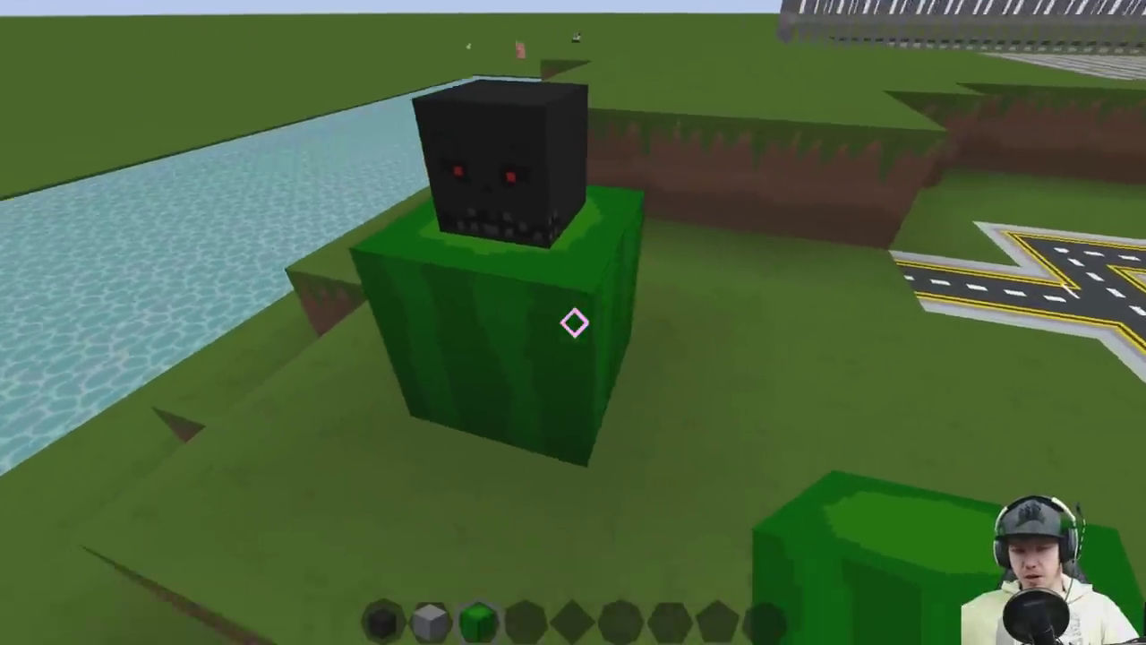
pyautogui.press('w')
pyautogui.press('d')
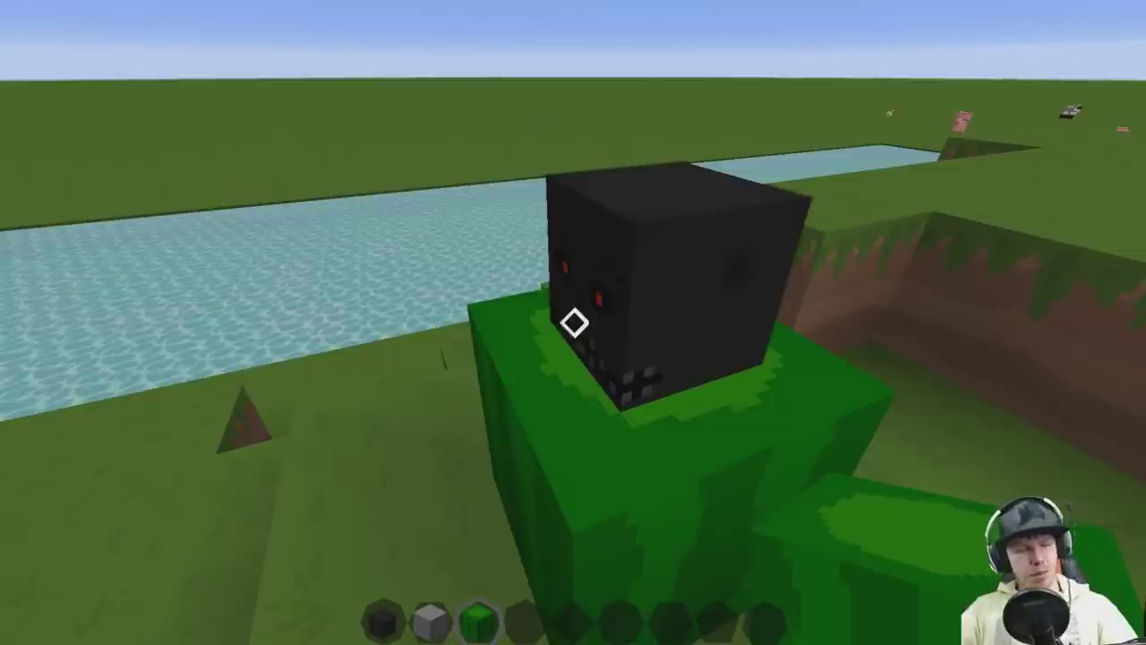
pyautogui.press('s')
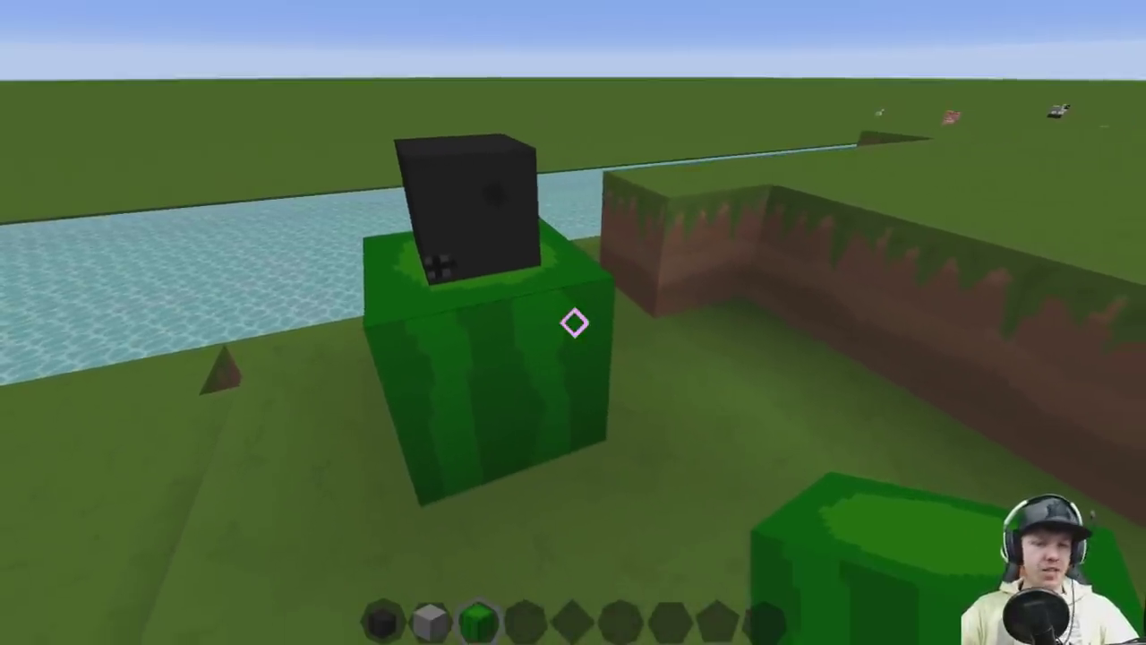
pyautogui.press('a')
pyautogui.press('w')
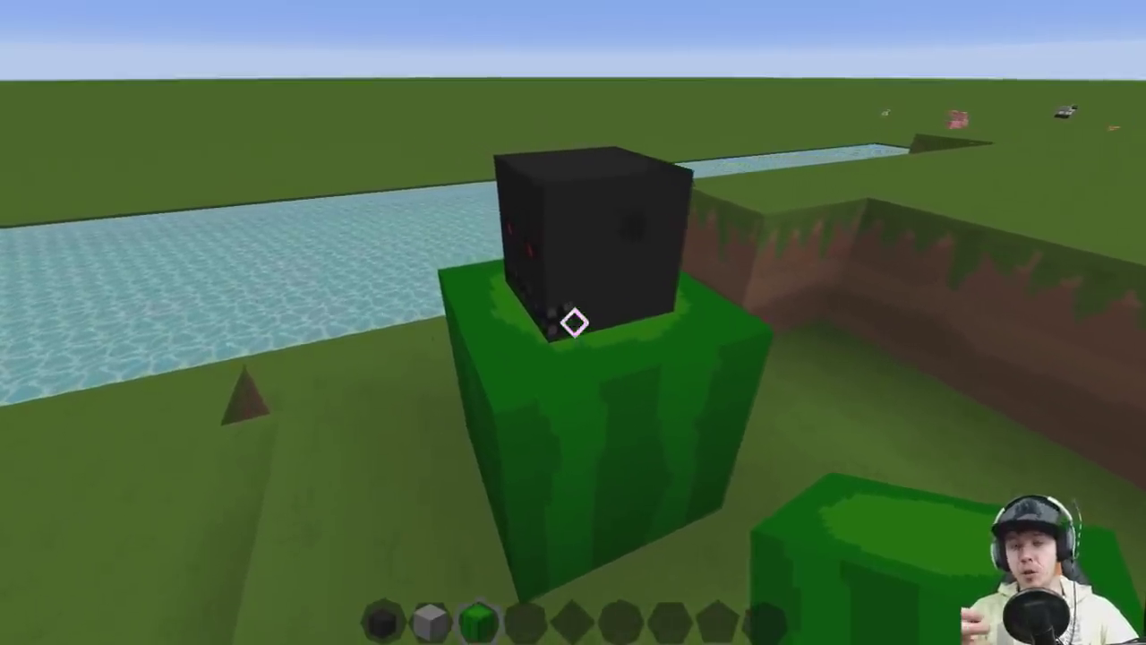
pyautogui.press('w')
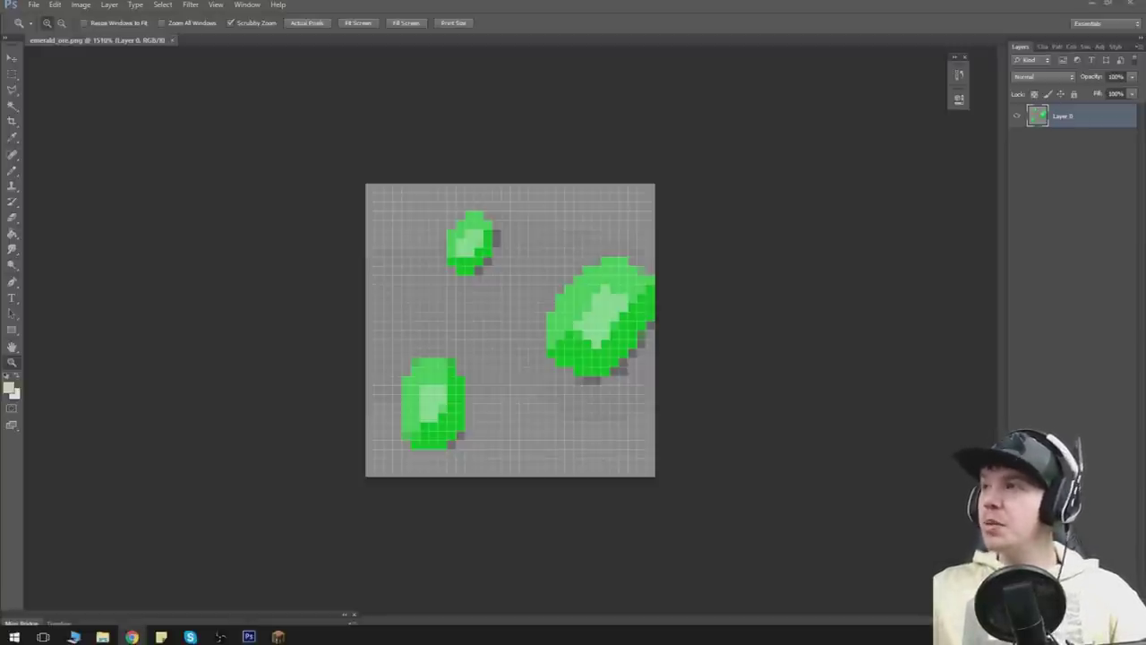
# Step: Bring the browser window with the Observatory P2 city video into view, and move it away again
pyautogui.moveTo(1145, 0); pyautogui.dragTo(636, 74)
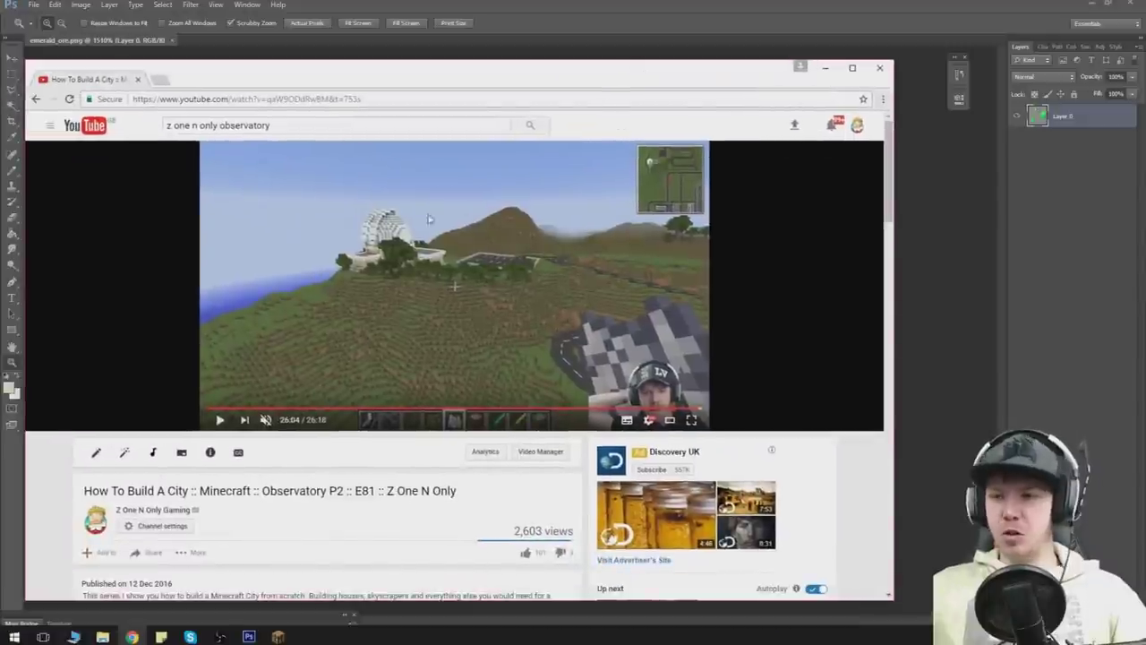
pyautogui.moveTo(519, 90); pyautogui.dragTo(1145, 0)
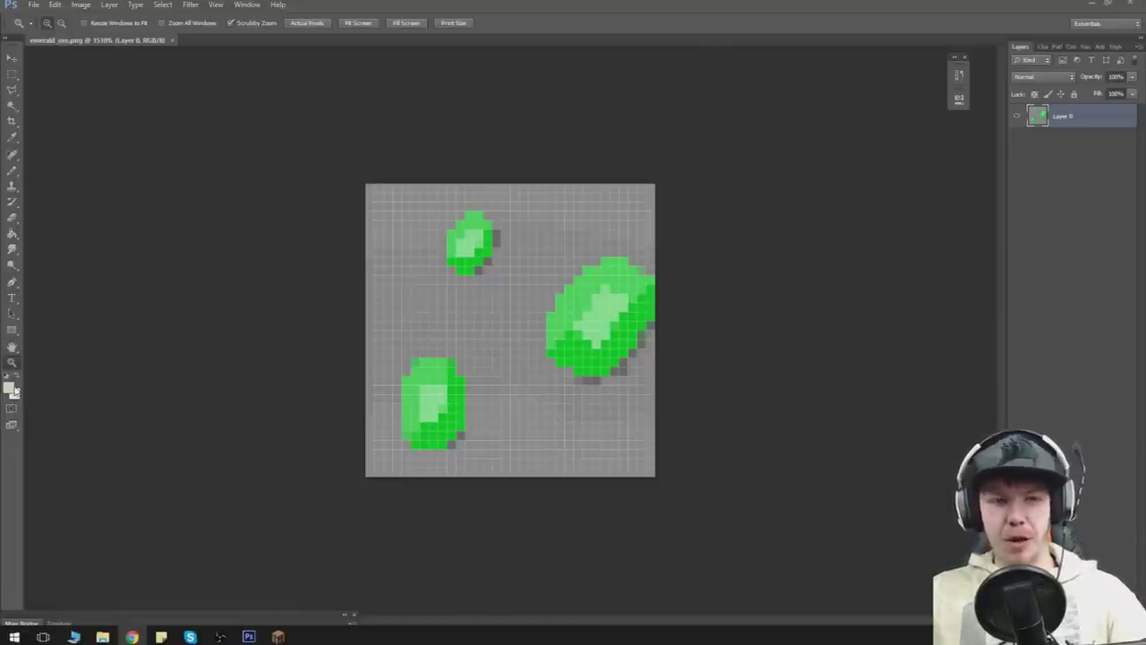
# Step: Close emerald_ore.png in Photoshop and open melon_side.png, enlarged enough to edit single pixels
pyautogui.click(173, 40)
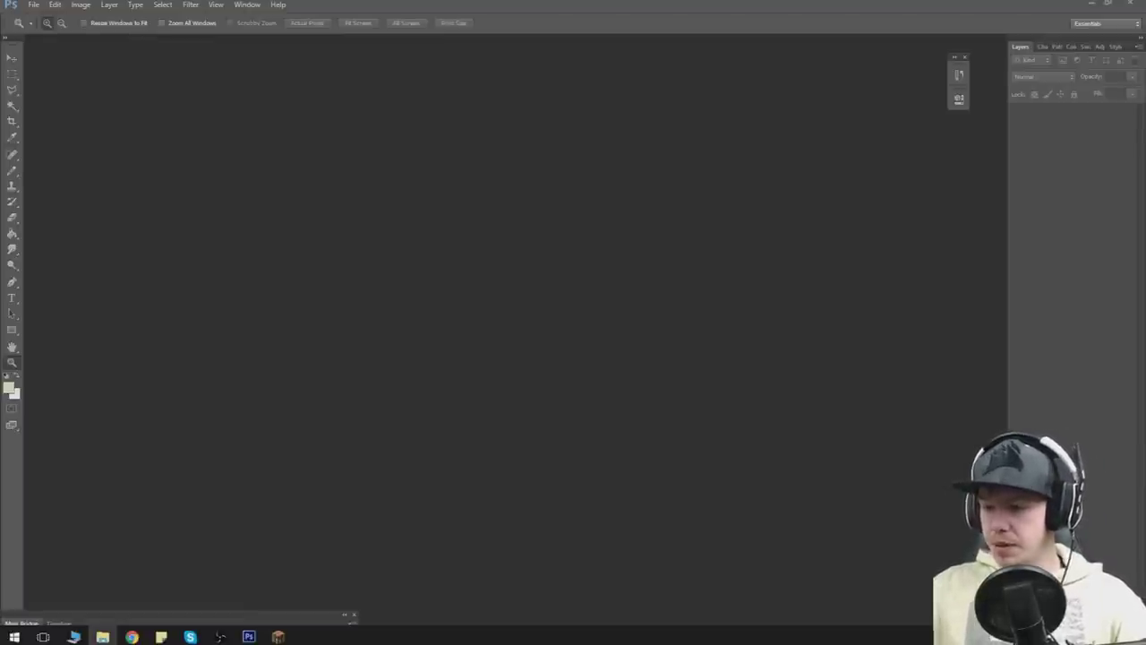
pyautogui.moveTo(1004, 370); pyautogui.dragTo(537, 367)
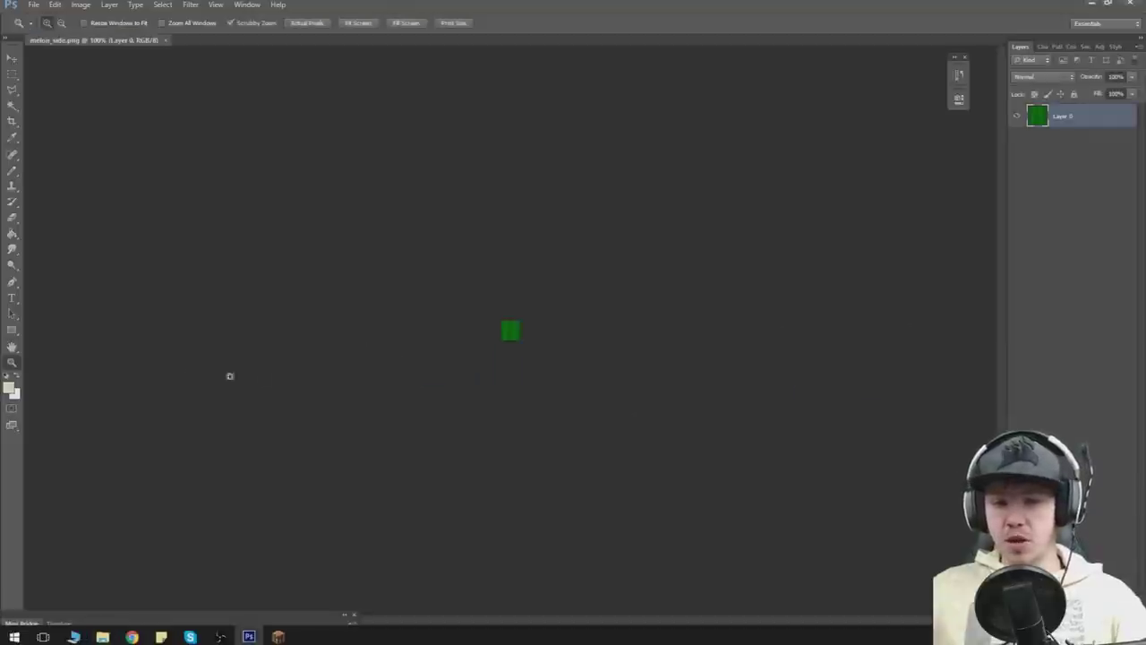
pyautogui.moveTo(155, 362); pyautogui.dragTo(427, 351)
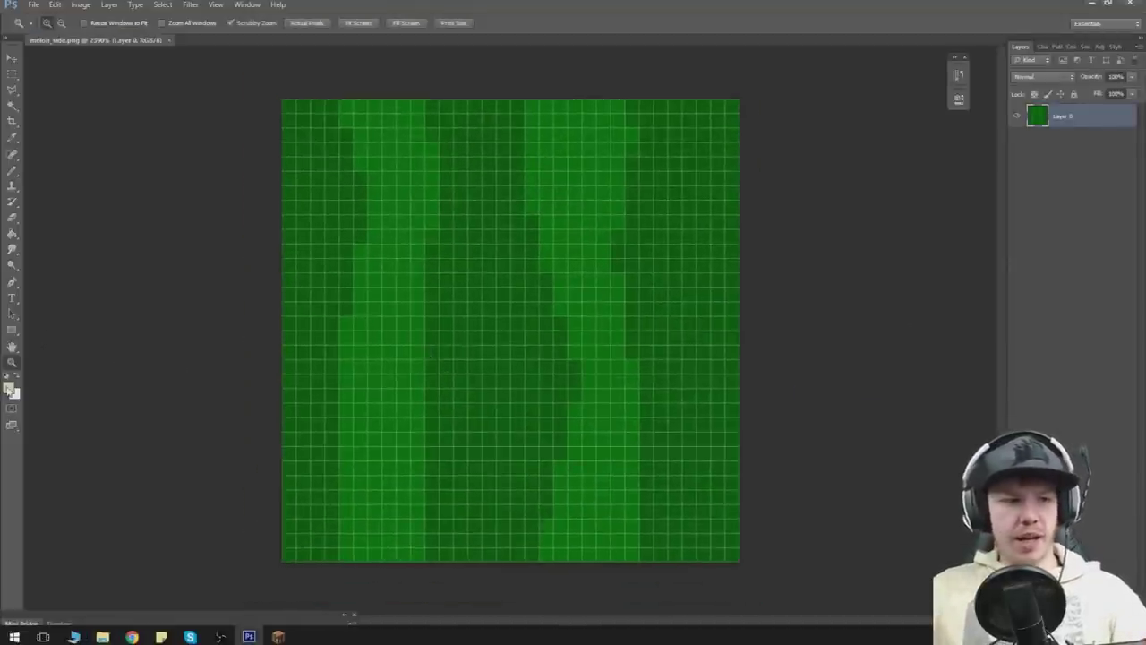
# Step: Set the foreground colour to pale yellow #e0d786 and cover the whole melon_side texture using a large Pencil tip
pyautogui.click(10, 386)
pyautogui.moveTo(824, 202)
pyautogui.mouseDown()
pyautogui.moveTo(830, 214)
pyautogui.moveTo(841, 184)
pyautogui.mouseUp()
pyautogui.click(1085, 158)
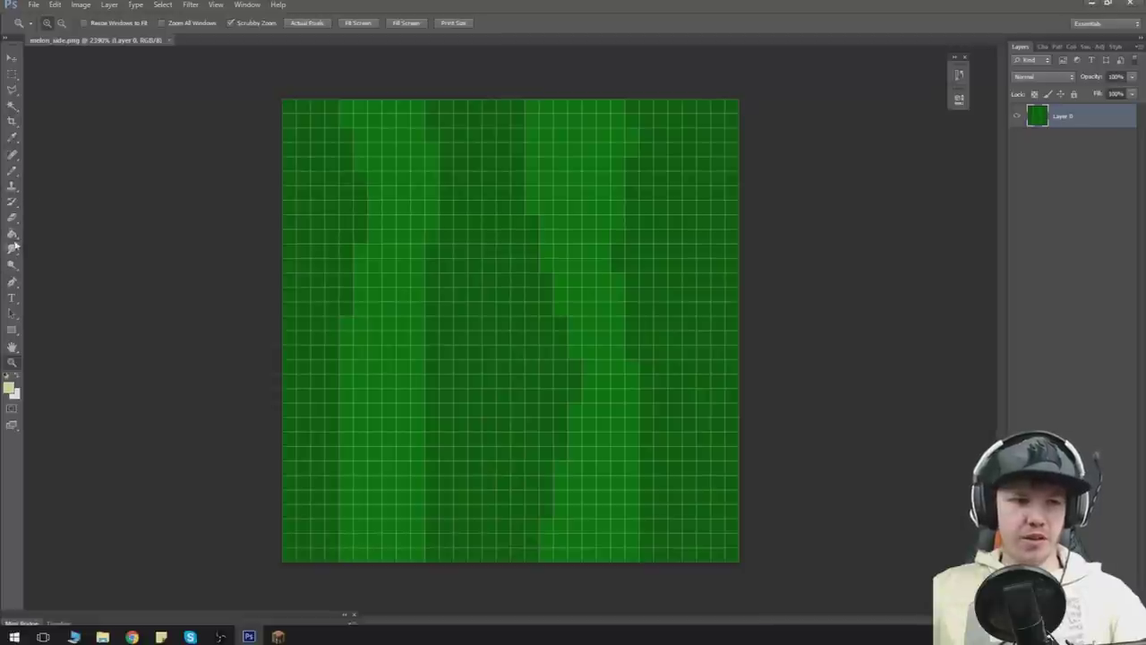
pyautogui.click(12, 186)
pyautogui.click(49, 22)
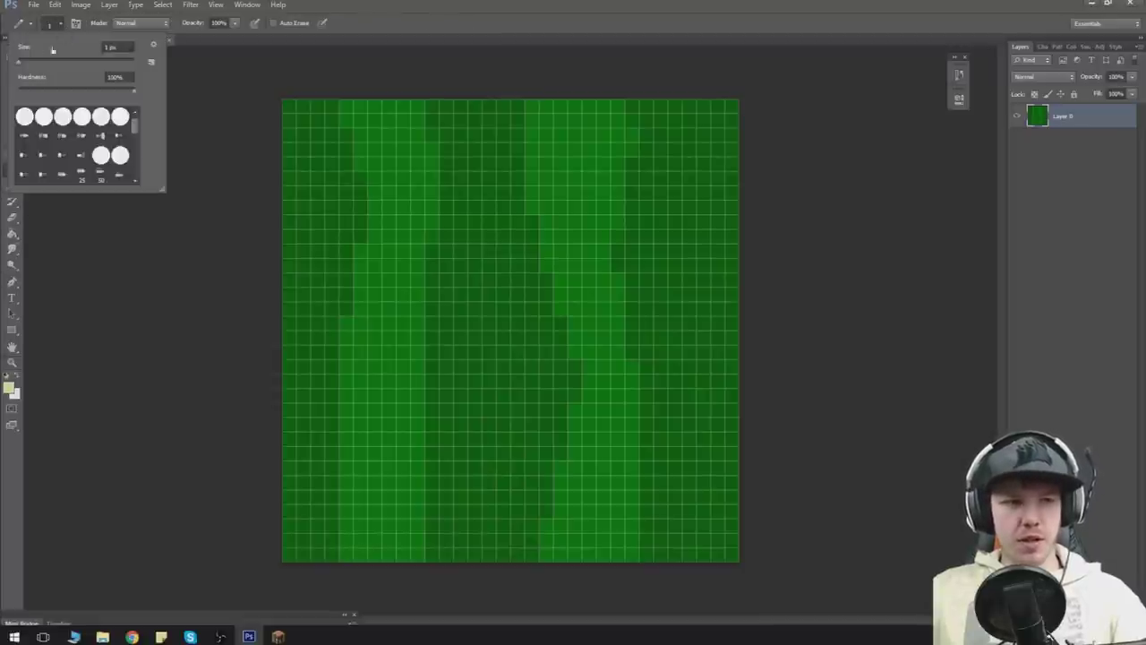
pyautogui.moveTo(400, 199)
pyautogui.mouseDown()
pyautogui.moveTo(394, 309)
pyautogui.moveTo(473, 358)
pyautogui.moveTo(322, 443)
pyautogui.moveTo(271, 417)
pyautogui.mouseUp()
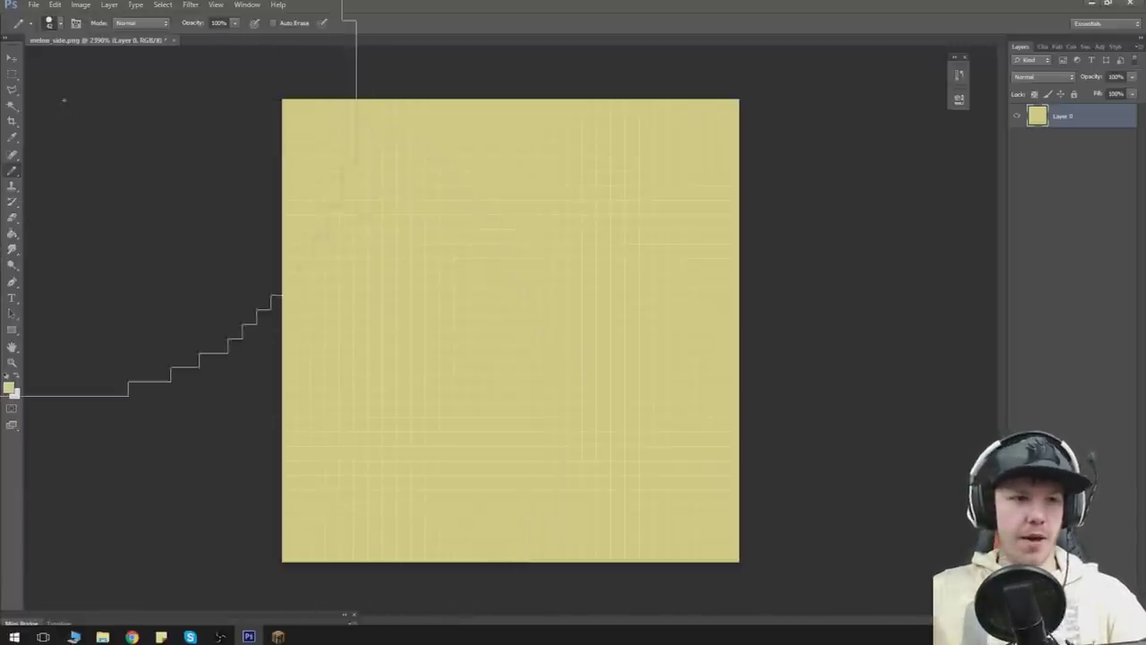
pyautogui.hotkey('ctrl', 'd')
# Step: Draw an off-white band two pixels high along the texture's top edge with a 1 px Pencil
pyautogui.click(49, 22)
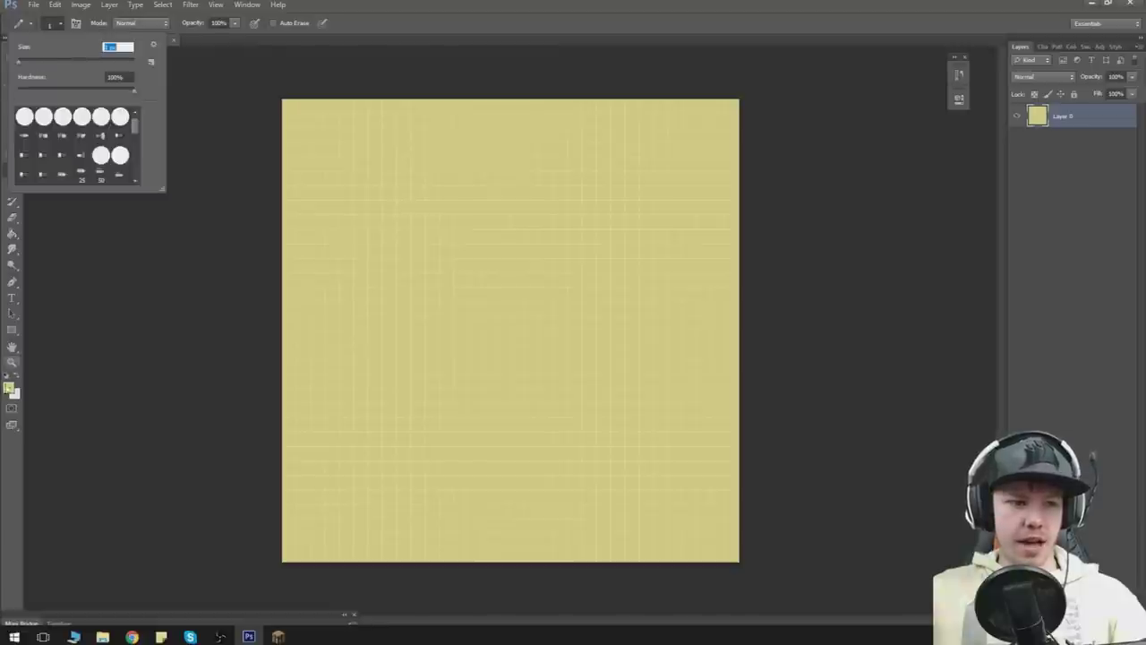
pyautogui.click(18, 377)
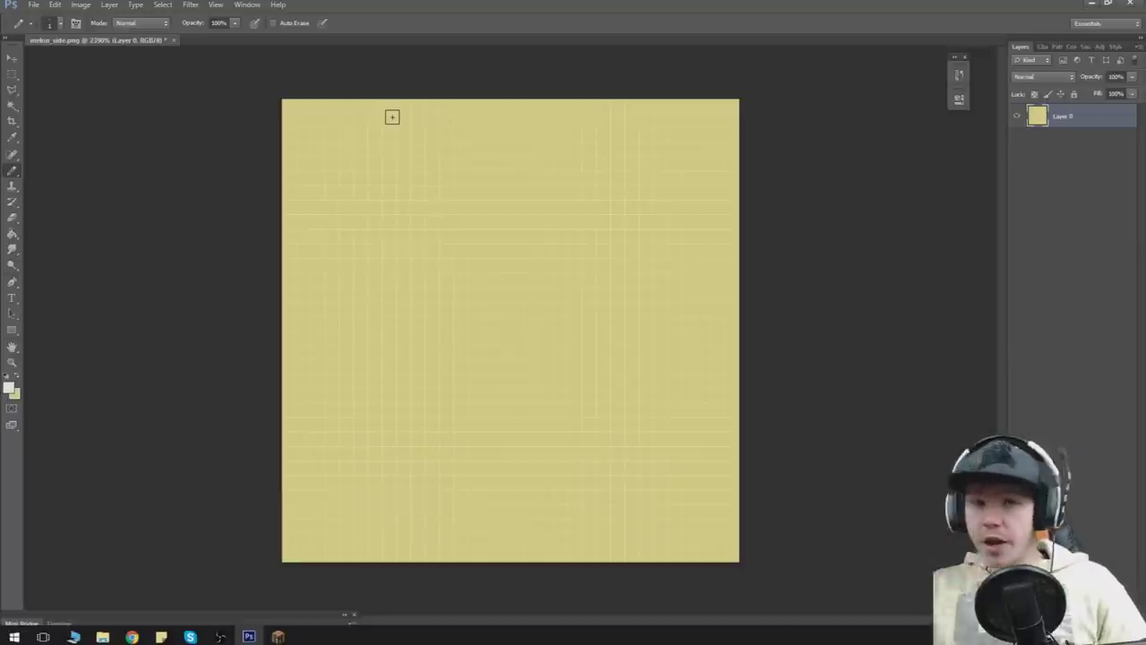
pyautogui.moveTo(278, 107); pyautogui.dragTo(745, 107)
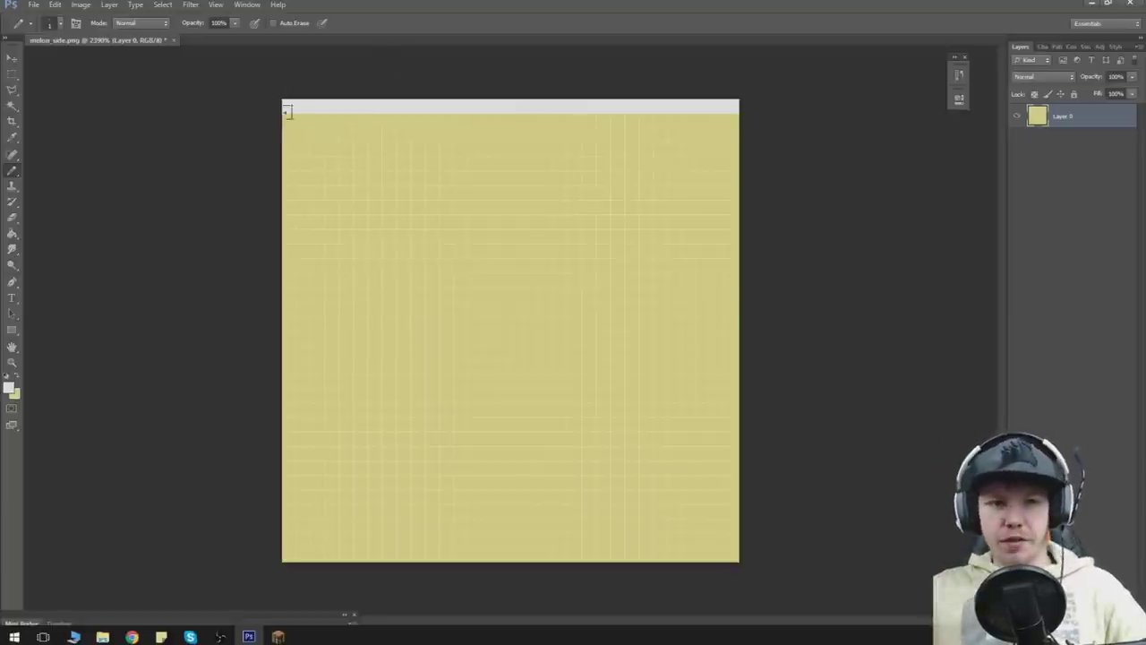
pyautogui.moveTo(276, 121); pyautogui.dragTo(846, 130)
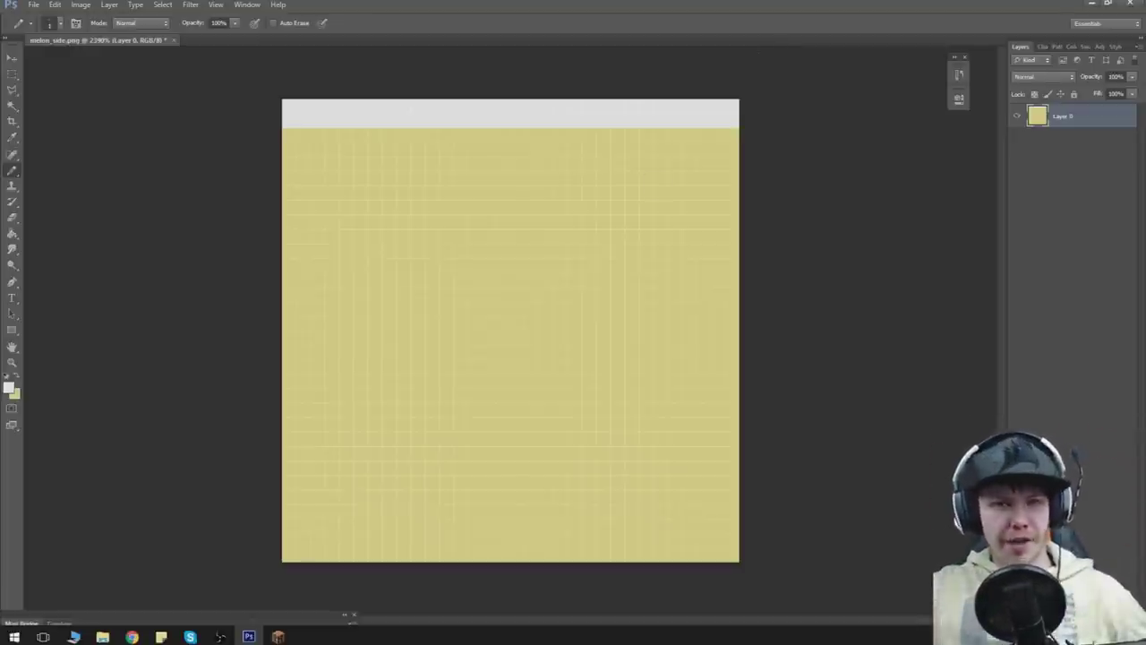
# Step: Pick a darker olive yellow and draw a 1 px vertical line below the white band in the fourth column from the right edge
pyautogui.click(15, 393)
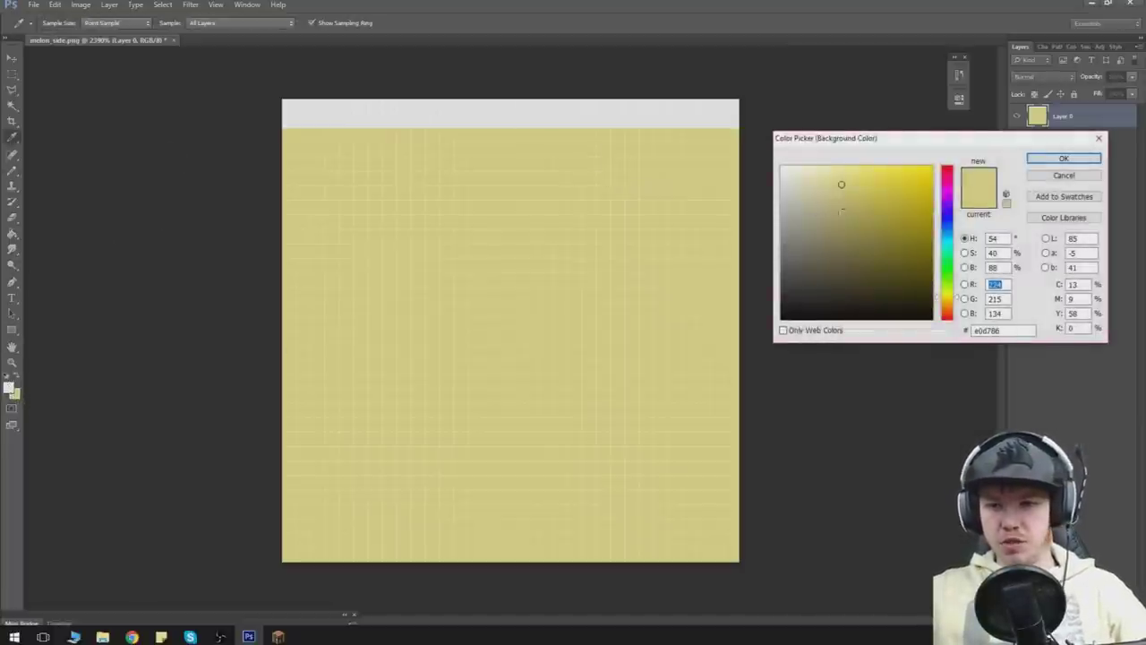
pyautogui.click(862, 223)
pyautogui.click(1063, 159)
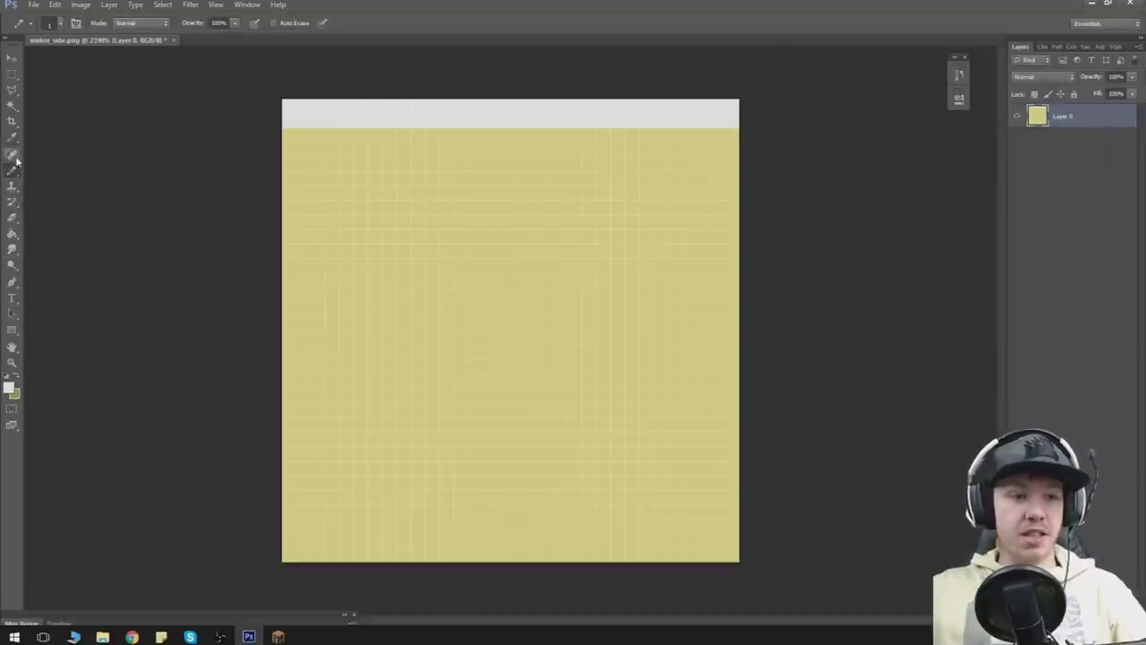
pyautogui.click(14, 155)
pyautogui.click(12, 170)
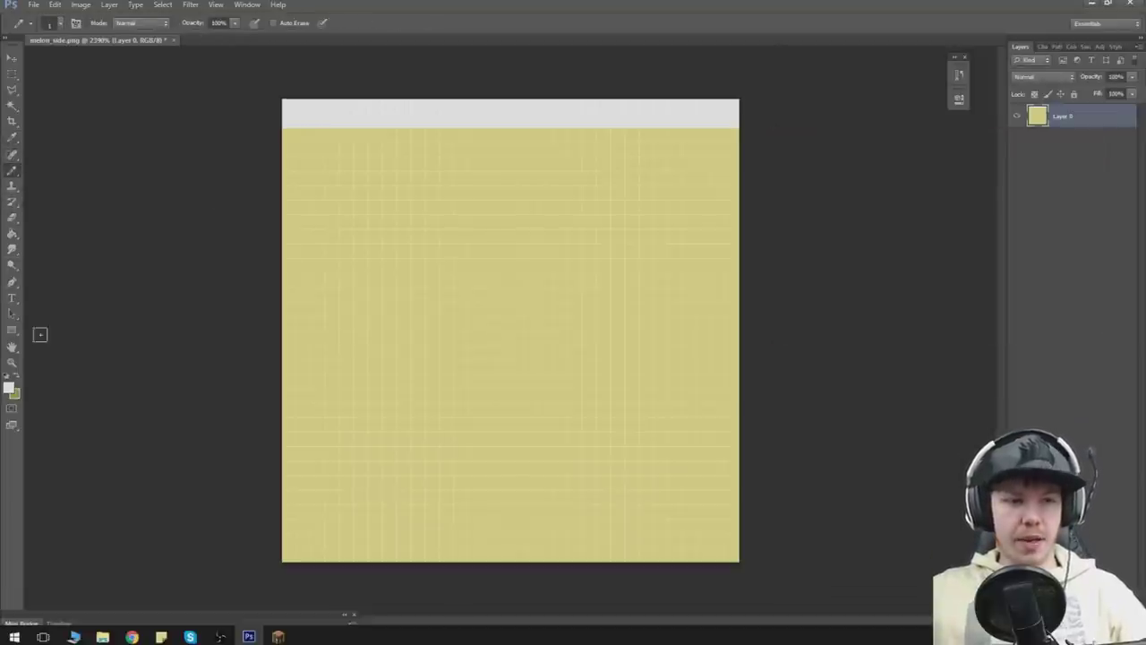
pyautogui.click(18, 376)
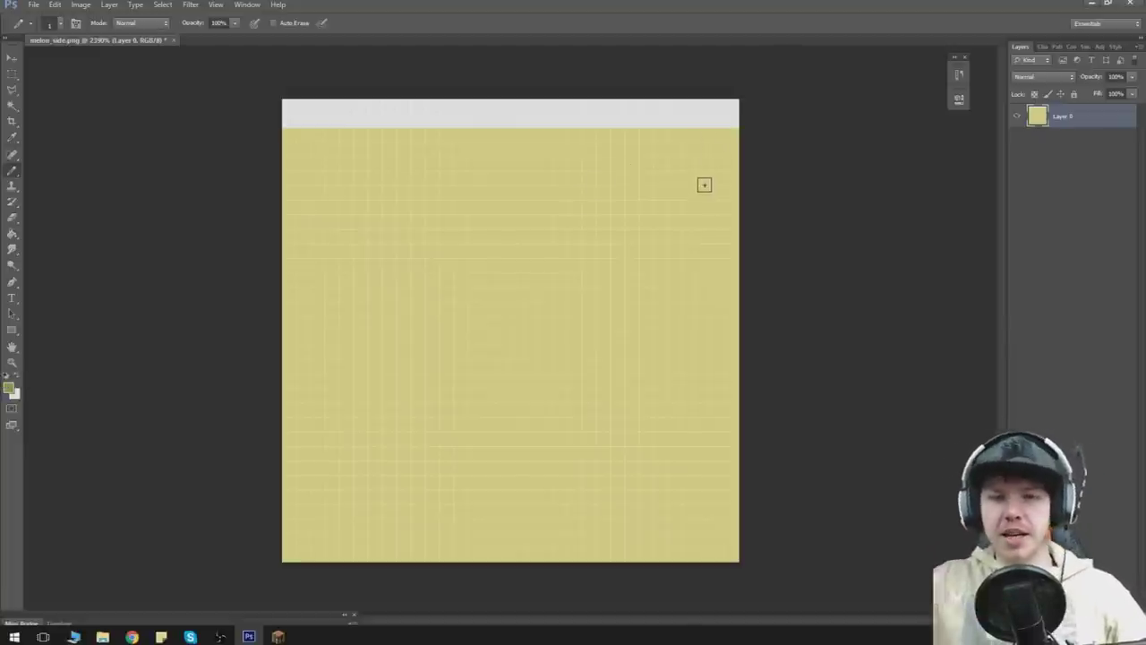
pyautogui.moveTo(687, 132); pyautogui.dragTo(703, 356)
pyautogui.hotkey('ctrl', 'z')
pyautogui.moveTo(696, 139)
pyautogui.mouseDown()
pyautogui.moveTo(707, 290)
pyautogui.moveTo(689, 564)
pyautogui.mouseUp()
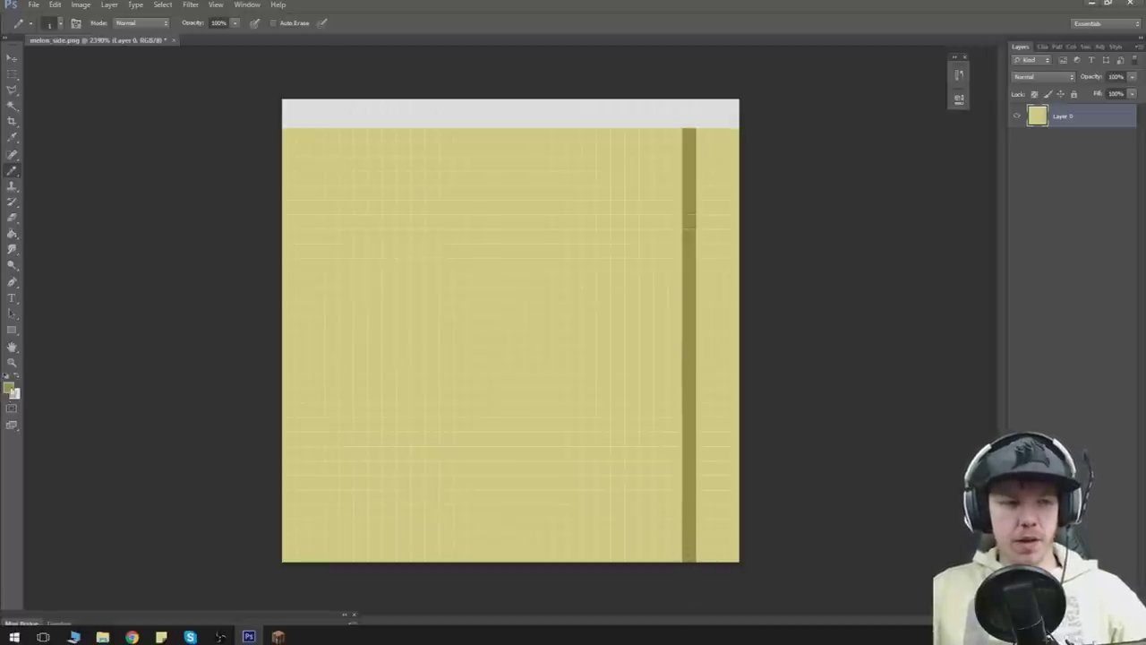
# Step: Set the foreground to a lighter cream yellow and draw a 1 px vertical line in the fourth column from the left edge
pyautogui.click(9, 387)
pyautogui.moveTo(825, 188); pyautogui.dragTo(816, 174)
pyautogui.click(1064, 158)
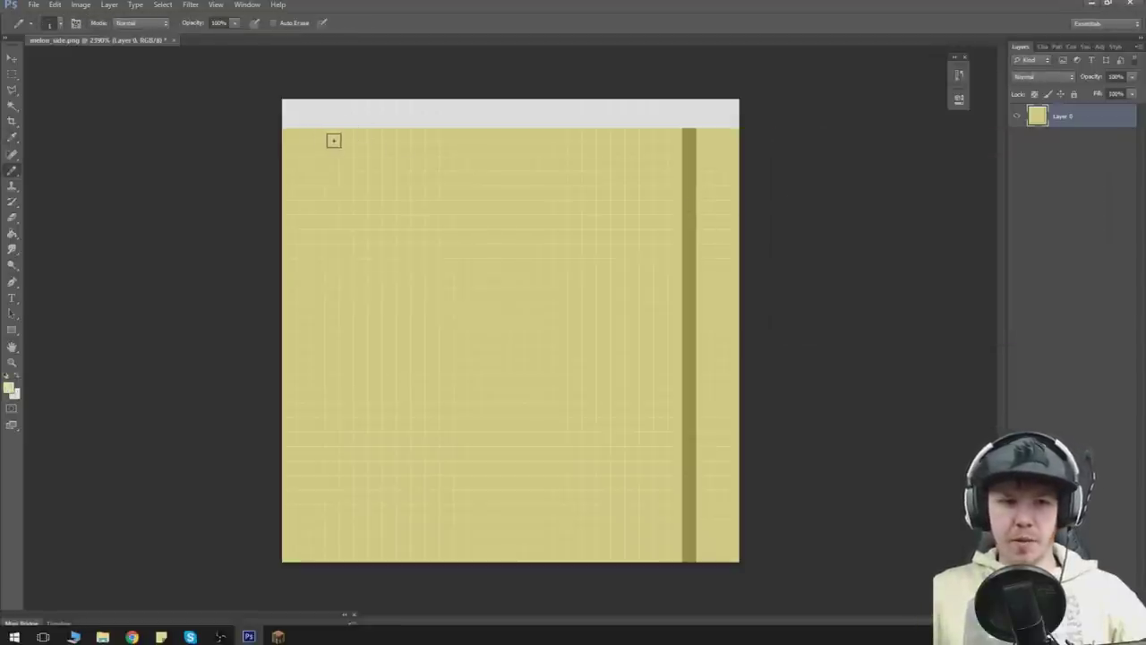
pyautogui.moveTo(332, 138)
pyautogui.mouseDown()
pyautogui.moveTo(295, 406)
pyautogui.moveTo(313, 564)
pyautogui.mouseUp()
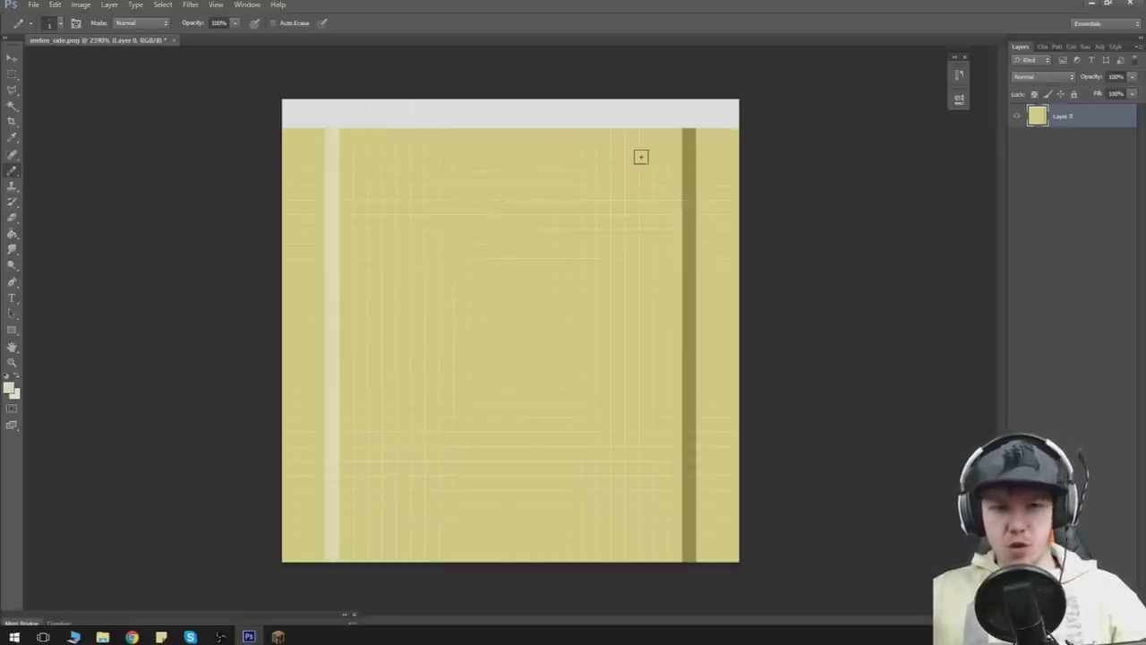
pyautogui.moveTo(650, 136); pyautogui.dragTo(641, 564)
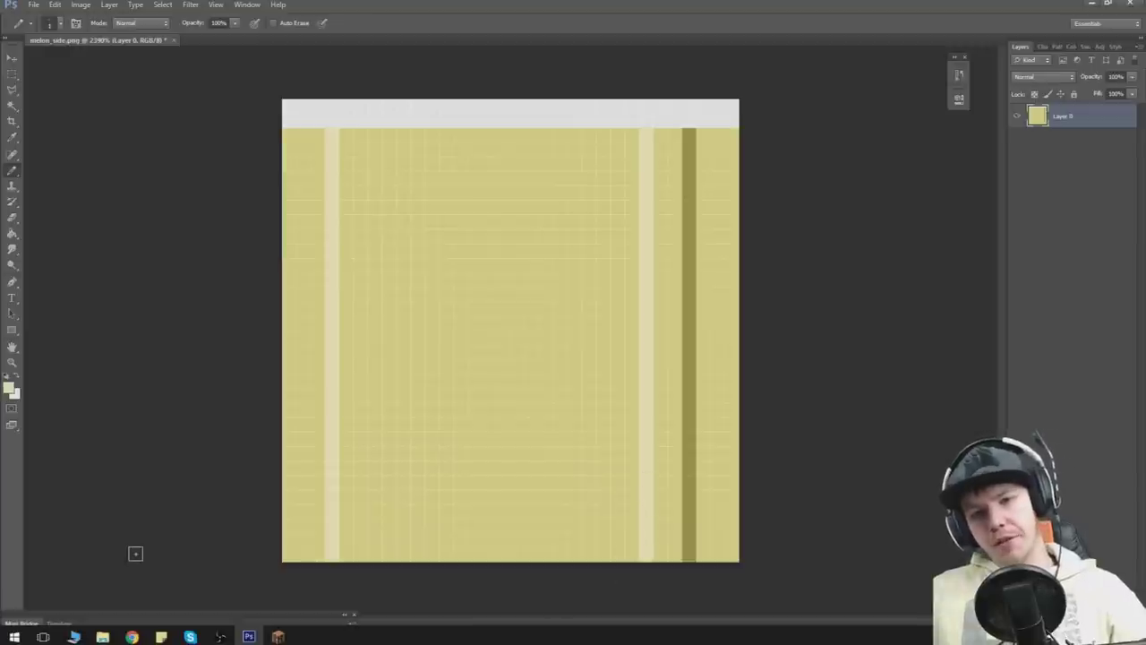
pyautogui.hotkey('ctrl', 'z')
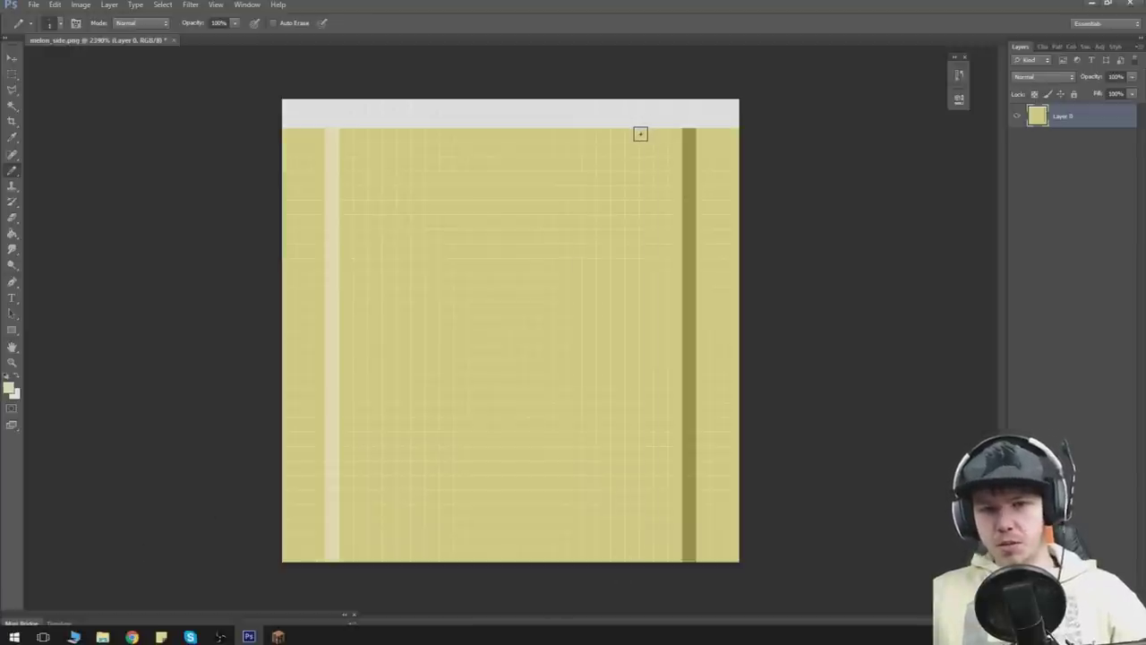
pyautogui.moveTo(639, 133); pyautogui.dragTo(637, 433)
pyautogui.hotkey('ctrl', 'z')
pyautogui.moveTo(636, 135); pyautogui.dragTo(635, 559)
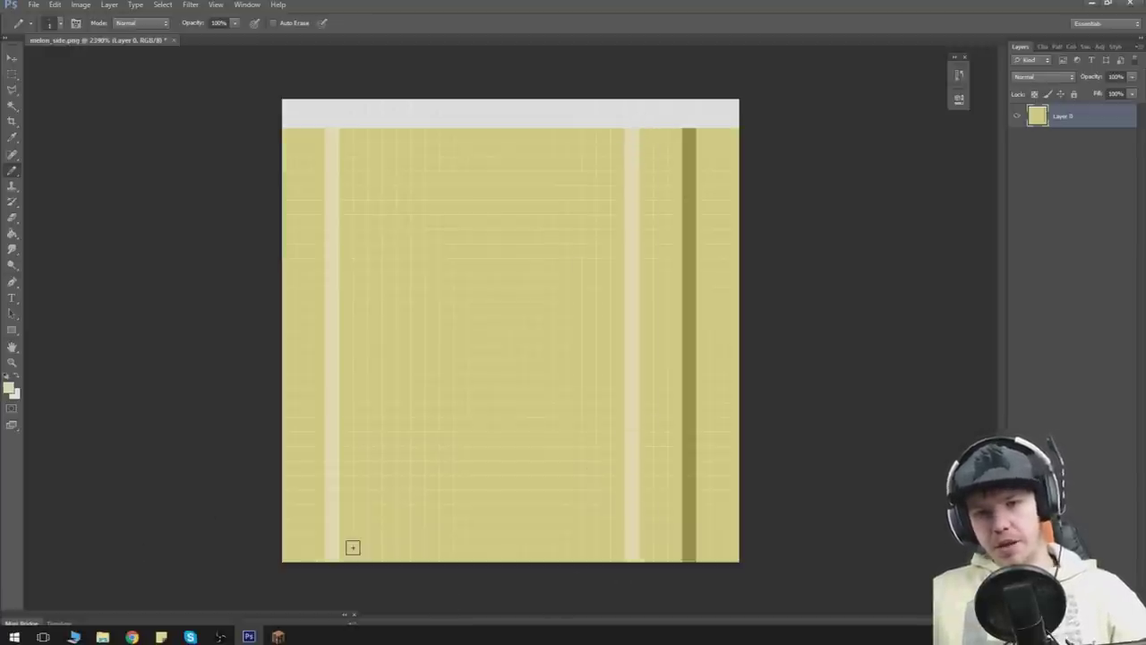
pyautogui.hotkey('ctrl', 'z')
# Step: Draw a second cream vertical line below the white band, two pixels clear of the dark line's left side
pyautogui.moveTo(651, 137); pyautogui.dragTo(645, 429)
pyautogui.moveTo(618, 481); pyautogui.dragTo(483, 566)
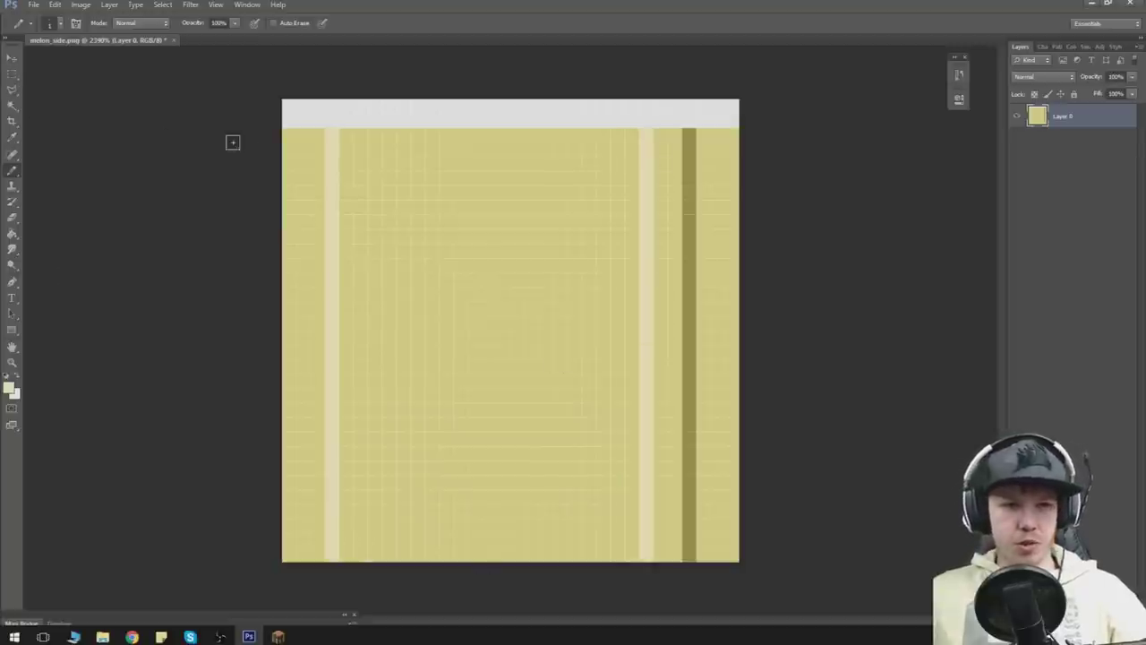
# Step: Sample the dark olive line's colour and draw a matching vertical line two pixels clear of the left cream line's right side
pyautogui.click(11, 136)
pyautogui.click(686, 139)
pyautogui.click(13, 172)
pyautogui.moveTo(368, 136); pyautogui.dragTo(371, 561)
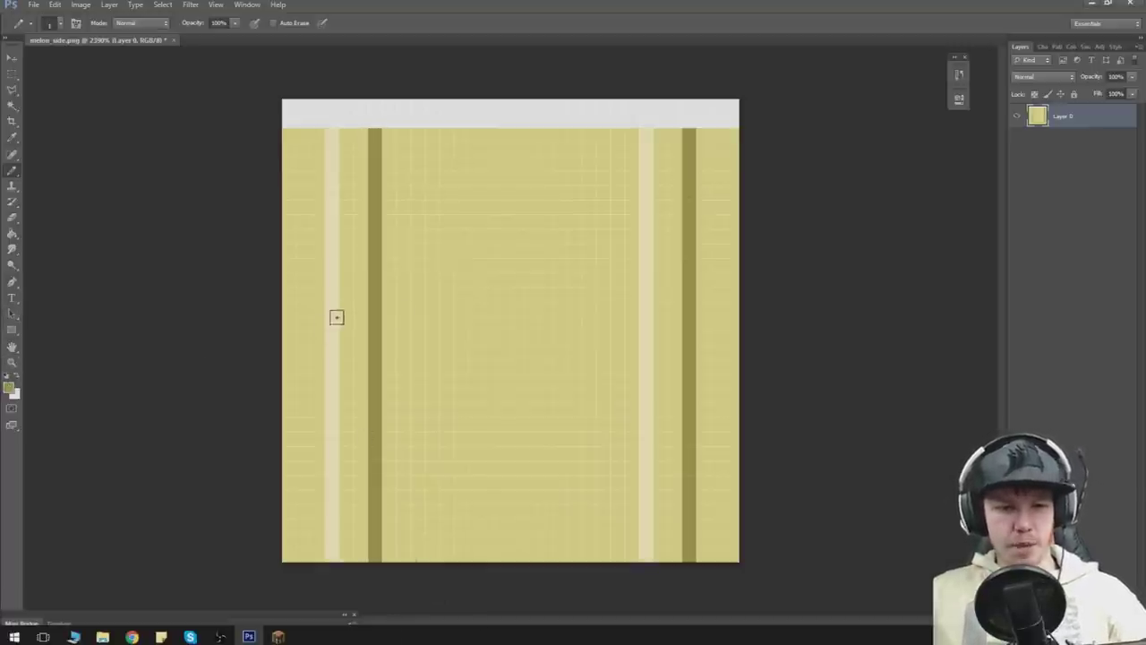
# Step: Set the foreground to a mid olive yellow (#c5b953) and fill the two pixel columns between each pair of cream and dark lines
pyautogui.click(18, 143)
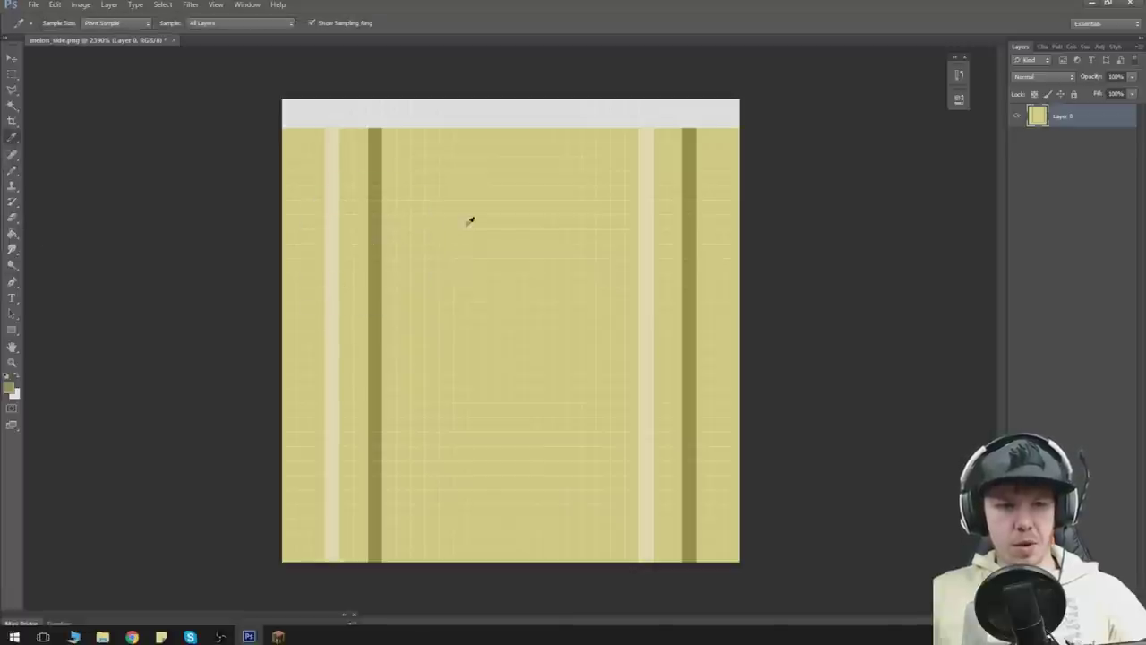
pyautogui.click(9, 387)
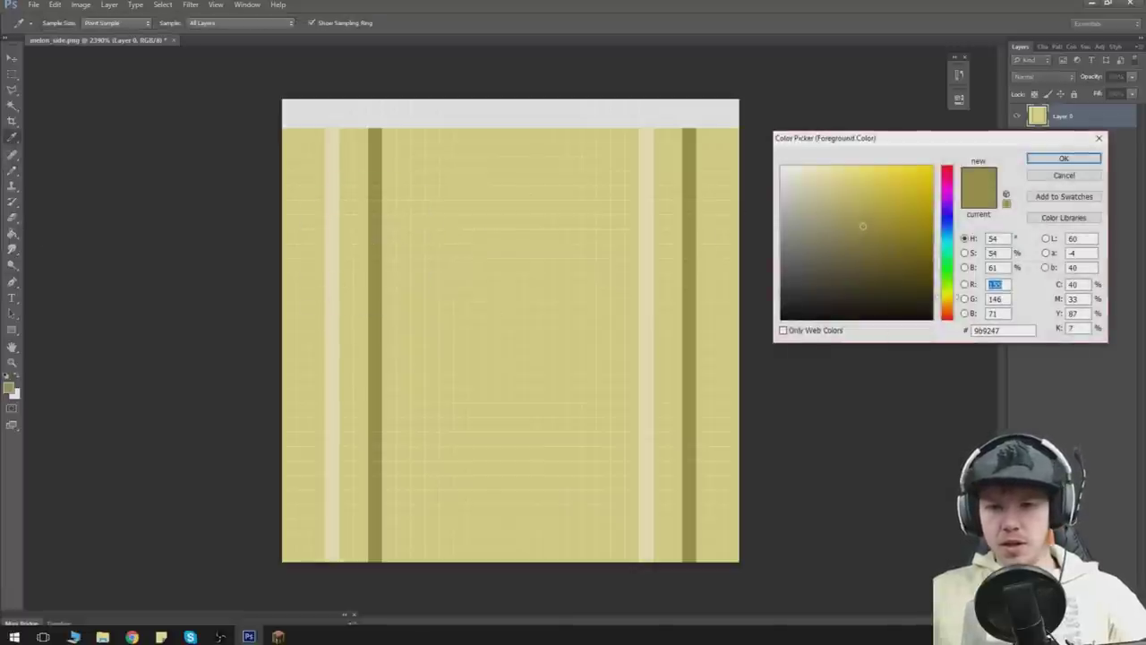
pyautogui.moveTo(833, 219); pyautogui.dragTo(872, 202)
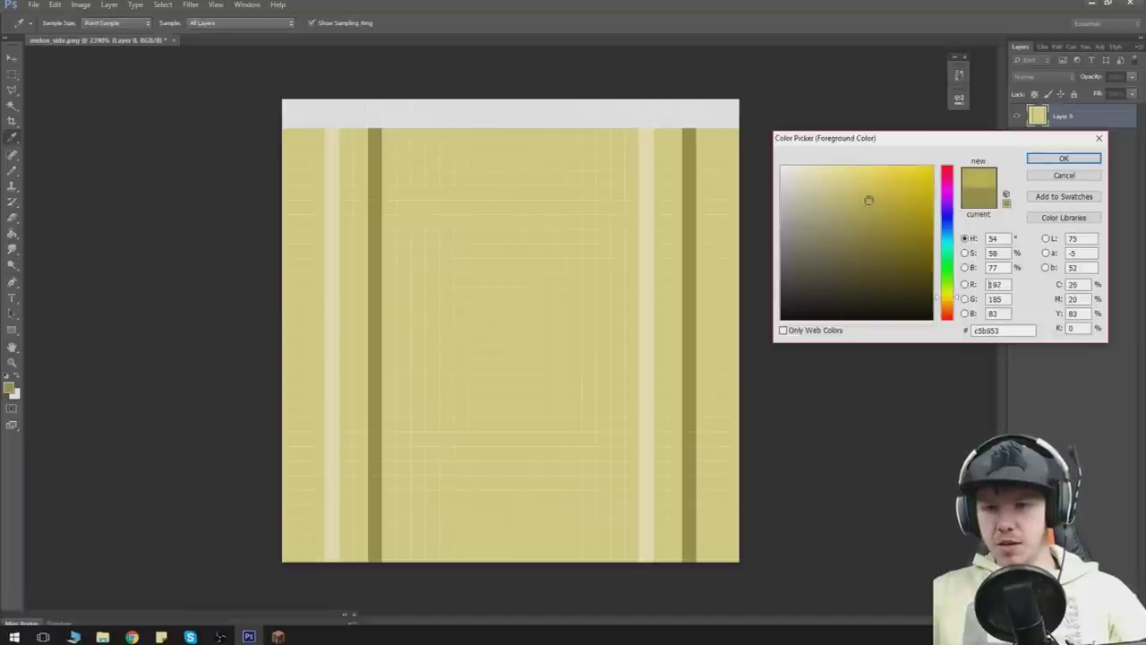
pyautogui.click(1063, 158)
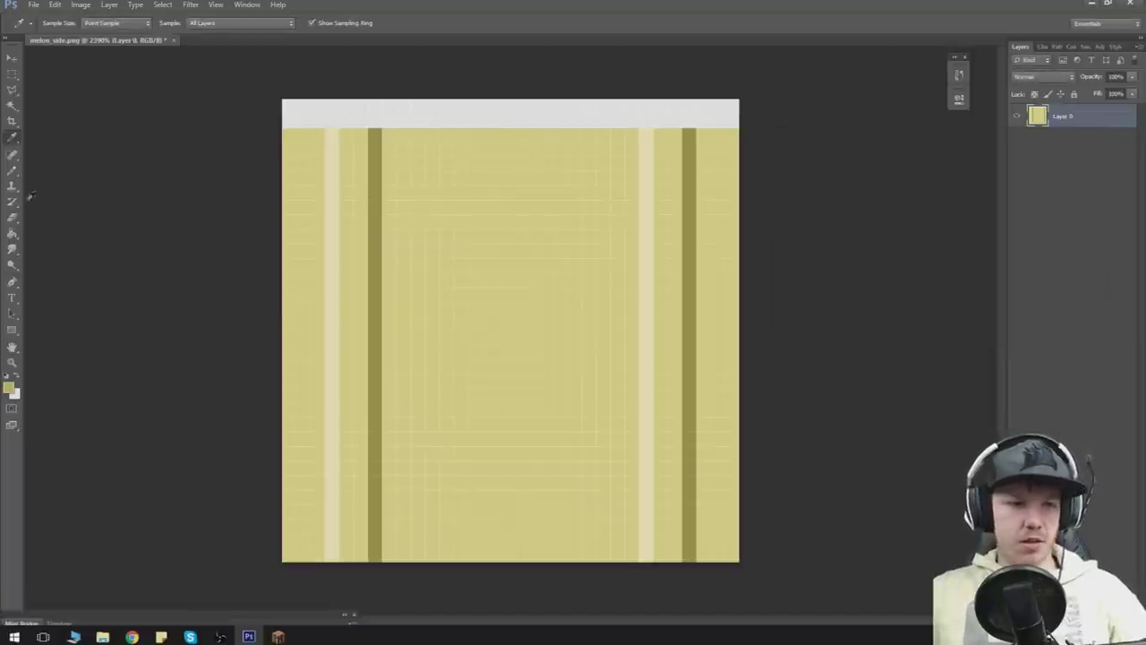
pyautogui.click(11, 168)
pyautogui.moveTo(356, 133)
pyautogui.mouseDown()
pyautogui.moveTo(349, 207)
pyautogui.moveTo(344, 138)
pyautogui.moveTo(358, 187)
pyautogui.moveTo(362, 561)
pyautogui.mouseUp()
pyautogui.moveTo(340, 212); pyautogui.dragTo(360, 562)
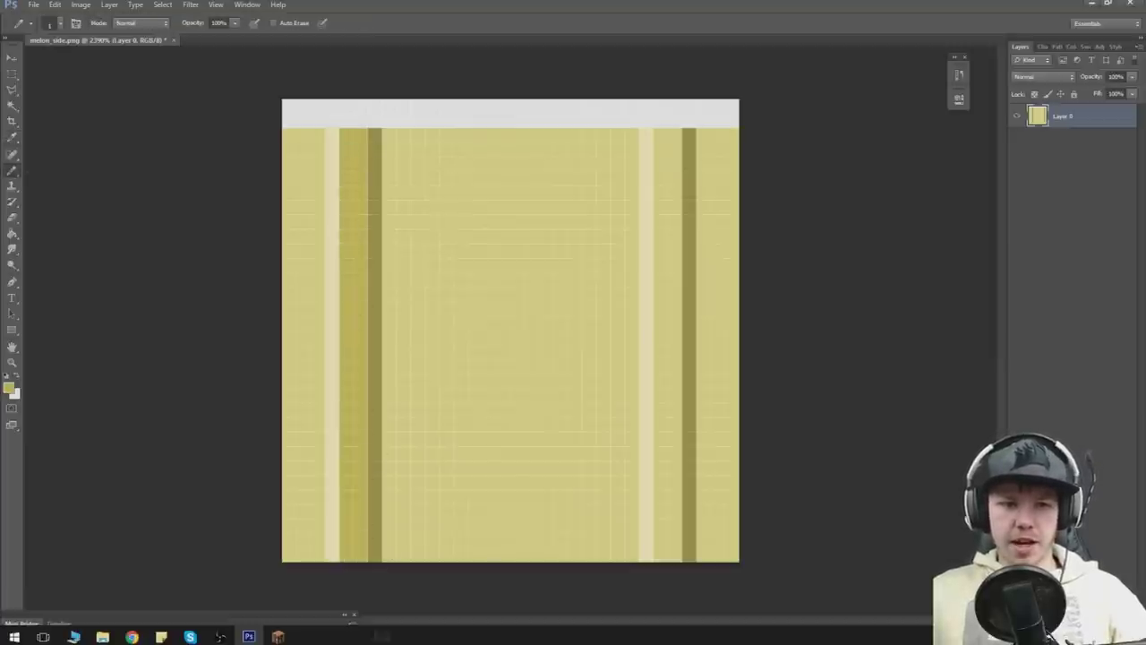
pyautogui.moveTo(664, 136)
pyautogui.mouseDown()
pyautogui.moveTo(658, 554)
pyautogui.moveTo(673, 146)
pyautogui.moveTo(670, 562)
pyautogui.mouseUp()
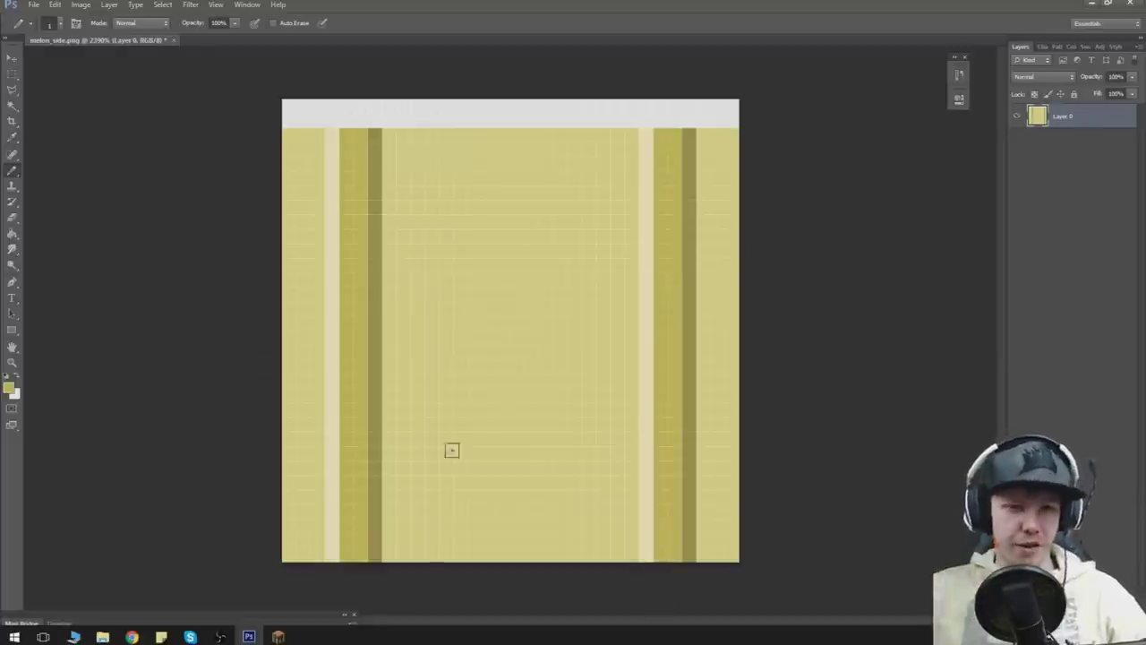
# Step: Copy the left stripe group below the white band to a new layer and move the copy midway between the two existing groups
pyautogui.click(12, 74)
pyautogui.moveTo(324, 127); pyautogui.dragTo(372, 573)
pyautogui.hotkey('ctrl', 'j')
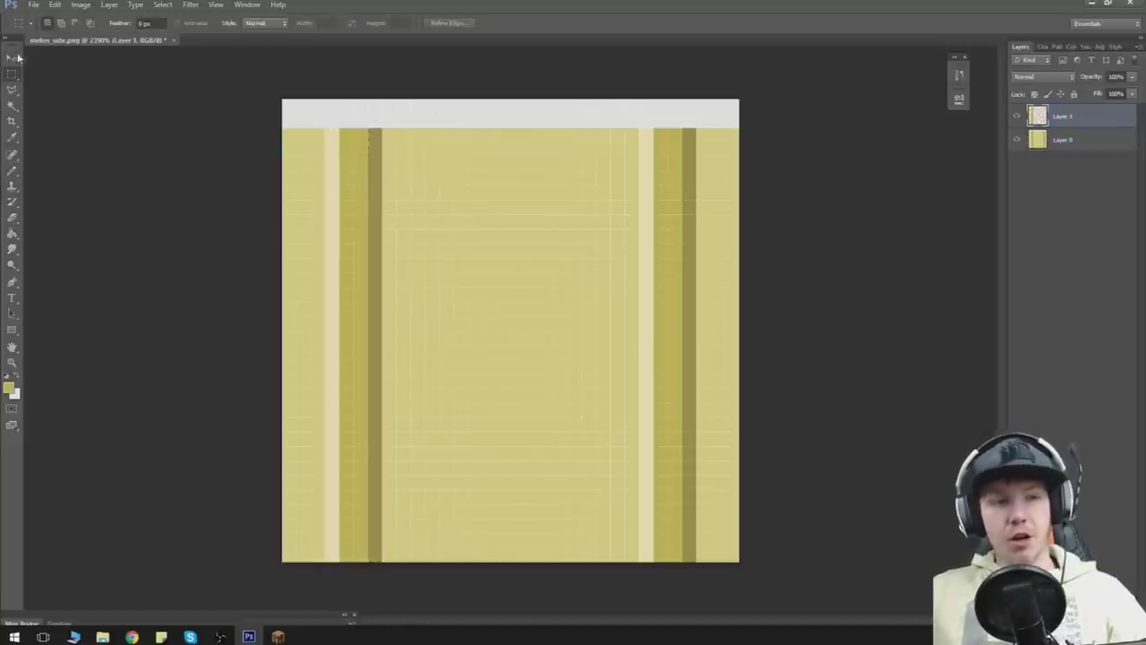
pyautogui.press('v')
pyautogui.moveTo(404, 230); pyautogui.dragTo(566, 231)
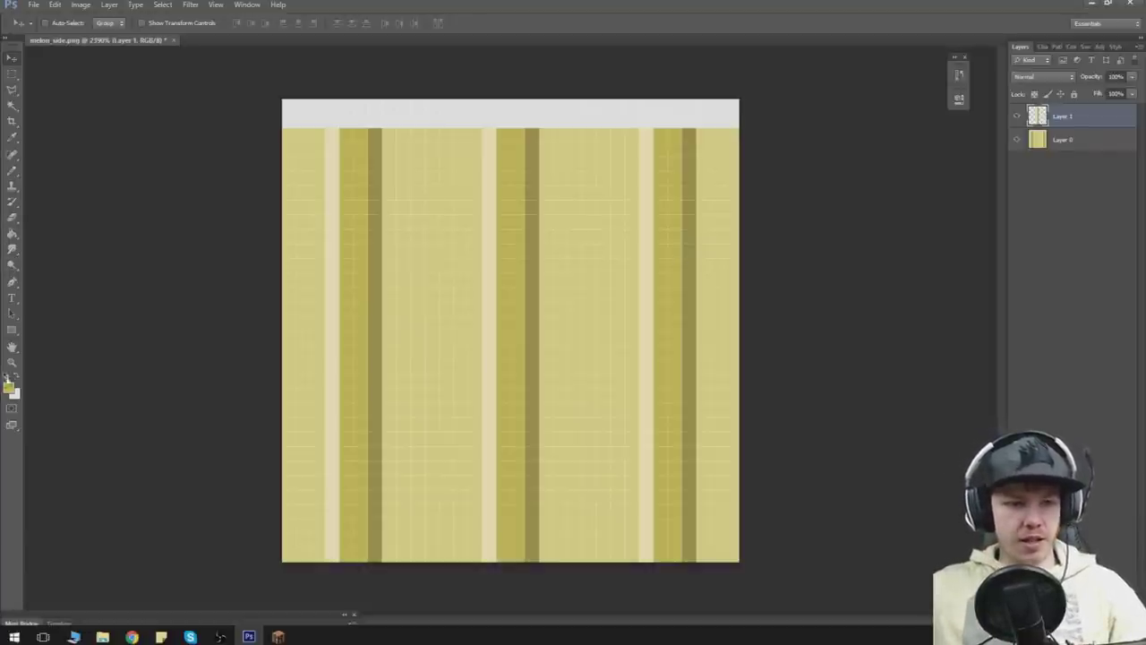
# Step: Pick a neutral grey and draw 1 px full-width lines along the white band's lower row and across the middle of the texture
pyautogui.click(9, 387)
pyautogui.moveTo(790, 198); pyautogui.dragTo(744, 215)
pyautogui.click(1061, 159)
pyautogui.click(12, 171)
pyautogui.moveTo(290, 117); pyautogui.dragTo(739, 119)
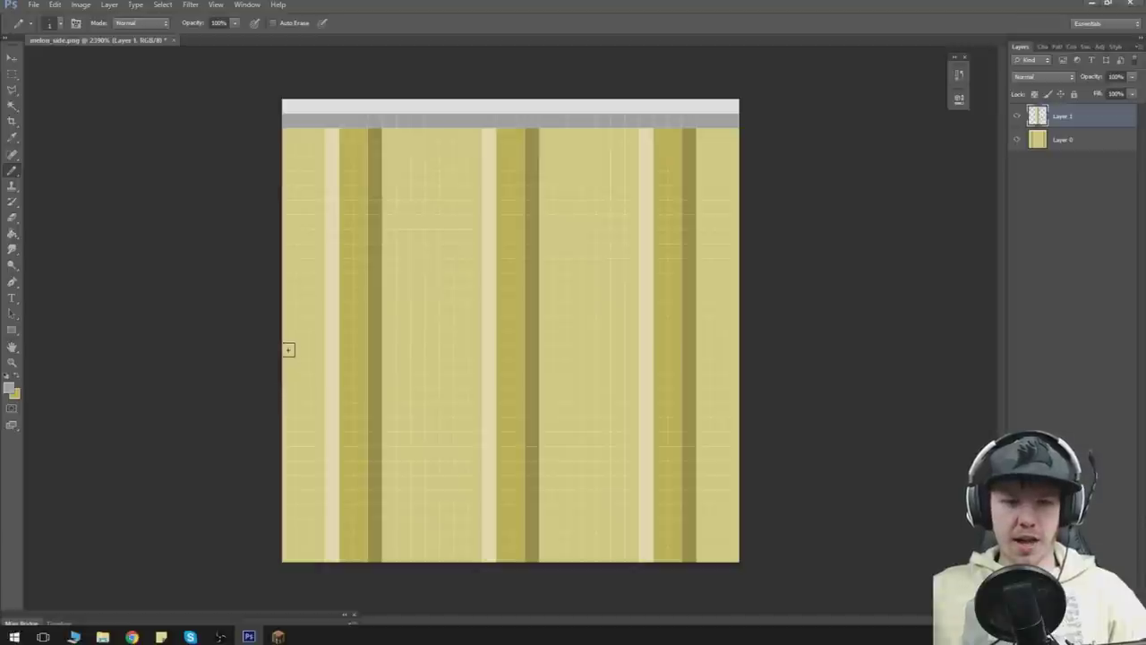
pyautogui.moveTo(288, 347); pyautogui.dragTo(541, 383)
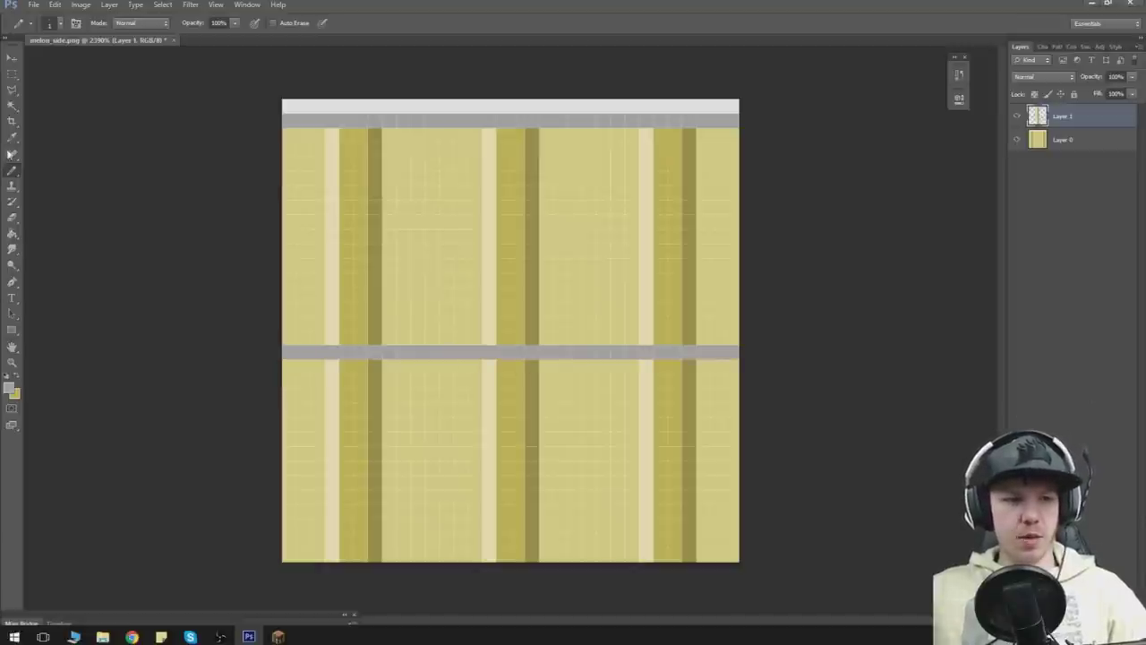
# Step: Sample the top band's near-white colour and draw a 1 px full-width line directly above the middle grey line
pyautogui.click(11, 136)
pyautogui.press('b')
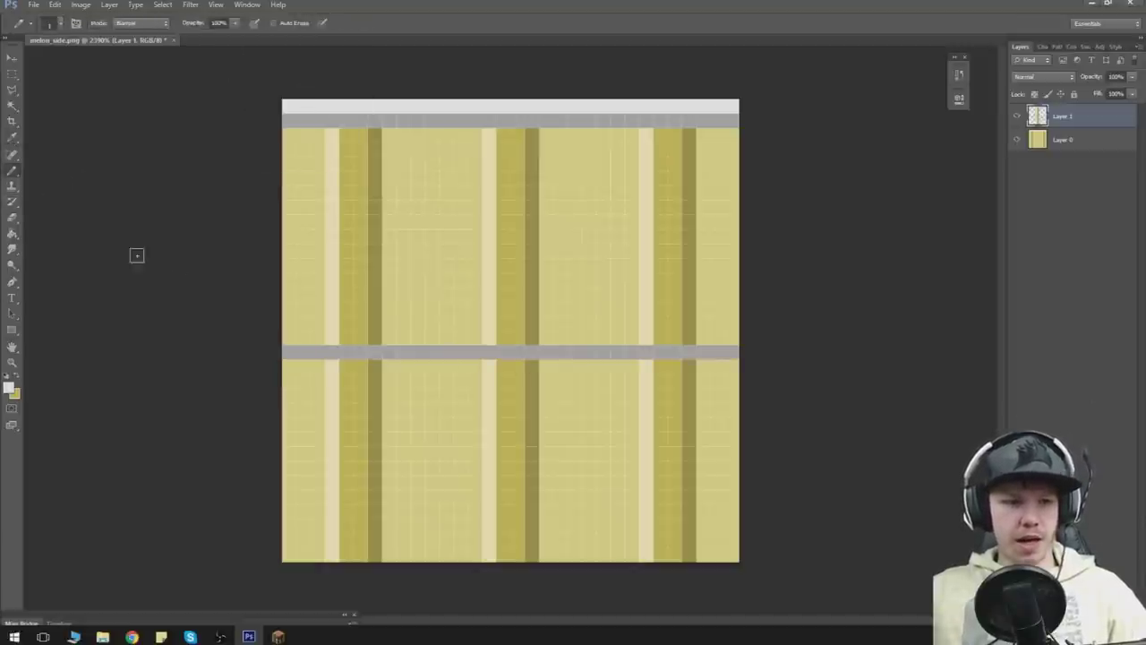
pyautogui.moveTo(266, 337); pyautogui.dragTo(1060, 343)
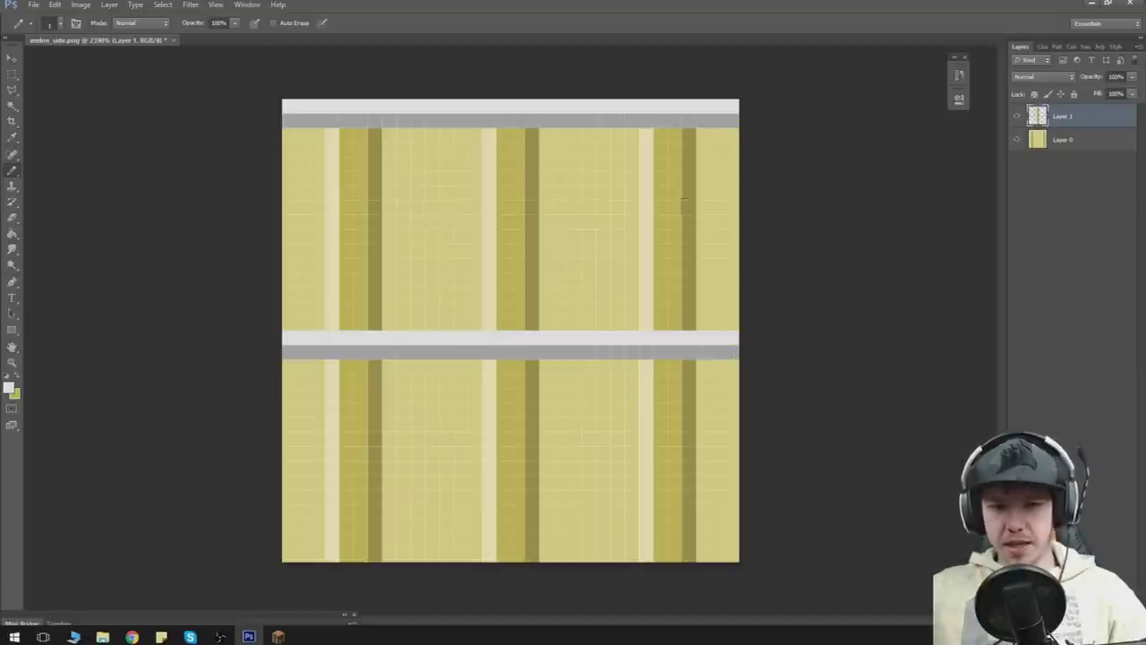
pyautogui.click(10, 387)
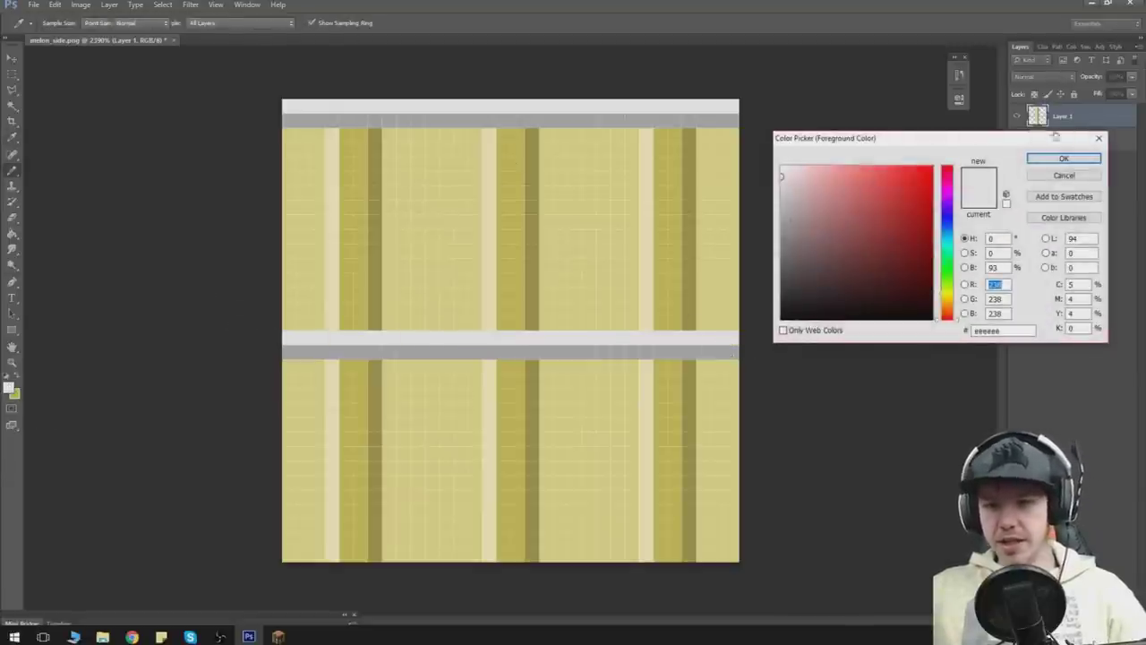
pyautogui.press('Return')
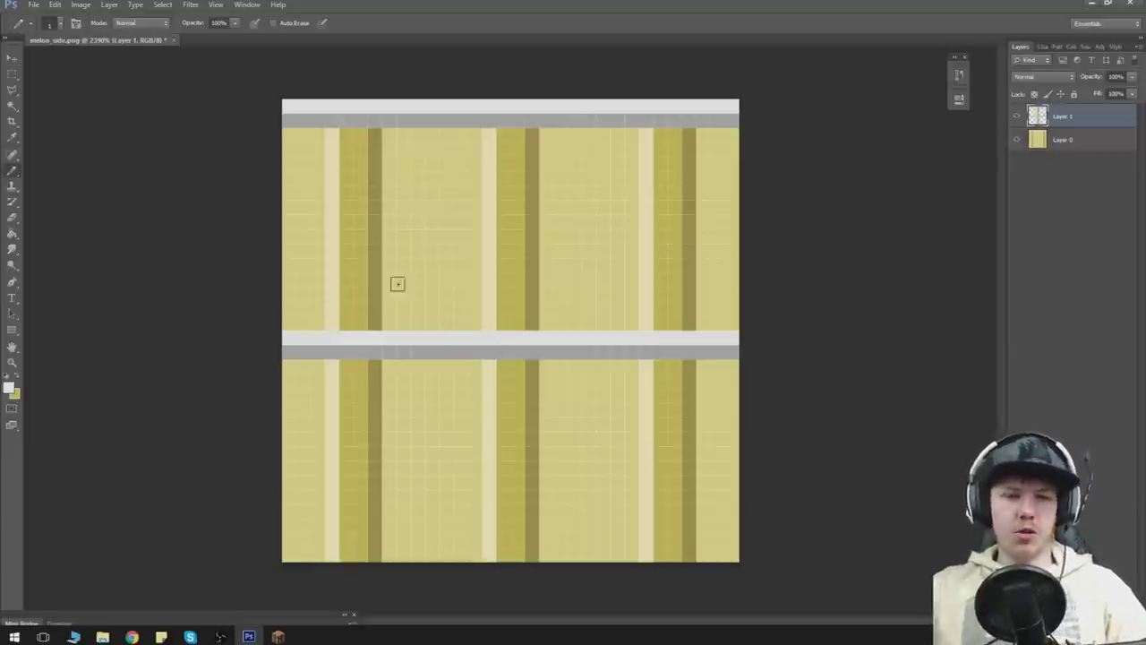
# Step: Sample the dark olive and draw horizontal 1 px lines one pixel below both grey lines, leaving gaps at the mid-olive columns
pyautogui.click(12, 137)
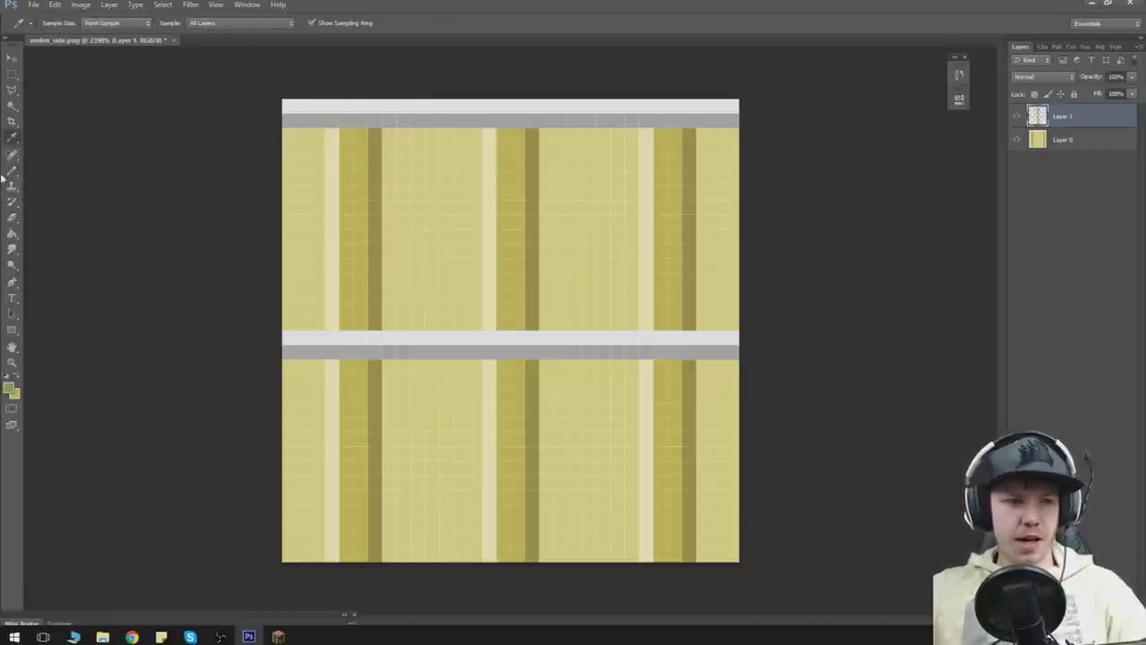
pyautogui.click(12, 170)
pyautogui.moveTo(326, 149); pyautogui.dragTo(291, 150)
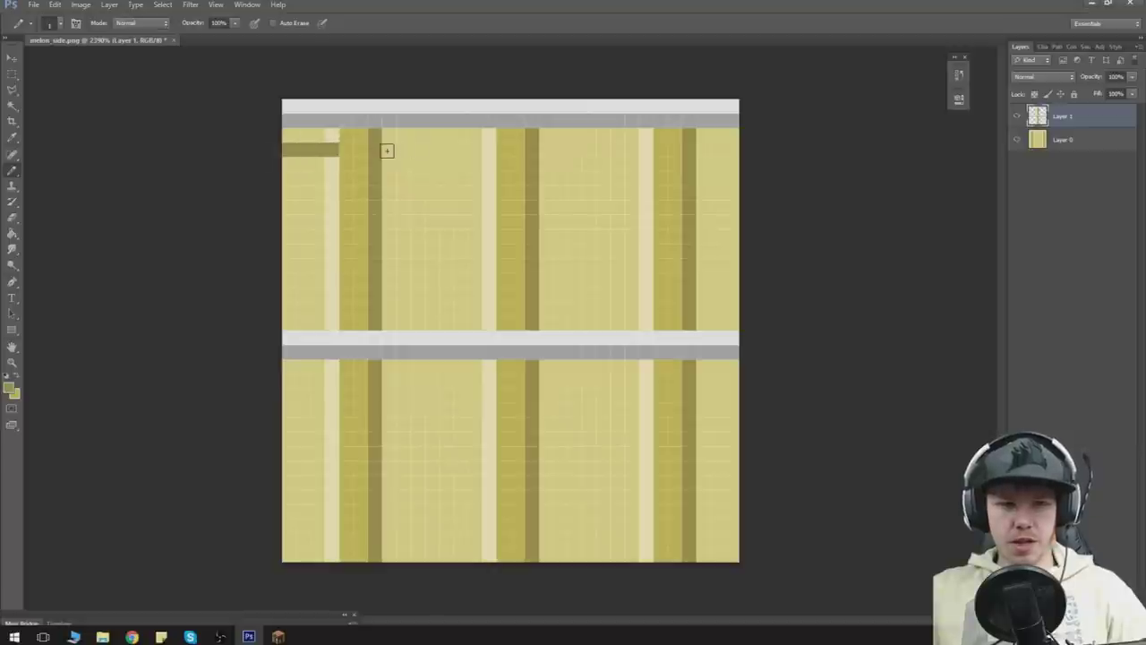
pyautogui.moveTo(385, 151); pyautogui.dragTo(739, 150)
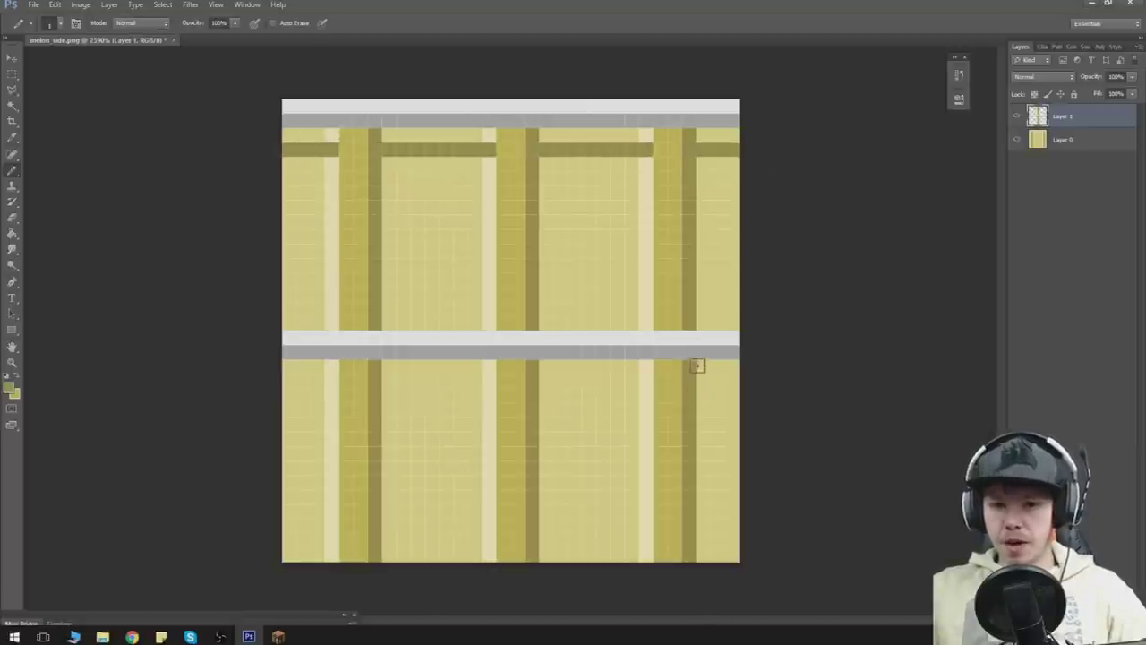
pyautogui.moveTo(696, 382); pyautogui.dragTo(738, 382)
pyautogui.moveTo(651, 381); pyautogui.dragTo(282, 381)
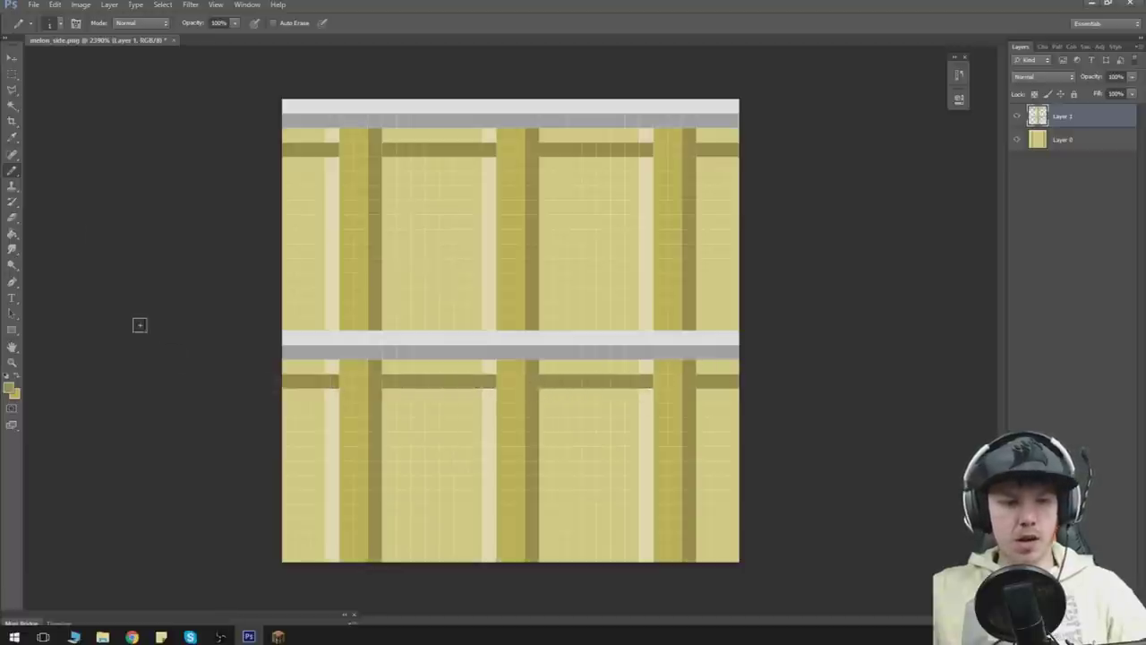
# Step: Sample the mid olive and fill the full-width pixel row directly beneath each of the two grey lines
pyautogui.click(12, 136)
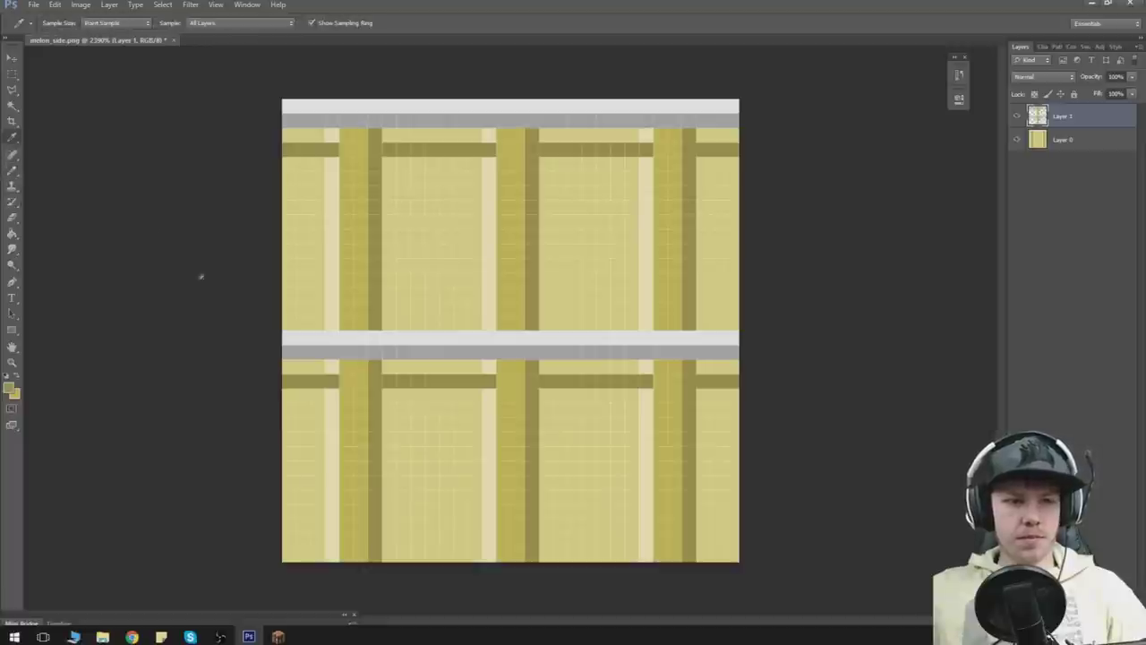
pyautogui.click(12, 169)
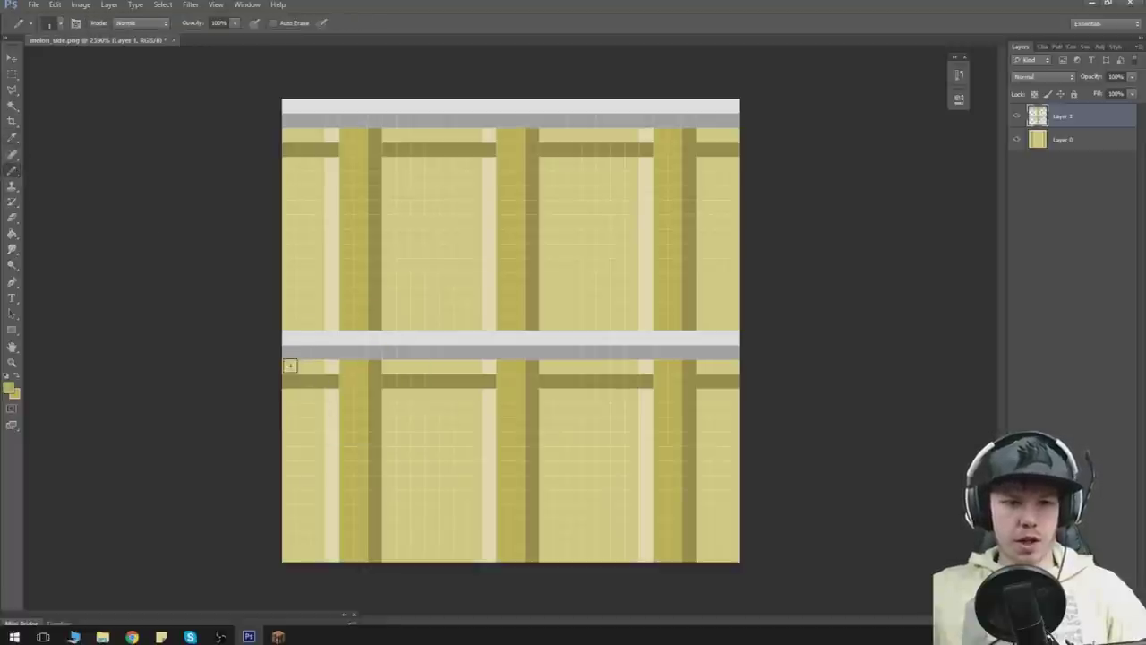
pyautogui.moveTo(289, 366); pyautogui.dragTo(983, 376)
pyautogui.moveTo(288, 136)
pyautogui.mouseDown()
pyautogui.moveTo(730, 135)
pyautogui.moveTo(934, 166)
pyautogui.mouseUp()
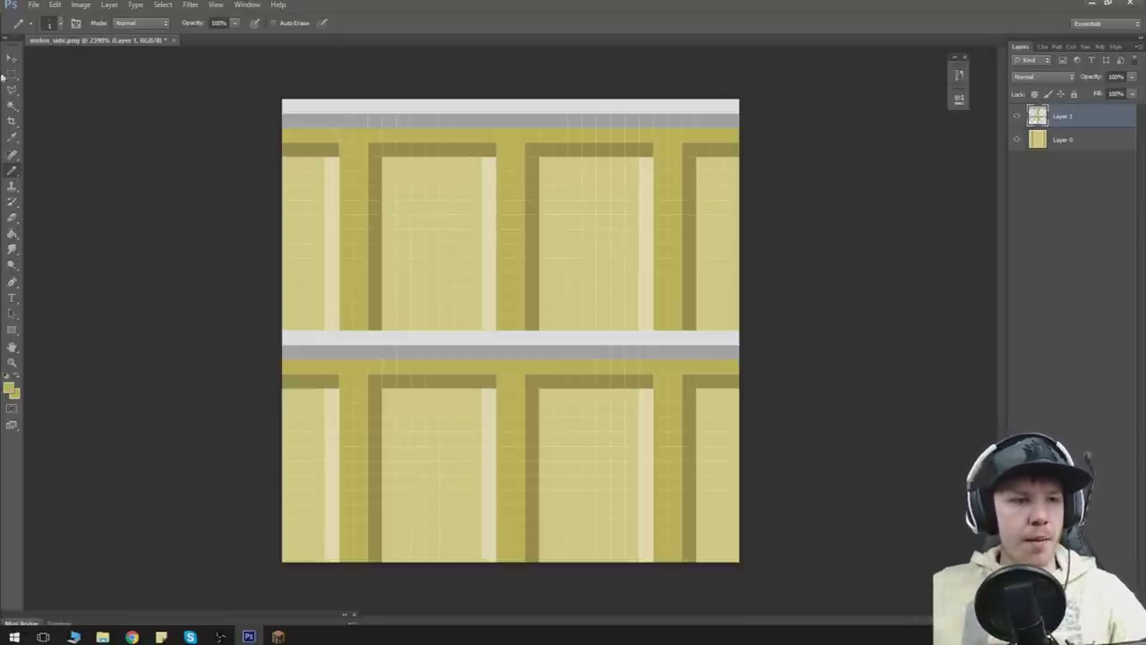
# Step: Sample the cream and draw 1 px lower edges on the panels in both rows, one pixel above each row's end, skipping the mid-olive columns
pyautogui.click(11, 136)
pyautogui.click(330, 251)
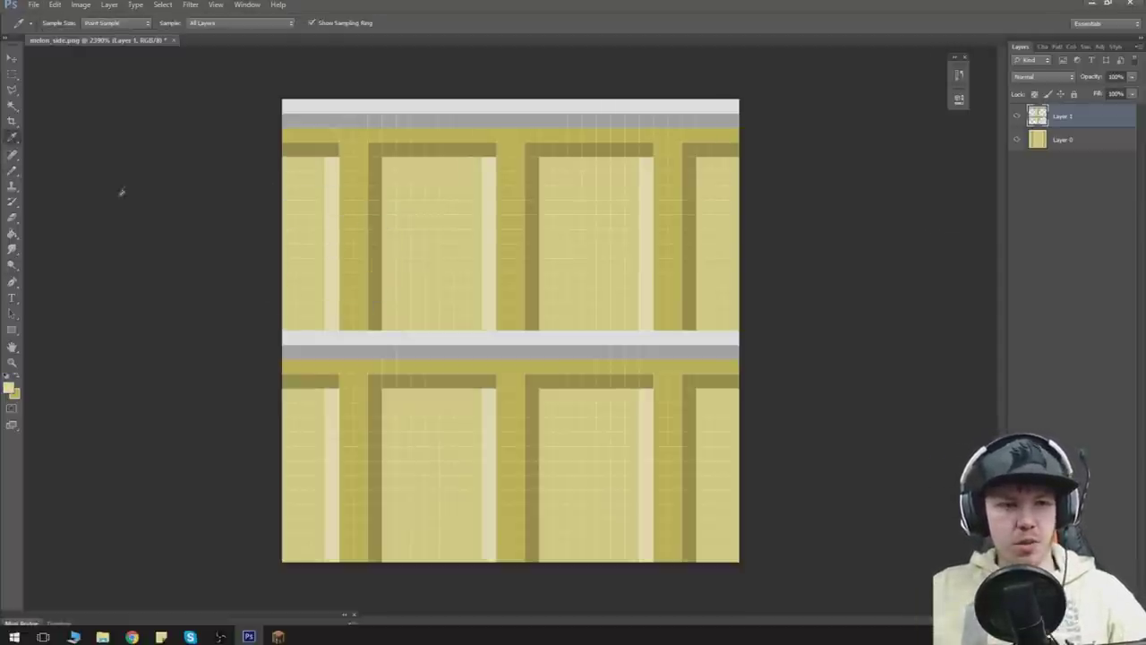
pyautogui.click(12, 168)
pyautogui.moveTo(325, 308); pyautogui.dragTo(285, 310)
pyautogui.moveTo(370, 310); pyautogui.dragTo(778, 310)
pyautogui.hotkey('ctrl', 'z')
pyautogui.moveTo(703, 308); pyautogui.dragTo(766, 308)
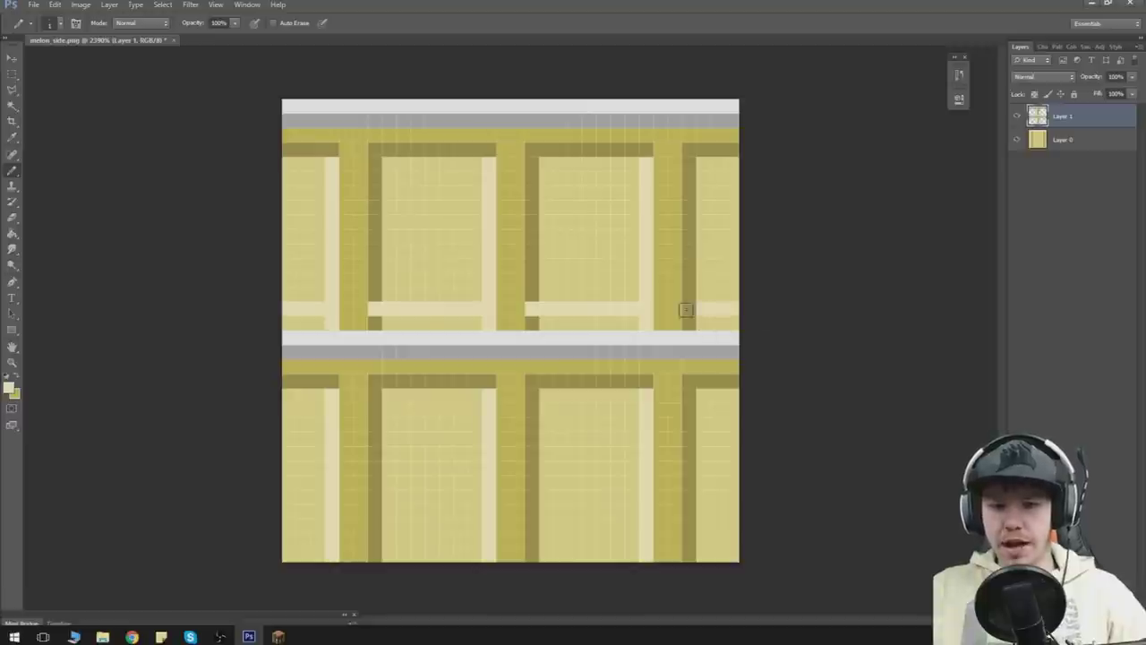
pyautogui.click(683, 308)
pyautogui.moveTo(684, 543); pyautogui.dragTo(743, 543)
pyautogui.moveTo(640, 543); pyautogui.dragTo(281, 541)
# Step: Sample the mid olive and fill the full-width pixel row directly beneath the cream lower edges in both panel rows
pyautogui.click(12, 136)
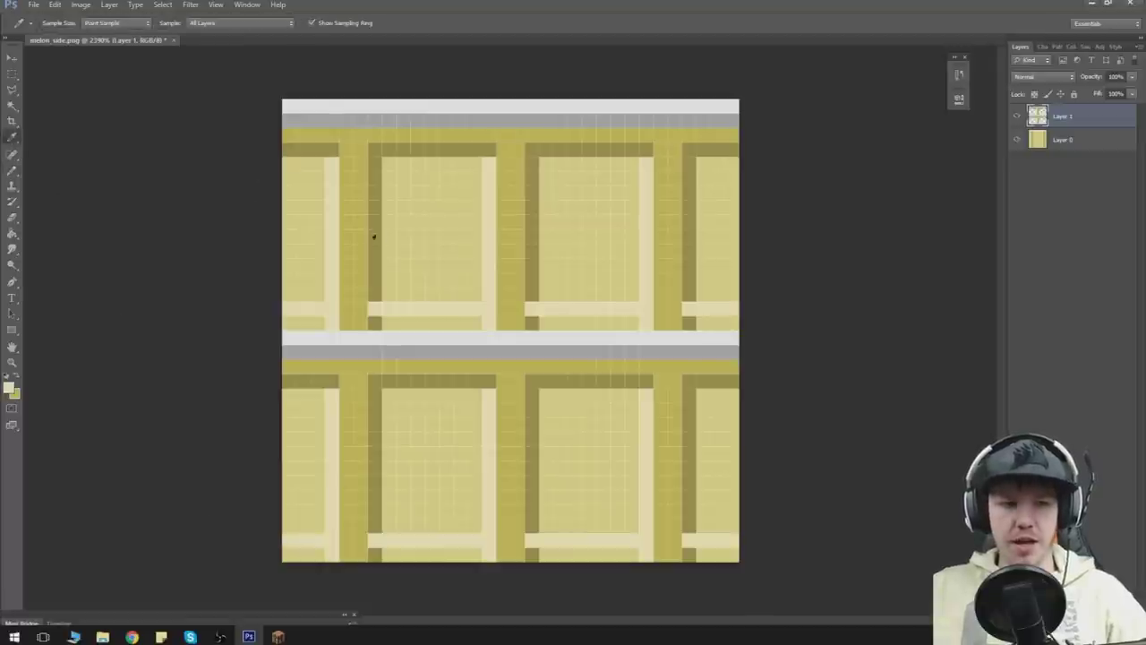
pyautogui.click(12, 168)
pyautogui.moveTo(295, 324); pyautogui.dragTo(883, 325)
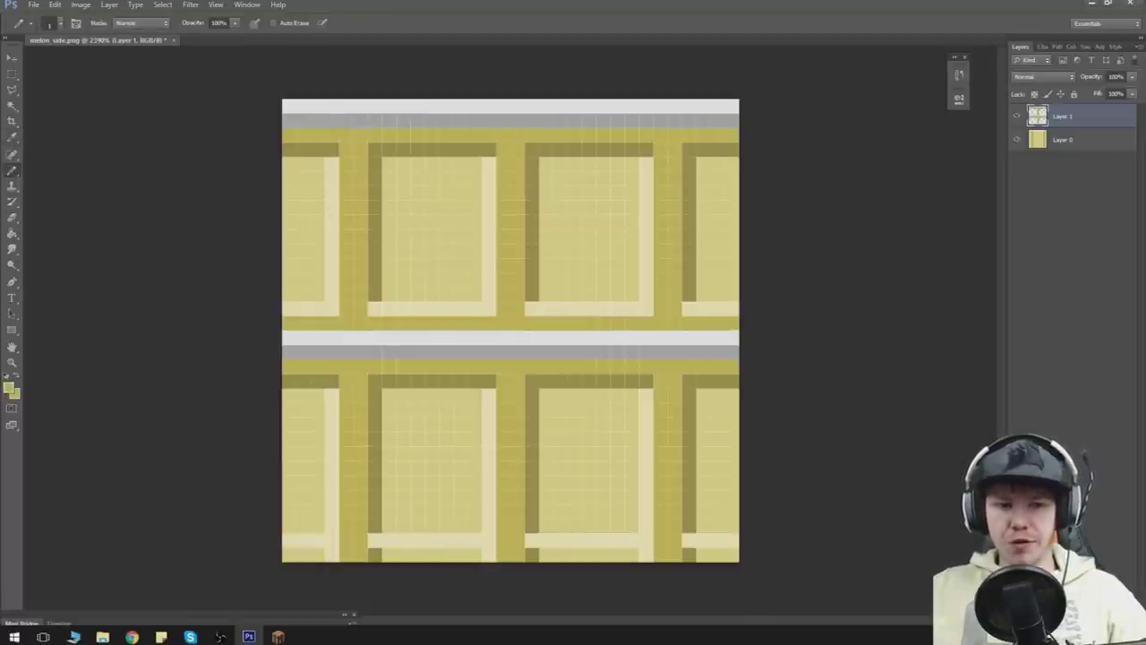
pyautogui.moveTo(286, 554); pyautogui.dragTo(907, 557)
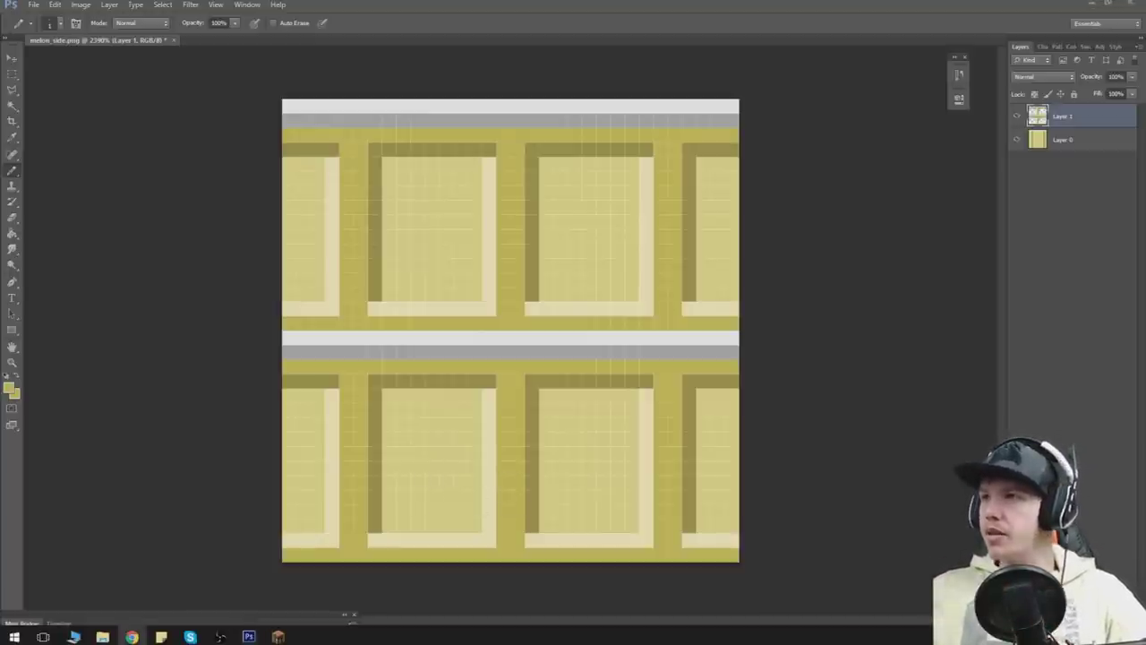
# Step: Switch to Chrome to view the Minecraft Observatory P2 video on YouTube, and move the browser window off the canvas
pyautogui.click(131, 635)
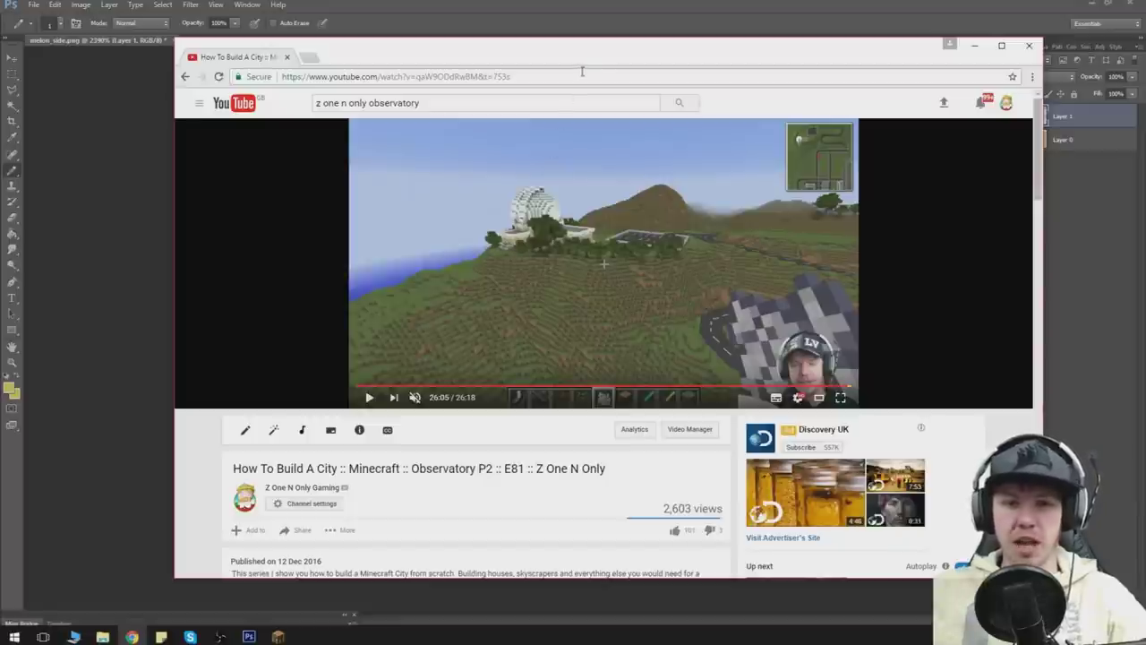
pyautogui.moveTo(591, 57); pyautogui.dragTo(1145, 1)
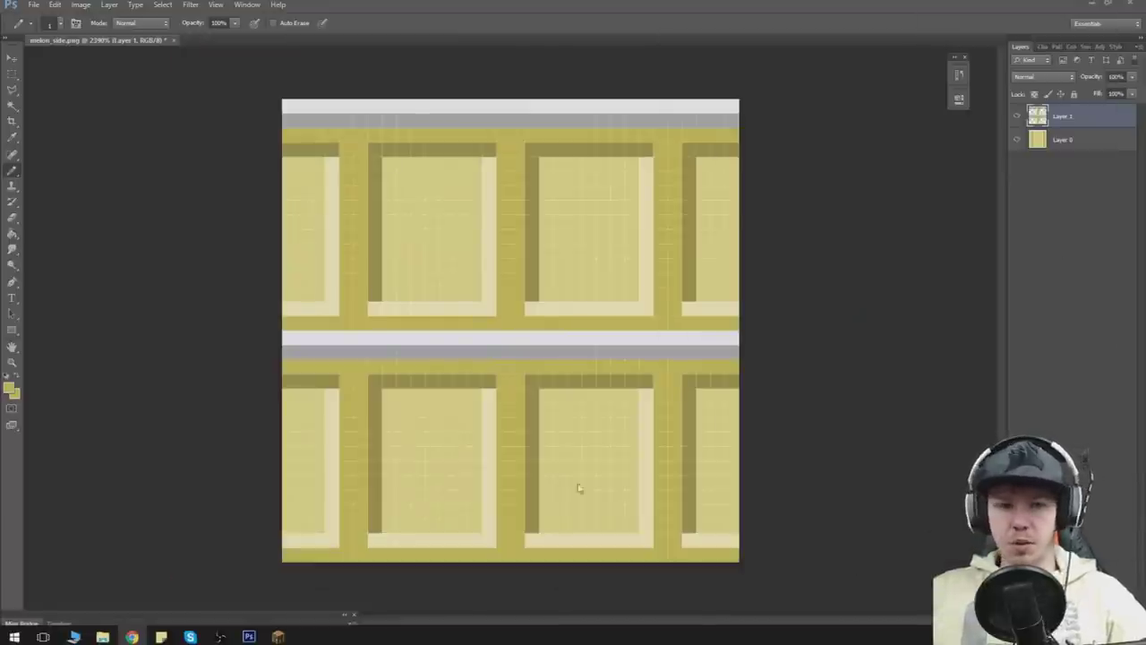
# Step: Select everything from the upper panels' cream lower edges down to the canvas bottom, move it up three pixels, and deselect
pyautogui.click(12, 74)
pyautogui.moveTo(280, 302); pyautogui.dragTo(787, 528)
pyautogui.moveTo(693, 474); pyautogui.dragTo(696, 435)
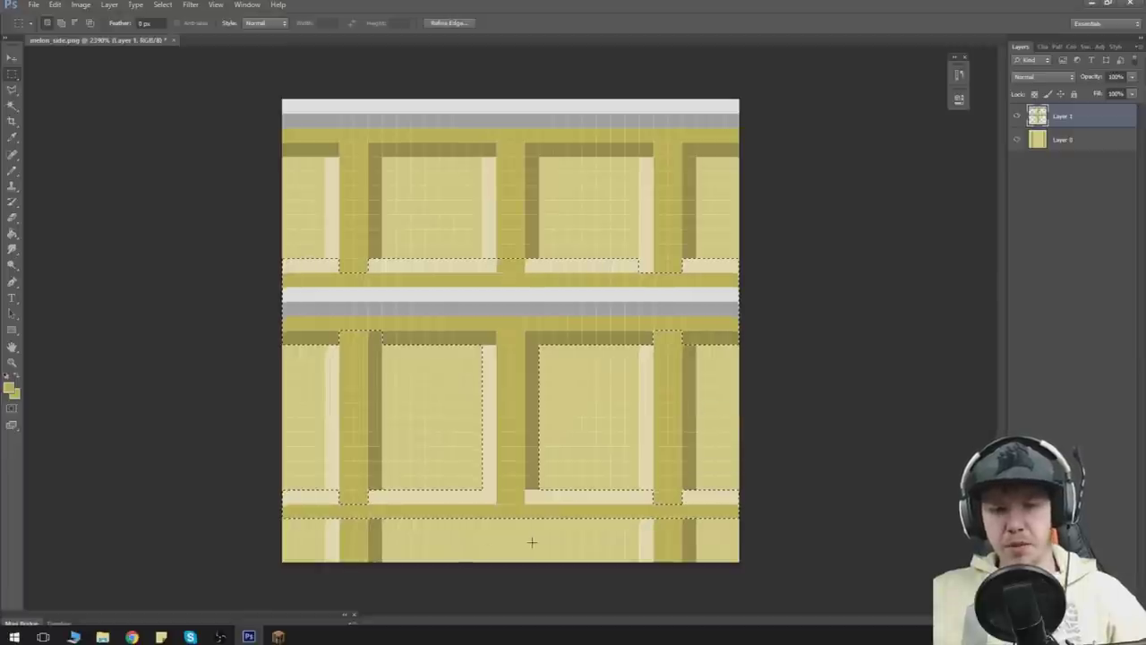
pyautogui.hotkey('ctrl', 'd')
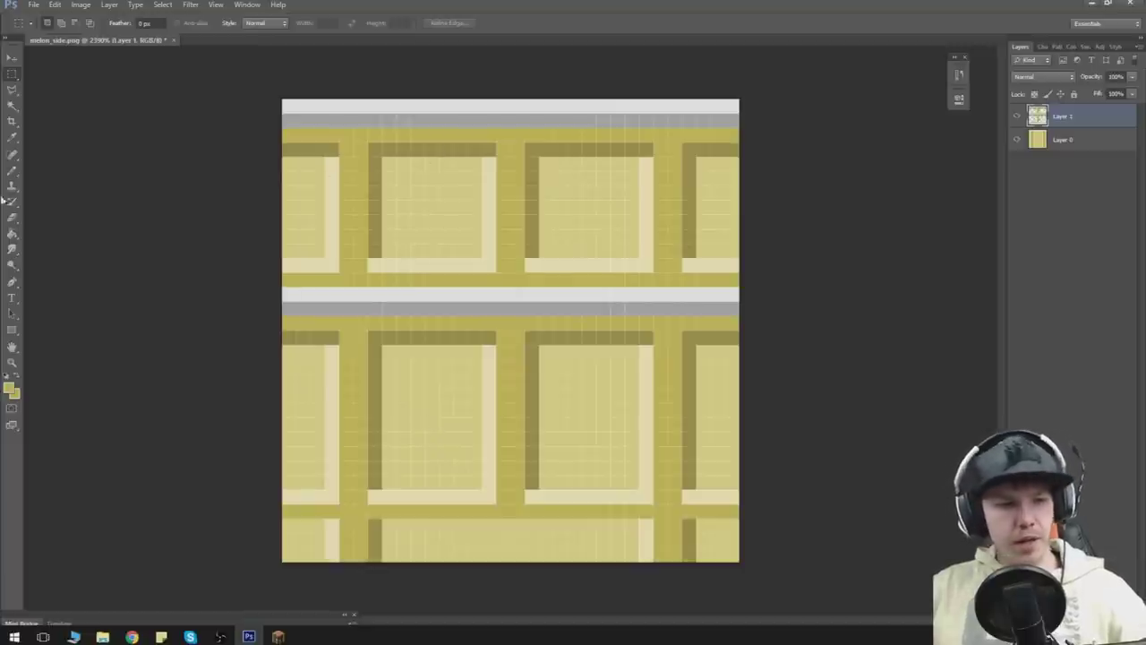
# Step: Set the foreground to light grey #bcbcbc and fill the three pixel rows along the bottom edge of the texture
pyautogui.click(9, 392)
pyautogui.click(779, 204)
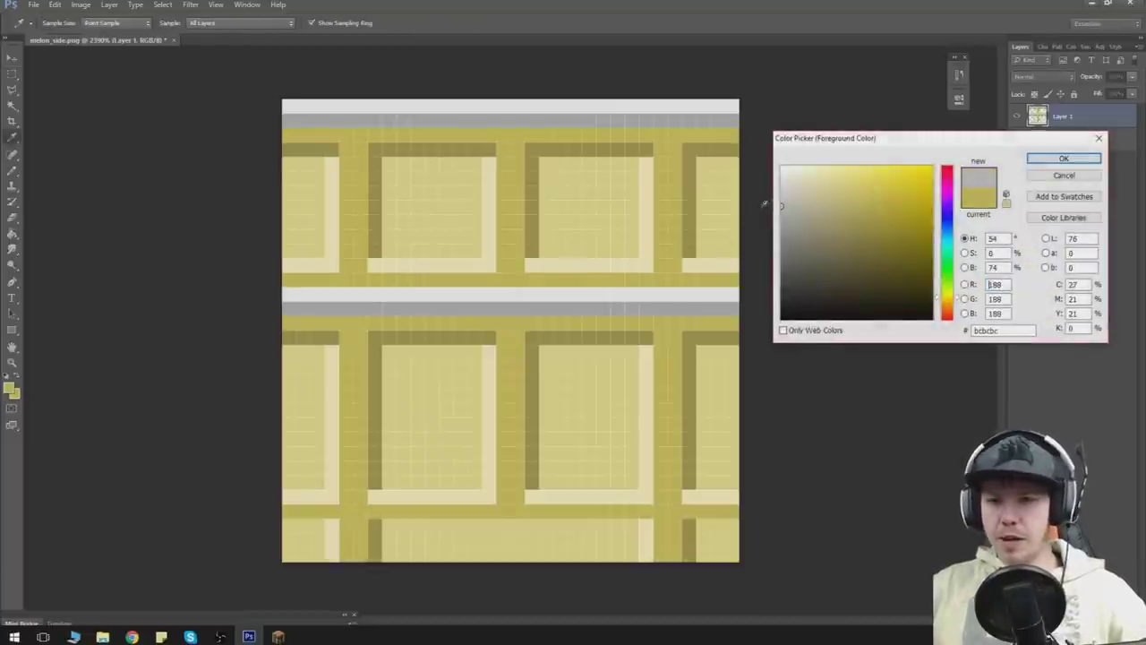
pyautogui.click(1064, 158)
pyautogui.click(12, 170)
pyautogui.moveTo(304, 553)
pyautogui.mouseDown()
pyautogui.moveTo(736, 553)
pyautogui.moveTo(295, 540)
pyautogui.moveTo(732, 526)
pyautogui.mouseUp()
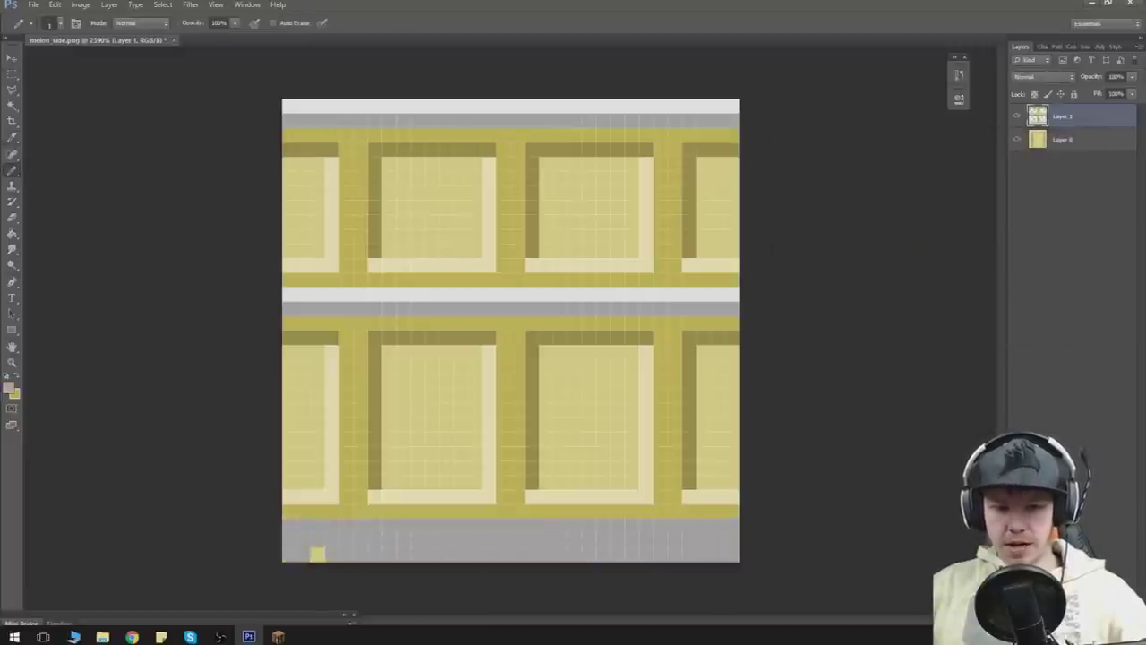
pyautogui.click(317, 554)
# Step: Pick a darker grey and scatter single-pixel speckles across the grey strip along the texture's bottom edge
pyautogui.click(11, 390)
pyautogui.click(780, 249)
pyautogui.click(1039, 161)
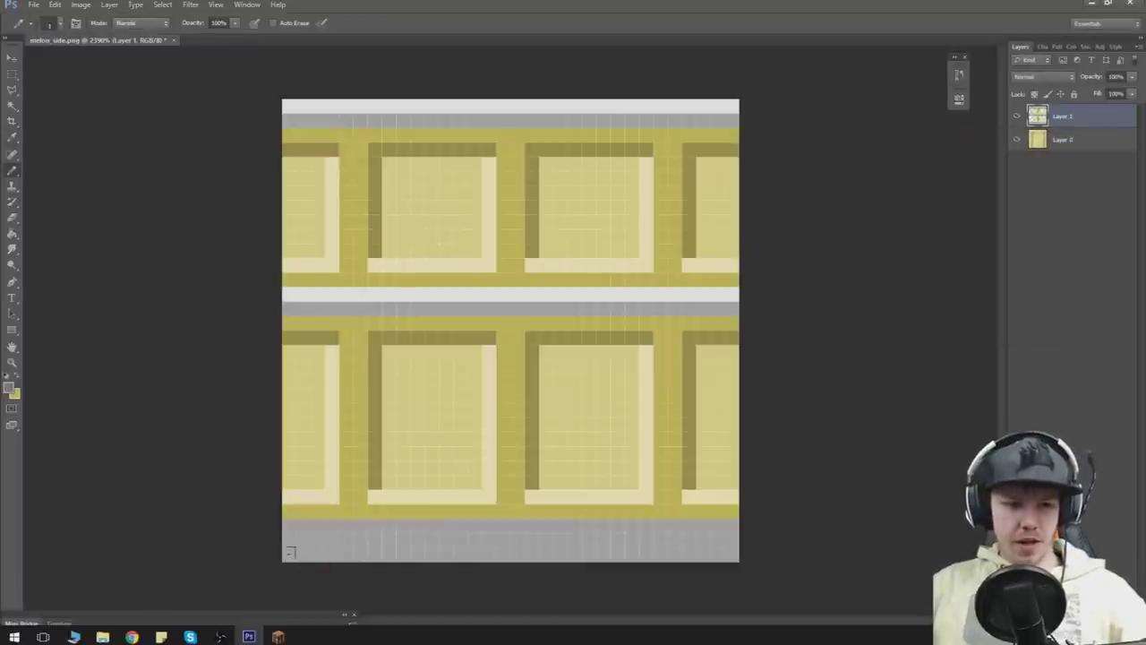
pyautogui.click(288, 538)
pyautogui.click(302, 553)
pyautogui.click(317, 539)
pyautogui.click(374, 539)
pyautogui.click(388, 553)
pyautogui.click(460, 524)
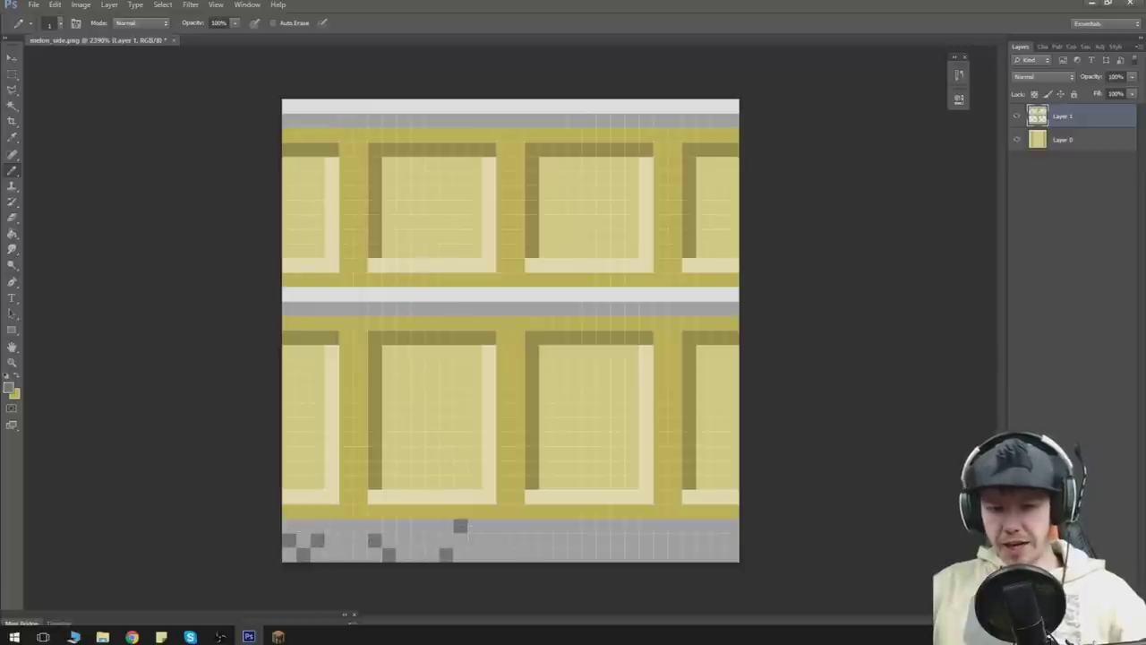
pyautogui.click(532, 553)
pyautogui.click(604, 539)
pyautogui.click(661, 539)
pyautogui.click(718, 539)
pyautogui.click(718, 553)
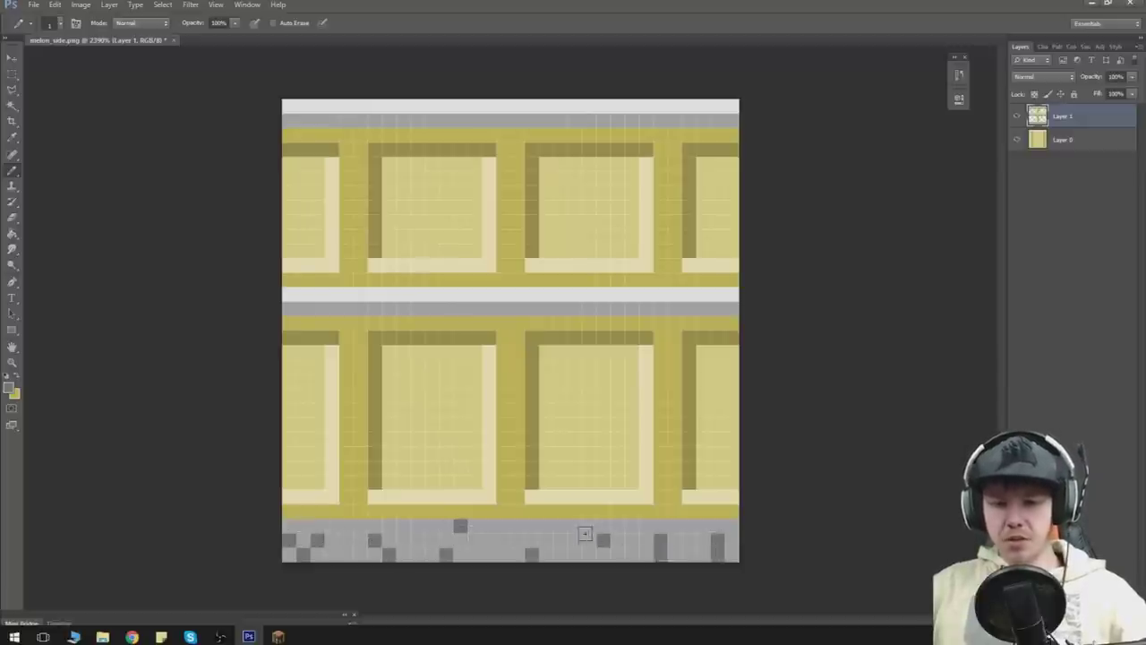
# Step: Add more dark grey single-pixel speckles across the middle and upper rows of the grey bottom strip
pyautogui.click(632, 553)
pyautogui.click(560, 539)
pyautogui.click(532, 525)
pyautogui.click(489, 539)
pyautogui.click(675, 525)
pyautogui.click(418, 525)
pyautogui.click(346, 525)
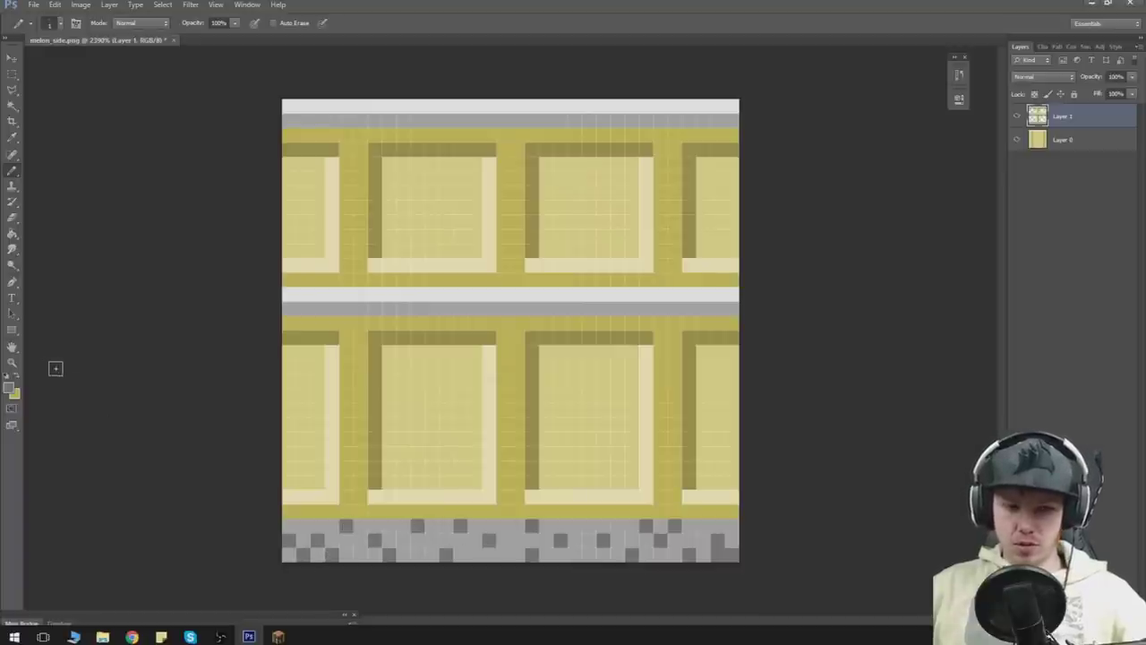
# Step: Scatter further single-pixel speckles over the bottom strip in mid grey #959595 and light grey #cacaca
pyautogui.click(9, 388)
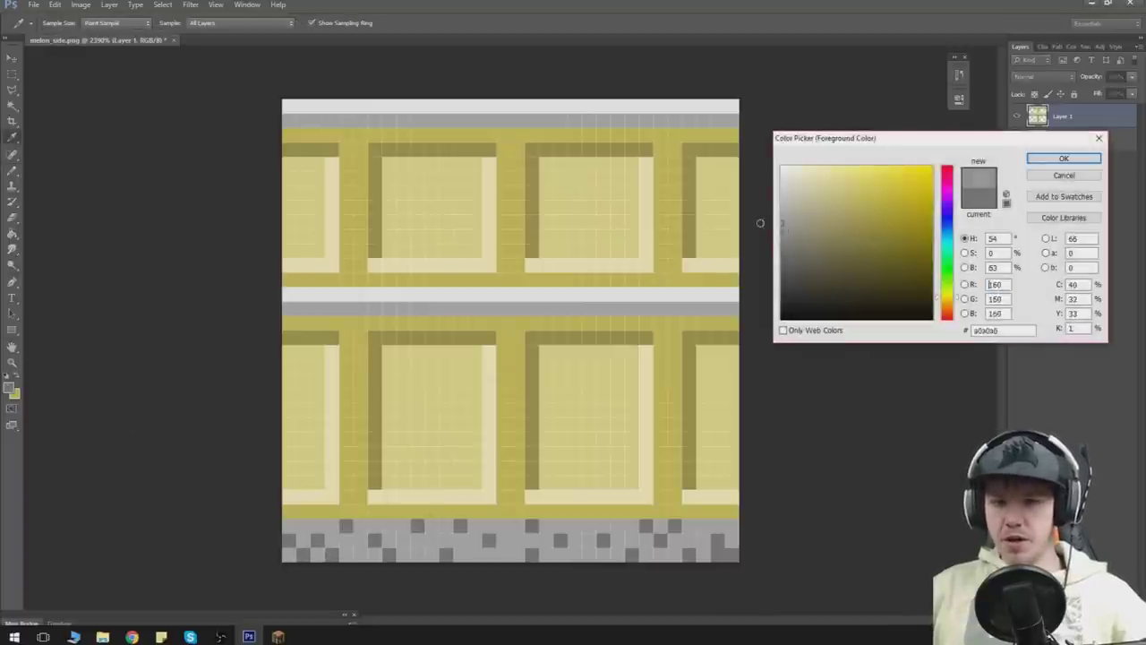
pyautogui.click(1047, 161)
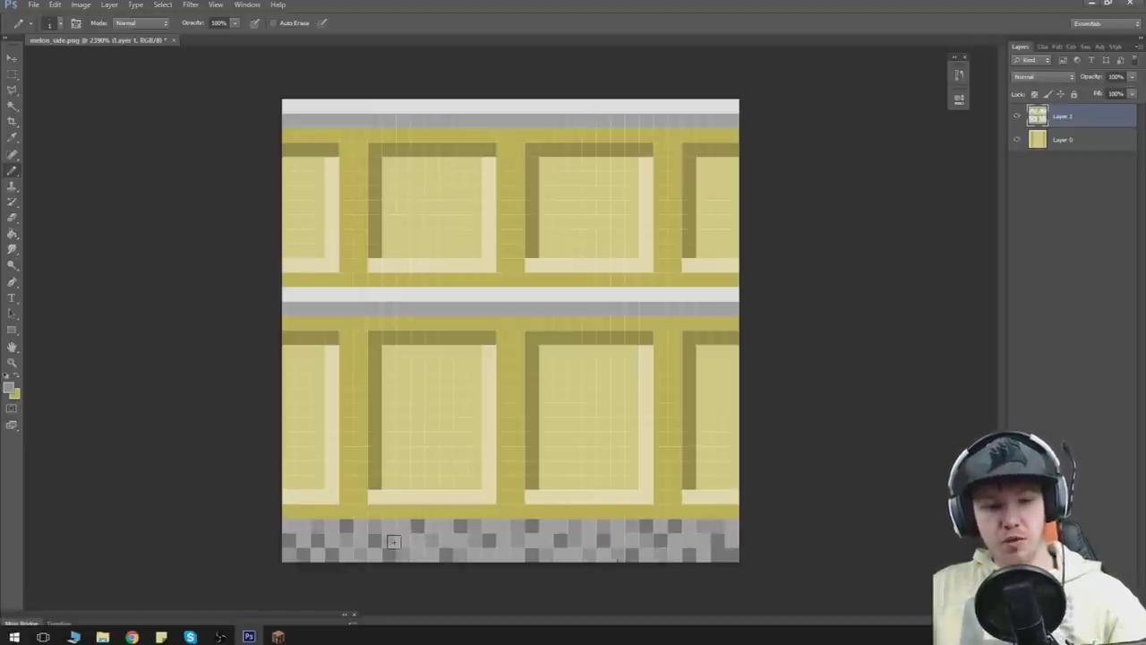
pyautogui.click(10, 386)
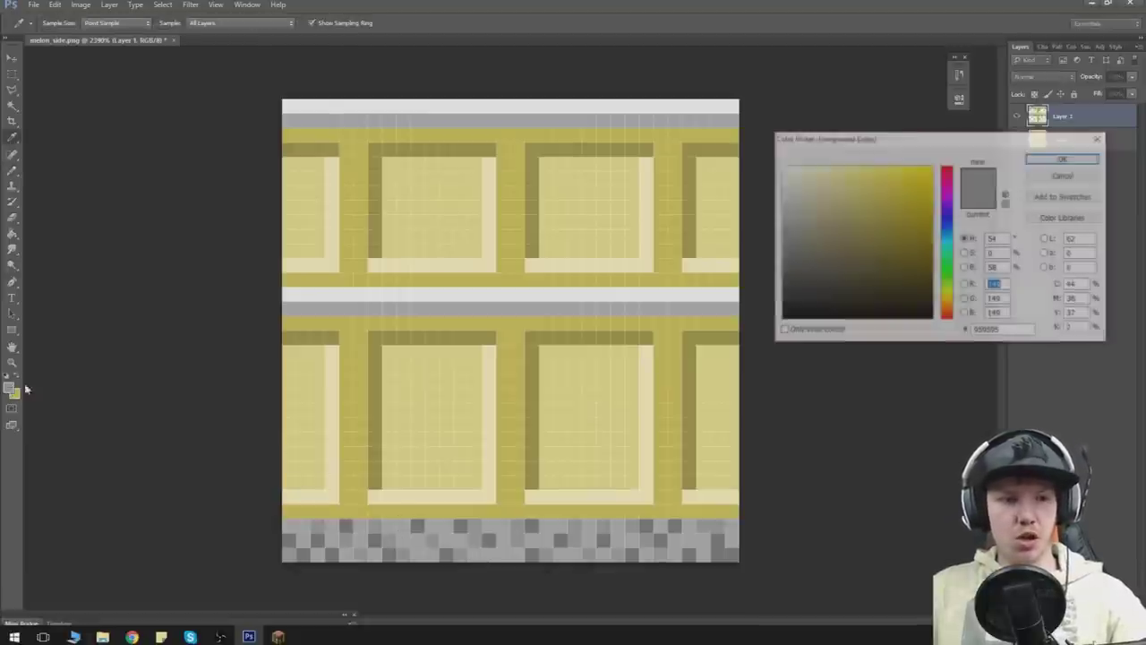
pyautogui.click(1053, 159)
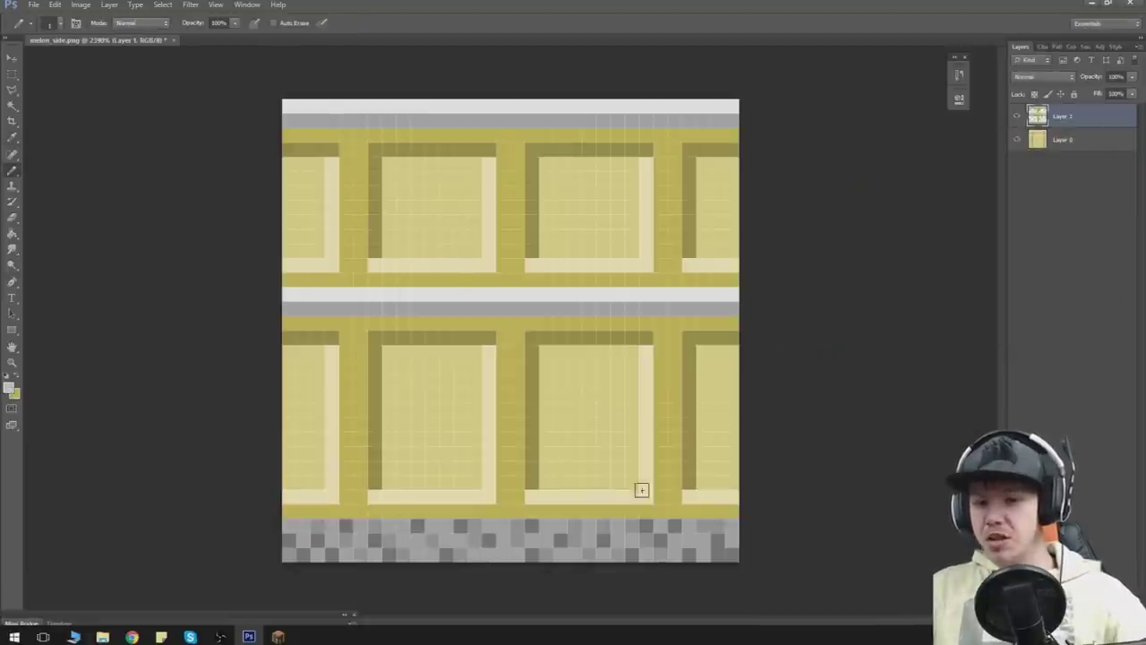
pyautogui.click(686, 527)
pyautogui.click(701, 543)
pyautogui.click(516, 553)
pyautogui.click(476, 552)
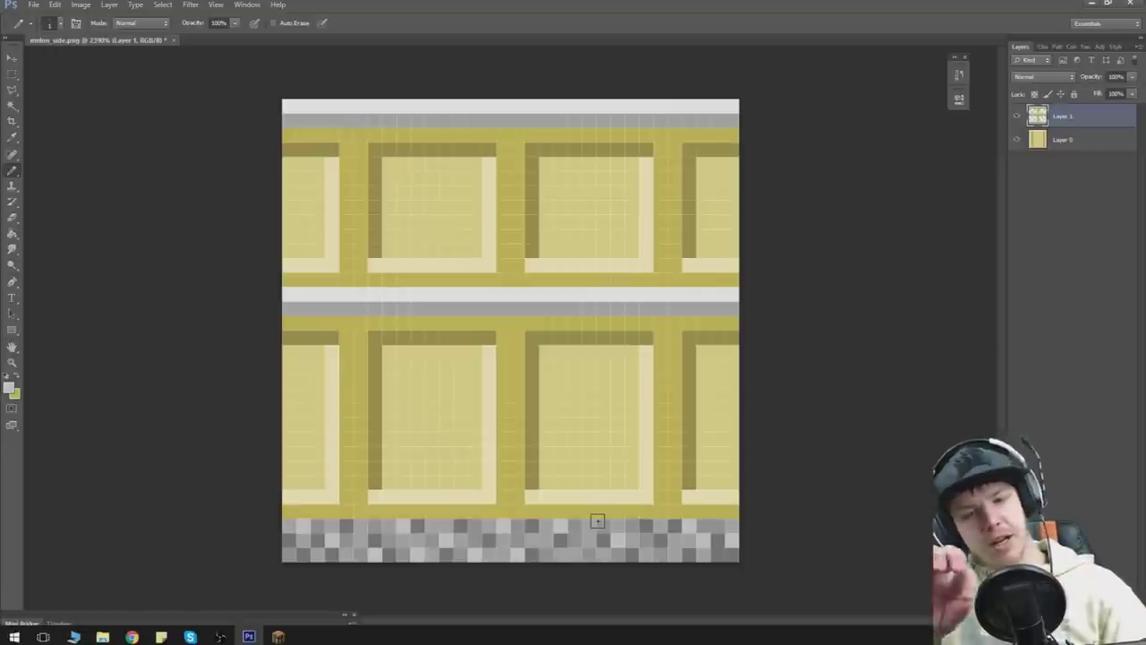
# Step: Select the facade from the upper panels' lower edges down to the speckled strip, move it up one pixel, and deselect
pyautogui.click(11, 72)
pyautogui.moveTo(273, 460); pyautogui.dragTo(752, 505)
pyautogui.hotkey('ctrl', 'd')
pyautogui.moveTo(271, 245)
pyautogui.mouseDown()
pyautogui.moveTo(367, 303)
pyautogui.moveTo(911, 528)
pyautogui.moveTo(913, 515)
pyautogui.mouseUp()
pyautogui.moveTo(700, 442); pyautogui.dragTo(701, 428)
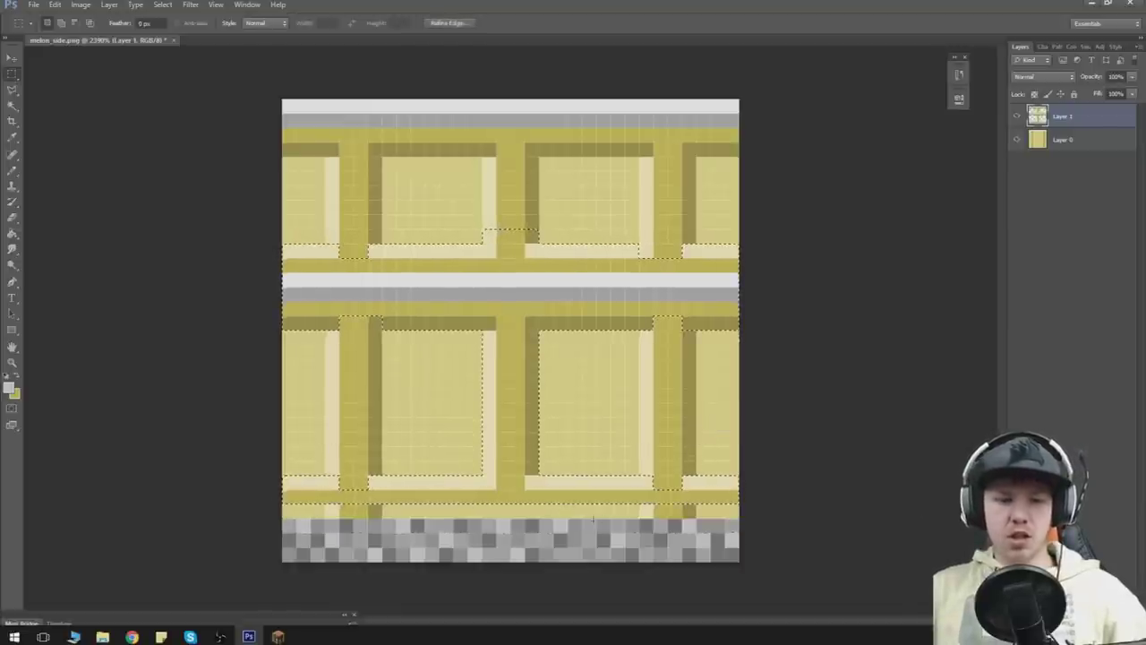
pyautogui.hotkey('ctrl', 'd')
# Step: Set the foreground to dark grey #606060 and draw a one-pixel line across the texture directly above the speckled strip
pyautogui.click(9, 386)
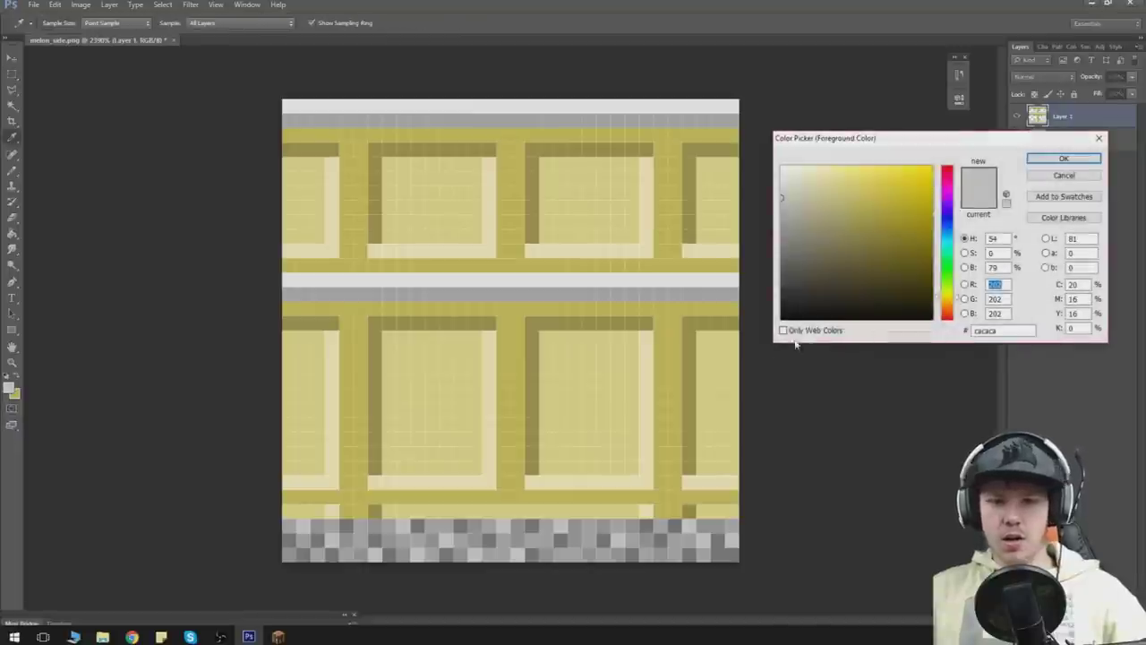
pyautogui.moveTo(804, 276); pyautogui.dragTo(763, 262)
pyautogui.click(1063, 158)
pyautogui.press('b')
pyautogui.moveTo(281, 511); pyautogui.dragTo(865, 522)
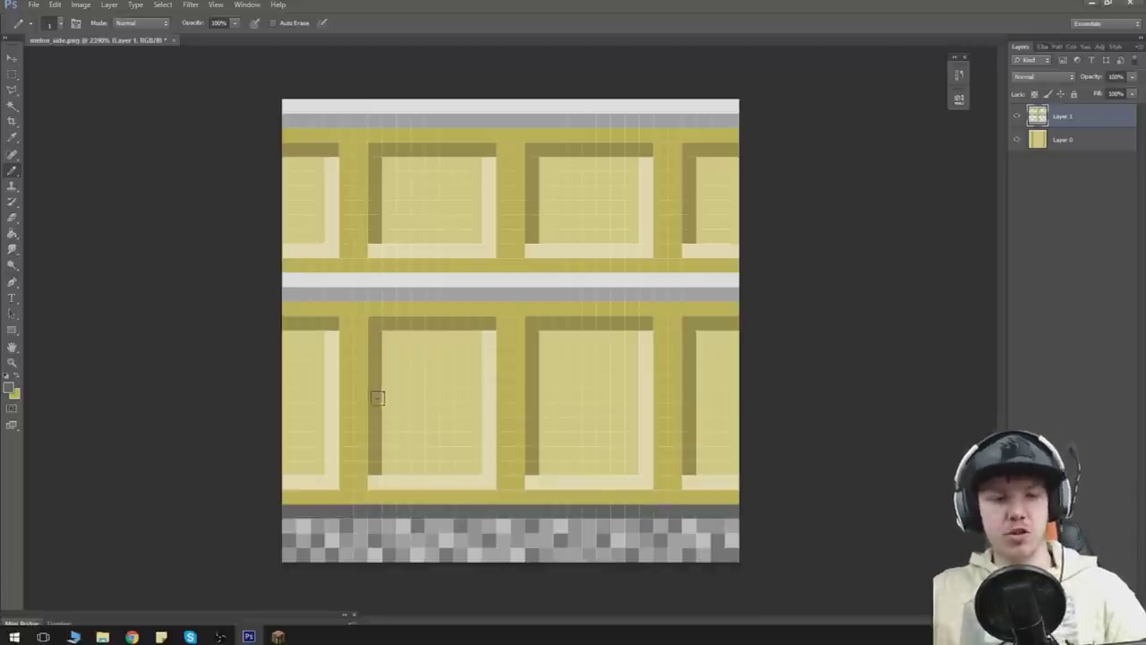
# Step: Set the foreground colour to pale cyan #bbf9f4 for the window glass
pyautogui.click(9, 387)
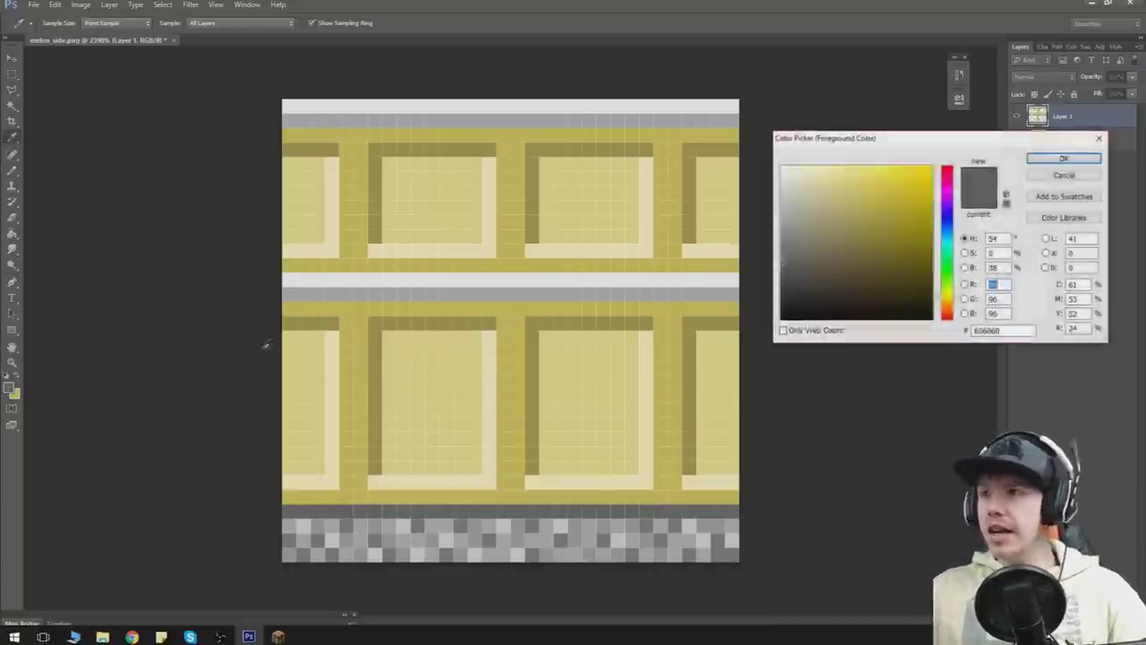
pyautogui.write('0')
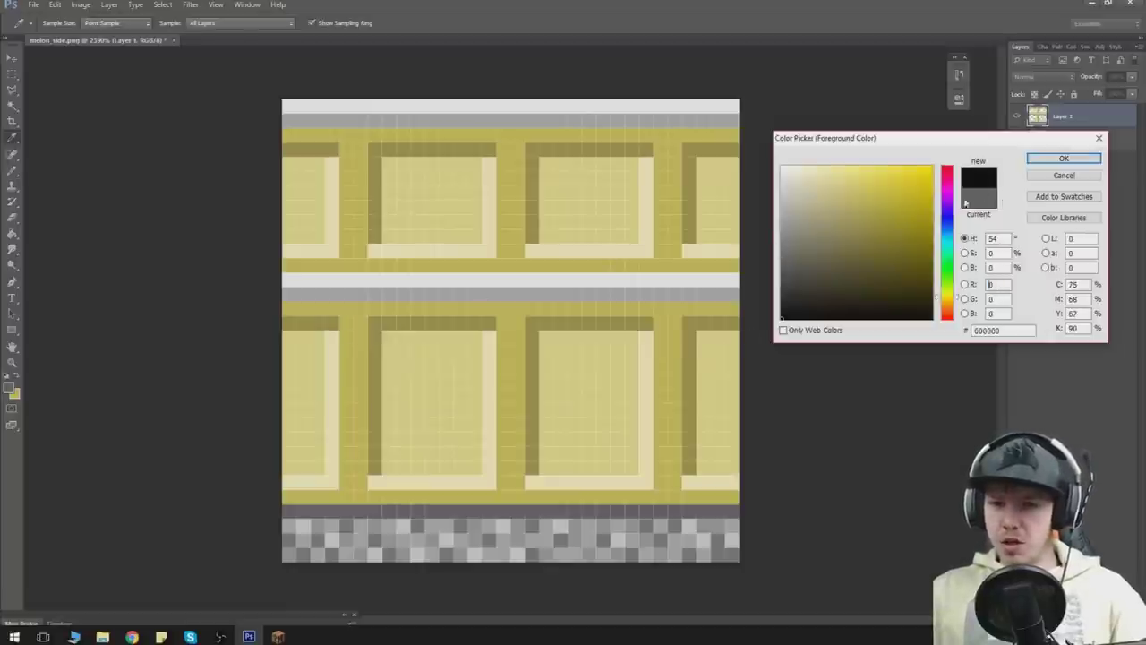
pyautogui.click(946, 246)
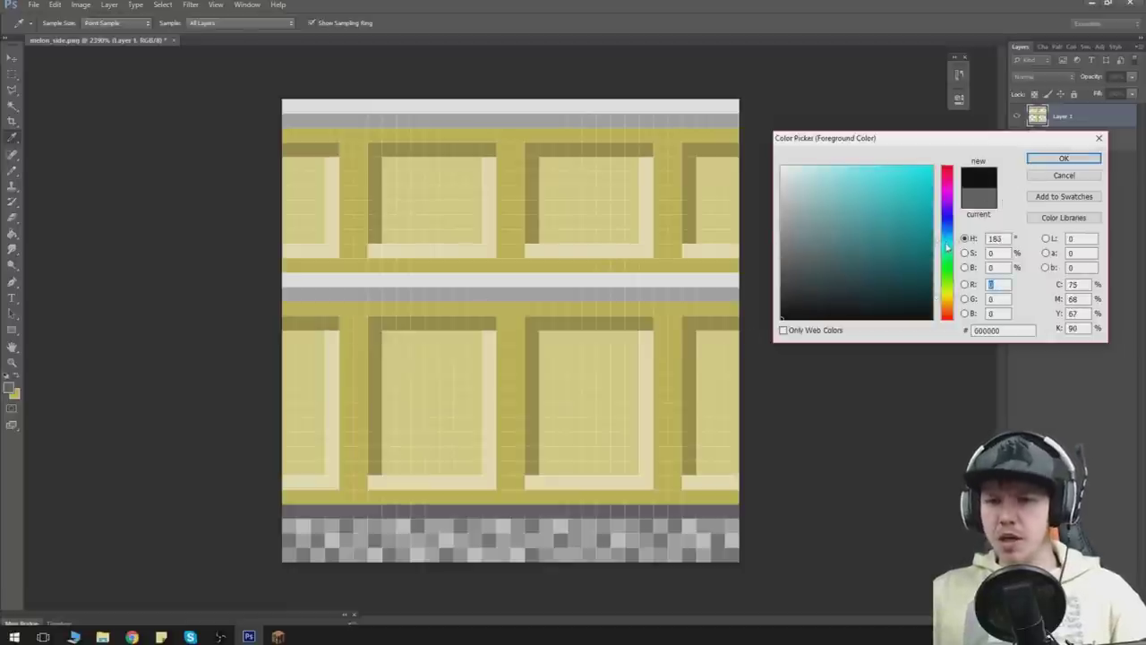
pyautogui.moveTo(845, 186); pyautogui.dragTo(817, 169)
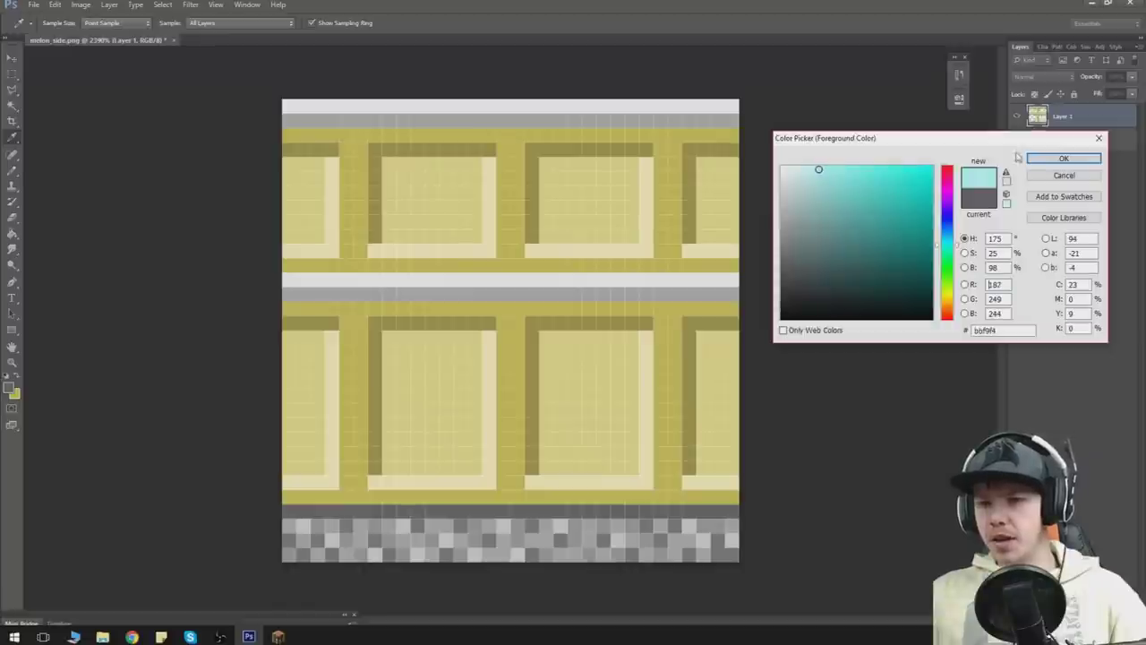
pyautogui.click(1063, 158)
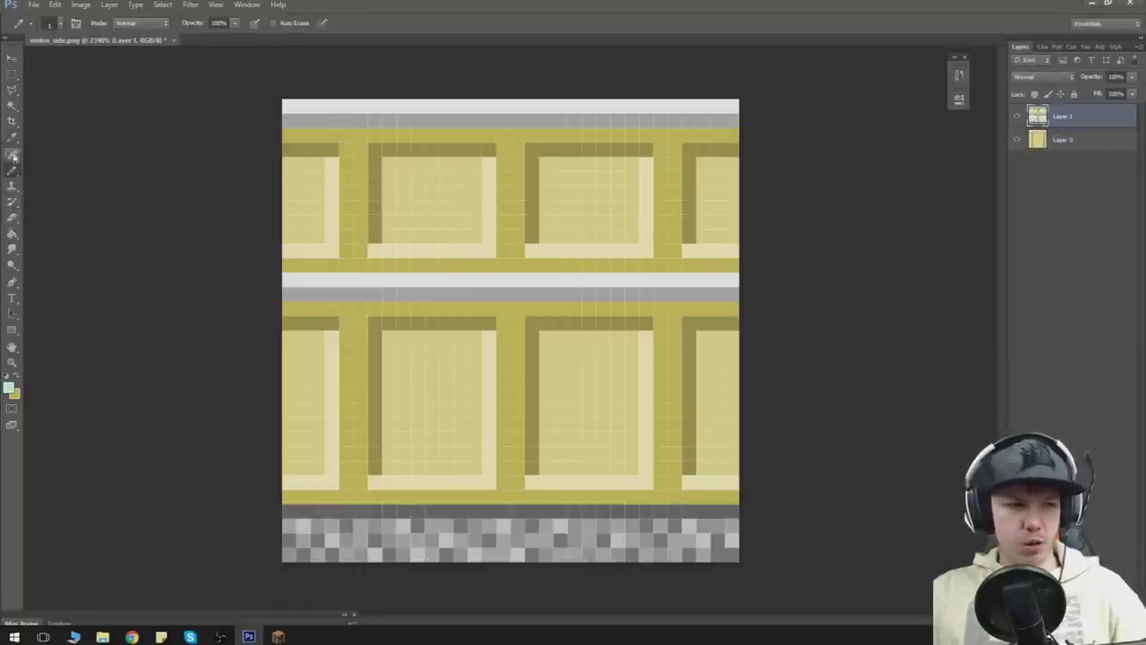
pyautogui.moveTo(301, 409); pyautogui.dragTo(290, 453)
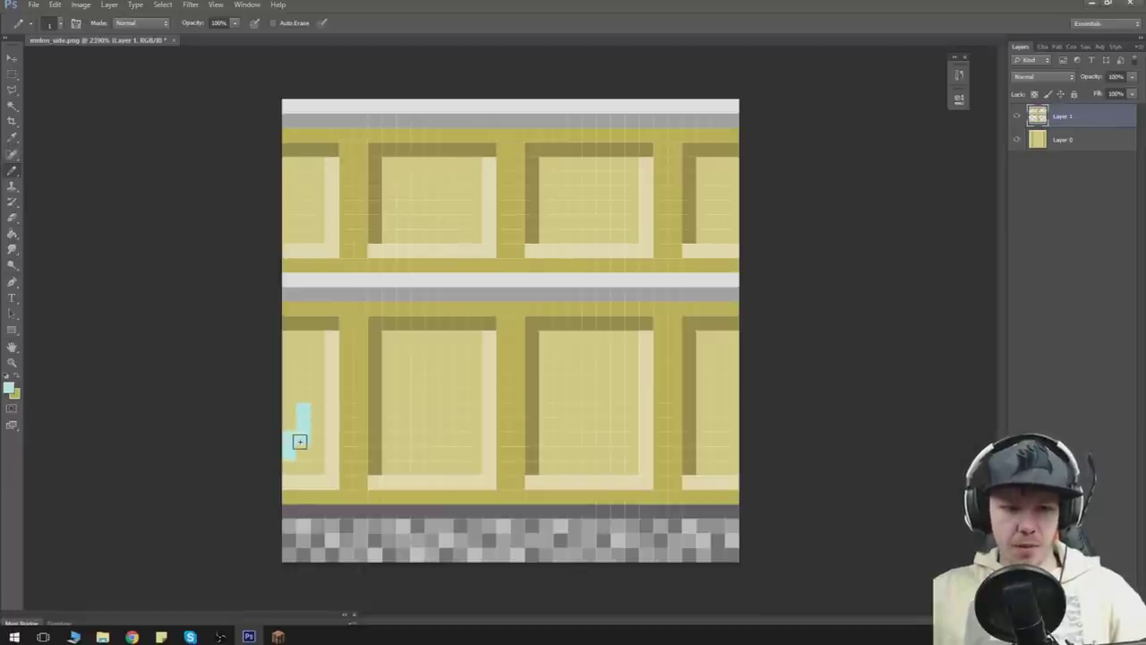
pyautogui.hotkey('ctrl', 'z')
pyautogui.moveTo(298, 378)
pyautogui.mouseDown()
pyautogui.moveTo(305, 422)
pyautogui.moveTo(290, 404)
pyautogui.moveTo(306, 462)
pyautogui.mouseUp()
pyautogui.hotkey('ctrl', 'z')
pyautogui.moveTo(292, 382); pyautogui.dragTo(290, 439)
pyautogui.hotkey('ctrl', 'z')
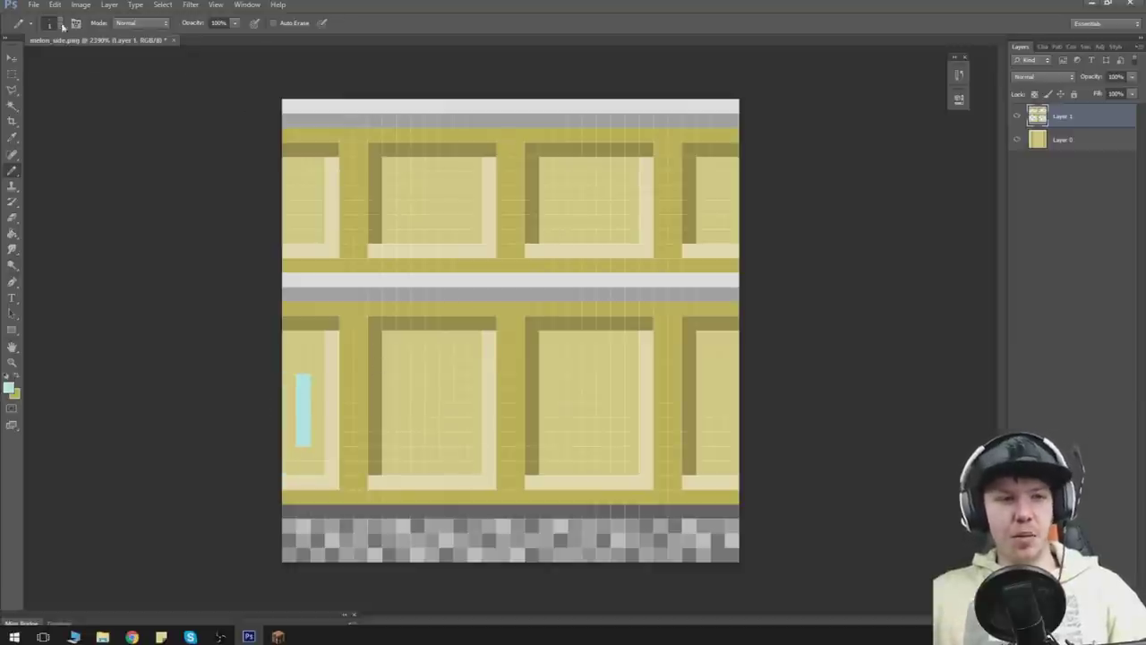
pyautogui.click(80, 4)
pyautogui.click(90, 40)
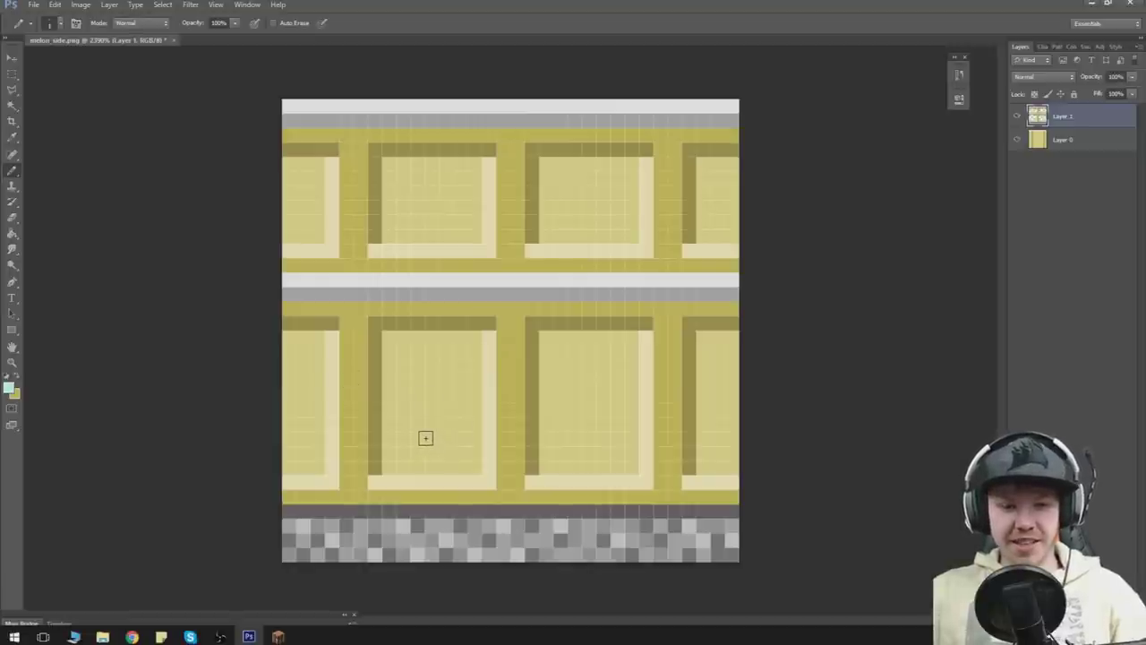
# Step: Paint cyan windows three pixels wide and four high in the two middle lower panels, with one-pixel-wide windows at both canvas edges
pyautogui.moveTo(431, 437)
pyautogui.mouseDown()
pyautogui.moveTo(431, 457)
pyautogui.moveTo(431, 412)
pyautogui.moveTo(444, 415)
pyautogui.moveTo(418, 457)
pyautogui.mouseUp()
pyautogui.moveTo(589, 412)
pyautogui.mouseDown()
pyautogui.moveTo(583, 450)
pyautogui.moveTo(581, 412)
pyautogui.moveTo(585, 448)
pyautogui.moveTo(603, 457)
pyautogui.mouseUp()
pyautogui.moveTo(729, 414); pyautogui.dragTo(734, 450)
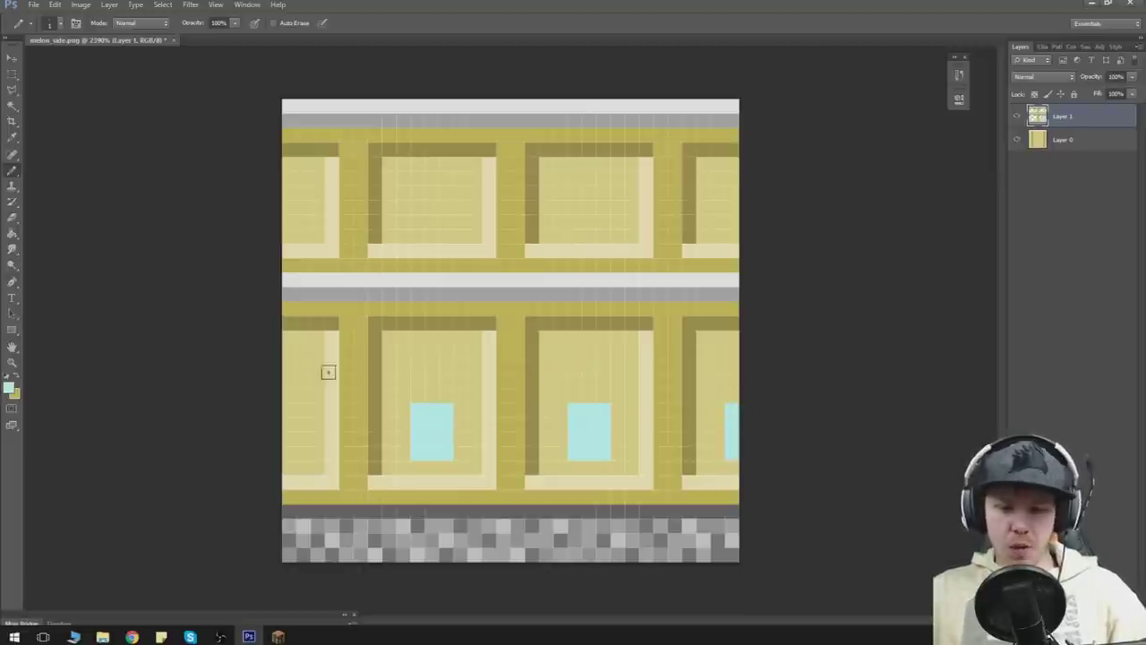
pyautogui.moveTo(296, 404); pyautogui.dragTo(291, 450)
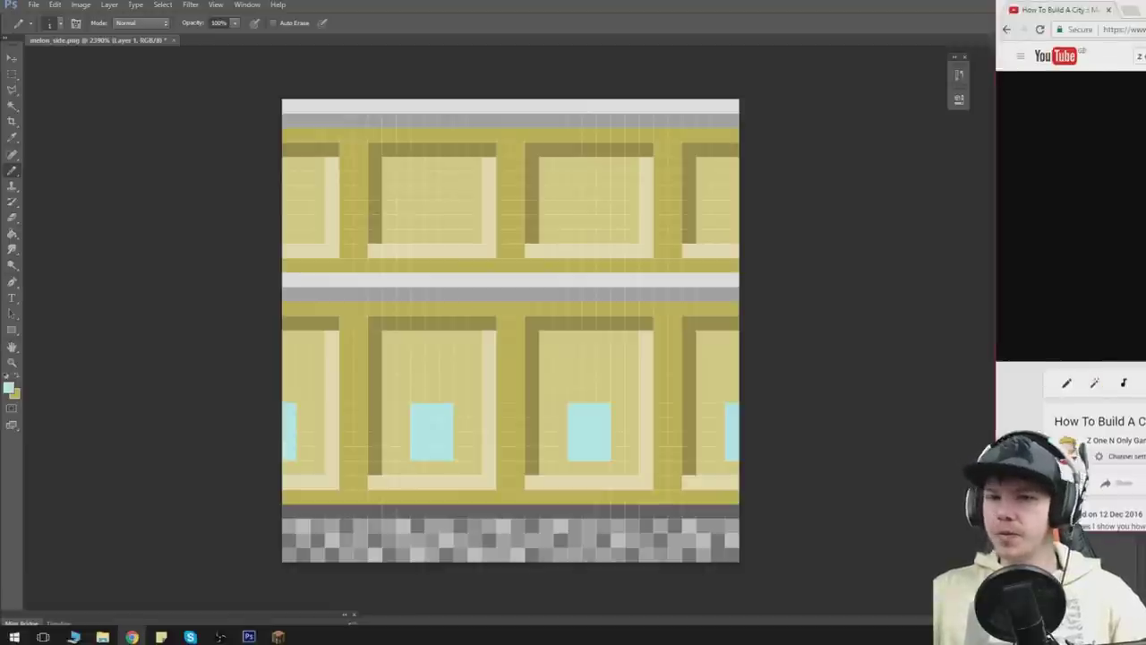
# Step: Switch to Chrome to check the Observatory P2 YouTube video again, and move its window off the canvas
pyautogui.click(132, 637)
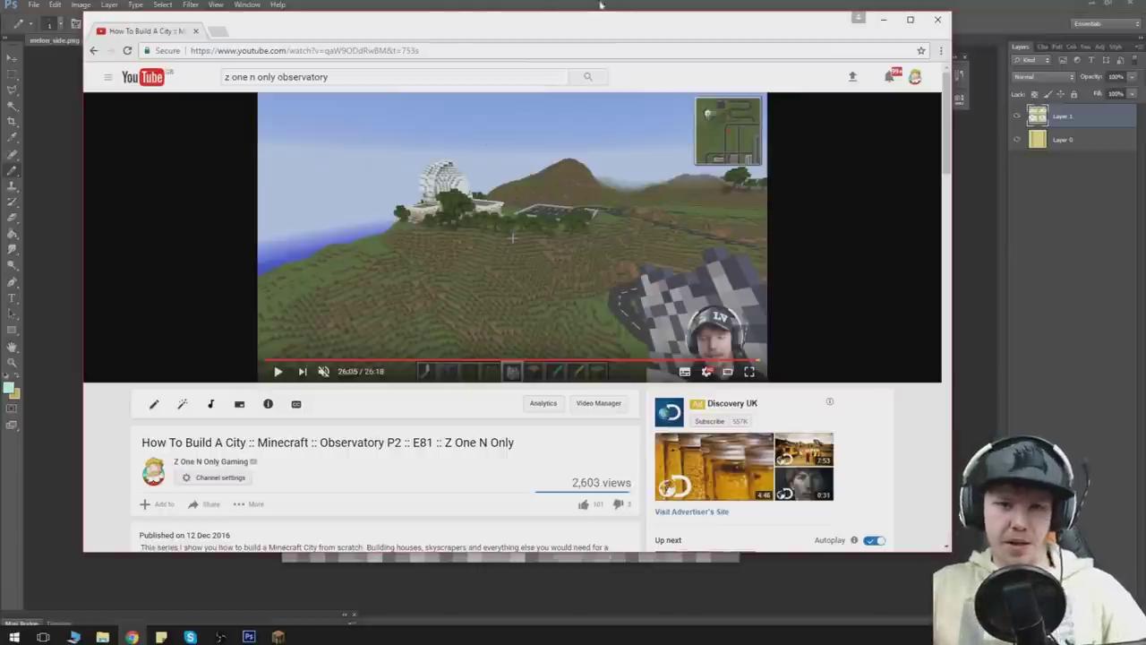
pyautogui.moveTo(602, 15); pyautogui.dragTo(1145, 7)
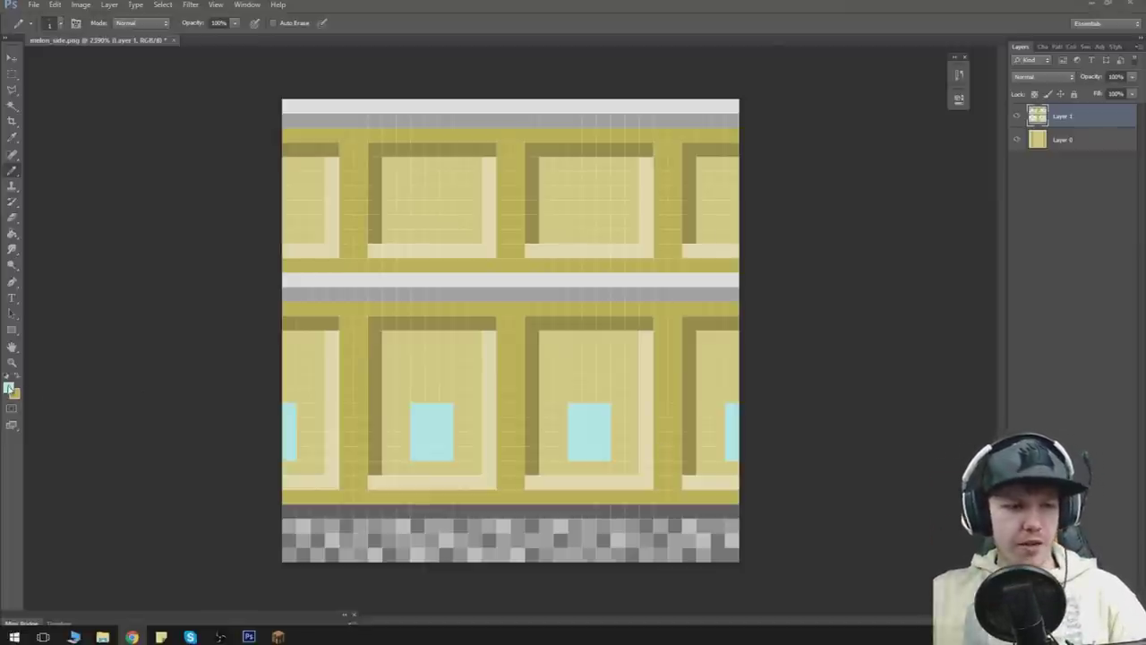
# Step: Change the foreground to near-white and paint diagonal single-pixel glints on the cyan windows, including those at the canvas edges
pyautogui.click(9, 387)
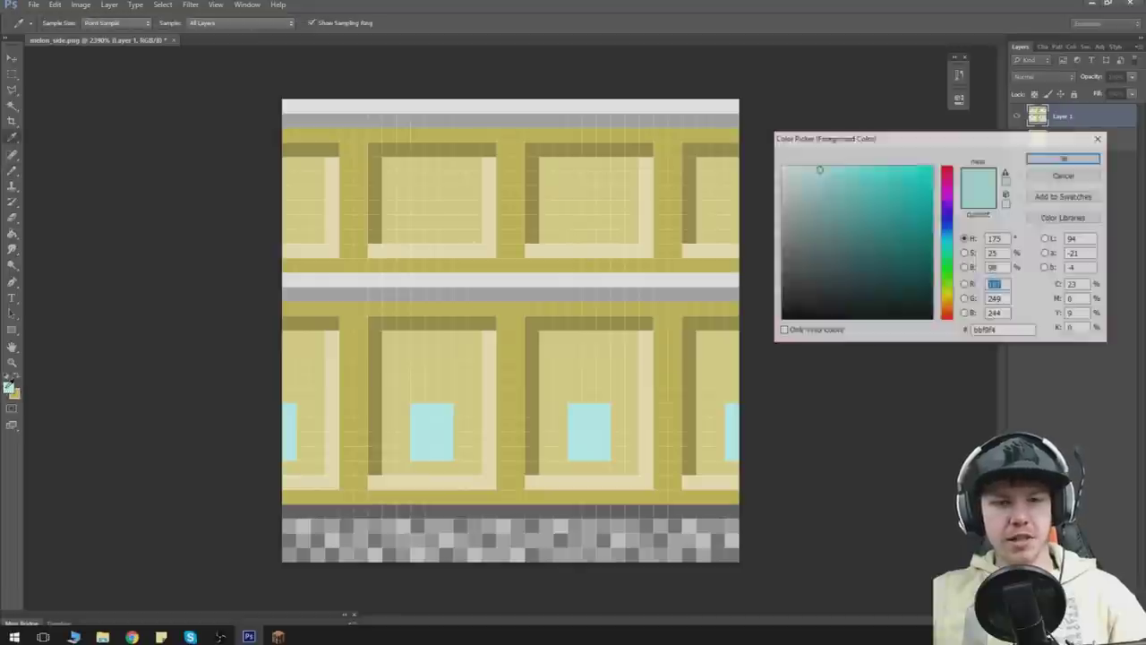
pyautogui.click(1063, 159)
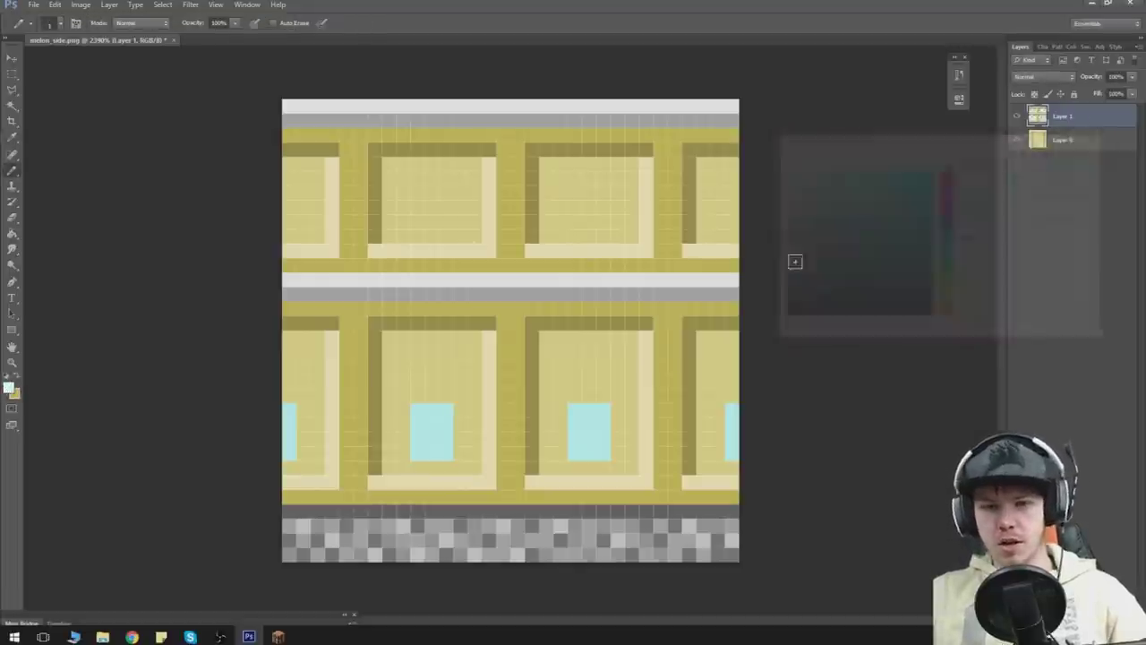
pyautogui.click(433, 408)
pyautogui.click(418, 422)
pyautogui.click(575, 436)
pyautogui.click(590, 422)
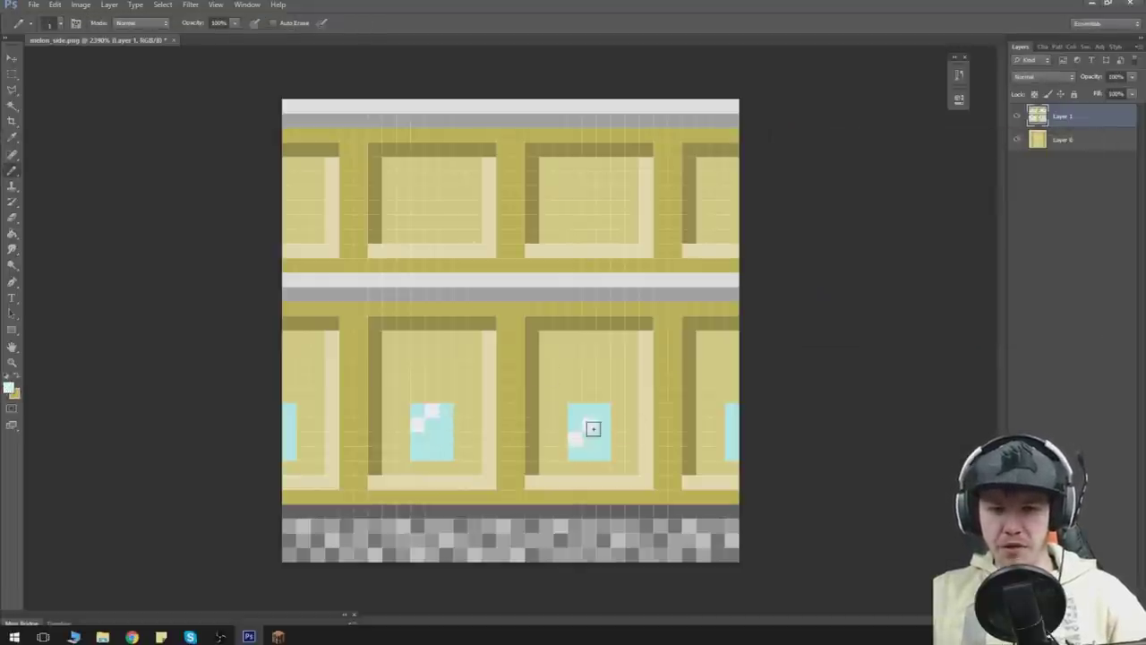
pyautogui.click(732, 436)
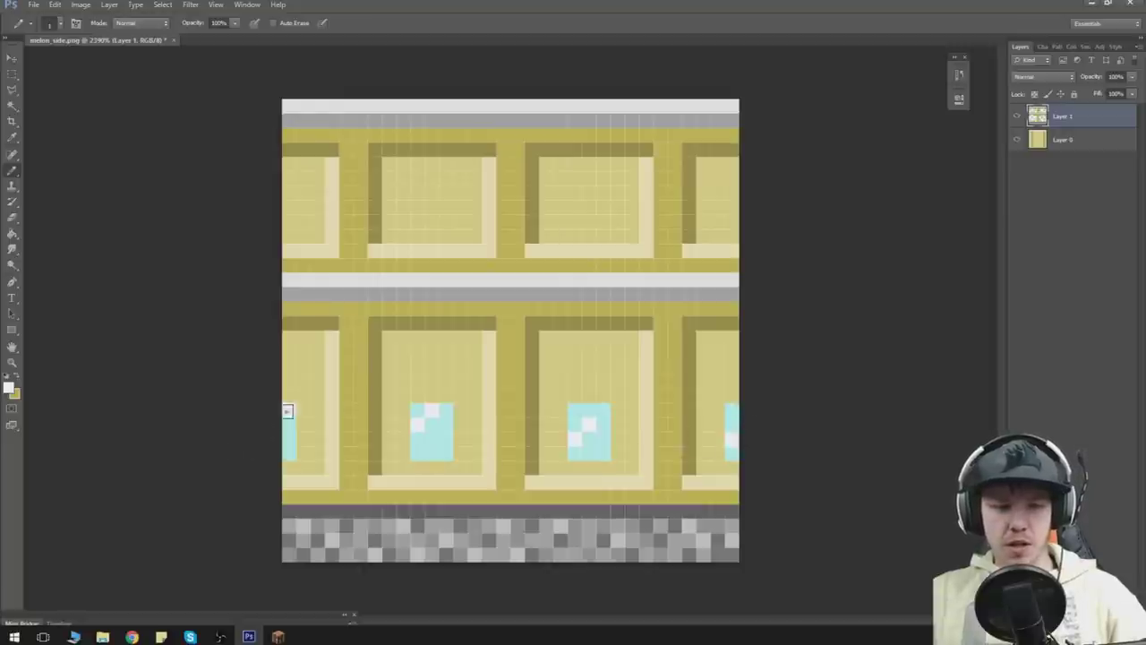
pyautogui.click(286, 411)
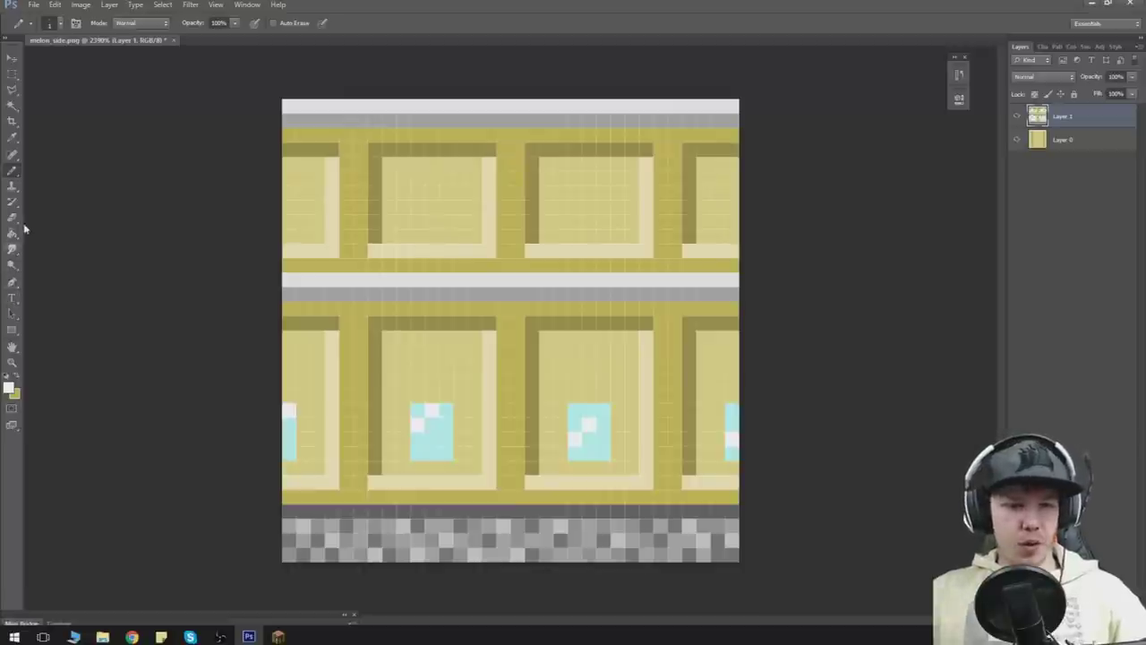
# Step: Draw a near-white lintel five pixels wide above each middle window and two pixels wide above each edge window
pyautogui.moveTo(403, 394); pyautogui.dragTo(467, 394)
pyautogui.moveTo(560, 394); pyautogui.dragTo(619, 395)
pyautogui.moveTo(712, 394); pyautogui.dragTo(739, 394)
pyautogui.moveTo(309, 395); pyautogui.dragTo(283, 396)
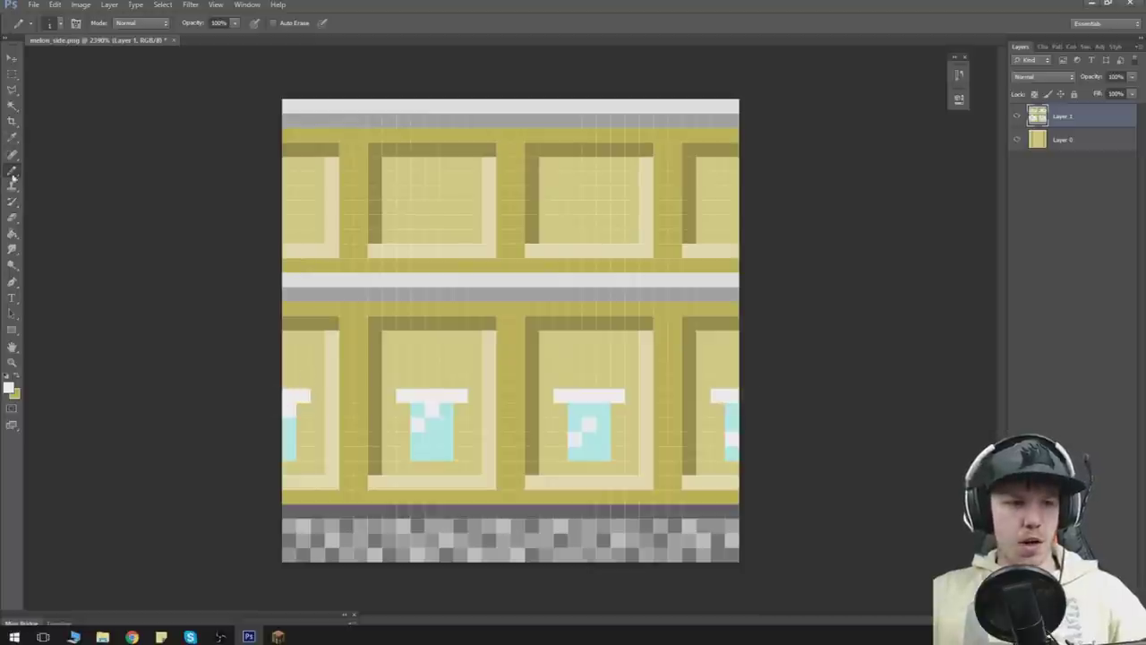
# Step: Shade the right ends of the window lintels with grey #c6c6c6, and repaint the right-edge window's lintel entirely near-white
pyautogui.click(9, 388)
pyautogui.click(782, 200)
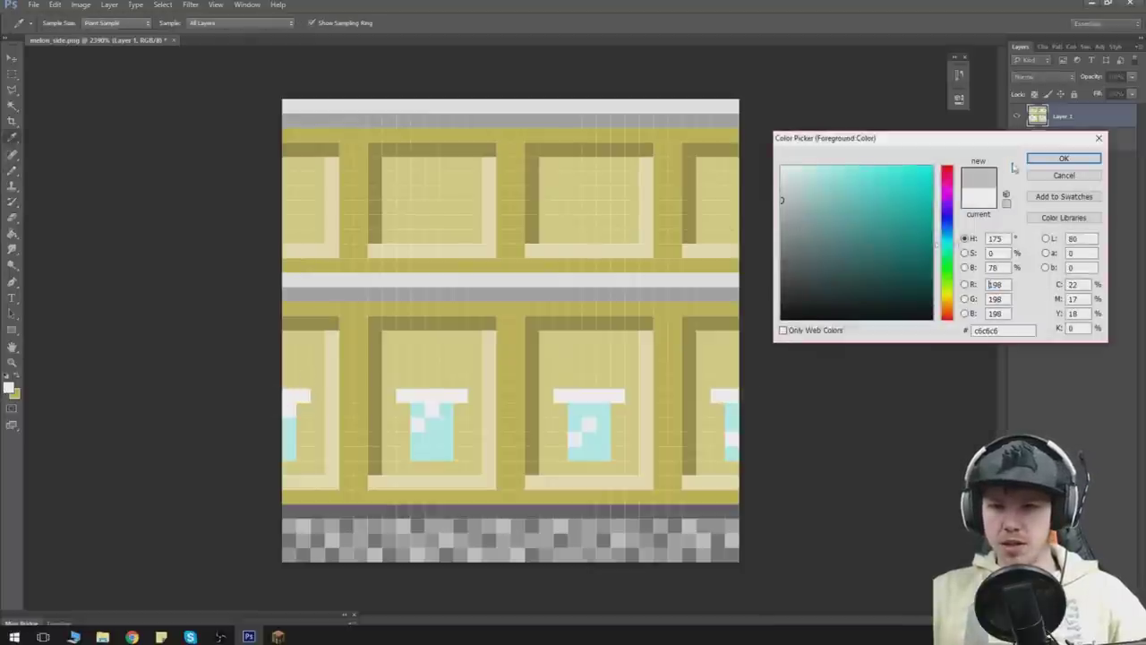
pyautogui.click(1063, 158)
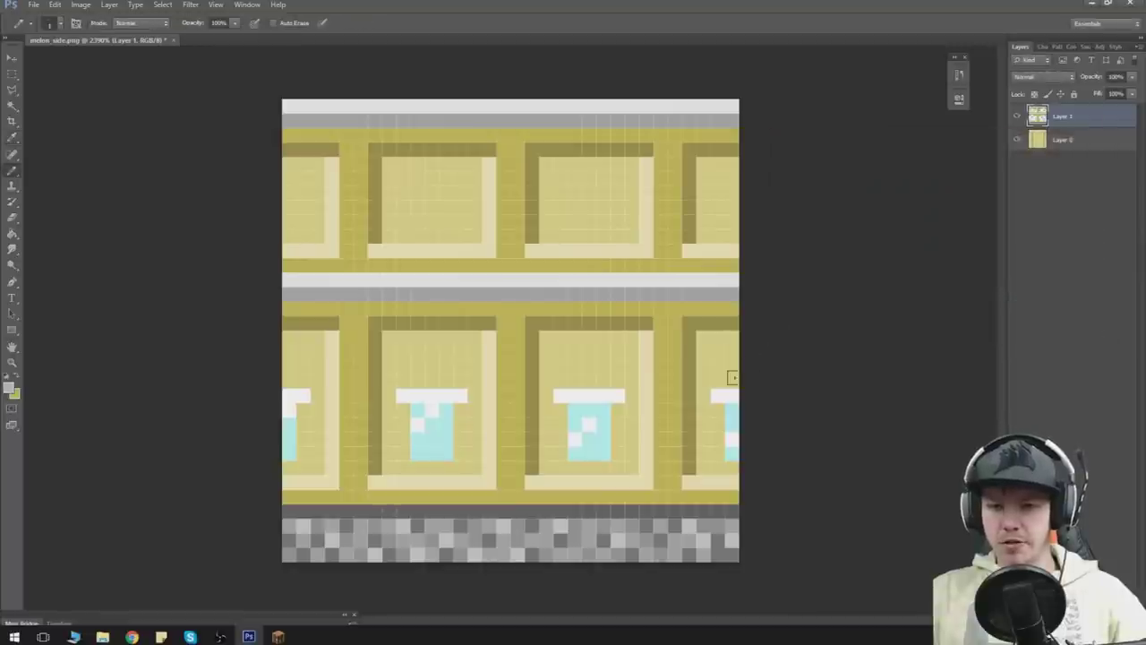
pyautogui.click(733, 396)
pyautogui.moveTo(600, 395); pyautogui.dragTo(617, 394)
pyautogui.moveTo(446, 395); pyautogui.dragTo(457, 395)
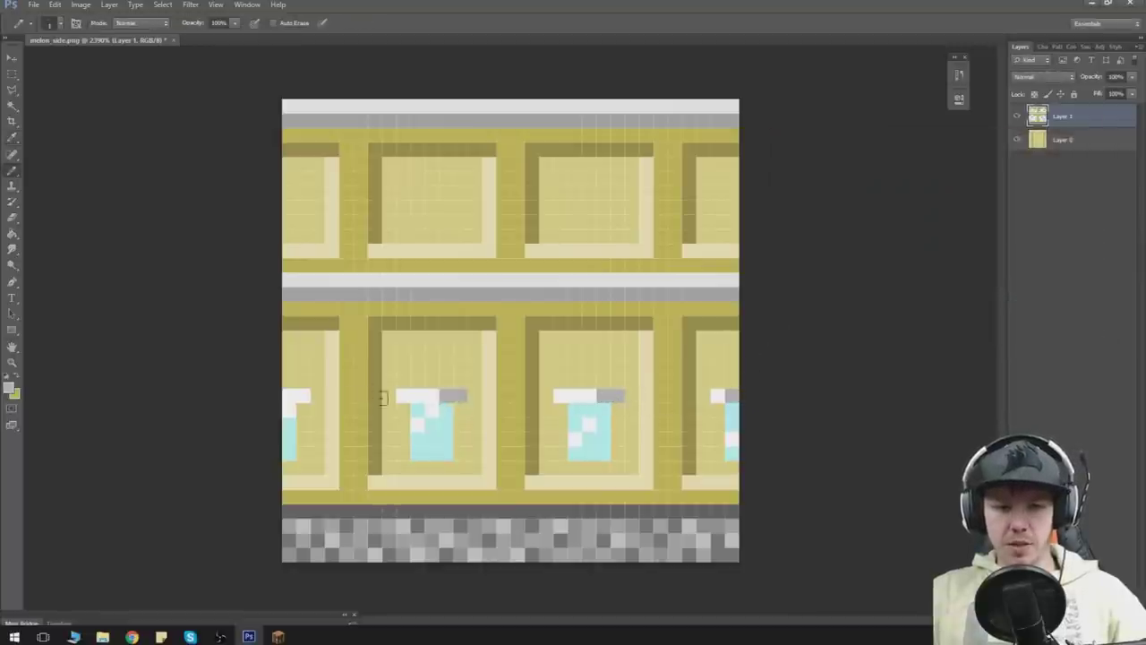
pyautogui.click(303, 394)
pyautogui.click(12, 136)
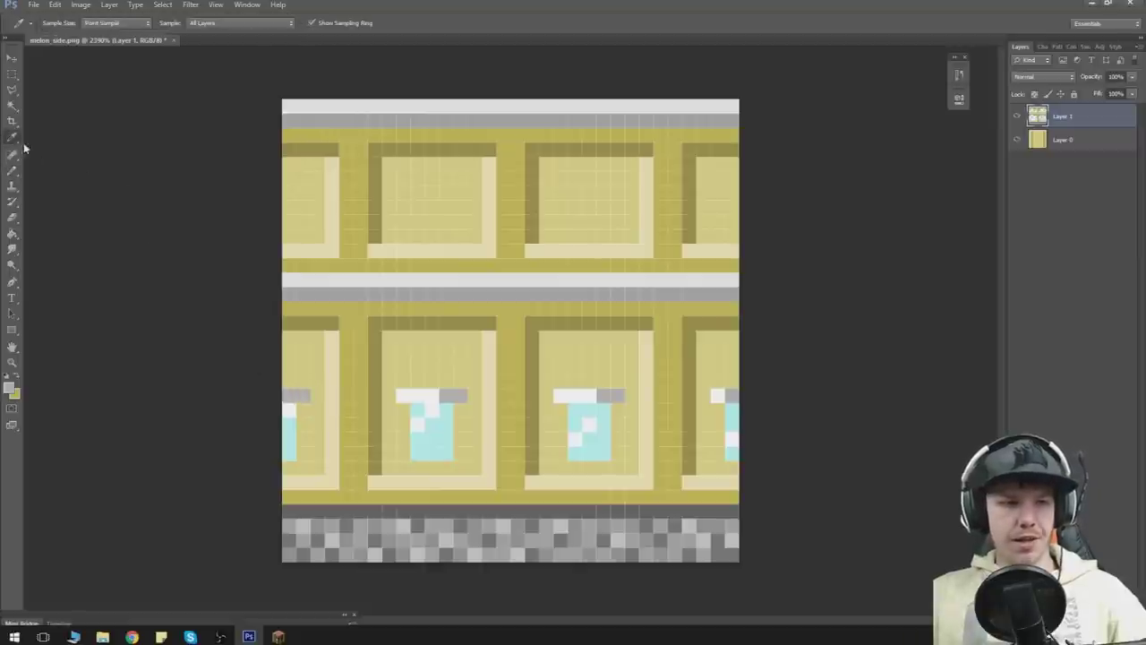
pyautogui.click(12, 170)
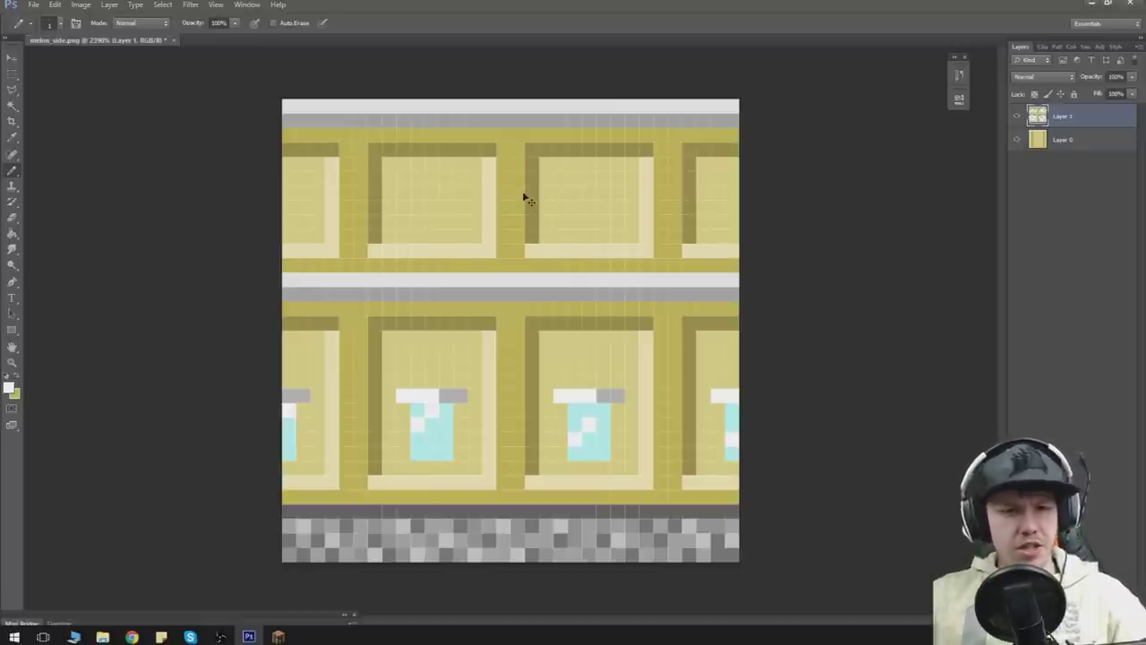
# Step: Merge the painted layer down and save the texture as melon_side in PNG format with smallest compression and no interlacing
pyautogui.hotkey('ctrl', 's')
pyautogui.click(676, 123)
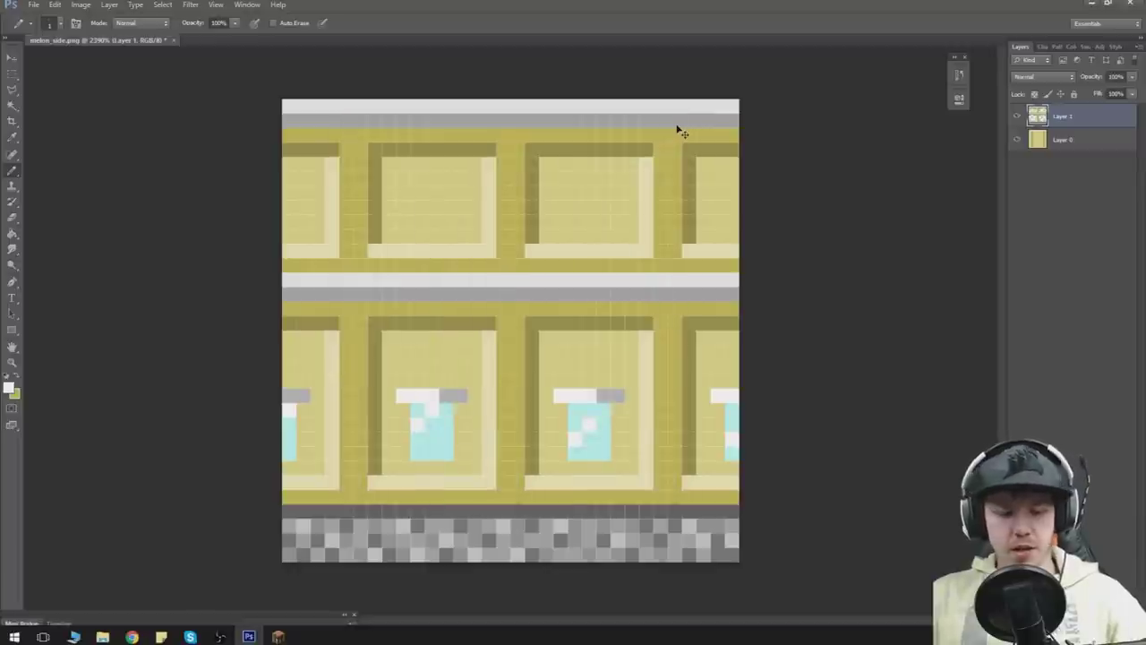
pyautogui.hotkey('ctrl', 'e')
pyautogui.hotkey('ctrl', 'shift', 's')
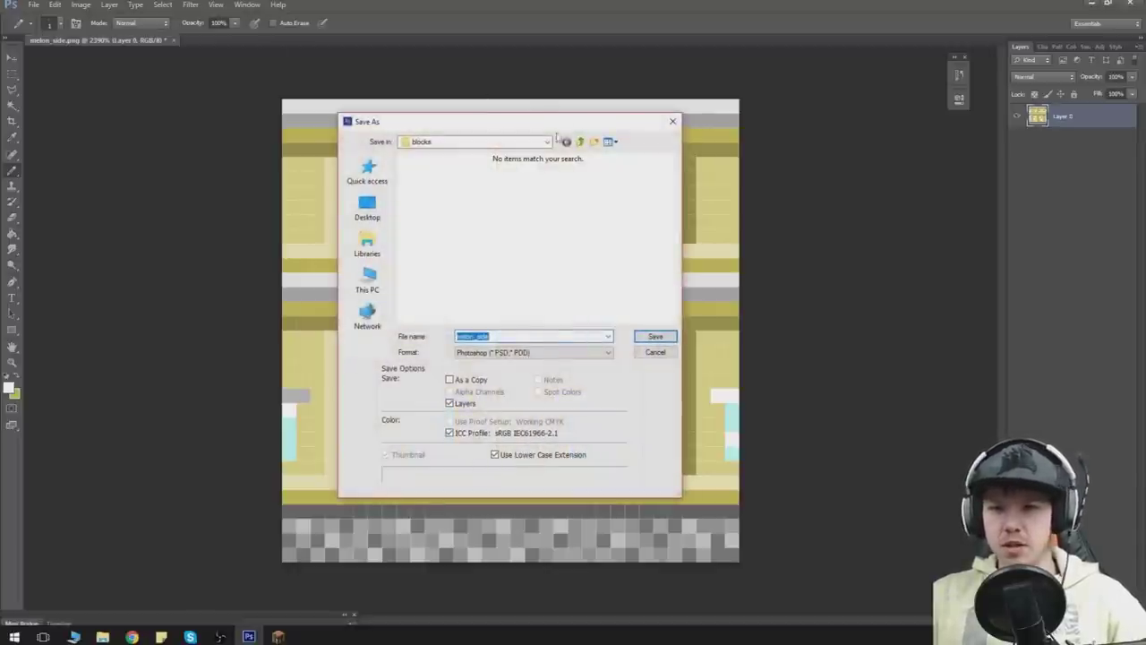
pyautogui.click(535, 351)
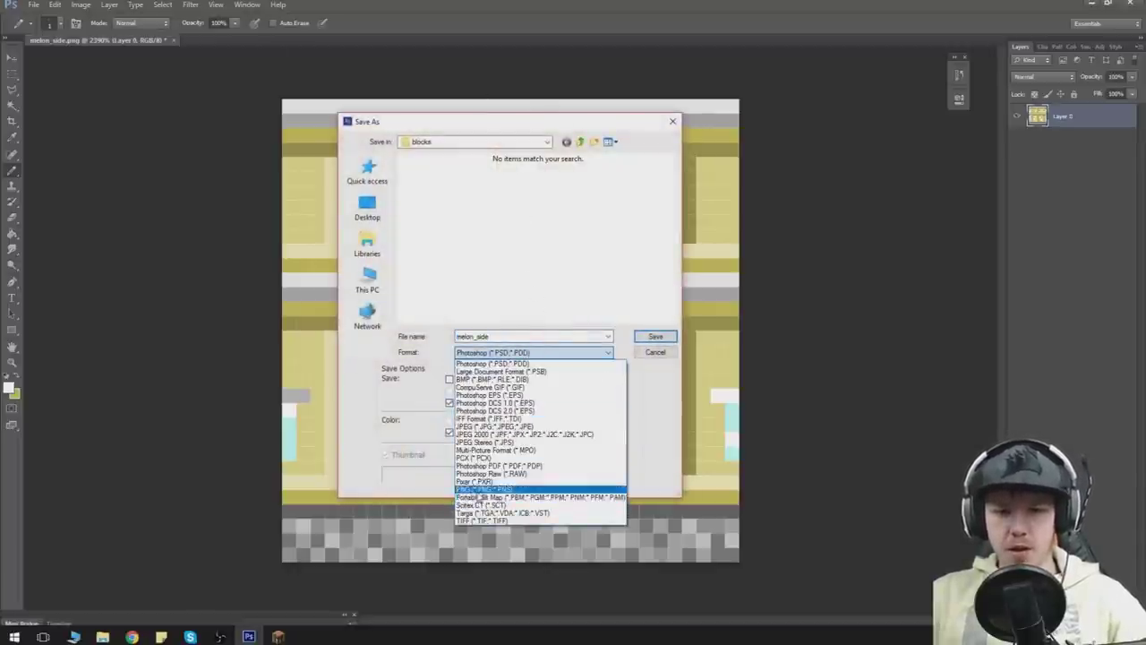
pyautogui.click(528, 560)
pyautogui.click(652, 337)
pyautogui.click(538, 239)
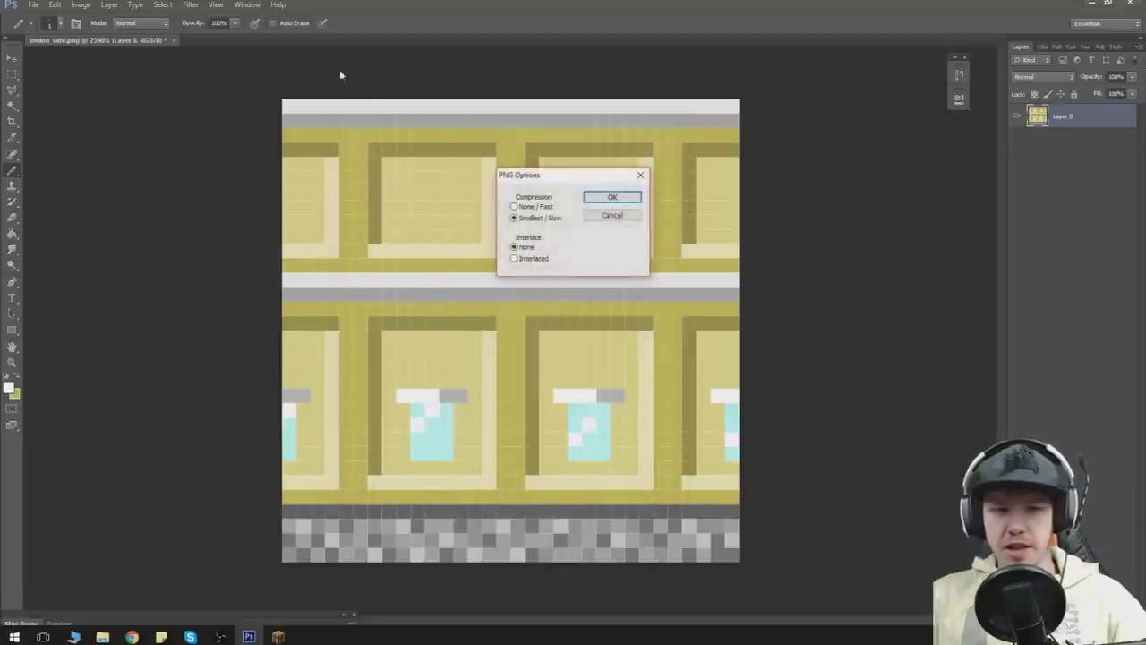
pyautogui.click(615, 196)
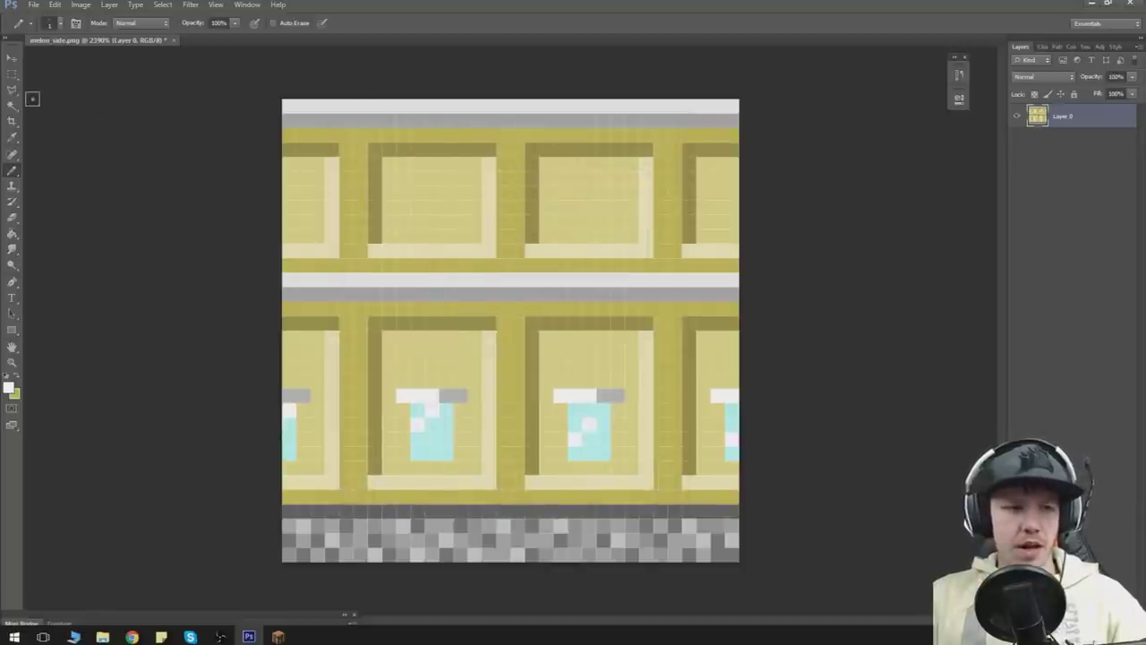
# Step: Close the melon side texture and open melon_top.png for editing
pyautogui.click(11, 139)
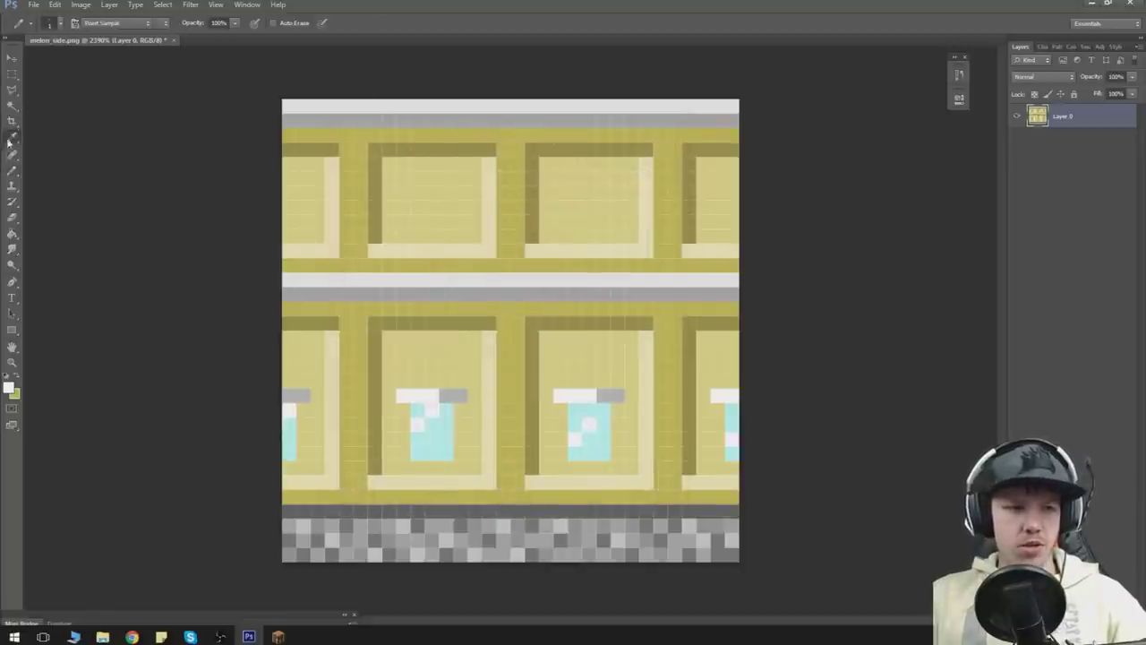
pyautogui.click(172, 40)
pyautogui.click(589, 237)
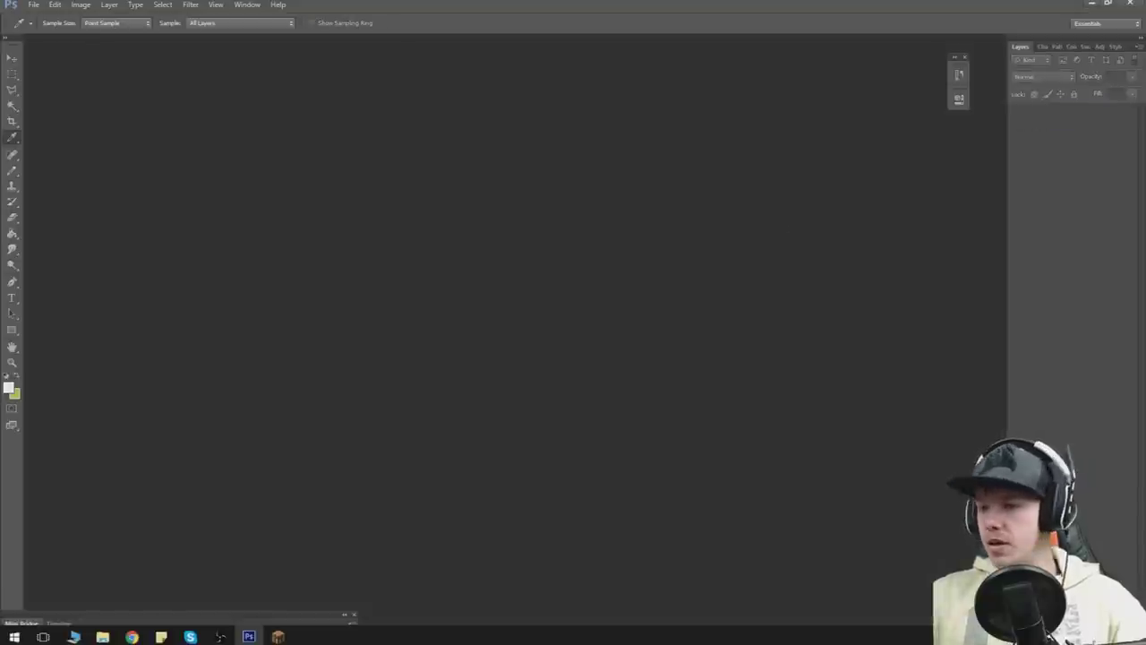
pyautogui.moveTo(0, 399); pyautogui.dragTo(468, 399)
pyautogui.click(12, 362)
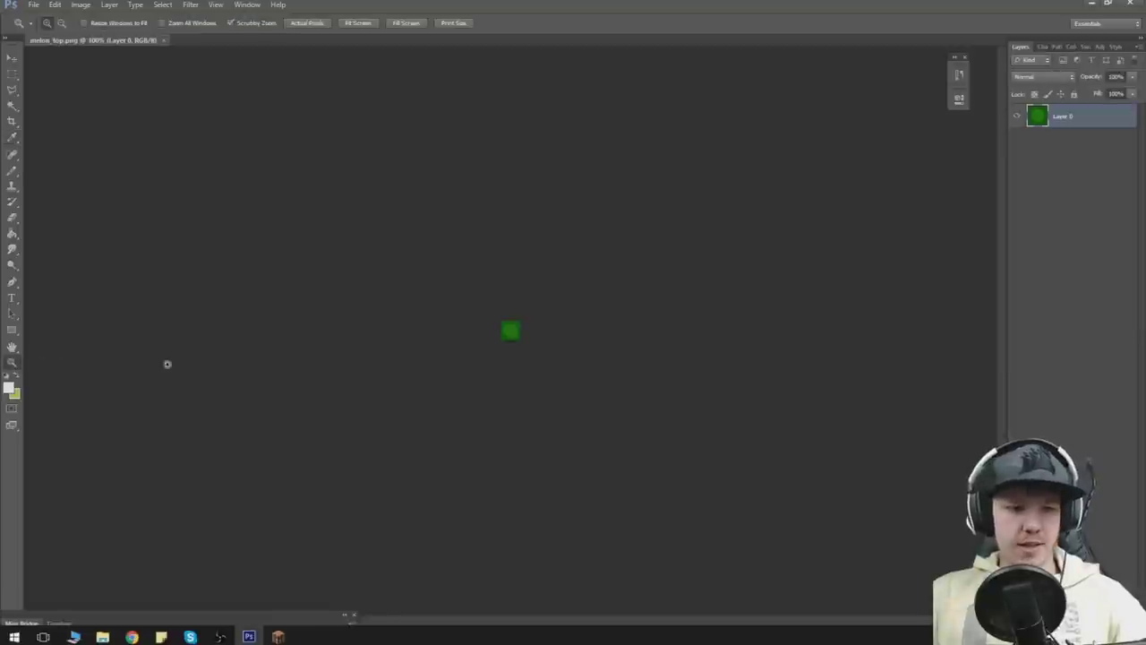
pyautogui.moveTo(277, 358); pyautogui.dragTo(484, 351)
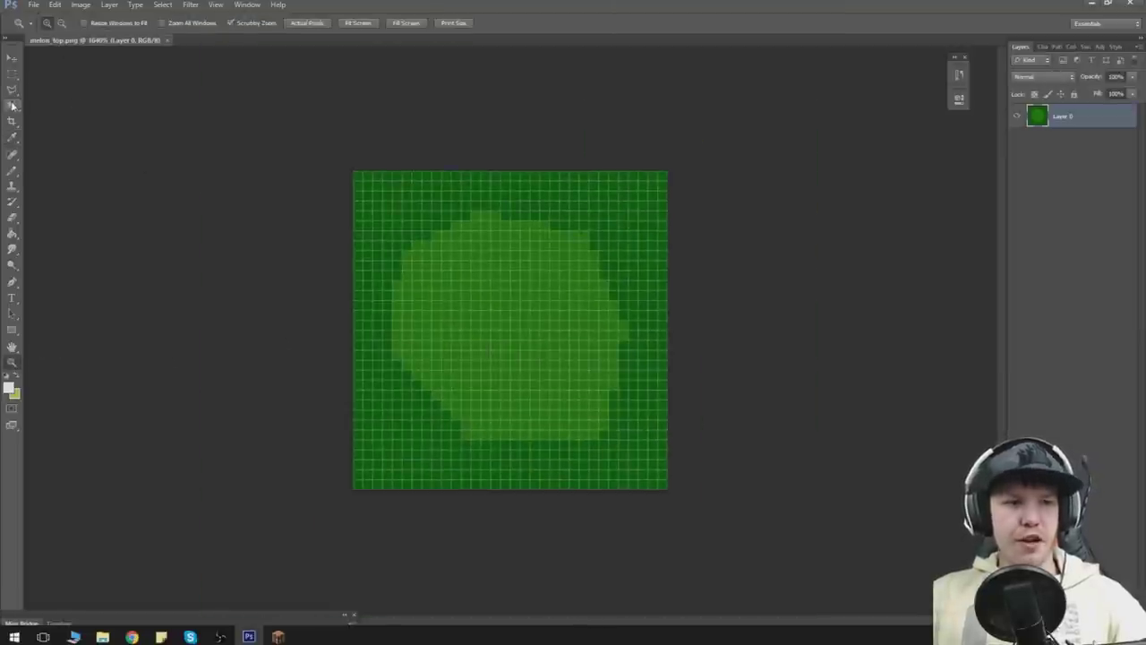
# Step: Enlarge the pencil to 83 px and cover the whole melon top texture with the near-white foreground colour
pyautogui.click(12, 169)
pyautogui.click(53, 23)
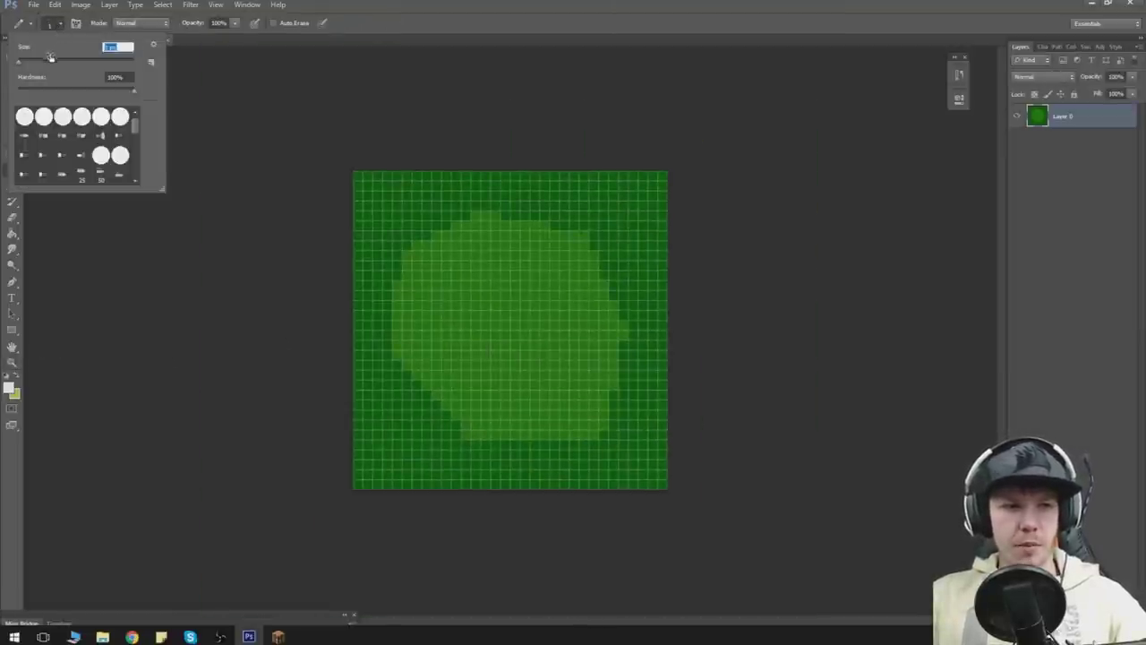
pyautogui.moveTo(50, 60); pyautogui.dragTo(66, 61)
pyautogui.click(562, 340)
# Step: Set the pencil back to 1 px, and save and close melon_top.png
pyautogui.click(57, 24)
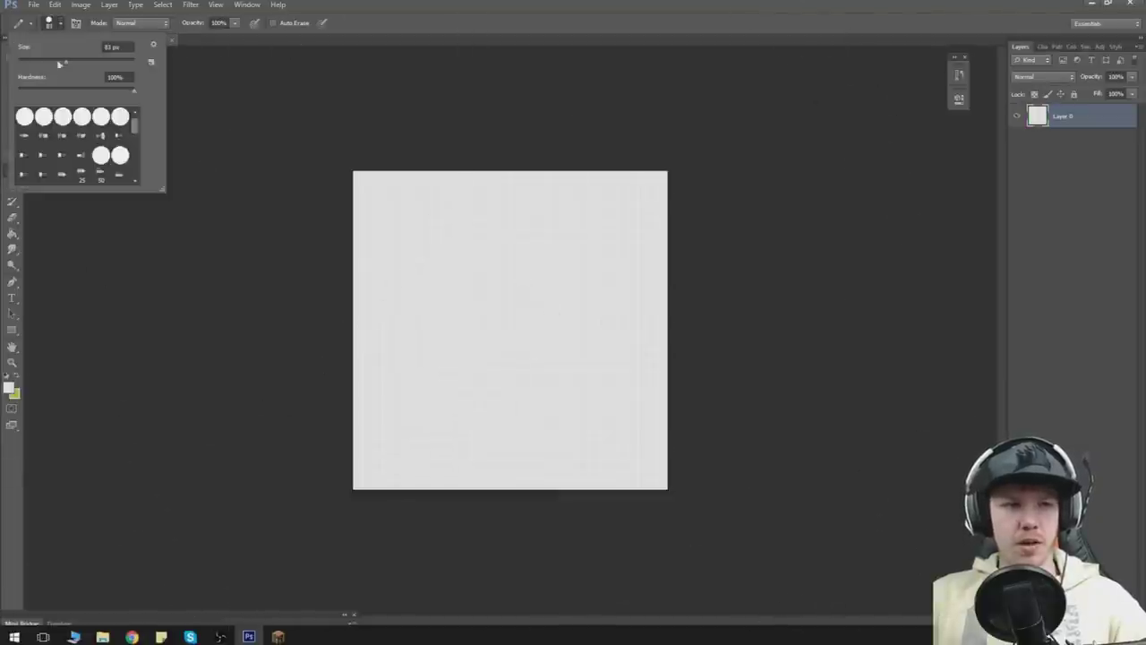
pyautogui.click(261, 88)
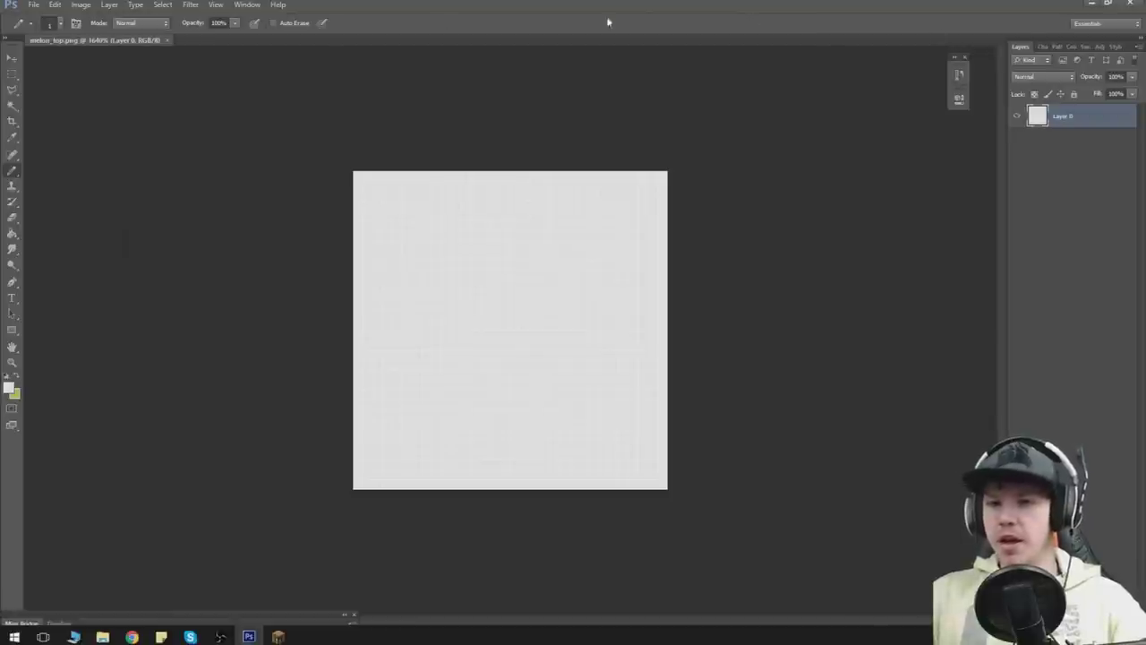
pyautogui.click(166, 41)
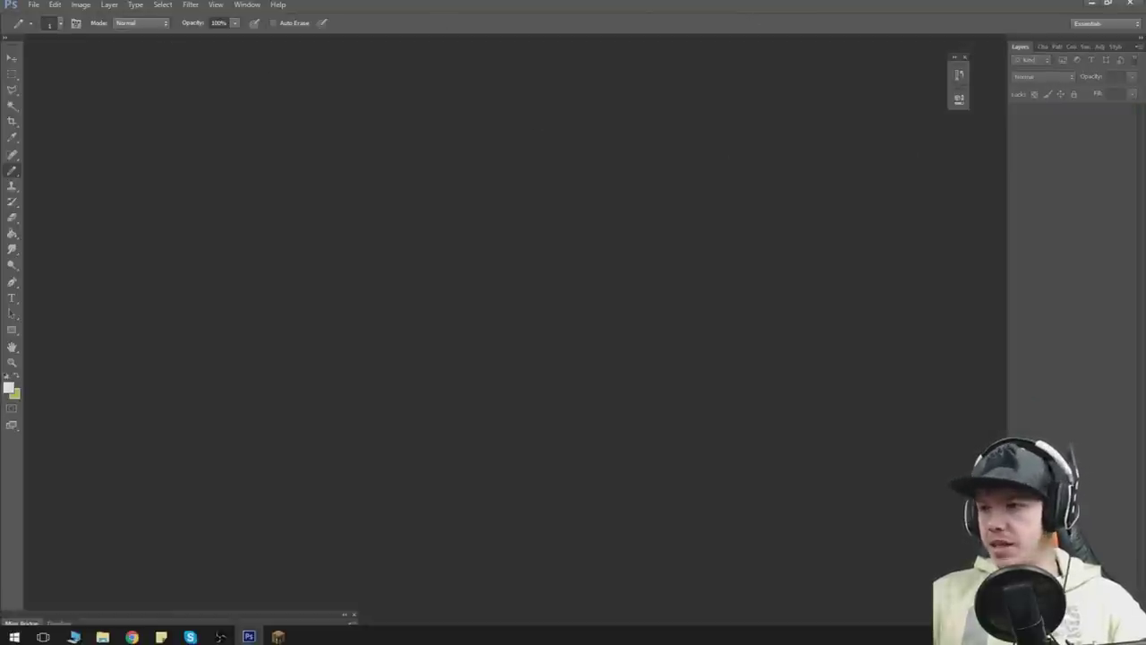
# Step: Open wither_skeleton.png for editing with the head area enlarged
pyautogui.hotkey('alt', 'Tab')
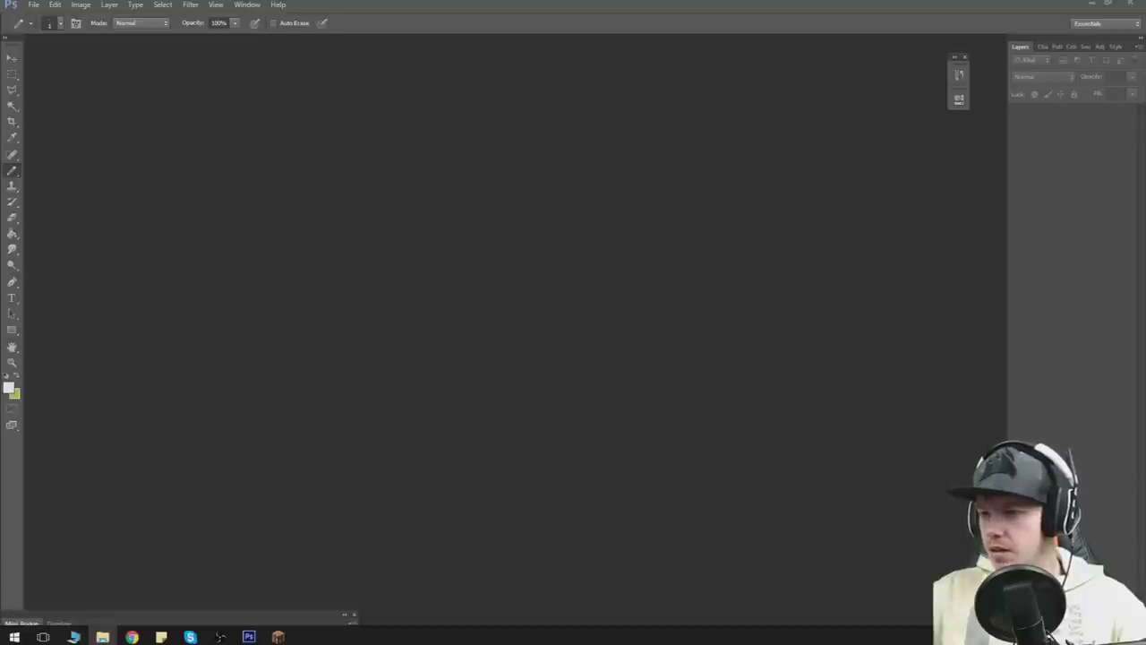
pyautogui.moveTo(1144, 328); pyautogui.dragTo(625, 310)
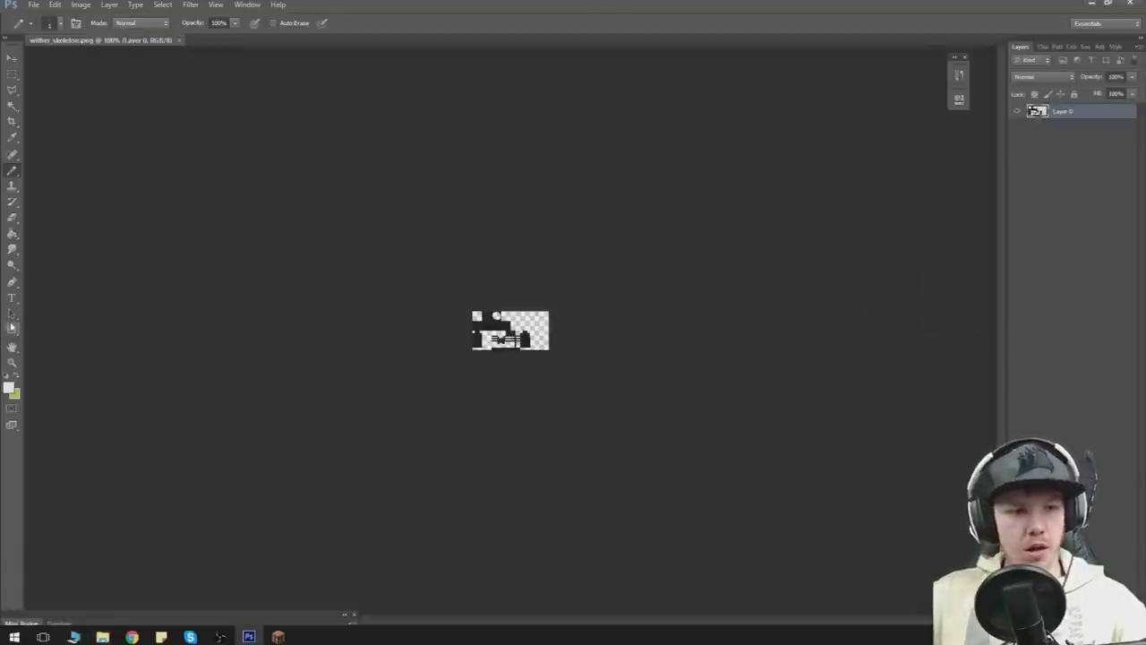
pyautogui.click(12, 362)
pyautogui.moveTo(267, 353); pyautogui.dragTo(378, 339)
pyautogui.moveTo(292, 220)
pyautogui.mouseDown()
pyautogui.moveTo(318, 219)
pyautogui.moveTo(304, 229)
pyautogui.mouseUp()
pyautogui.moveTo(507, 622); pyautogui.dragTo(462, 623)
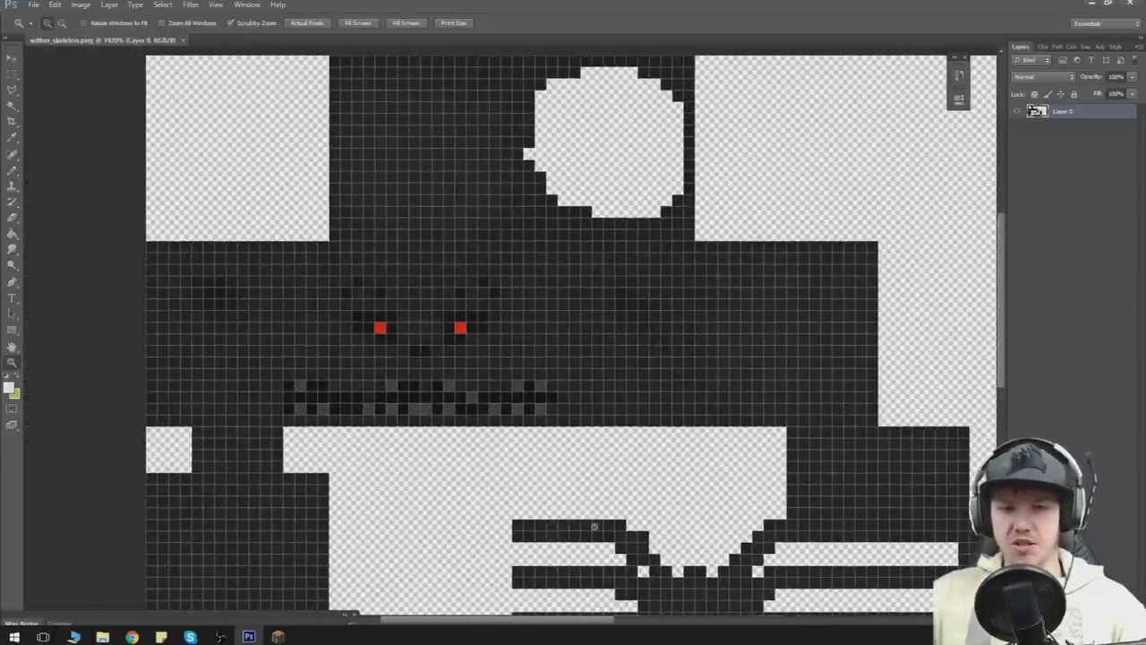
pyautogui.moveTo(1003, 263); pyautogui.dragTo(1010, 224)
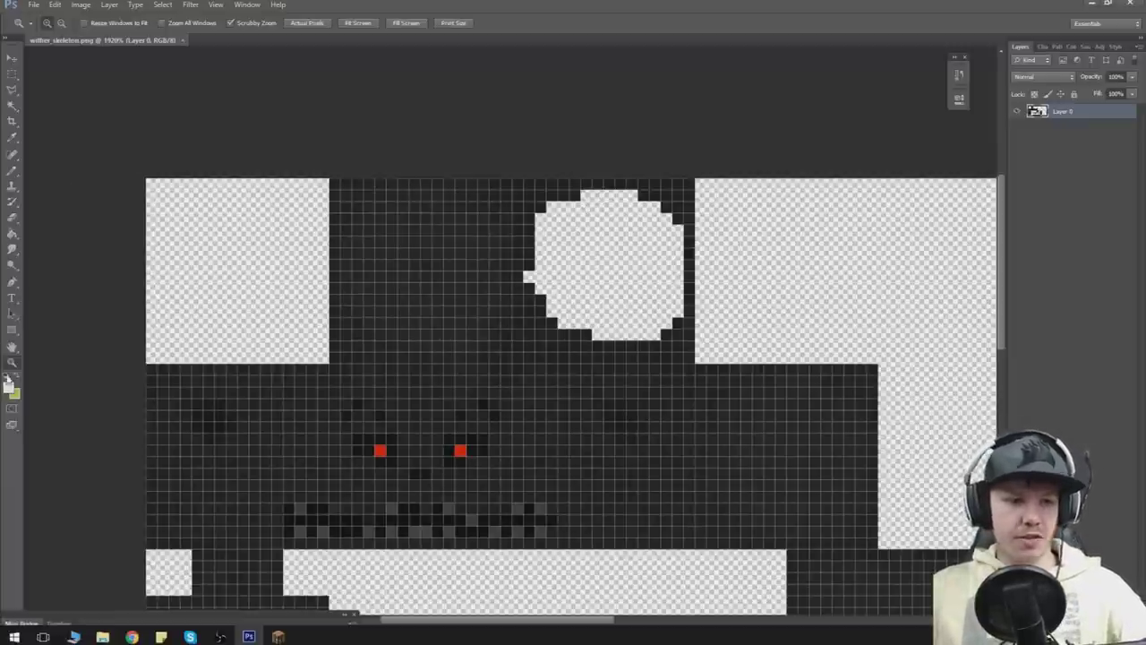
# Step: Outline the band of head side faces in near-white with the 1 px pencil, thickening the outline along its upper edge
pyautogui.click(12, 173)
pyautogui.click(12, 174)
pyautogui.moveTo(151, 360)
pyautogui.mouseDown()
pyautogui.moveTo(143, 542)
pyautogui.moveTo(886, 542)
pyautogui.moveTo(128, 539)
pyautogui.mouseUp()
pyautogui.hotkey('ctrl', 'z')
pyautogui.moveTo(870, 534)
pyautogui.mouseDown()
pyautogui.moveTo(861, 370)
pyautogui.moveTo(126, 402)
pyautogui.moveTo(66, 393)
pyautogui.mouseUp()
pyautogui.moveTo(280, 383)
pyautogui.mouseDown()
pyautogui.moveTo(975, 390)
pyautogui.moveTo(566, 392)
pyautogui.moveTo(275, 411)
pyautogui.mouseUp()
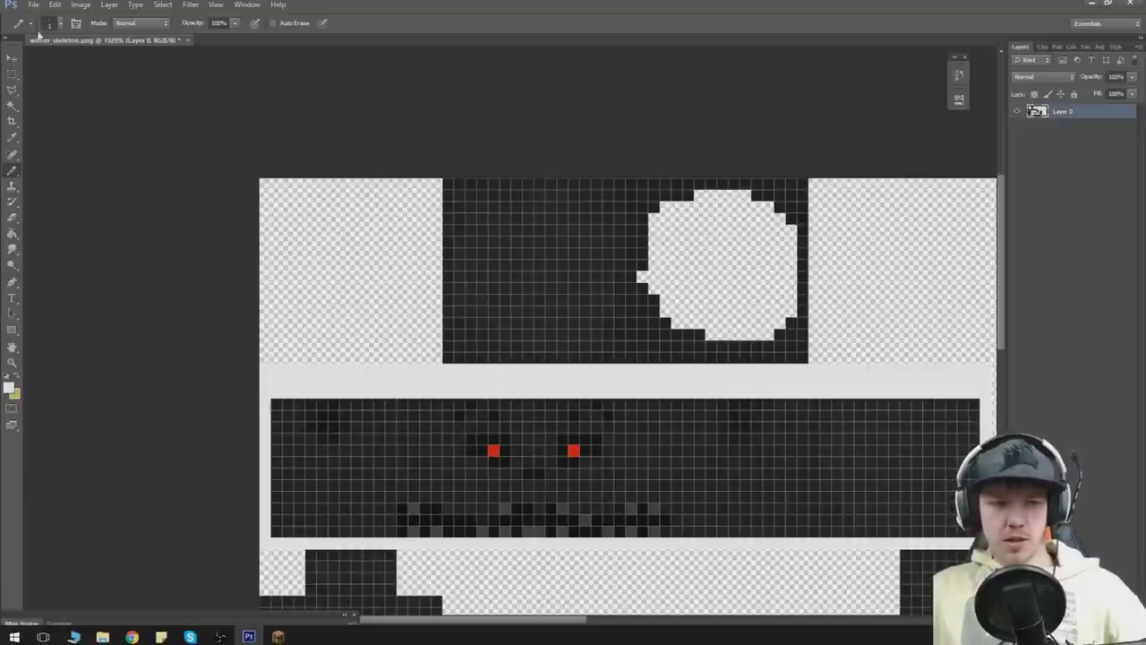
# Step: Fill the rest of the head side band with near-white, covering the red eyes and the mouth
pyautogui.press('m')
pyautogui.click(14, 170)
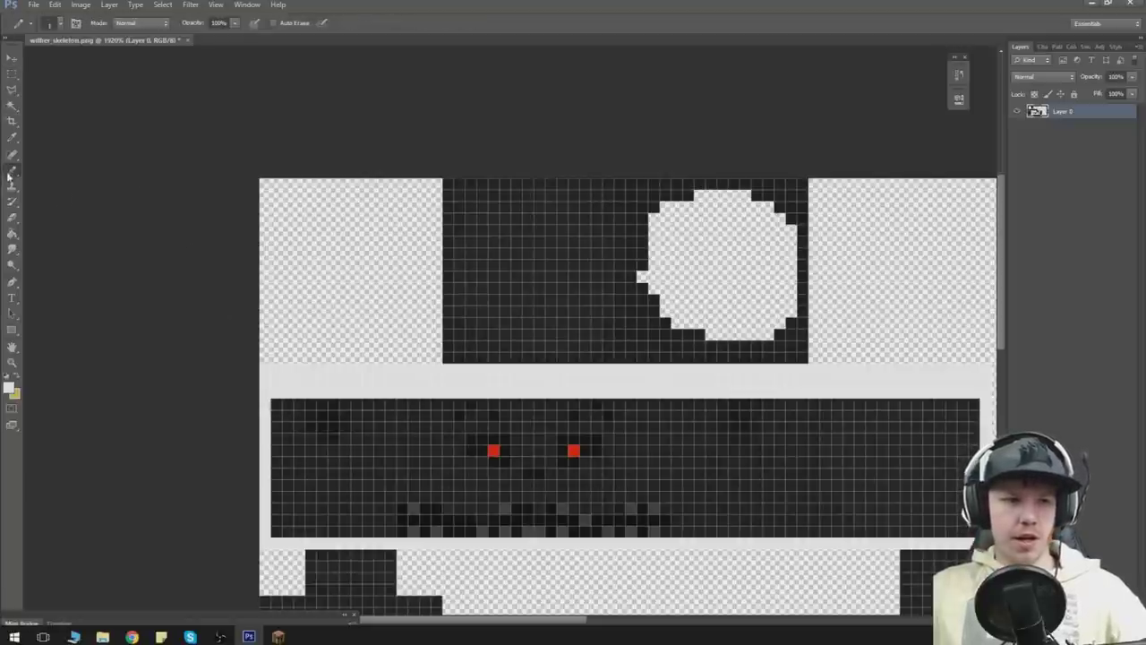
pyautogui.moveTo(273, 404)
pyautogui.mouseDown()
pyautogui.moveTo(979, 404)
pyautogui.moveTo(305, 416)
pyautogui.moveTo(276, 427)
pyautogui.moveTo(943, 445)
pyautogui.moveTo(273, 450)
pyautogui.moveTo(935, 451)
pyautogui.mouseUp()
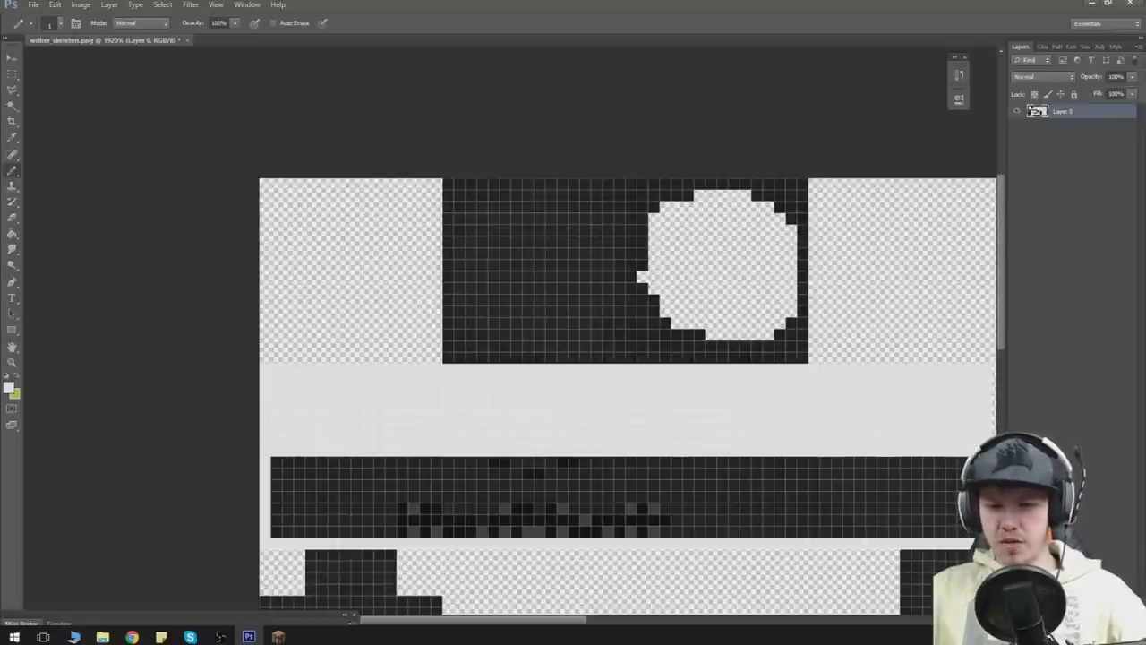
pyautogui.moveTo(959, 462)
pyautogui.mouseDown()
pyautogui.moveTo(266, 474)
pyautogui.moveTo(959, 474)
pyautogui.moveTo(373, 488)
pyautogui.moveTo(276, 500)
pyautogui.moveTo(913, 499)
pyautogui.moveTo(273, 520)
pyautogui.moveTo(913, 521)
pyautogui.mouseUp()
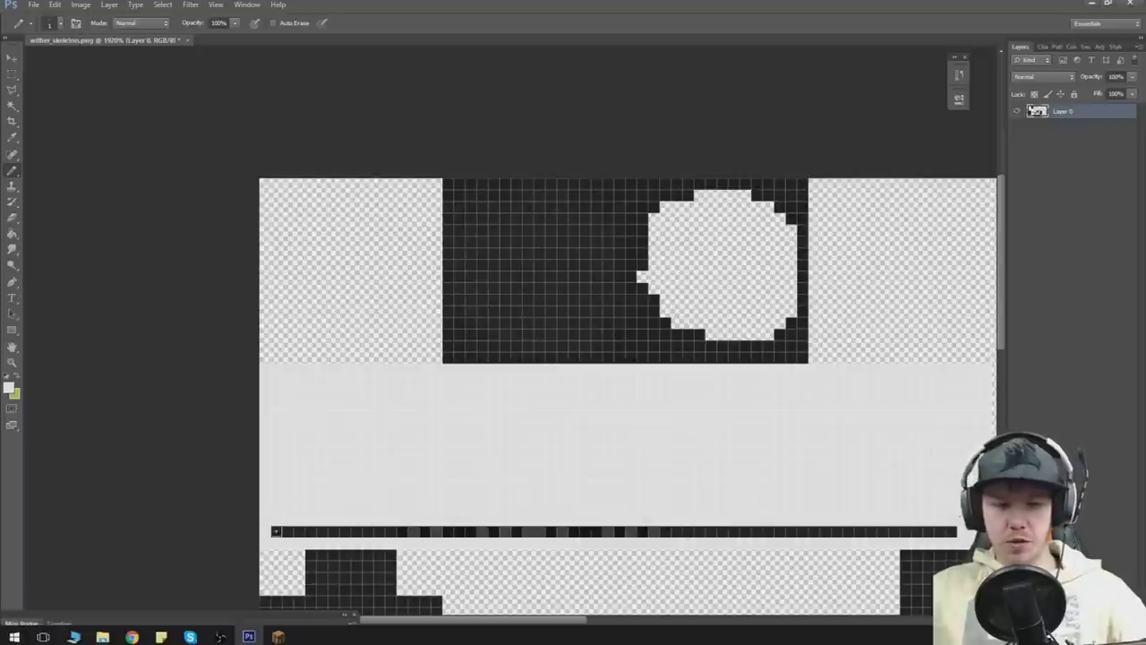
pyautogui.moveTo(275, 531); pyautogui.dragTo(928, 530)
# Step: Try a dark outline along the right and bottom edges of the first head side face, and undo the strokes
pyautogui.click(9, 386)
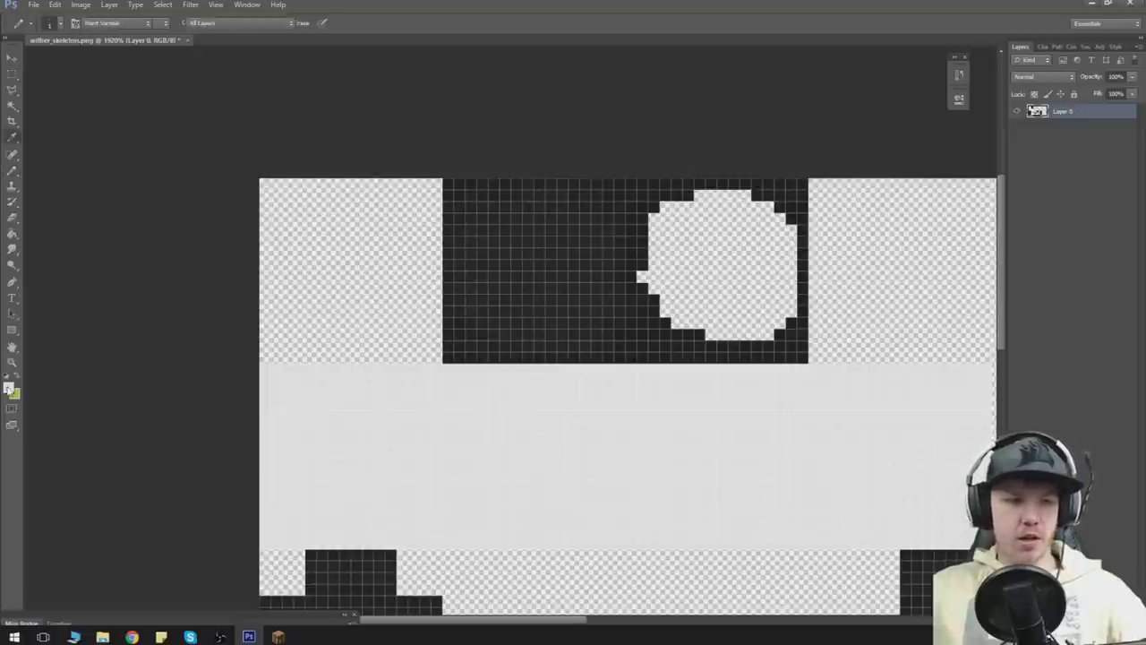
pyautogui.click(596, 318)
pyautogui.click(1063, 159)
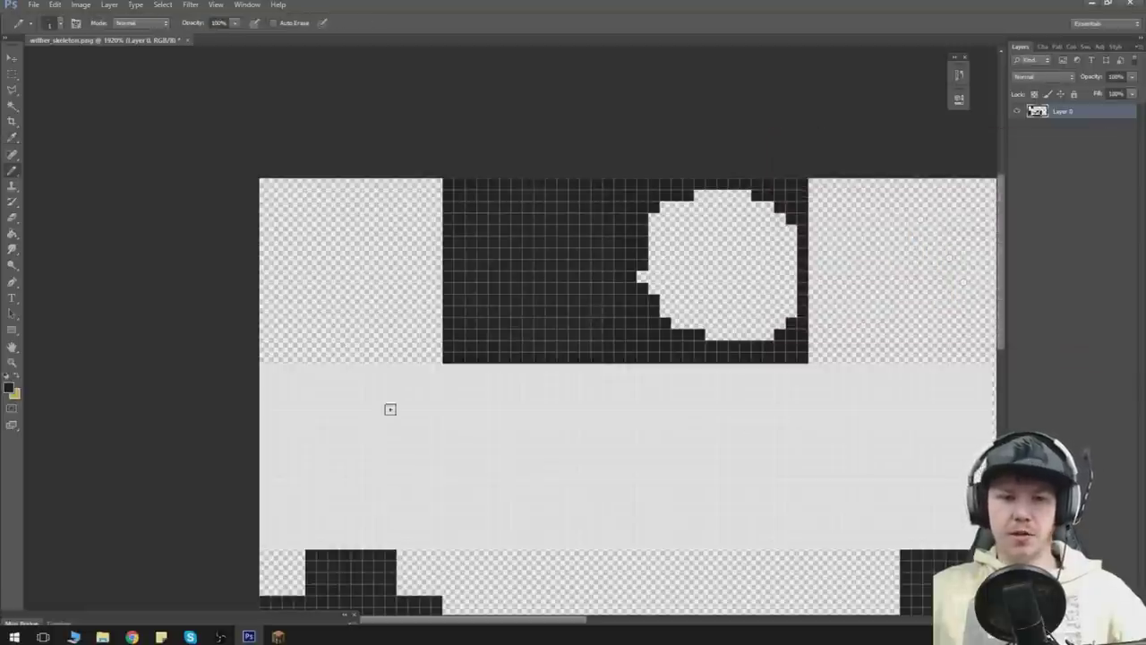
pyautogui.moveTo(436, 358); pyautogui.dragTo(425, 535)
pyautogui.hotkey('ctrl', 'z')
pyautogui.moveTo(438, 369); pyautogui.dragTo(437, 543)
pyautogui.keyDown('shift'); pyautogui.click(262, 543); pyautogui.keyUp('shift')
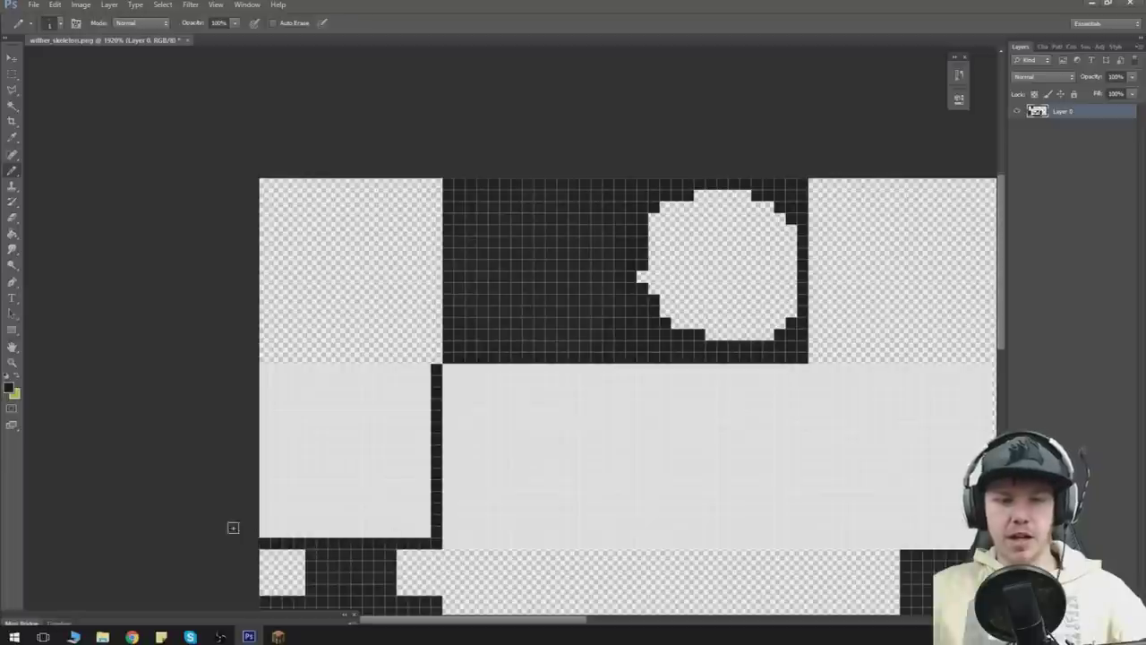
pyautogui.hotkey('ctrl', 'z')
pyautogui.click(53, 4)
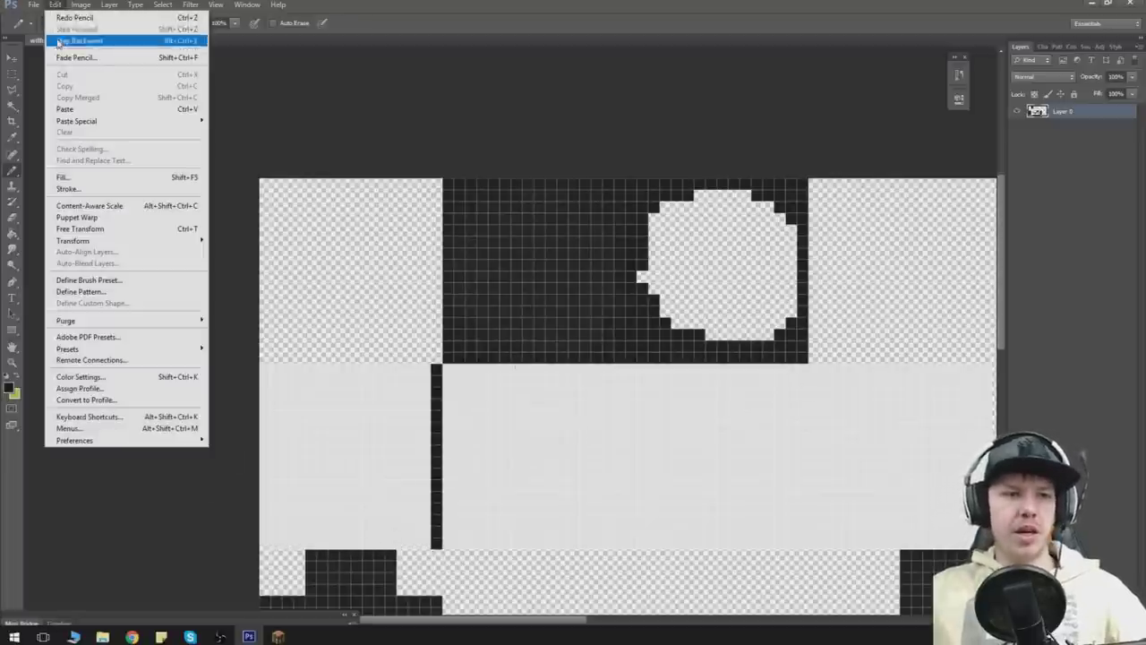
pyautogui.click(77, 41)
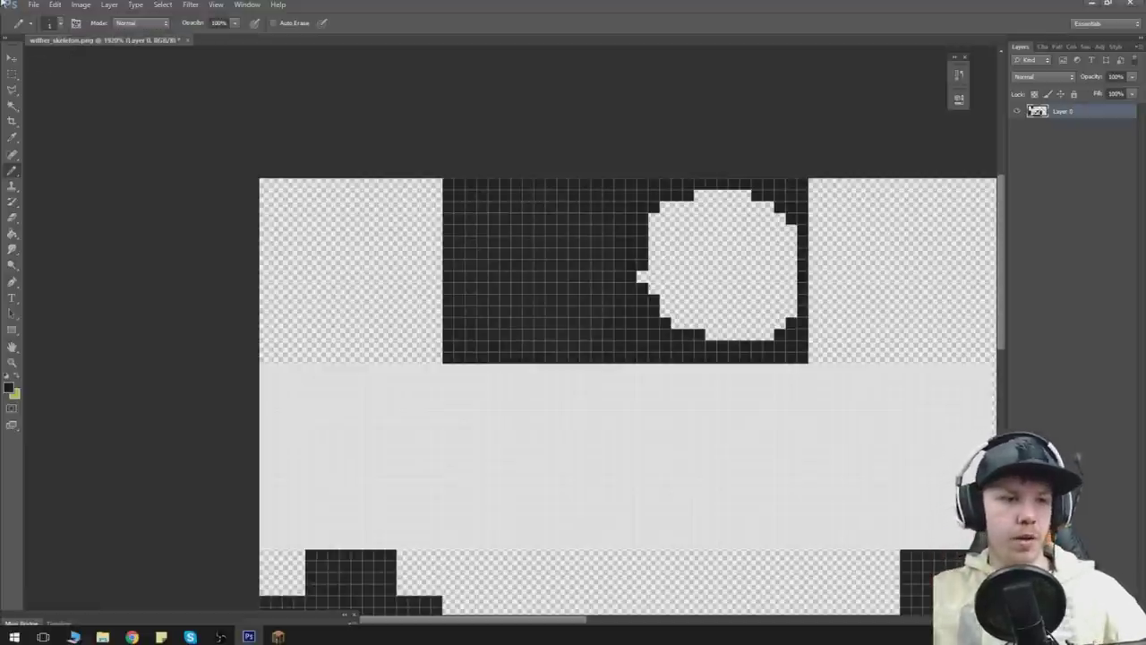
# Step: Sample the near-white of the head band and try painting the leftmost column of the head's top face with it
pyautogui.click(13, 139)
pyautogui.click(323, 408)
pyautogui.click(11, 170)
pyautogui.moveTo(448, 358); pyautogui.dragTo(448, 179)
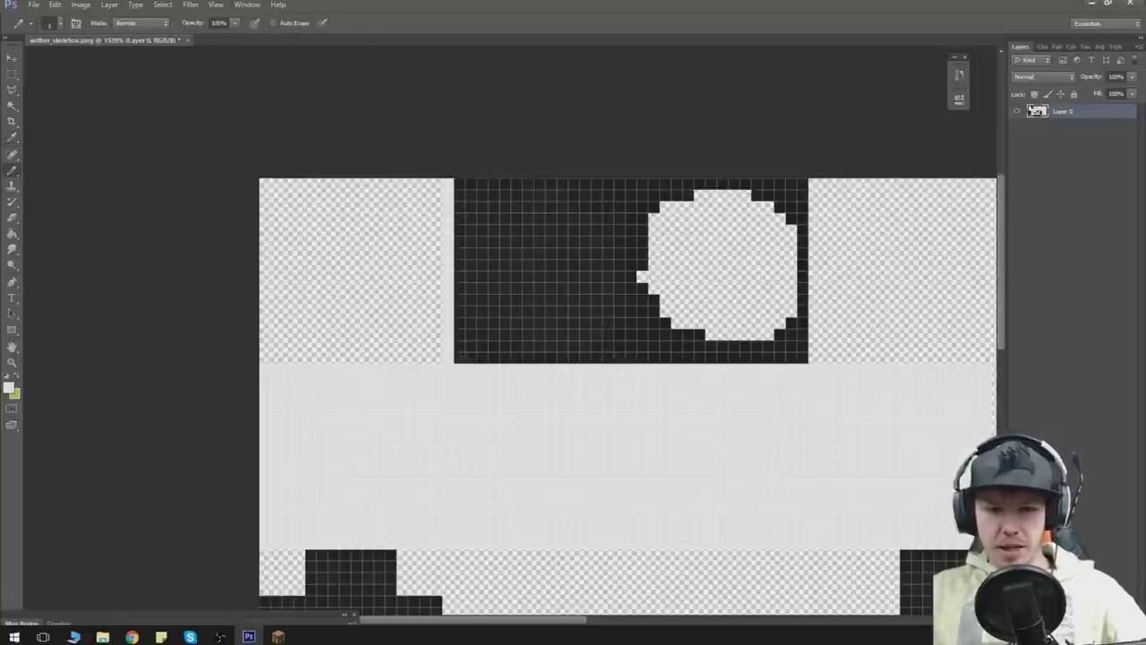
# Step: Undo the pencil column, and cover the head's top face with a near-white copy of the first side face on a new layer
pyautogui.click(12, 72)
pyautogui.hotkey('ctrl', 'z')
pyautogui.moveTo(261, 365); pyautogui.dragTo(445, 534)
pyautogui.hotkey('ctrl', 'j')
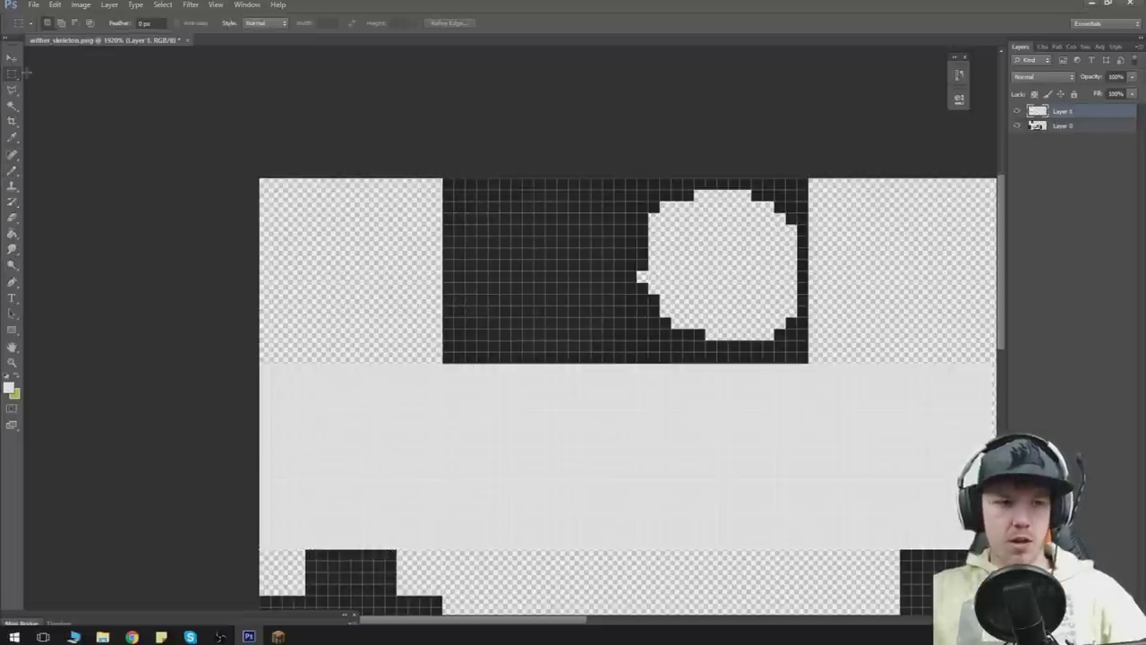
pyautogui.click(12, 58)
pyautogui.moveTo(361, 430); pyautogui.dragTo(542, 239)
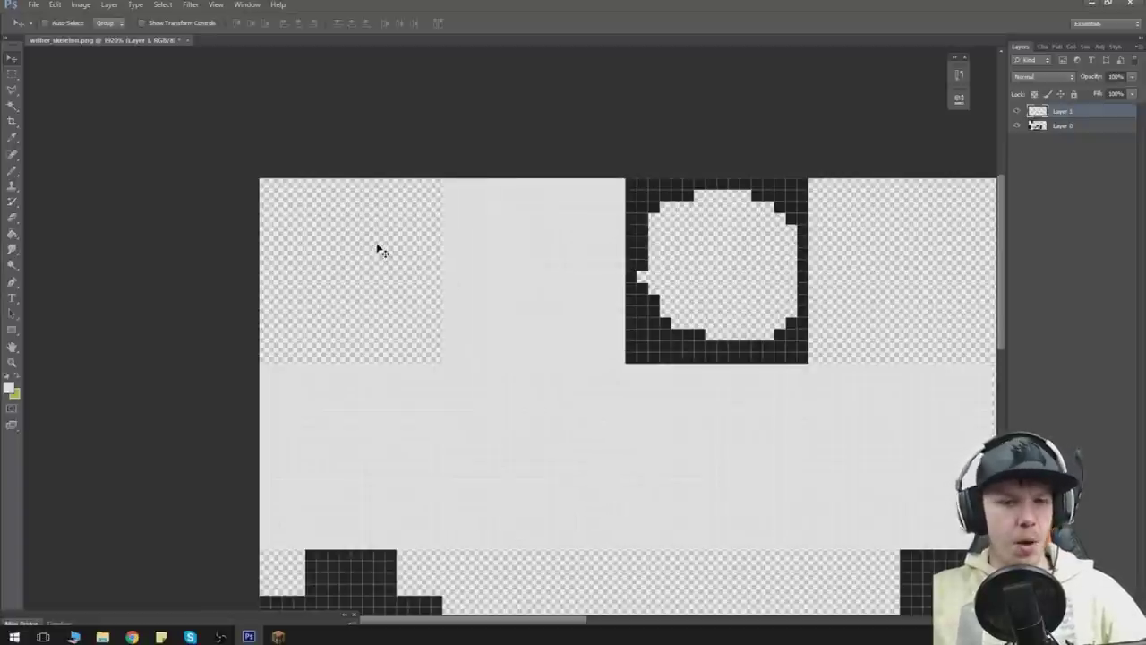
# Step: Set the foreground to grey #cccccc and paint a strip two pixels high along the bottom of the head side band
pyautogui.click(10, 388)
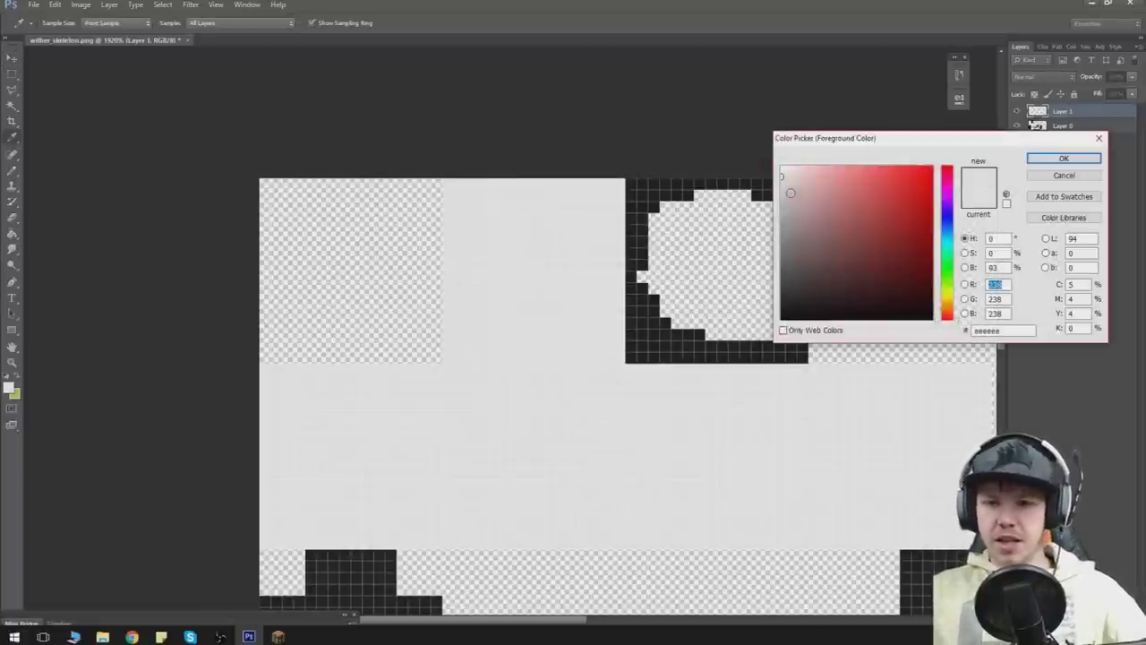
pyautogui.moveTo(790, 192); pyautogui.dragTo(779, 196)
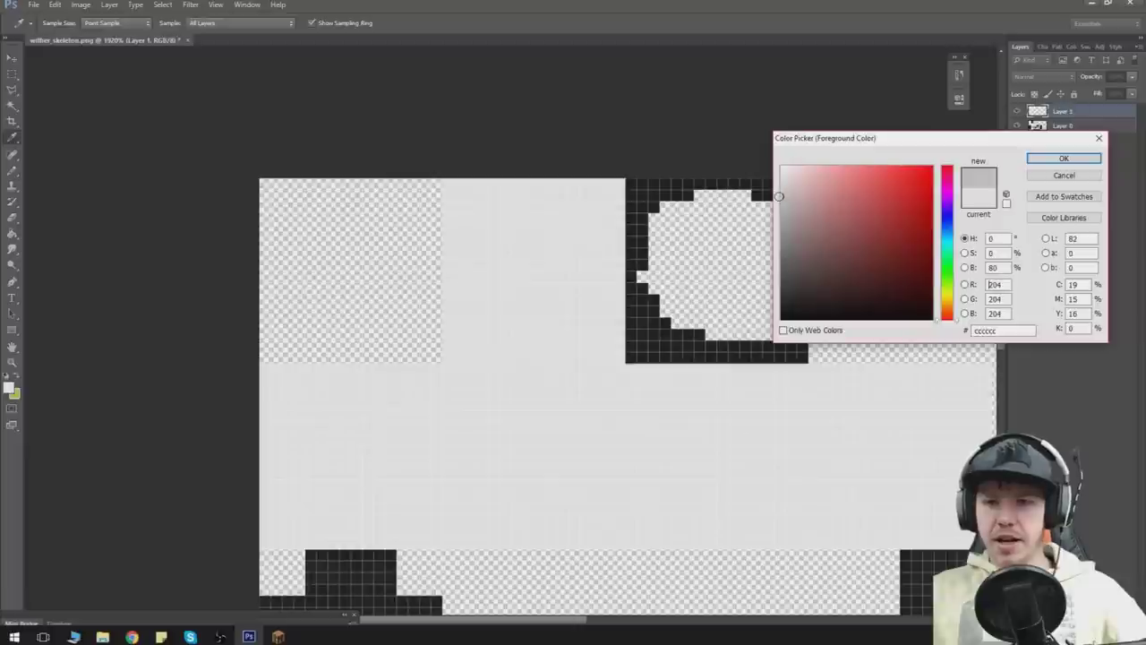
pyautogui.click(1063, 157)
pyautogui.press('v')
pyautogui.click(15, 164)
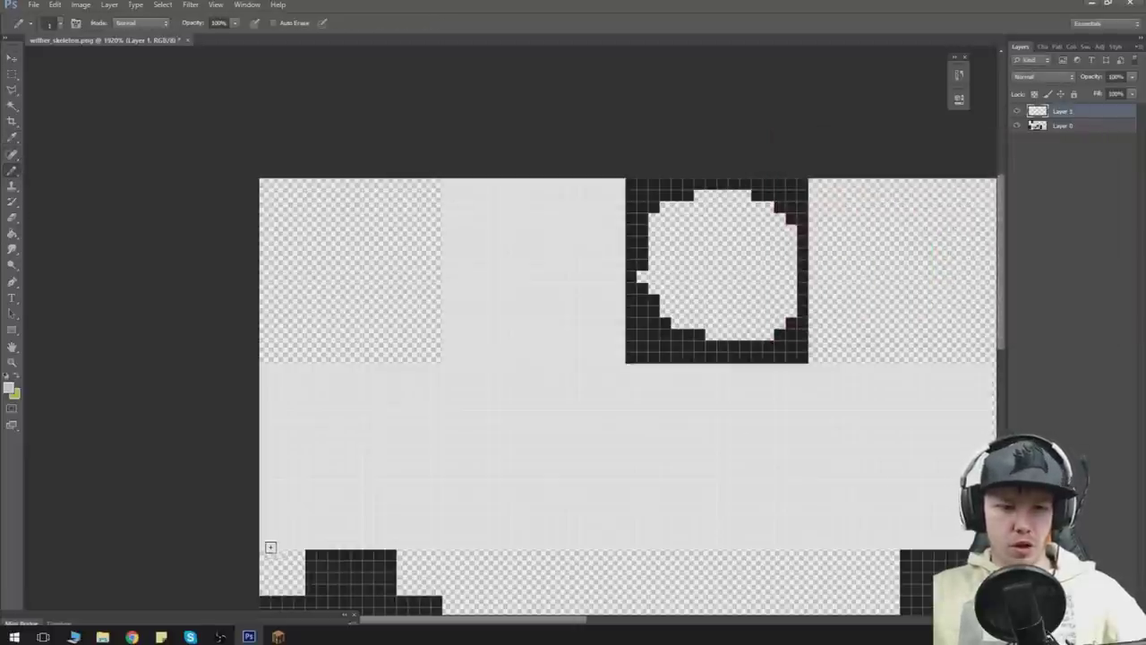
pyautogui.moveTo(265, 542)
pyautogui.mouseDown()
pyautogui.moveTo(862, 564)
pyautogui.moveTo(958, 551)
pyautogui.moveTo(260, 531)
pyautogui.mouseUp()
# Step: Set the foreground to darker grey #a2a2a2 and paint the lowest pixel row of the head side band
pyautogui.click(10, 387)
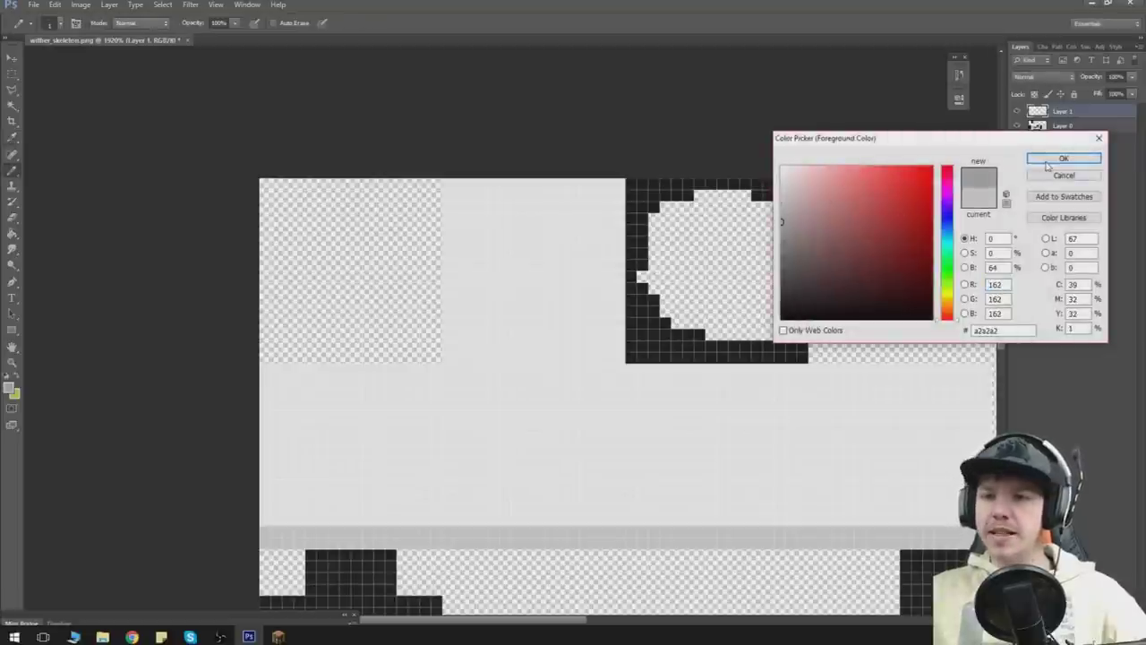
pyautogui.click(1063, 157)
pyautogui.moveTo(261, 543); pyautogui.dragTo(943, 543)
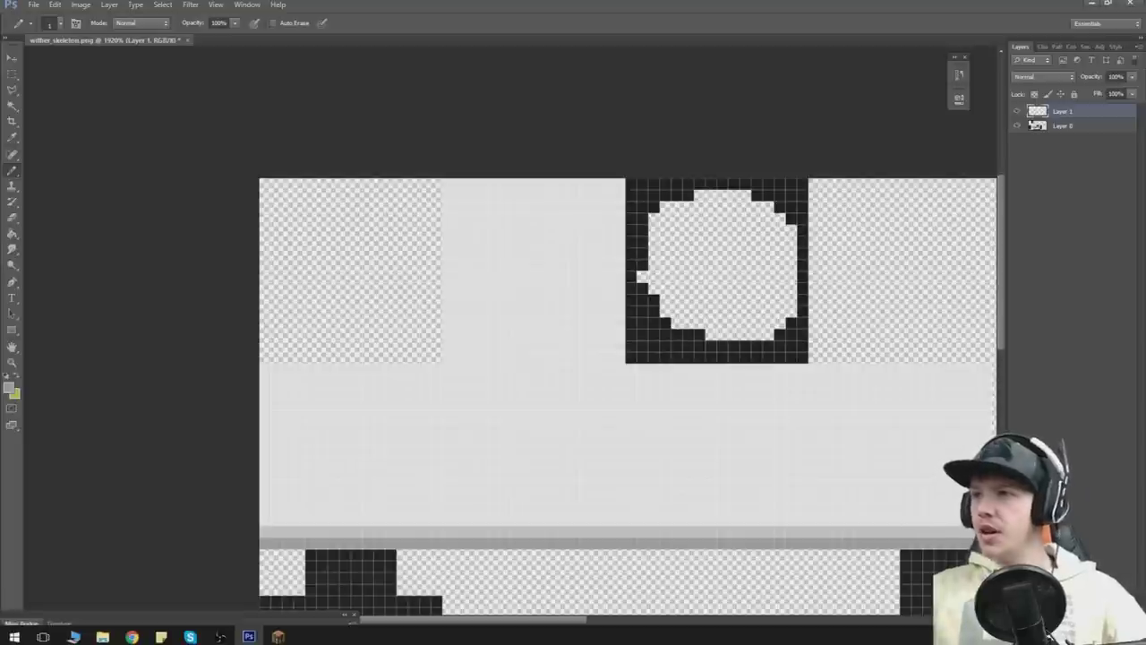
# Step: Switch to Chrome to check the observatory in the Observatory P2 YouTube video
pyautogui.click(131, 637)
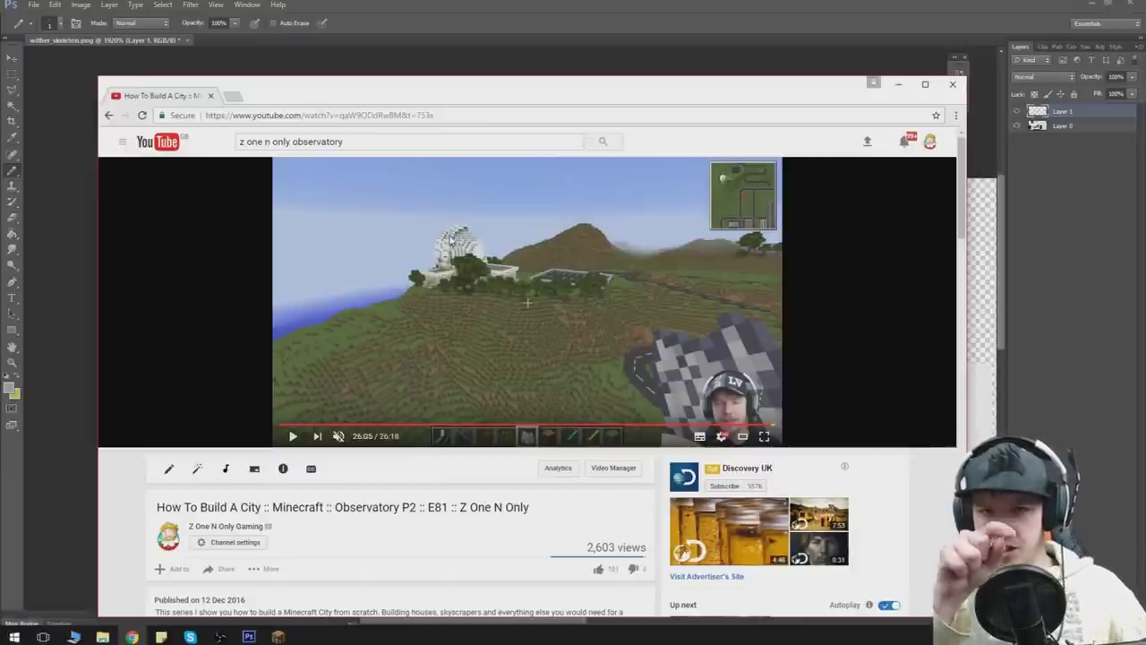
# Step: Return to the skeleton texture in Photoshop, set the foreground to black, and paint a block two pixels wide and three high across the top-face seam
pyautogui.moveTo(578, 96); pyautogui.dragTo(1145, 79)
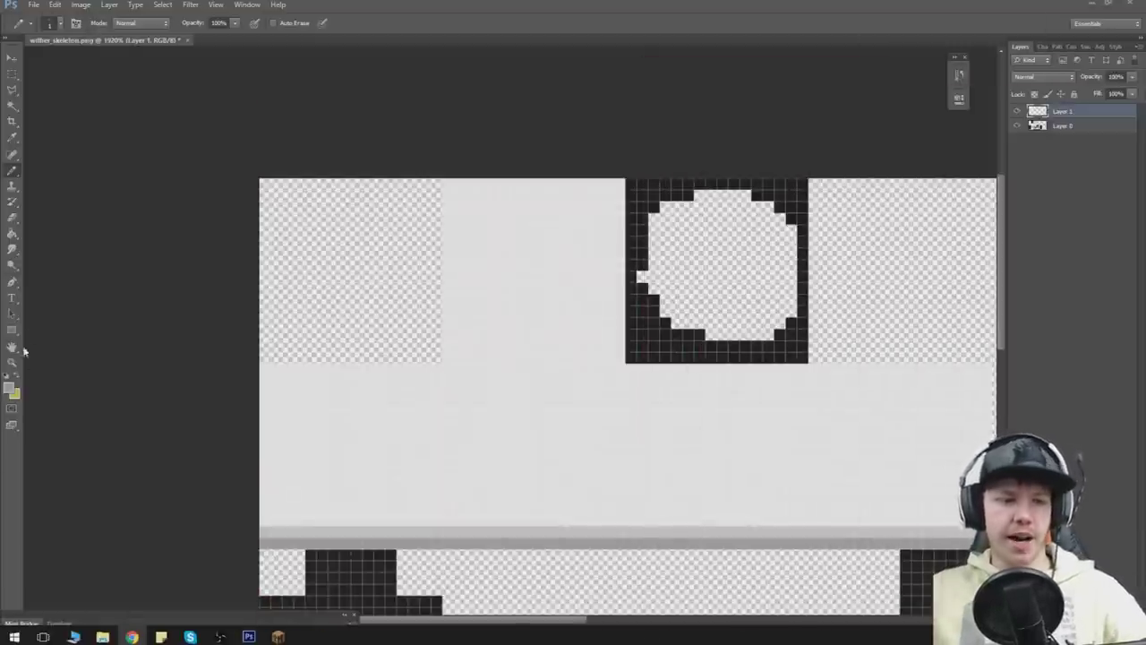
pyautogui.click(9, 388)
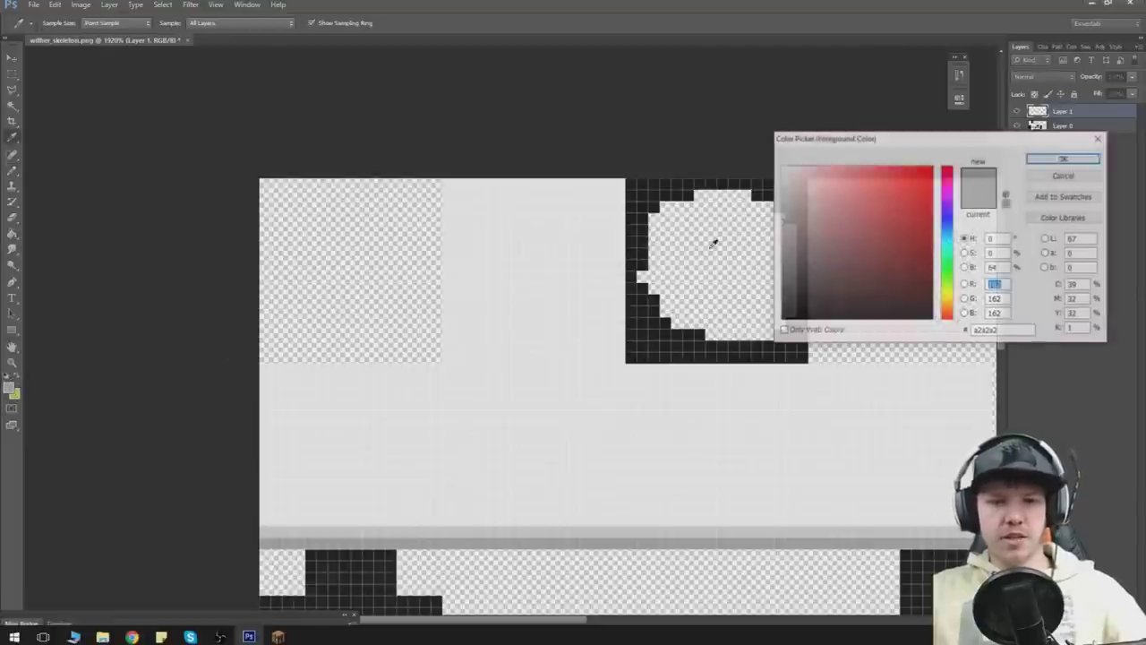
pyautogui.click(780, 318)
pyautogui.click(1049, 158)
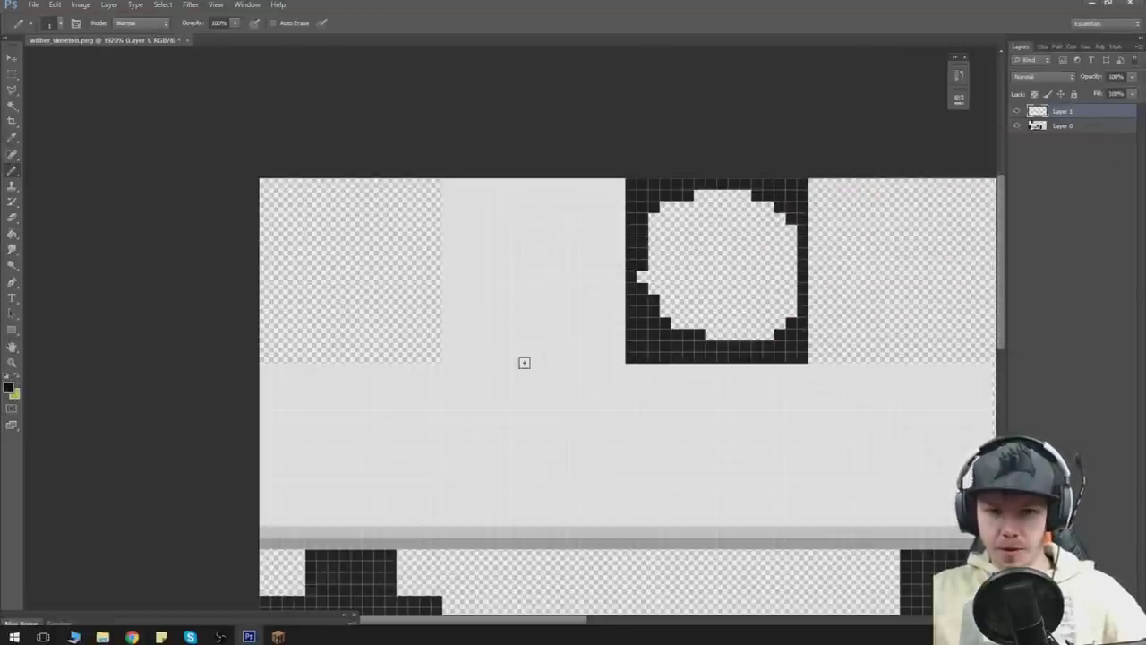
pyautogui.moveTo(526, 358); pyautogui.dragTo(538, 383)
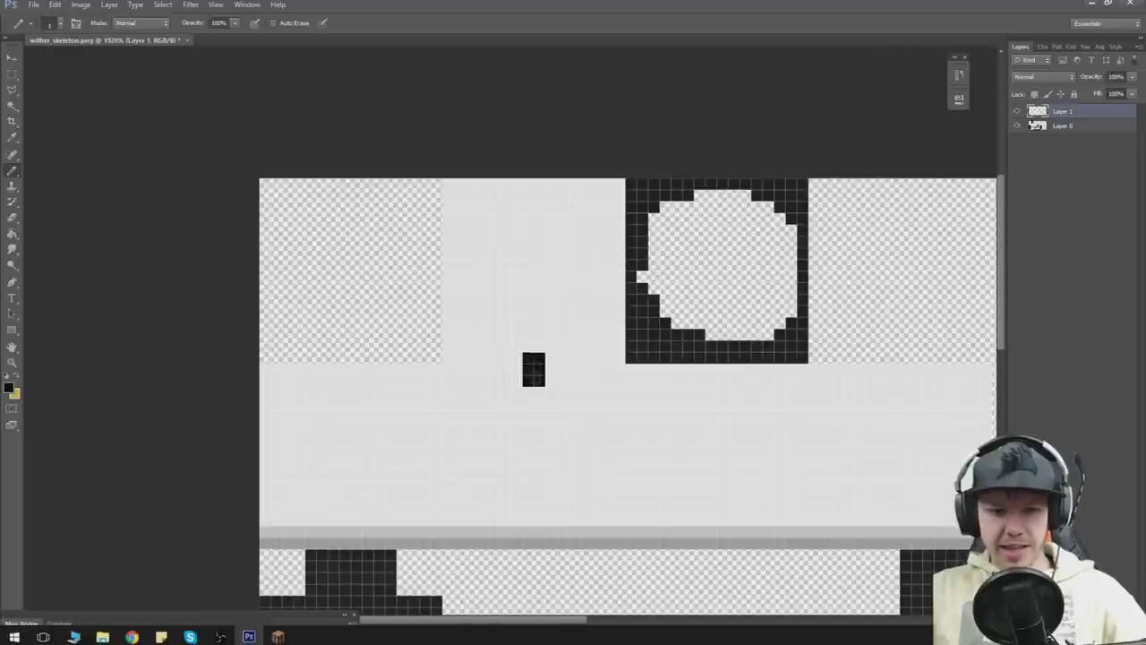
pyautogui.click(470, 357)
pyautogui.click(596, 358)
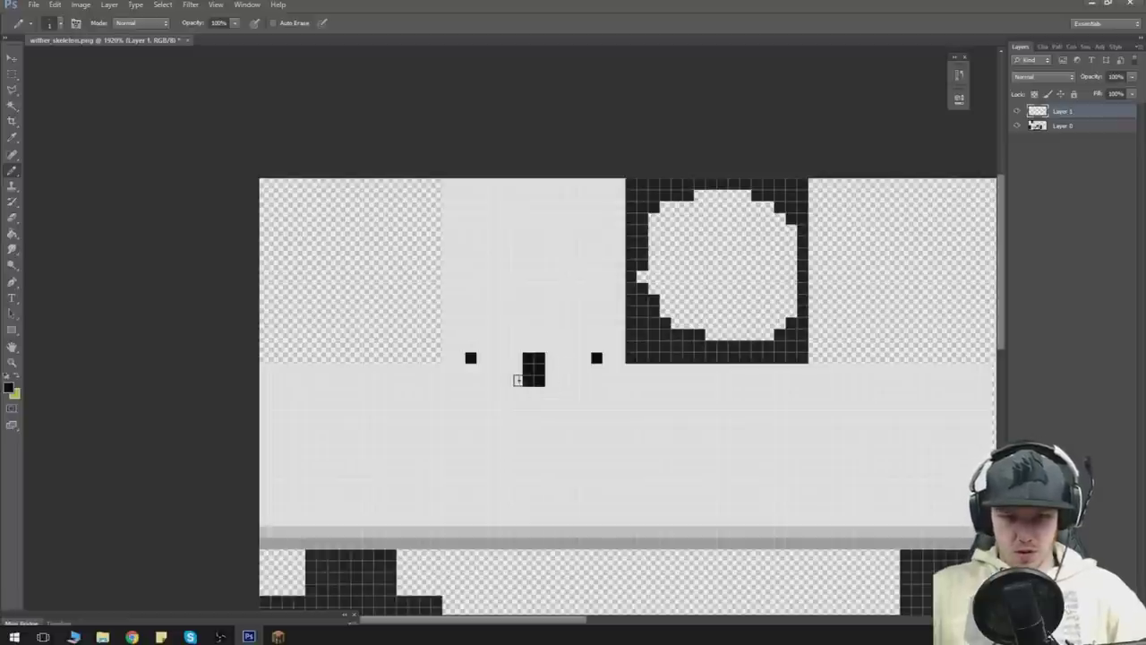
pyautogui.hotkey('ctrl', 'alt', 'z')
pyautogui.click(55, 4)
pyautogui.click(96, 38)
# Step: Paint a black vertical slot four pixels wide and 17 pixels tall across the seam between the head's top and side faces
pyautogui.moveTo(529, 348)
pyautogui.mouseDown()
pyautogui.moveTo(534, 322)
pyautogui.moveTo(533, 417)
pyautogui.mouseUp()
pyautogui.moveTo(528, 313)
pyautogui.mouseDown()
pyautogui.moveTo(539, 300)
pyautogui.moveTo(550, 327)
pyautogui.moveTo(550, 417)
pyautogui.moveTo(522, 323)
pyautogui.mouseUp()
pyautogui.hotkey('ctrl', 'z')
pyautogui.moveTo(505, 414)
pyautogui.mouseDown()
pyautogui.moveTo(517, 297)
pyautogui.moveTo(539, 288)
pyautogui.moveTo(516, 276)
pyautogui.mouseUp()
pyautogui.hotkey('ctrl', 'z')
pyautogui.moveTo(540, 427)
pyautogui.mouseDown()
pyautogui.moveTo(522, 426)
pyautogui.moveTo(549, 437)
pyautogui.mouseUp()
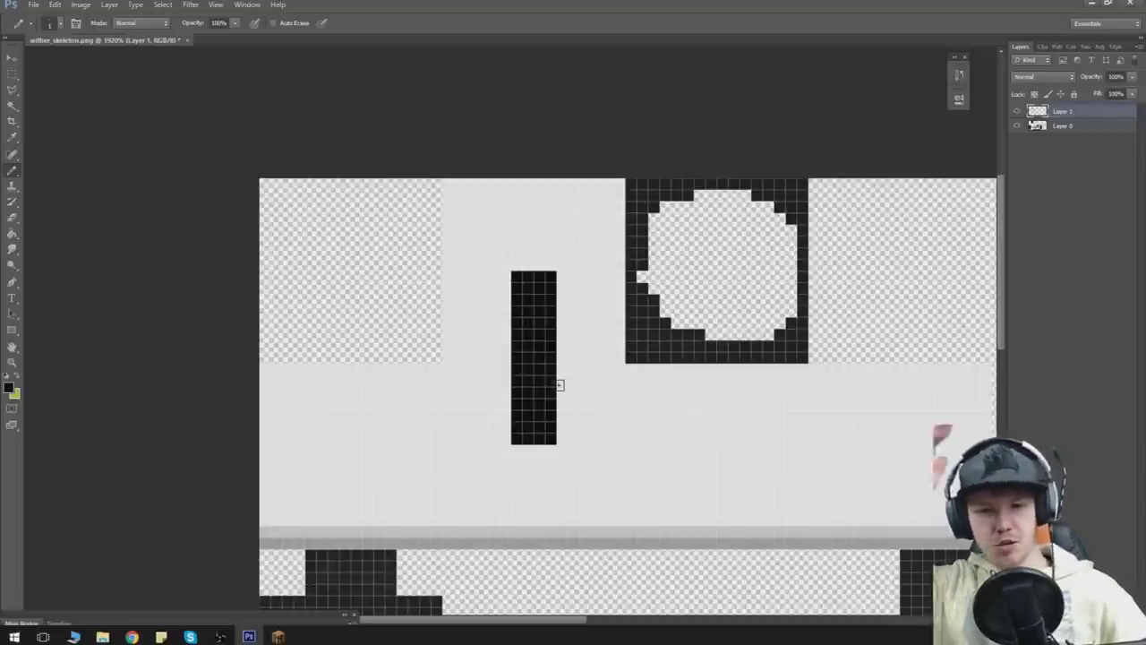
pyautogui.moveTo(524, 447)
pyautogui.mouseDown()
pyautogui.moveTo(548, 450)
pyautogui.moveTo(550, 463)
pyautogui.moveTo(520, 462)
pyautogui.mouseUp()
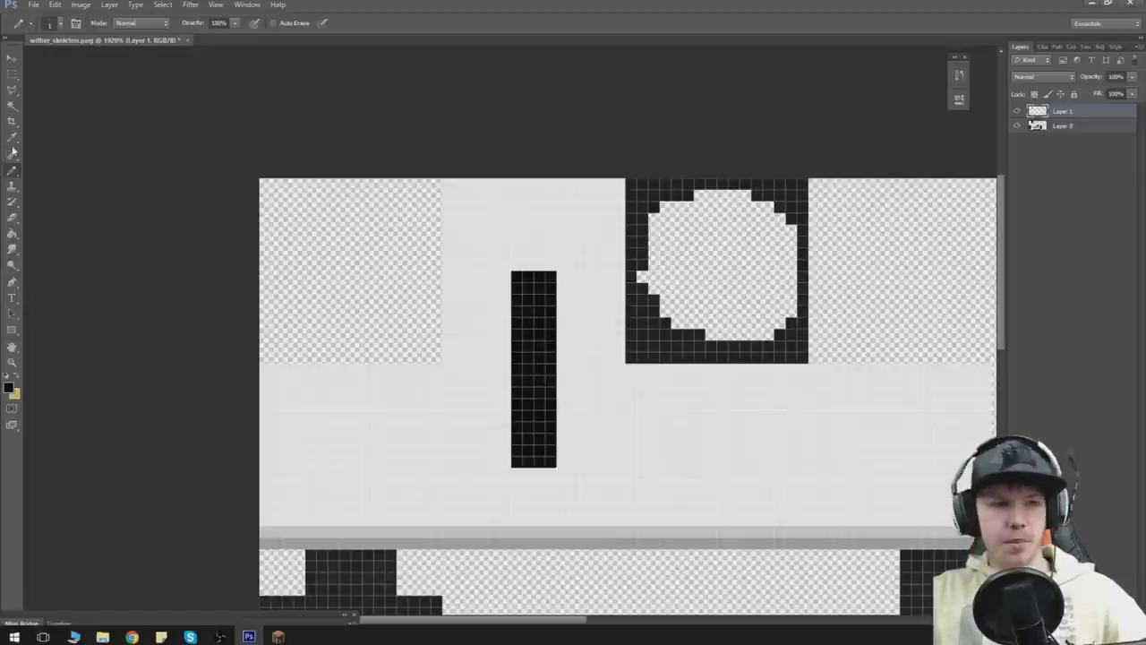
# Step: Sample the near-white of the head and paint over the lowest pixel row of the black slot
pyautogui.click(13, 138)
pyautogui.click(466, 434)
pyautogui.click(13, 171)
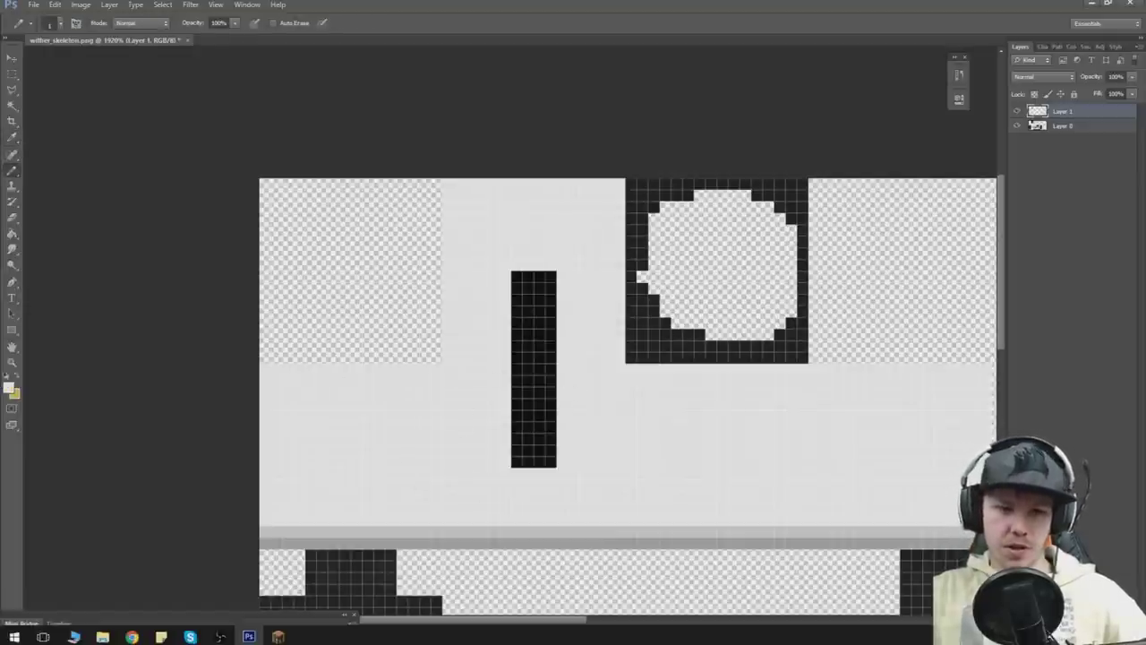
pyautogui.moveTo(509, 460); pyautogui.dragTo(549, 460)
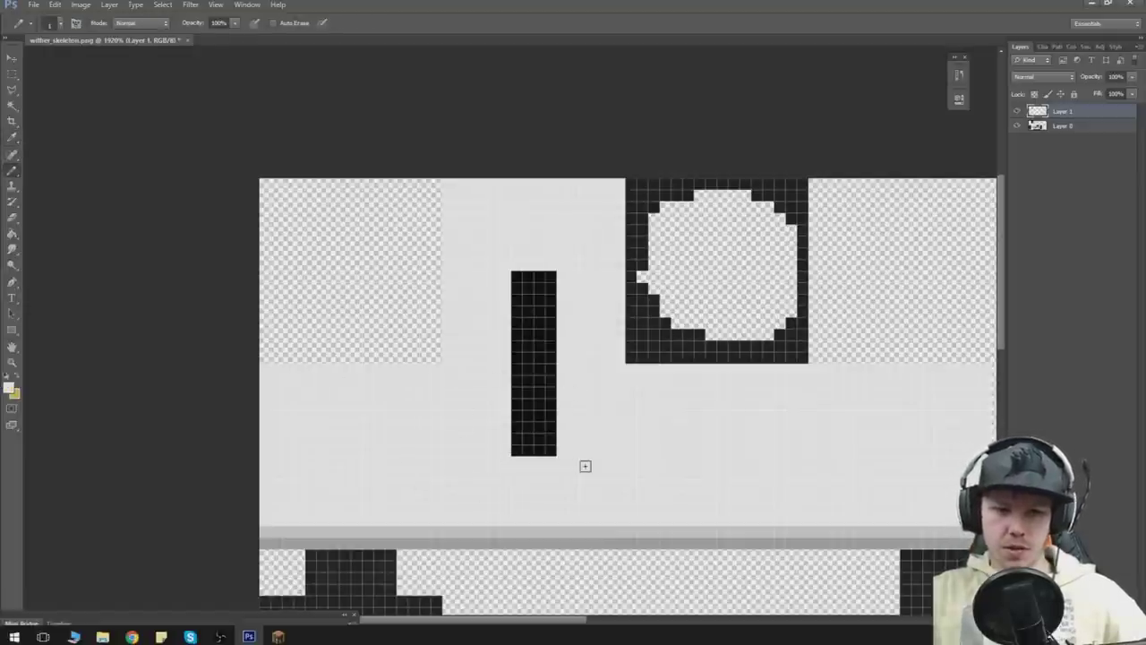
# Step: Set the foreground to a light grey and paint a small ring around a two-by-two pixel centre on the black slot
pyautogui.click(10, 387)
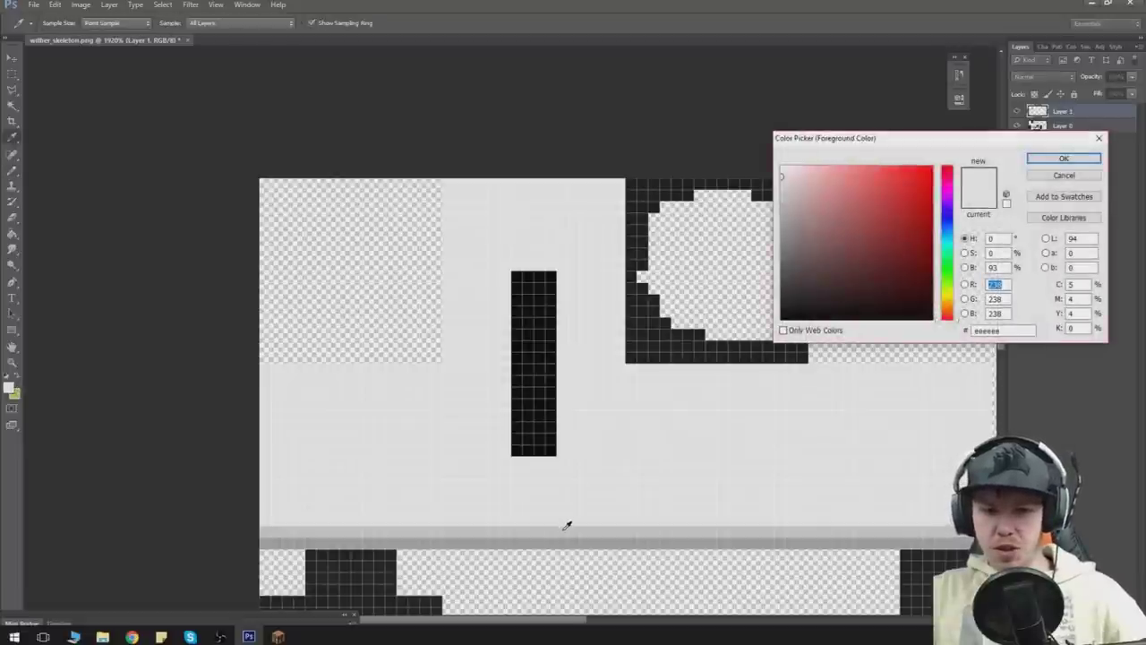
pyautogui.click(1063, 159)
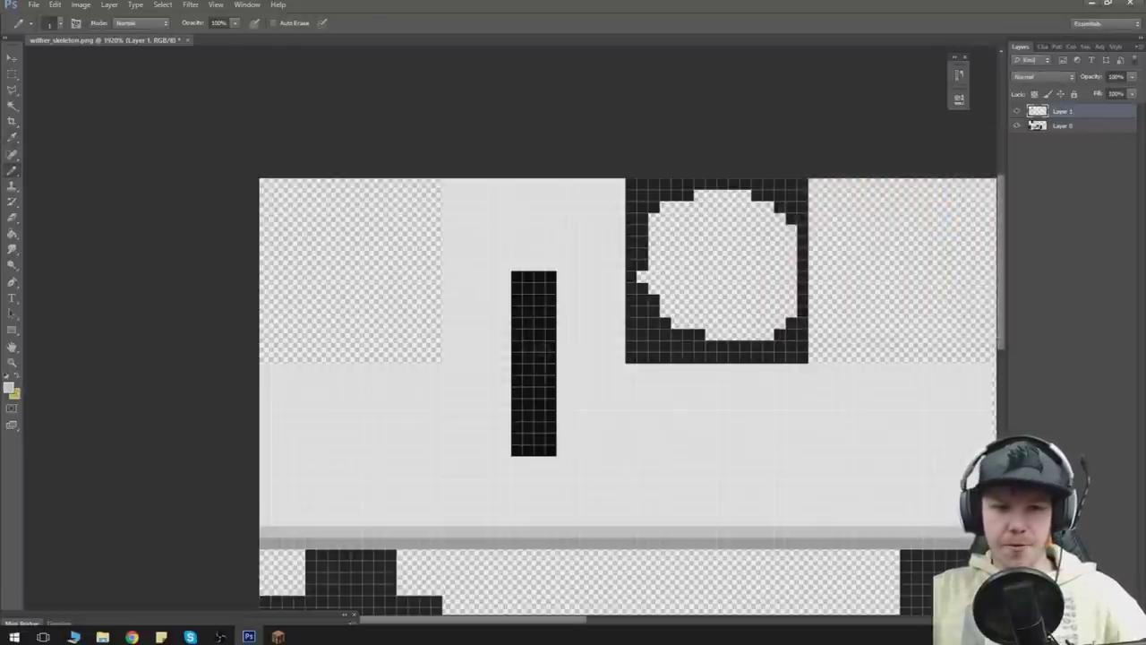
pyautogui.moveTo(523, 322)
pyautogui.mouseDown()
pyautogui.moveTo(543, 324)
pyautogui.moveTo(549, 352)
pyautogui.moveTo(515, 350)
pyautogui.mouseUp()
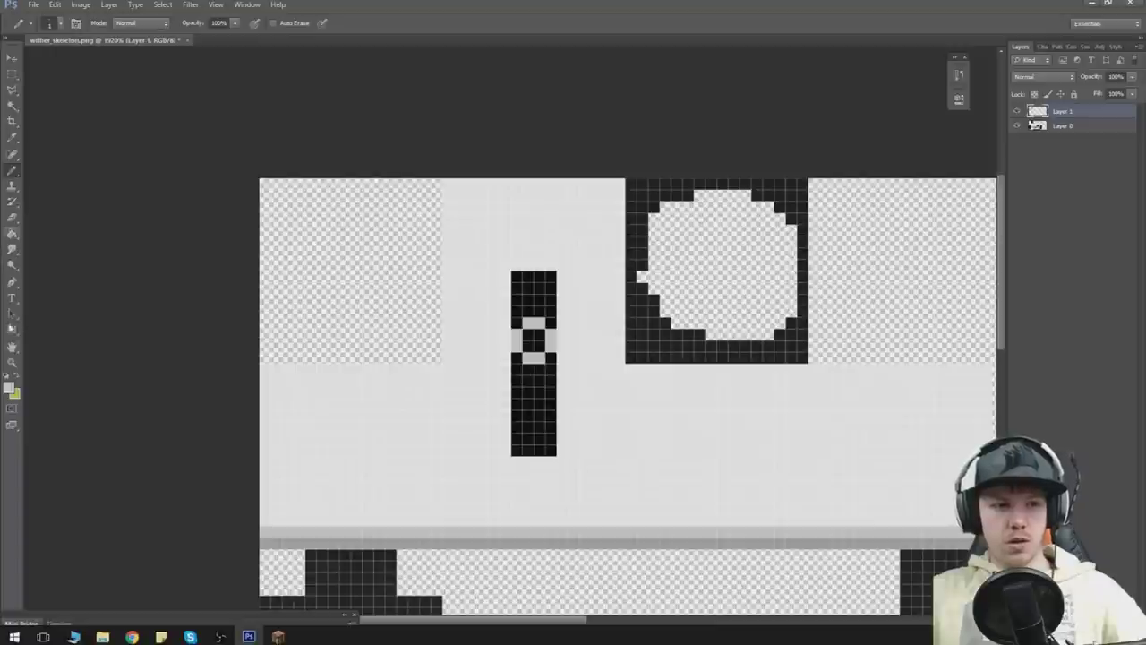
# Step: Sample the slot's black and paint over the light grey ring
pyautogui.click(17, 379)
pyautogui.click(12, 136)
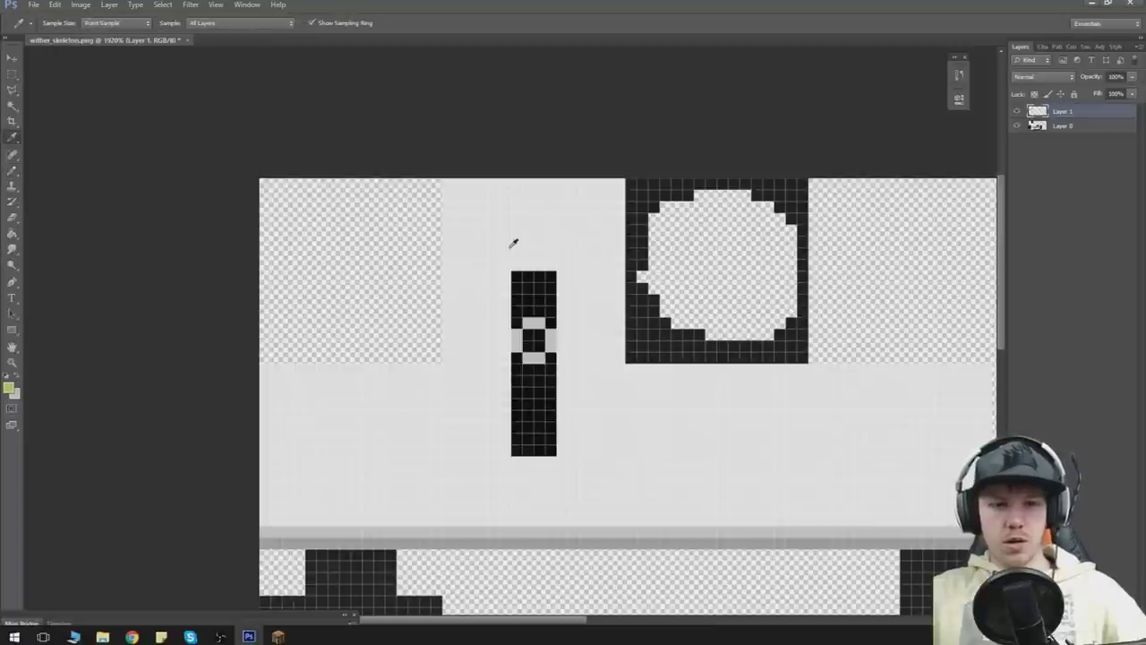
pyautogui.click(522, 284)
pyautogui.click(12, 168)
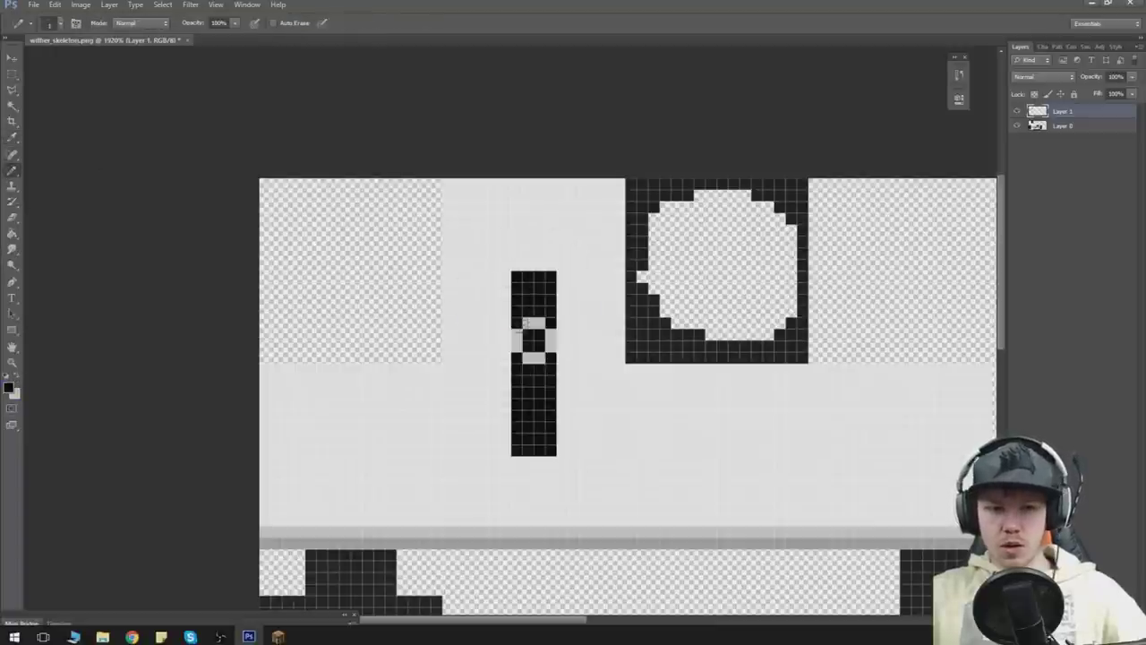
pyautogui.moveTo(518, 333)
pyautogui.mouseDown()
pyautogui.moveTo(540, 323)
pyautogui.moveTo(527, 356)
pyautogui.moveTo(549, 338)
pyautogui.mouseUp()
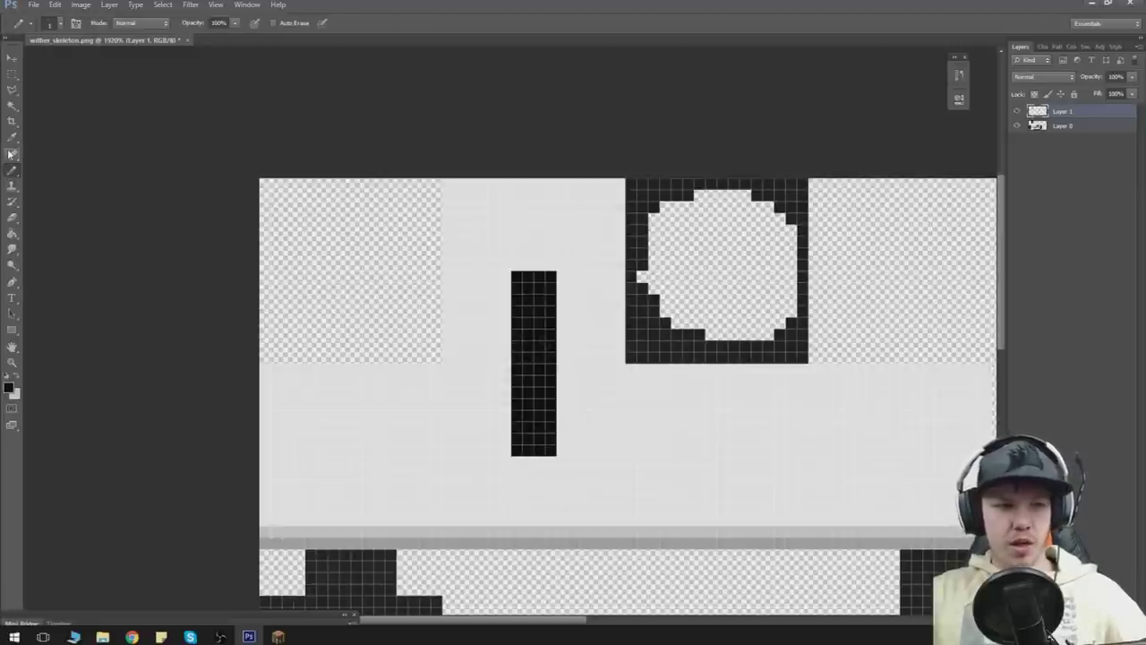
# Step: Paint the light grey ring one pixel lower on the slot and shade its lower and lower-right pixels in grey #a2a2a2
pyautogui.click(13, 377)
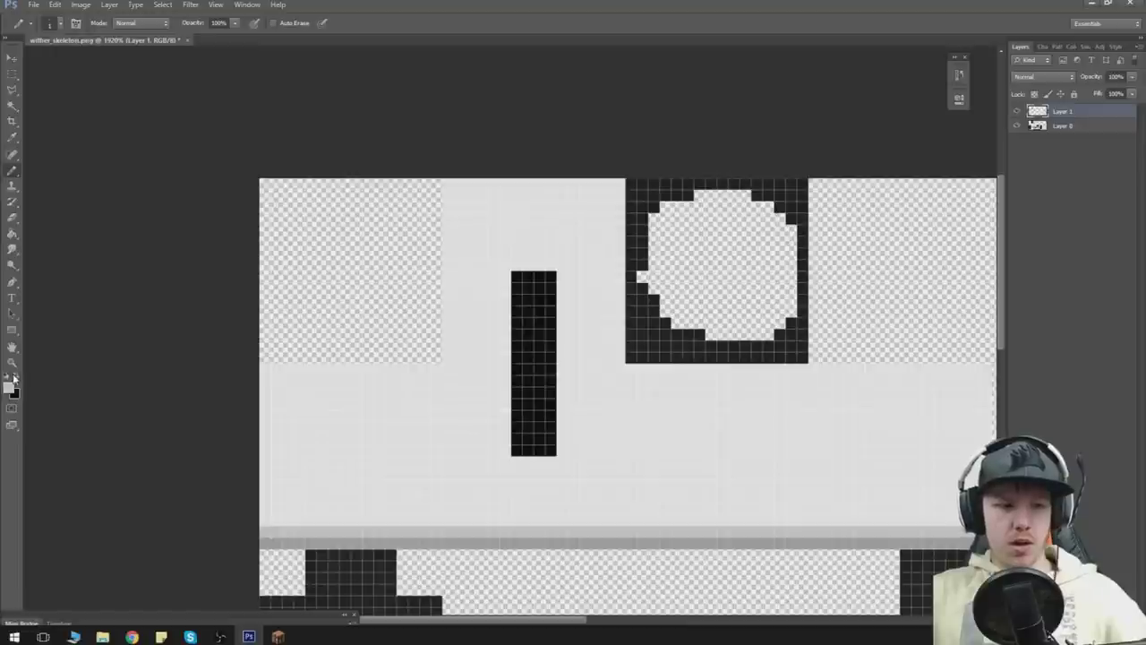
pyautogui.click(12, 136)
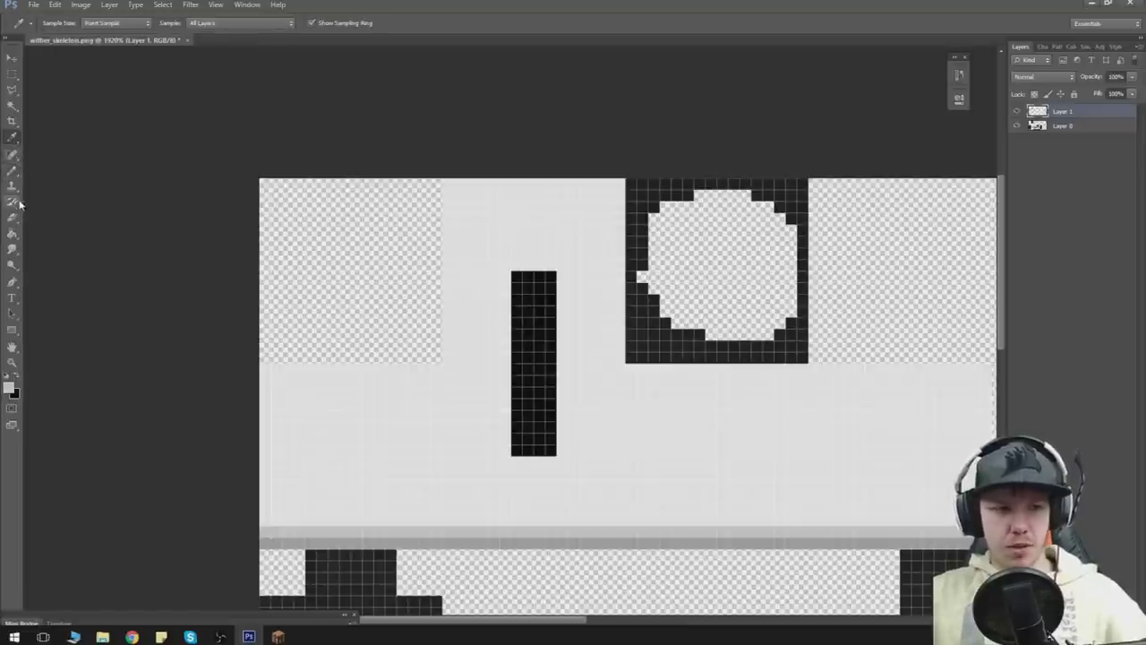
pyautogui.click(14, 170)
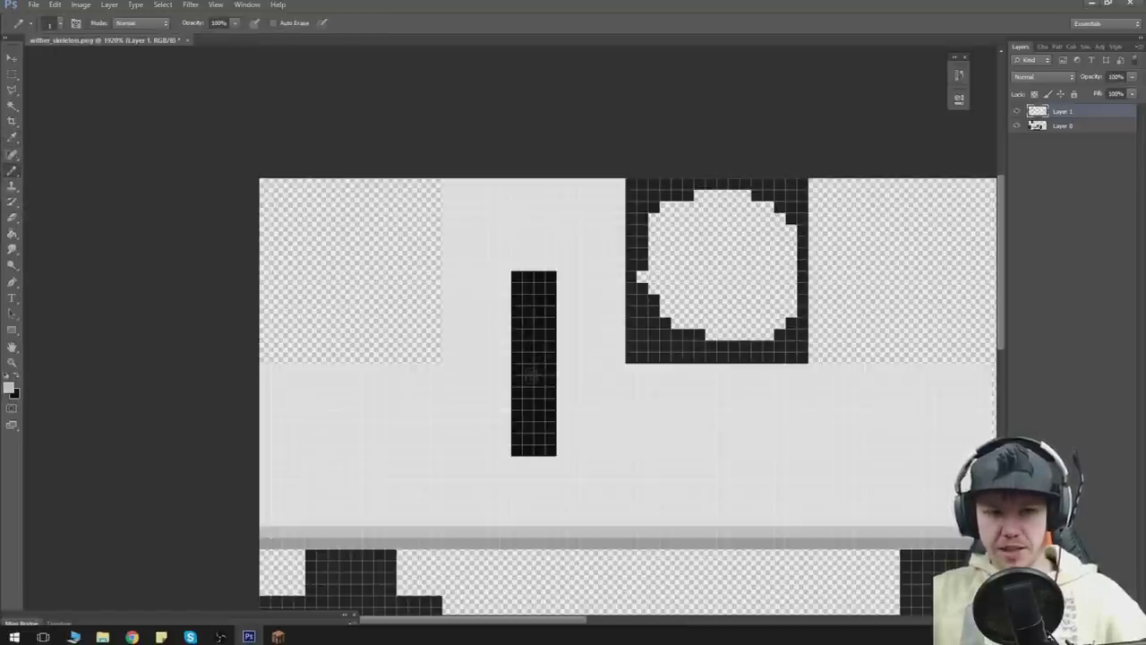
pyautogui.moveTo(529, 370)
pyautogui.mouseDown()
pyautogui.moveTo(542, 370)
pyautogui.moveTo(552, 346)
pyautogui.moveTo(517, 347)
pyautogui.moveTo(539, 334)
pyautogui.mouseUp()
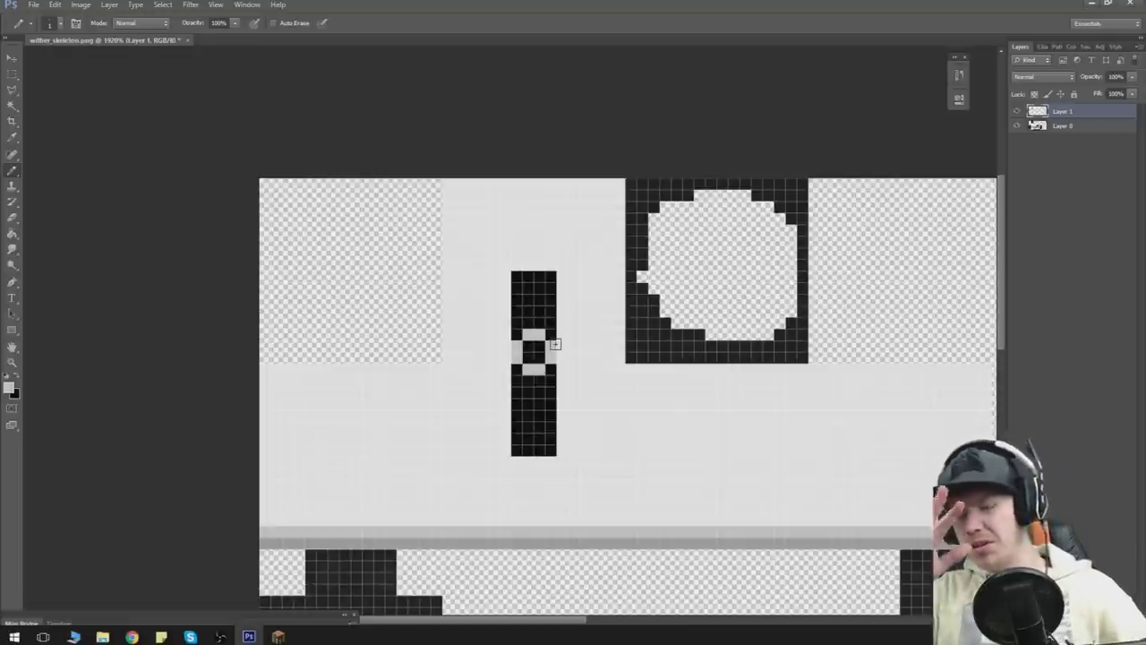
pyautogui.click(12, 136)
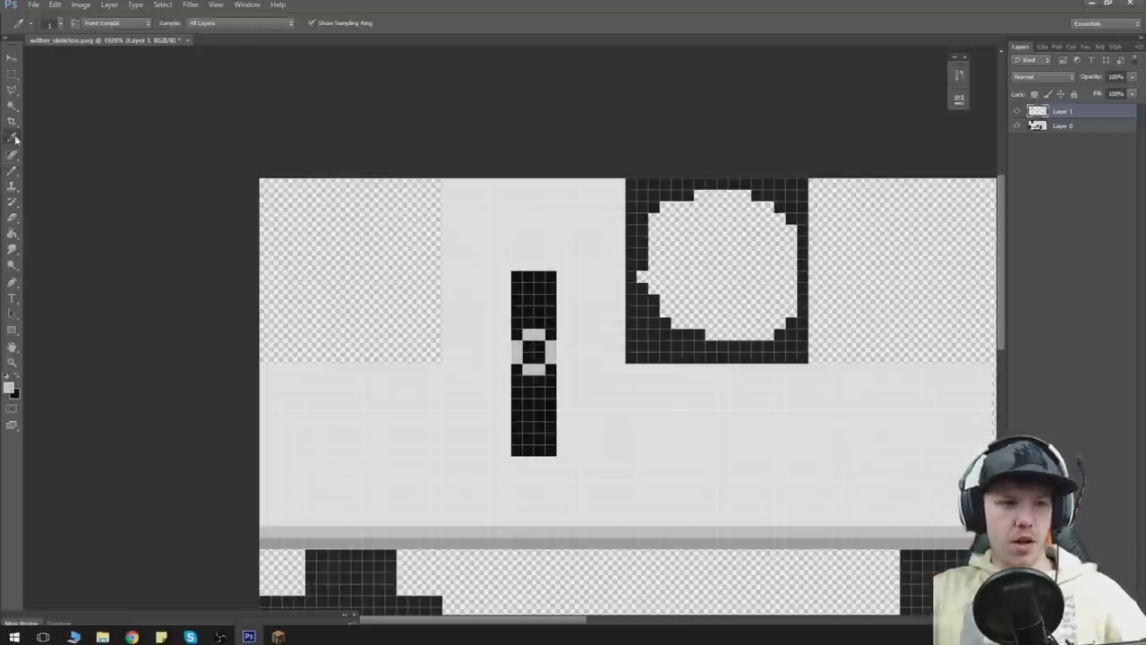
pyautogui.press('b')
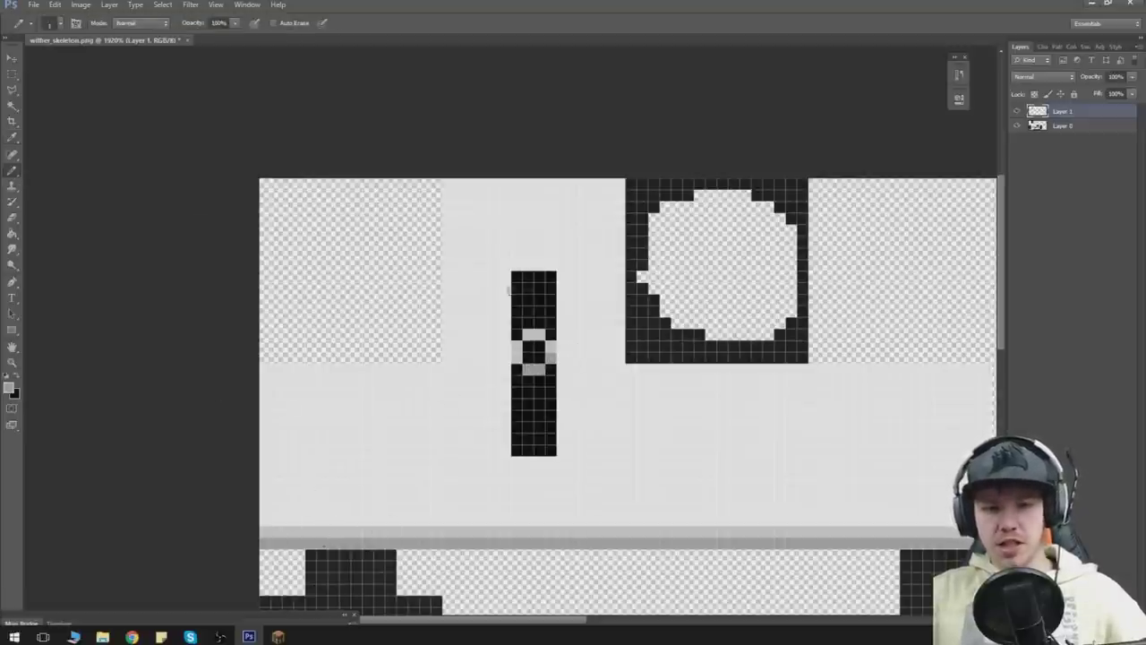
# Step: Fill the ring's two-by-two centre with pale cyan and paint its upper-left pixel white as a highlight
pyautogui.click(13, 392)
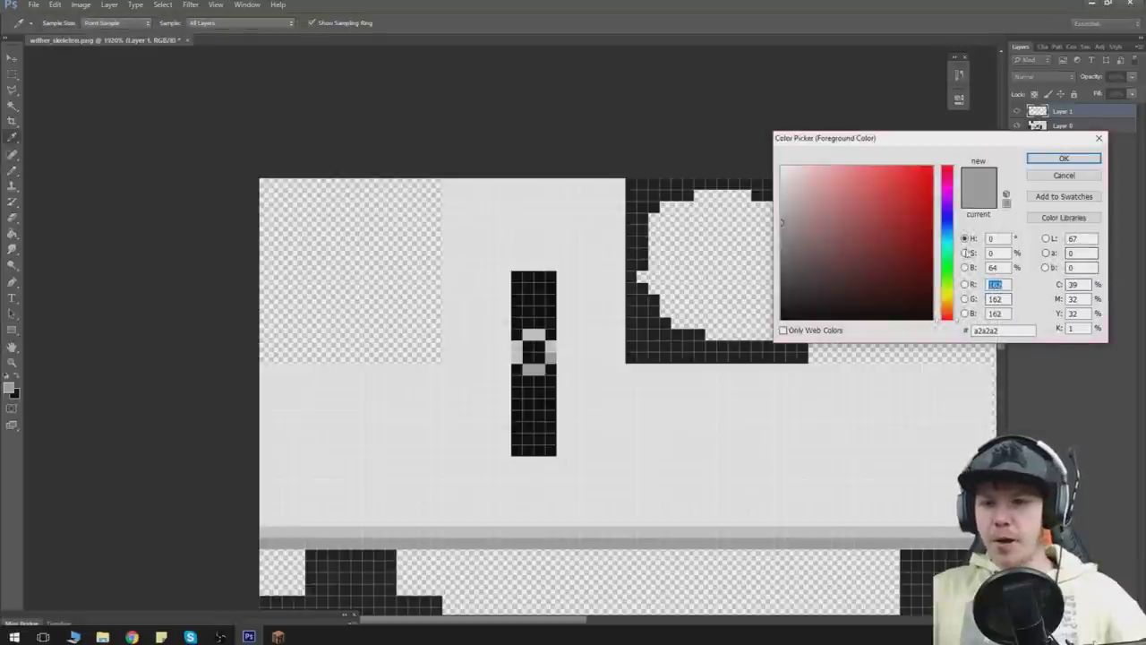
pyautogui.click(947, 243)
pyautogui.click(803, 173)
pyautogui.click(1059, 161)
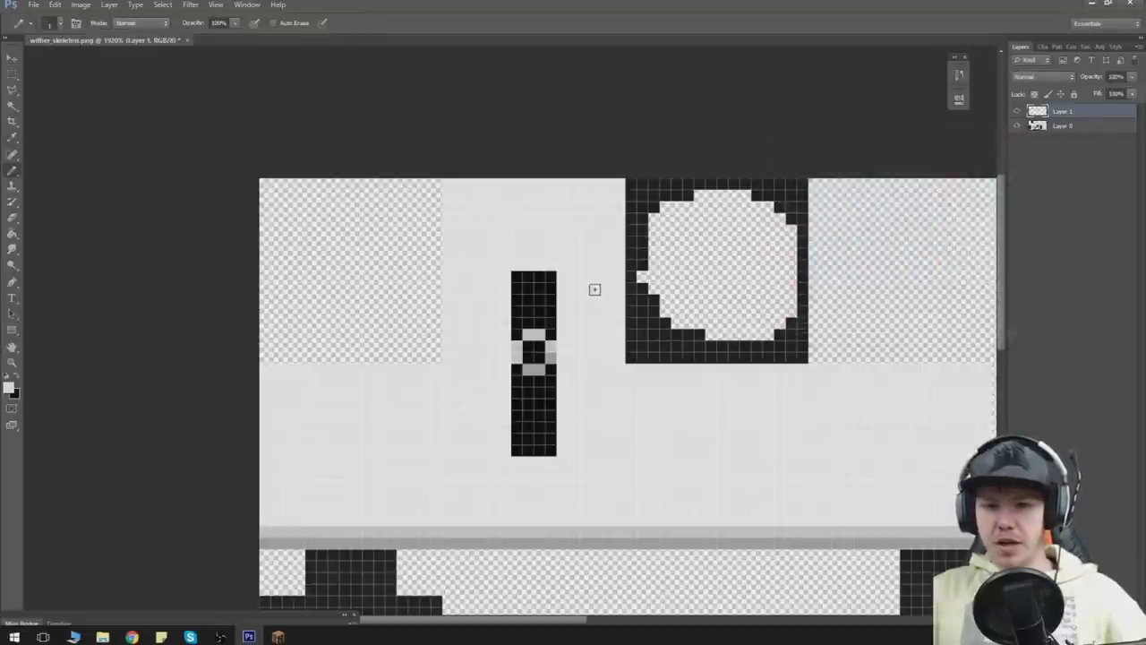
pyautogui.moveTo(539, 346); pyautogui.dragTo(539, 357)
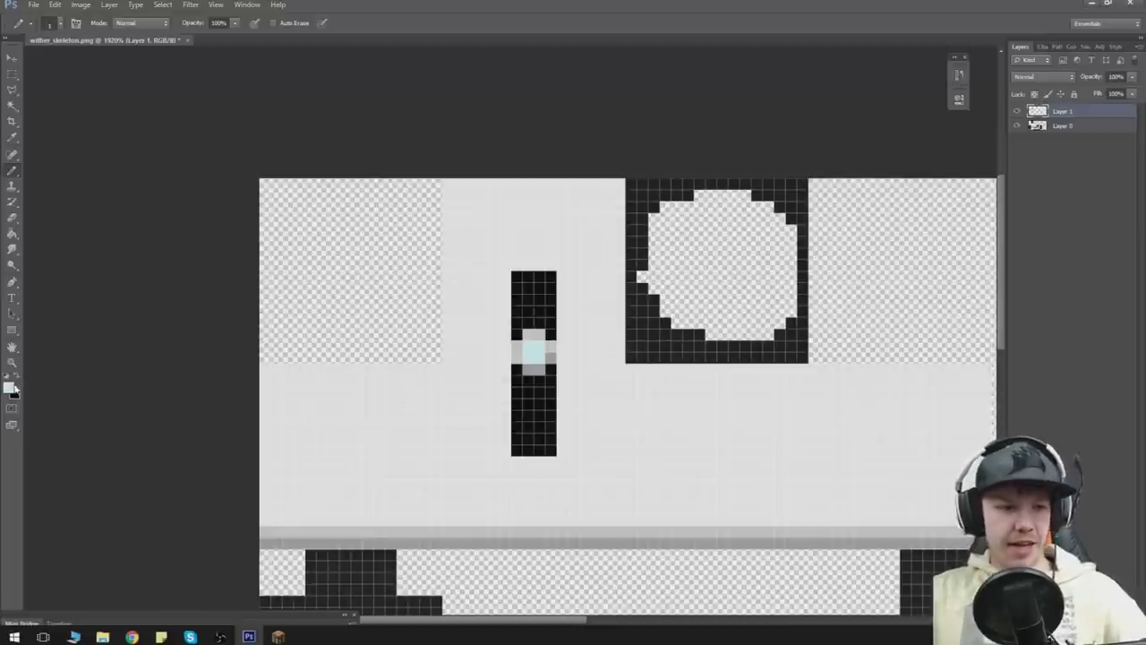
pyautogui.click(10, 387)
pyautogui.click(1063, 158)
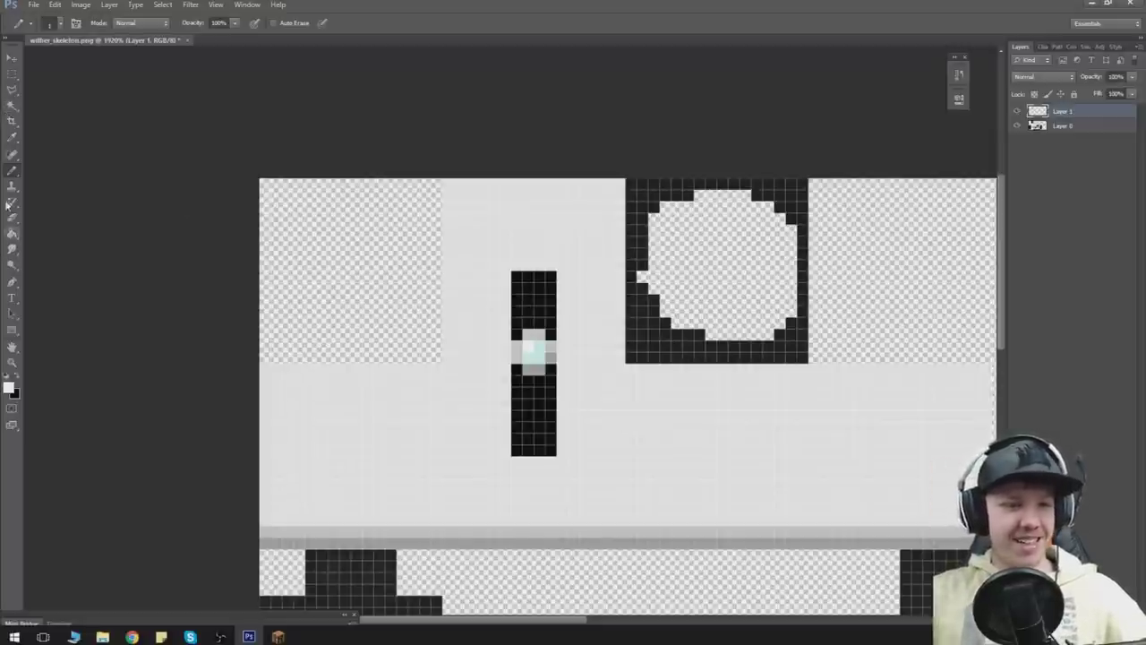
# Step: With grey #a2a2a2, paint the right and bottom edges of two tall panels beside the slot, each five pixels wide and 22 tall
pyautogui.click(12, 137)
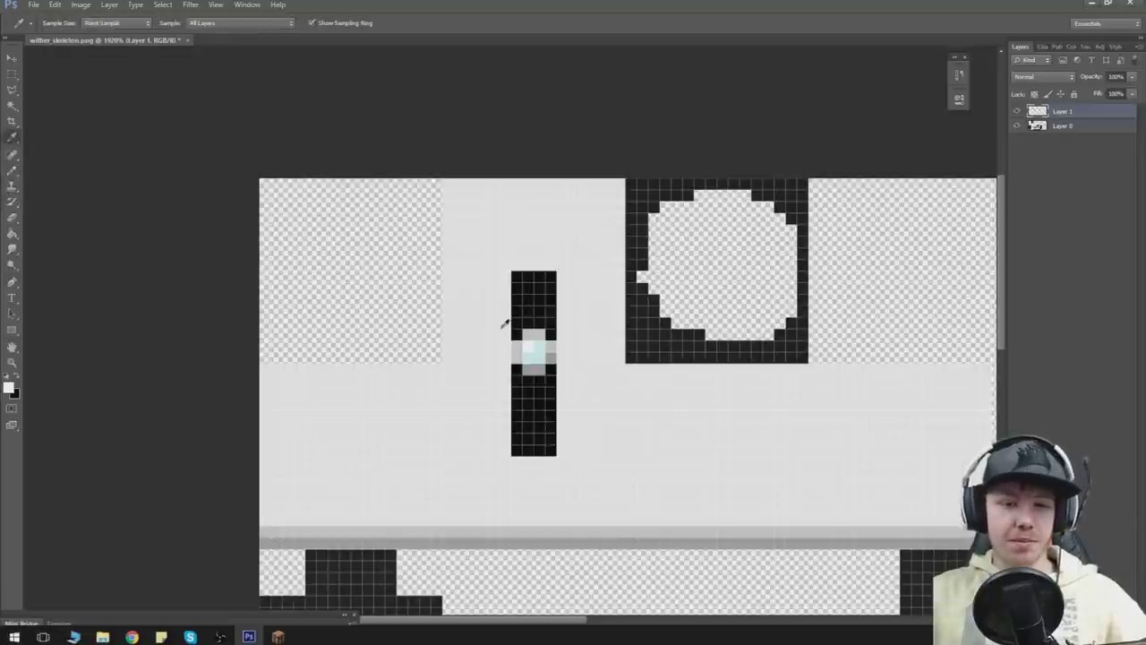
pyautogui.click(524, 342)
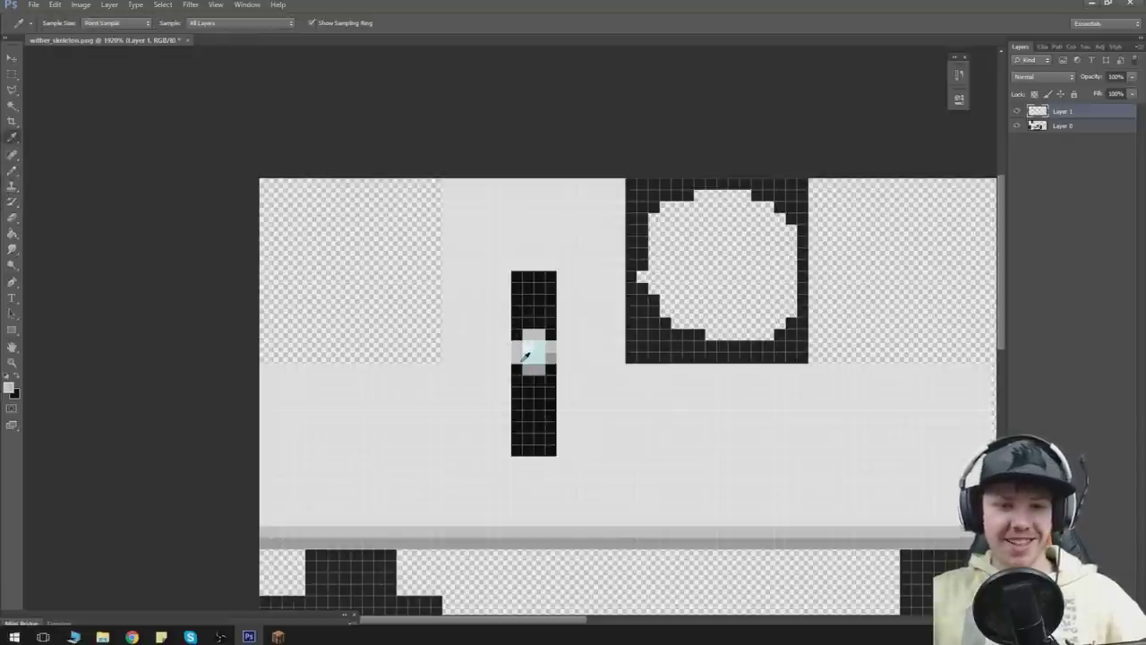
pyautogui.press('b')
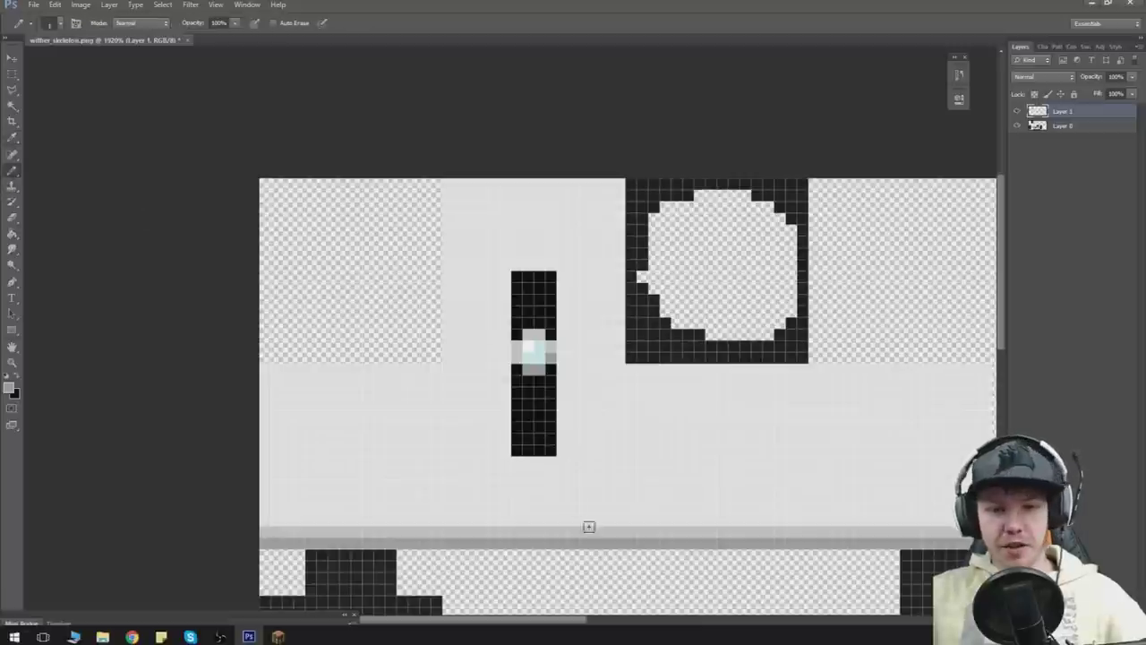
pyautogui.moveTo(561, 484)
pyautogui.mouseDown()
pyautogui.moveTo(614, 490)
pyautogui.moveTo(580, 489)
pyautogui.moveTo(603, 484)
pyautogui.moveTo(594, 289)
pyautogui.moveTo(606, 238)
pyautogui.mouseUp()
pyautogui.hotkey('ctrl', 'z')
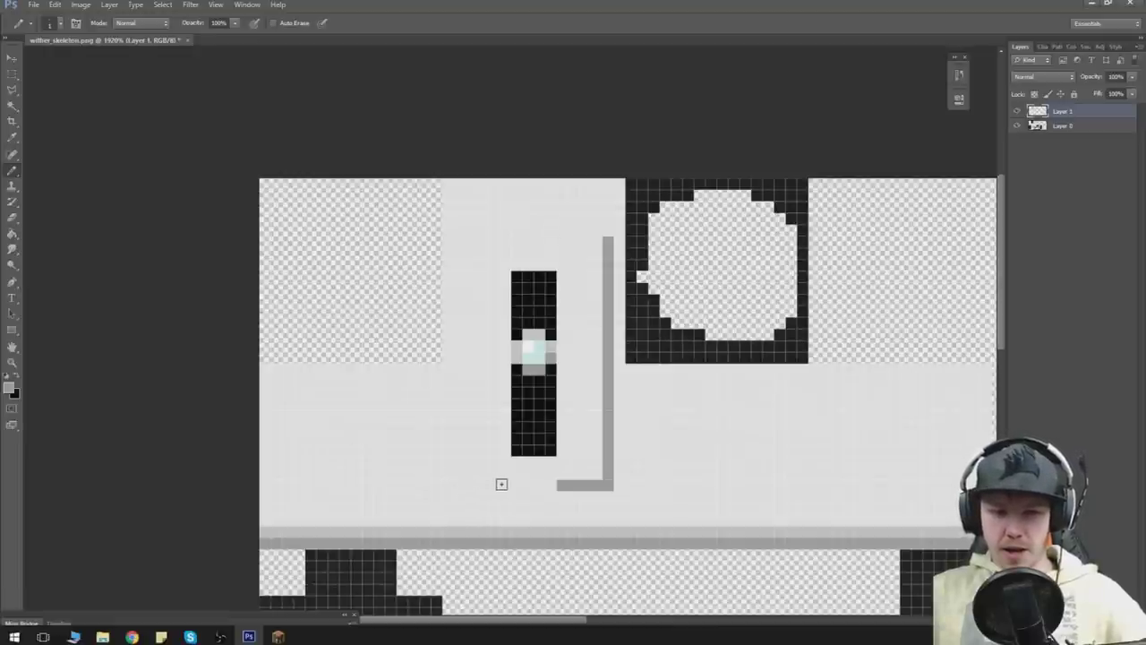
pyautogui.keyDown('shift'); pyautogui.click(502, 484); pyautogui.keyUp('shift')
pyautogui.hotkey('ctrl', 'z')
pyautogui.moveTo(504, 488); pyautogui.dragTo(514, 260)
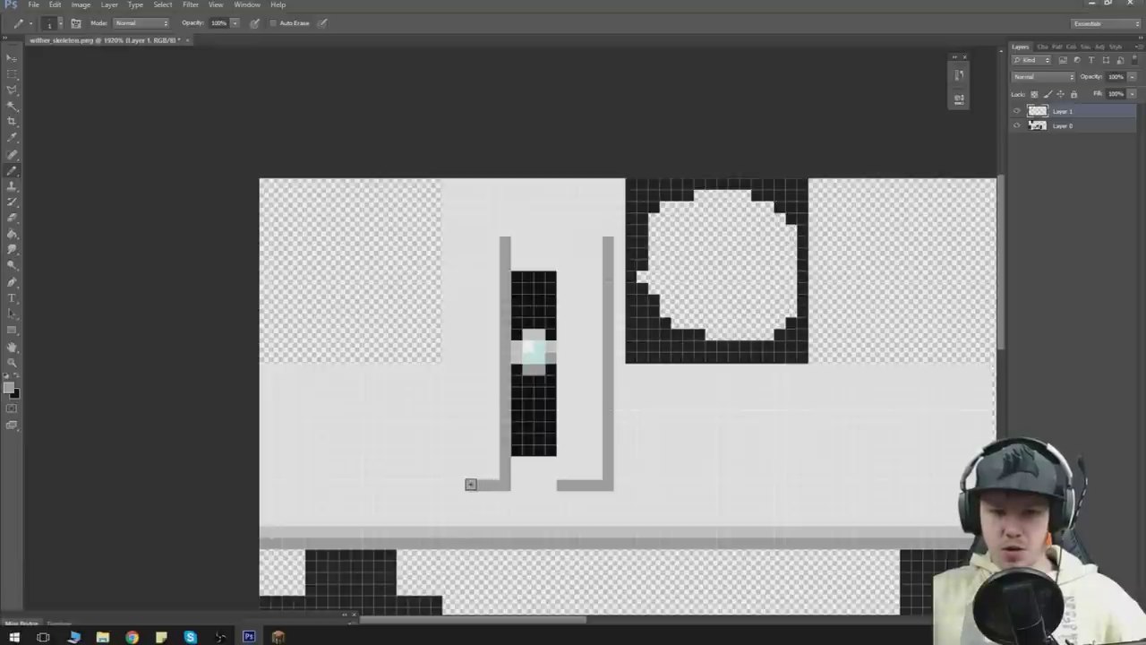
# Step: Paint the left and top edges of both panels in a lighter grey, and fill their interiors with #dfdfdf
pyautogui.click(9, 386)
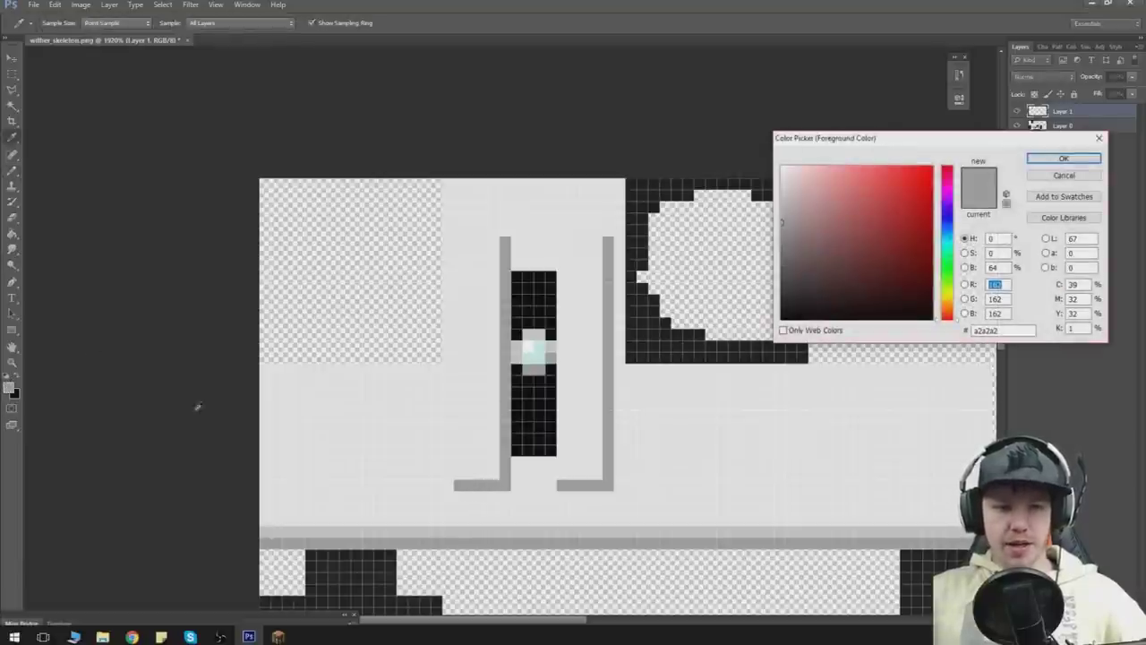
pyautogui.click(1062, 158)
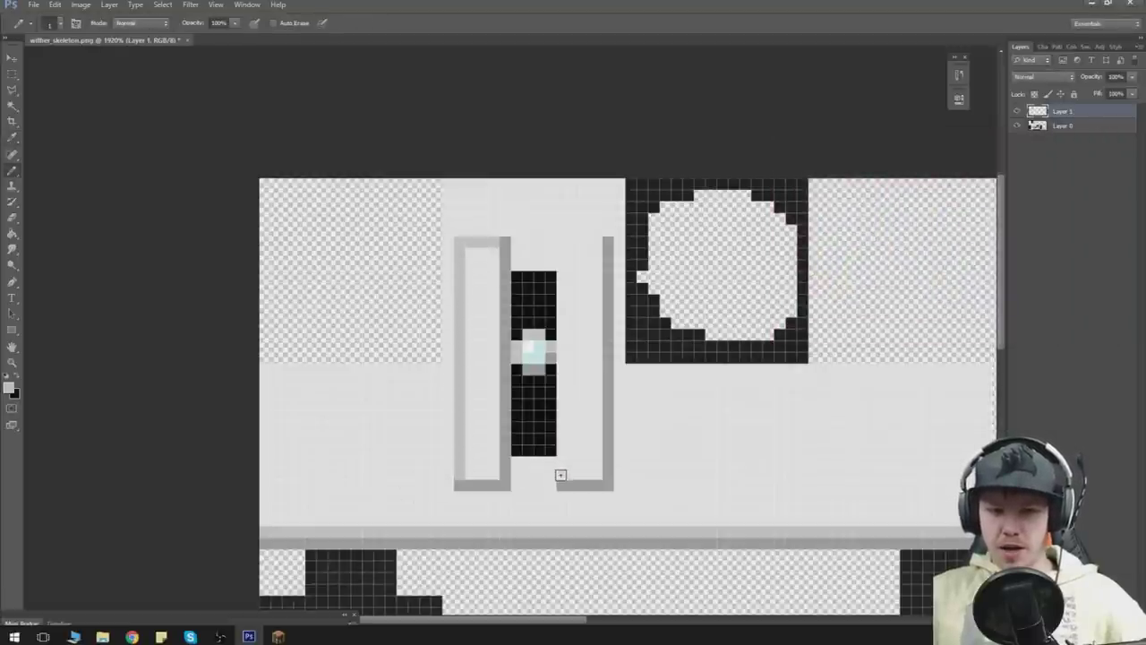
pyautogui.keyDown('shift'); pyautogui.click(561, 245); pyautogui.keyUp('shift')
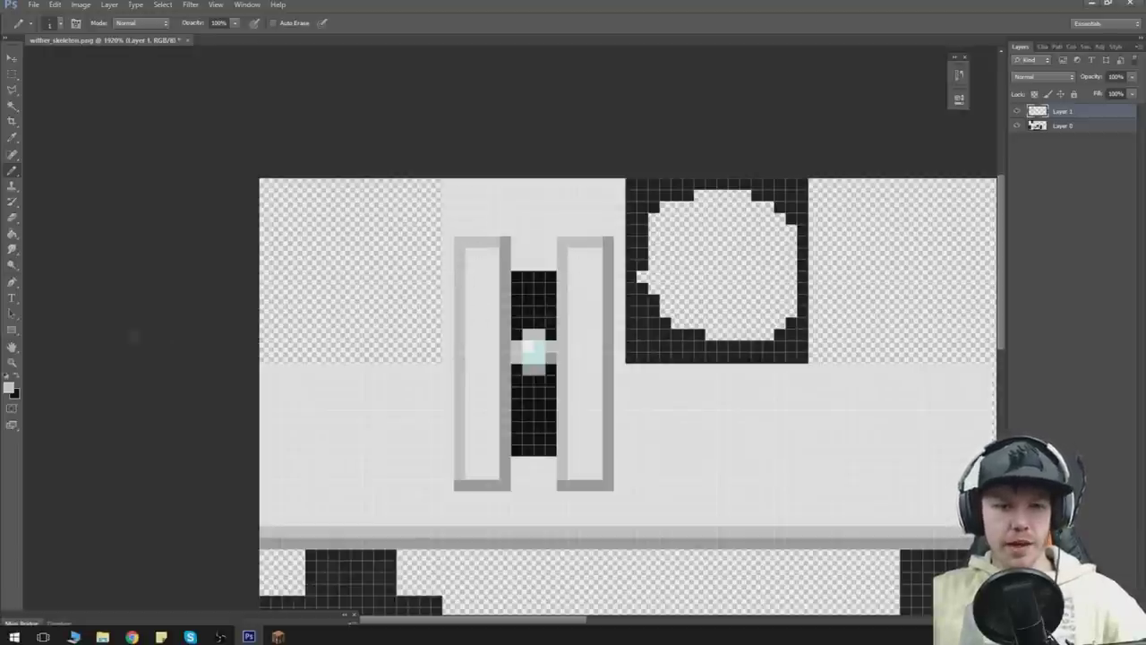
pyautogui.click(9, 387)
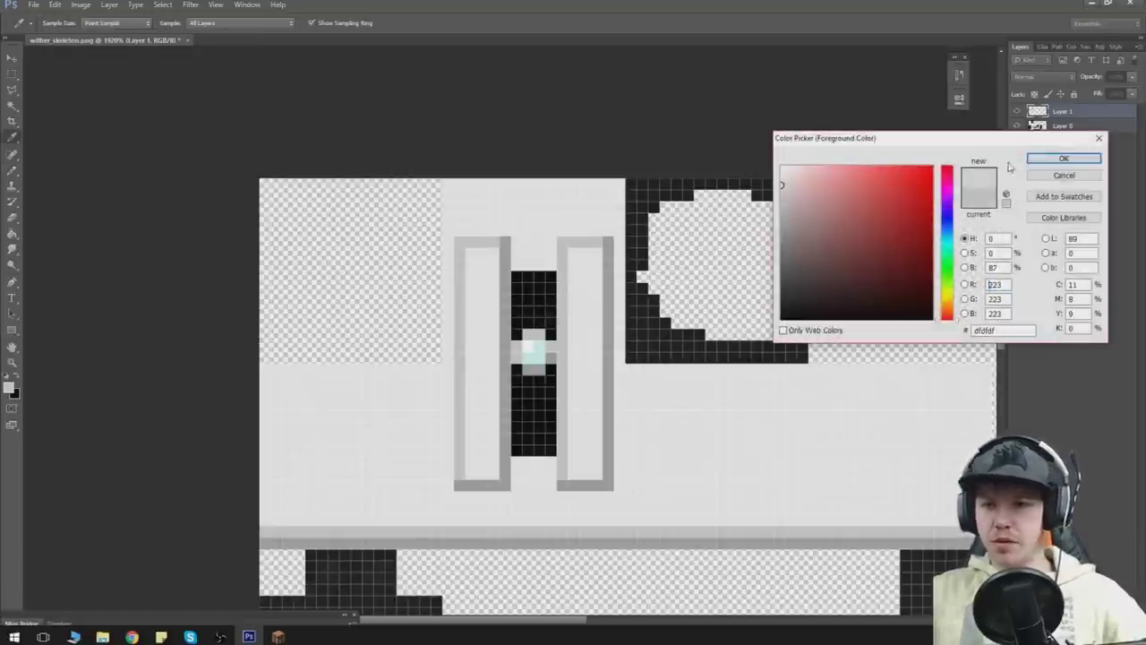
pyautogui.click(1038, 159)
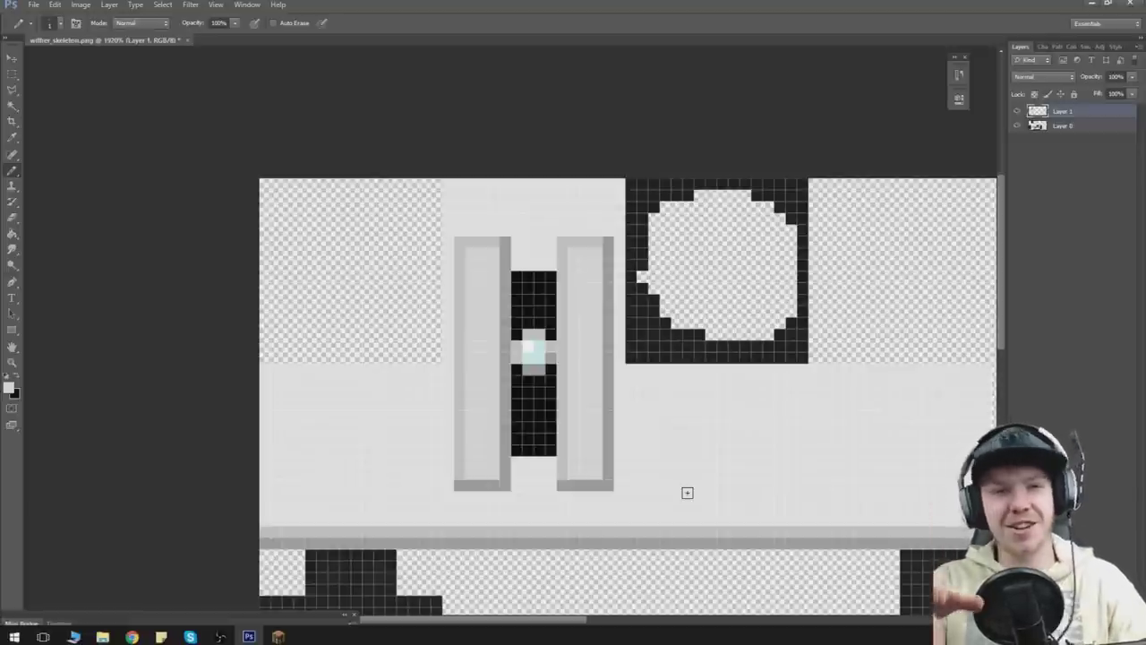
# Step: Save the texture as a PNG over the existing wither_skeleton.png in the skeleton folder
pyautogui.hotkey('ctrl', 'shift', 's')
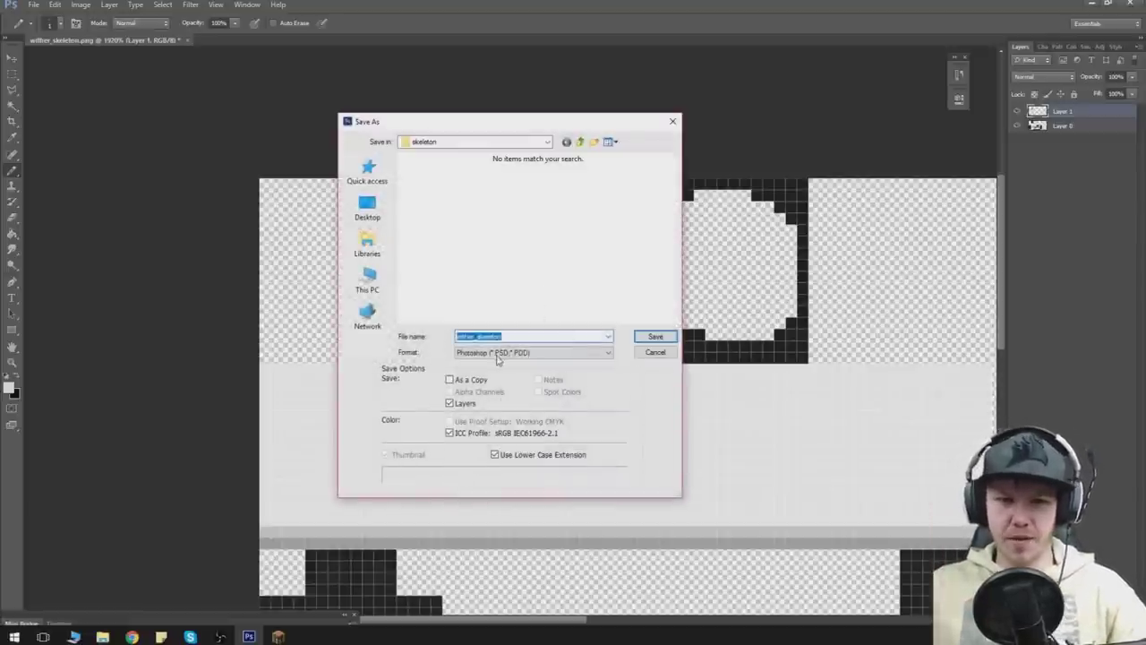
pyautogui.click(497, 352)
pyautogui.click(564, 496)
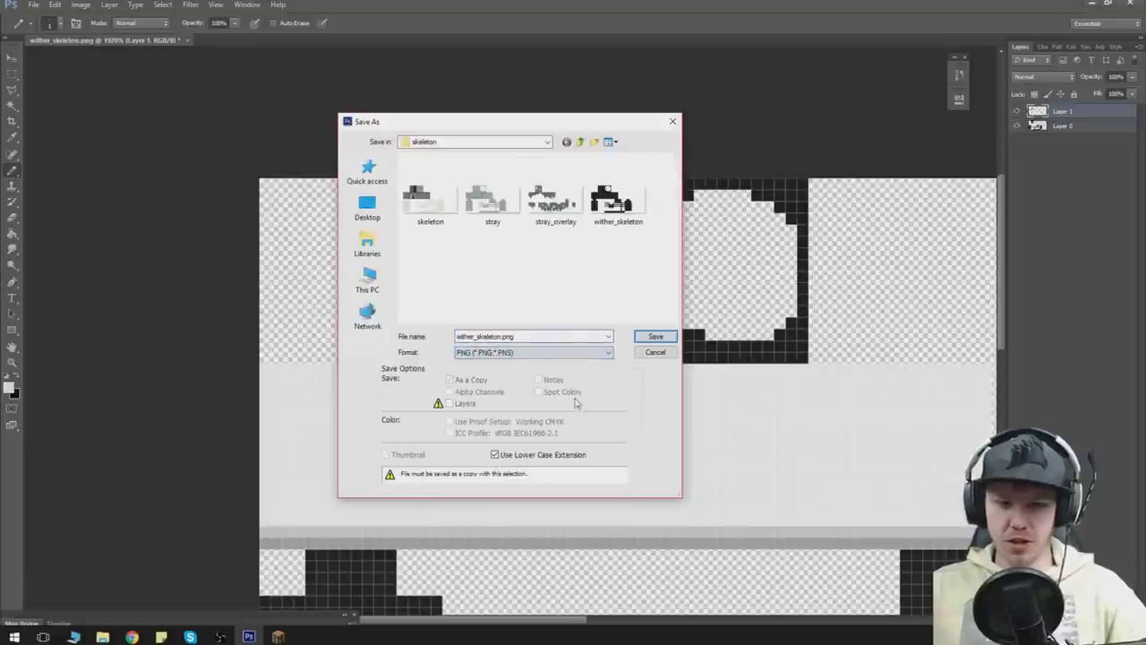
pyautogui.click(654, 337)
pyautogui.press('Return')
pyautogui.press('Return')
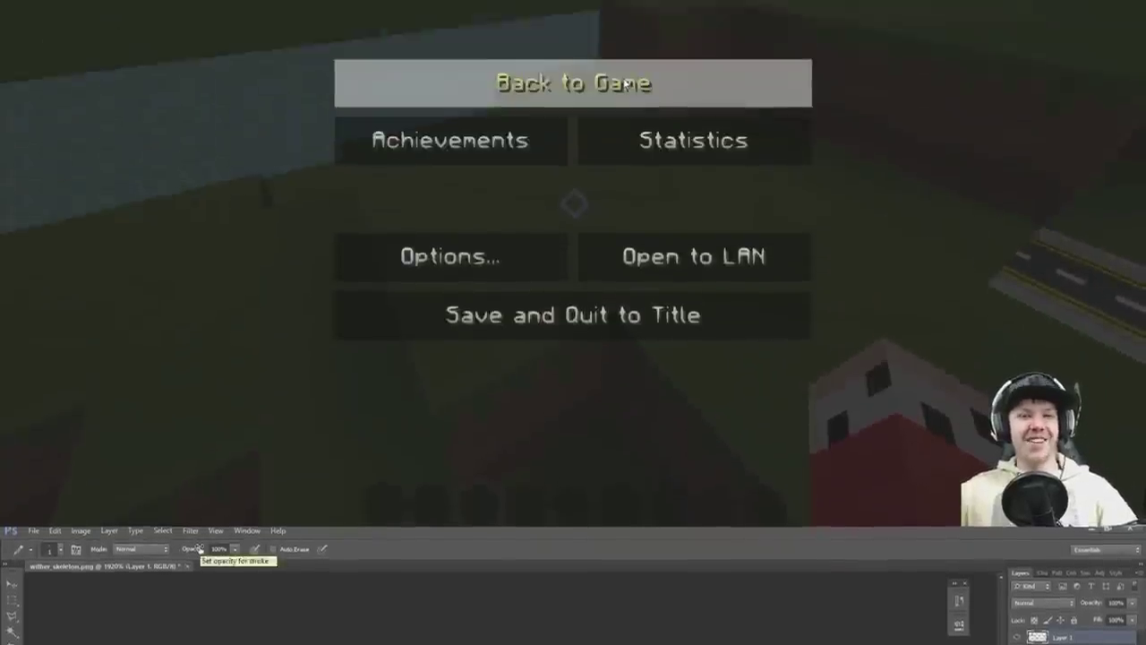
# Step: Switch to Minecraft, search the creative inventory for "melon", and put the melon block in the first hotbar slot
pyautogui.click(573, 192)
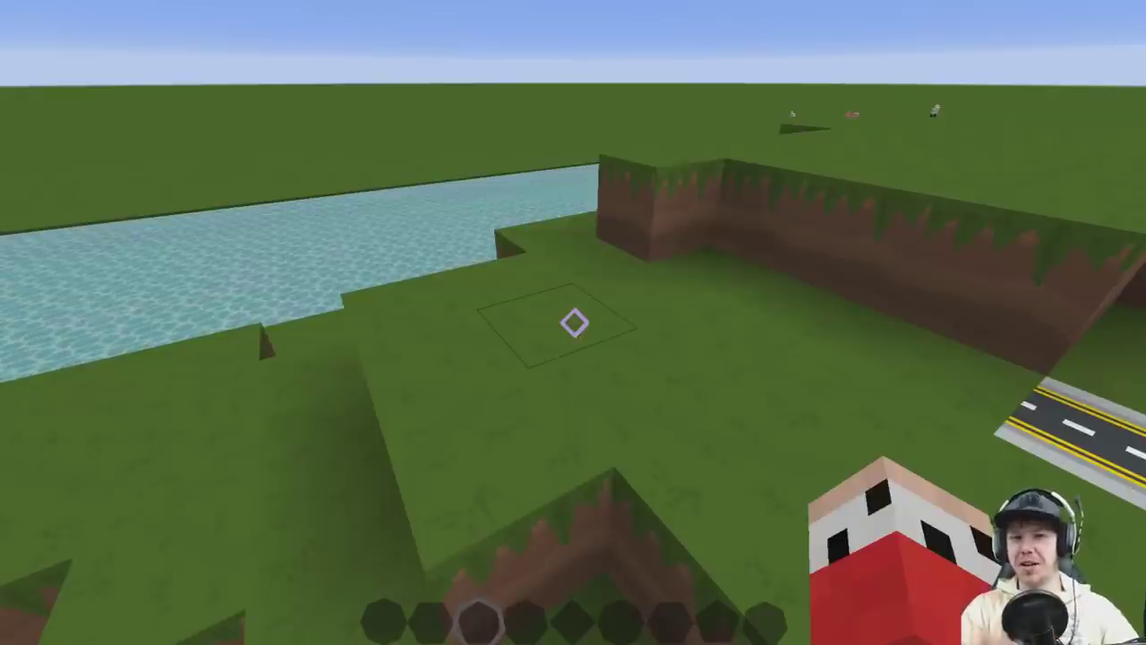
pyautogui.press('Escape')
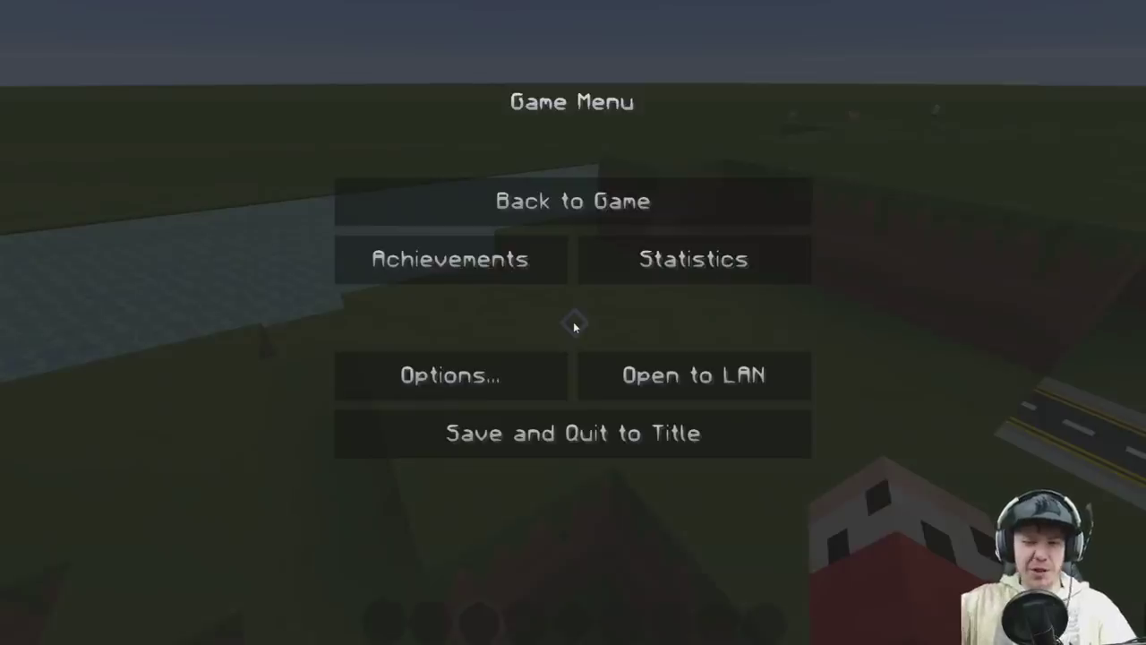
pyautogui.press('Escape')
pyautogui.press('e')
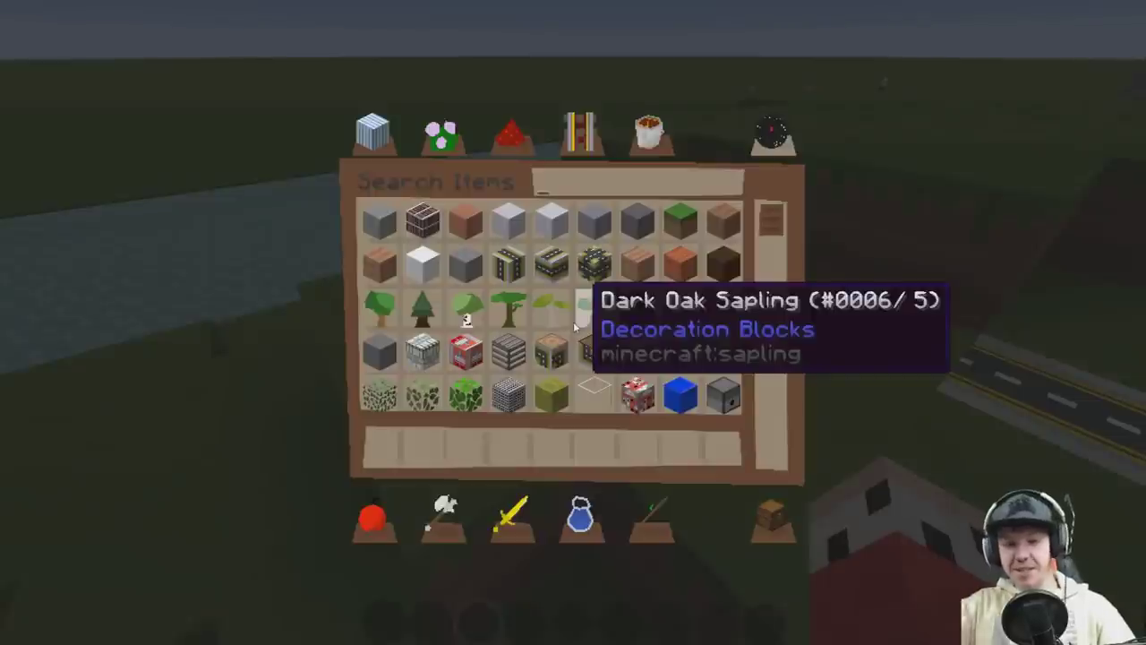
pyautogui.write('melon')
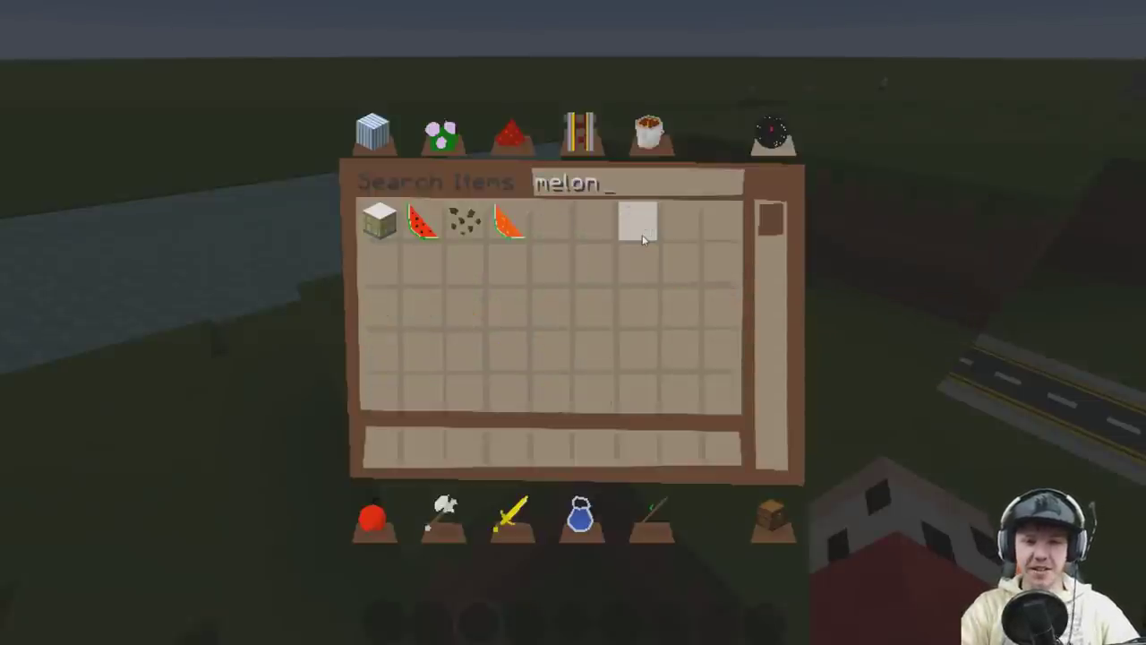
pyautogui.click(380, 221)
pyautogui.click(380, 447)
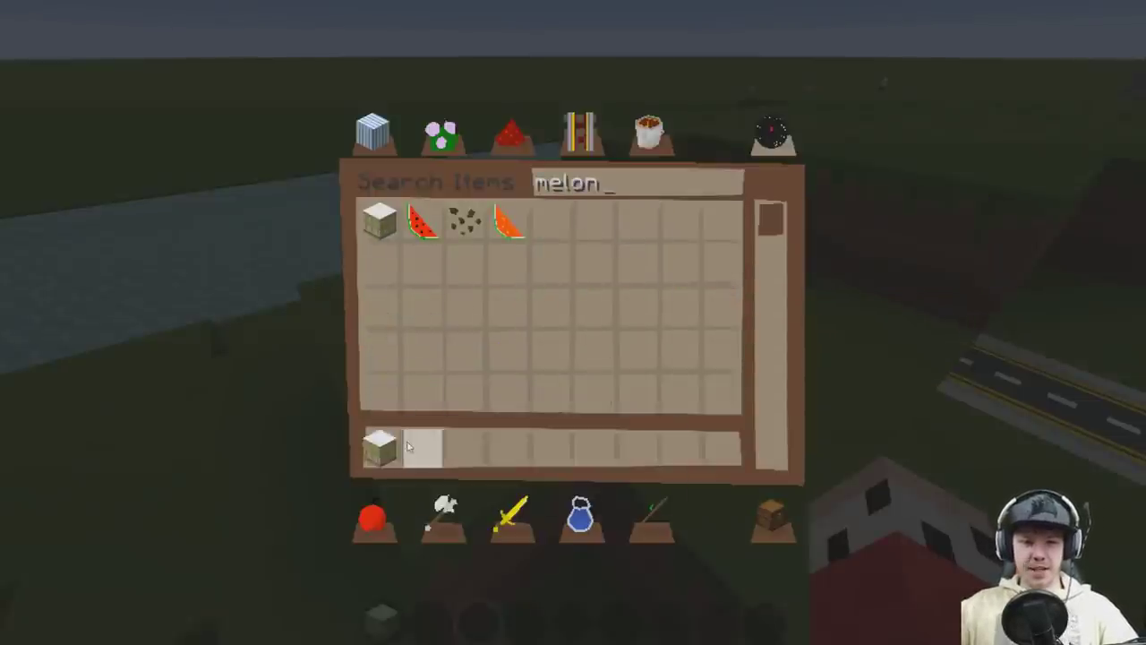
# Step: Search for "skul", put the dome-textured skull in the second hotbar slot, and place one melon block on the grass near the water
pyautogui.click(633, 152)
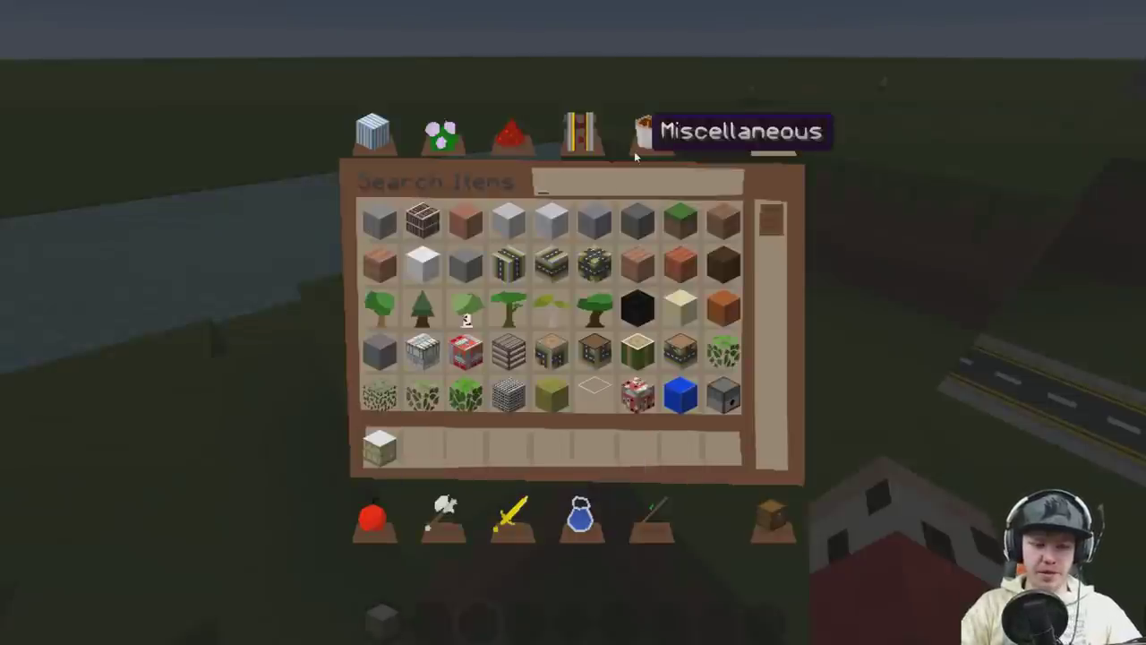
pyautogui.write('skul')
pyautogui.click(421, 221)
pyautogui.click(418, 446)
pyautogui.press('Escape')
pyautogui.press('1')
pyautogui.rightClick(572, 320)
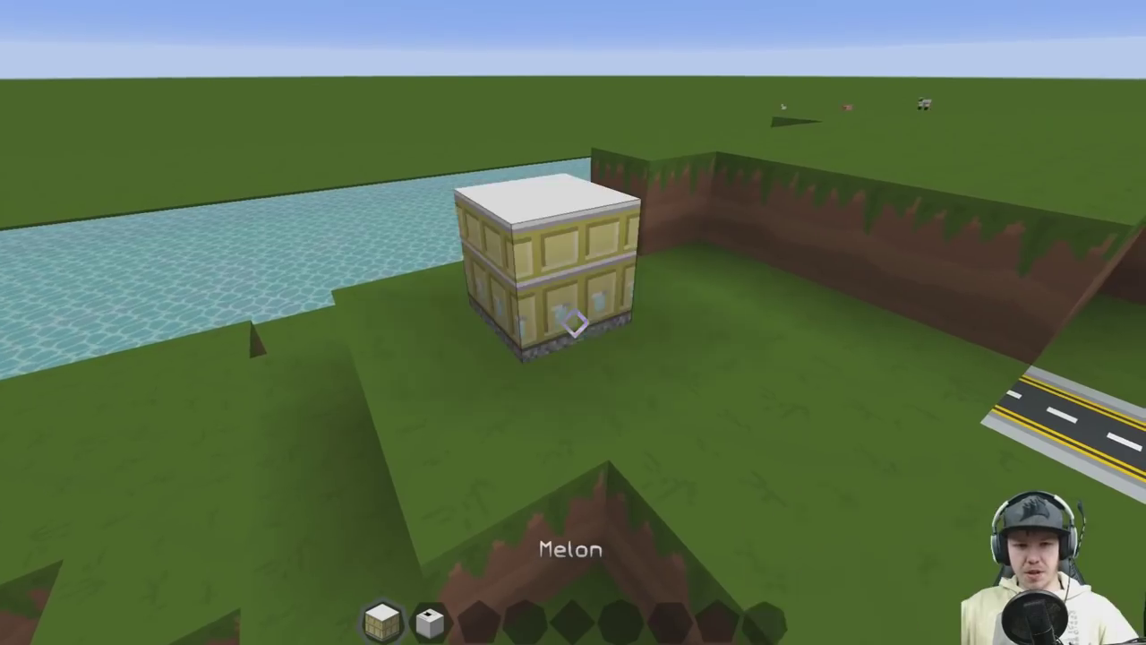
# Step: Examine the placed melon block's windows and wall panels from several sides and from farther away
pyautogui.press('a')
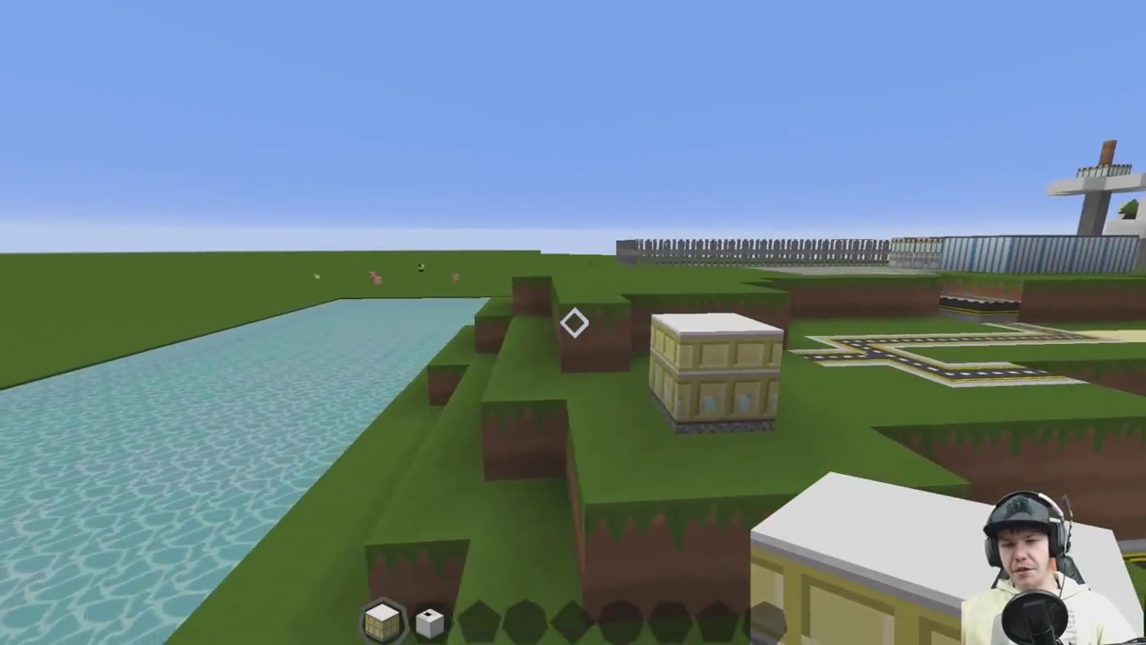
pyautogui.press('w')
pyautogui.press('shift')
pyautogui.press('s')
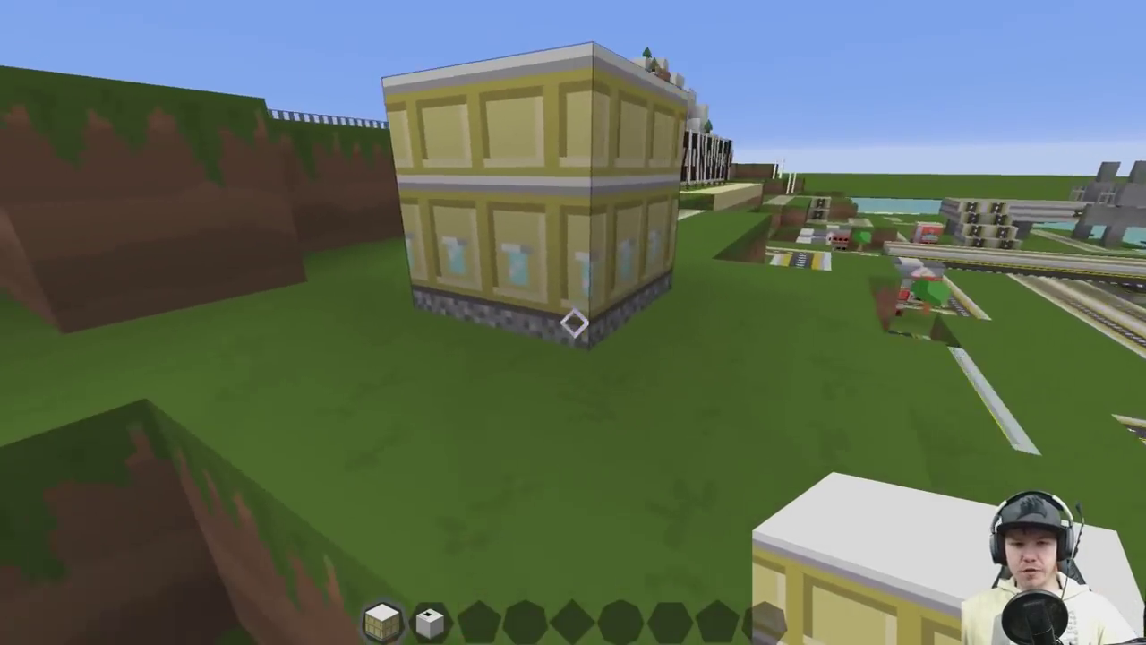
pyautogui.press('d')
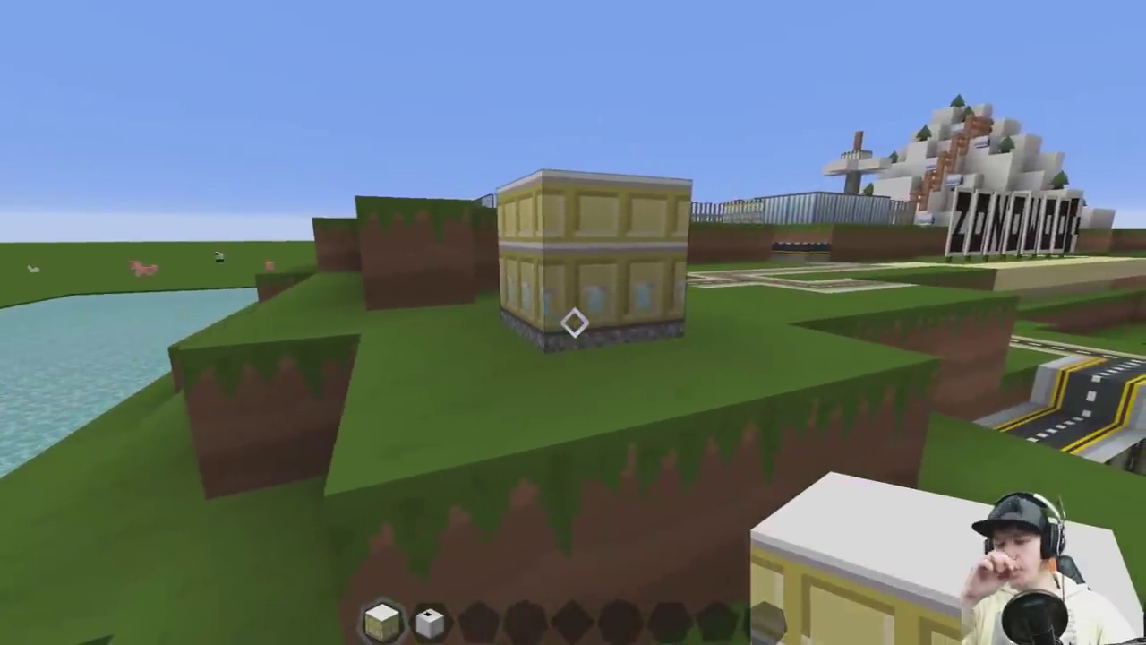
pyautogui.press('w')
pyautogui.press('d')
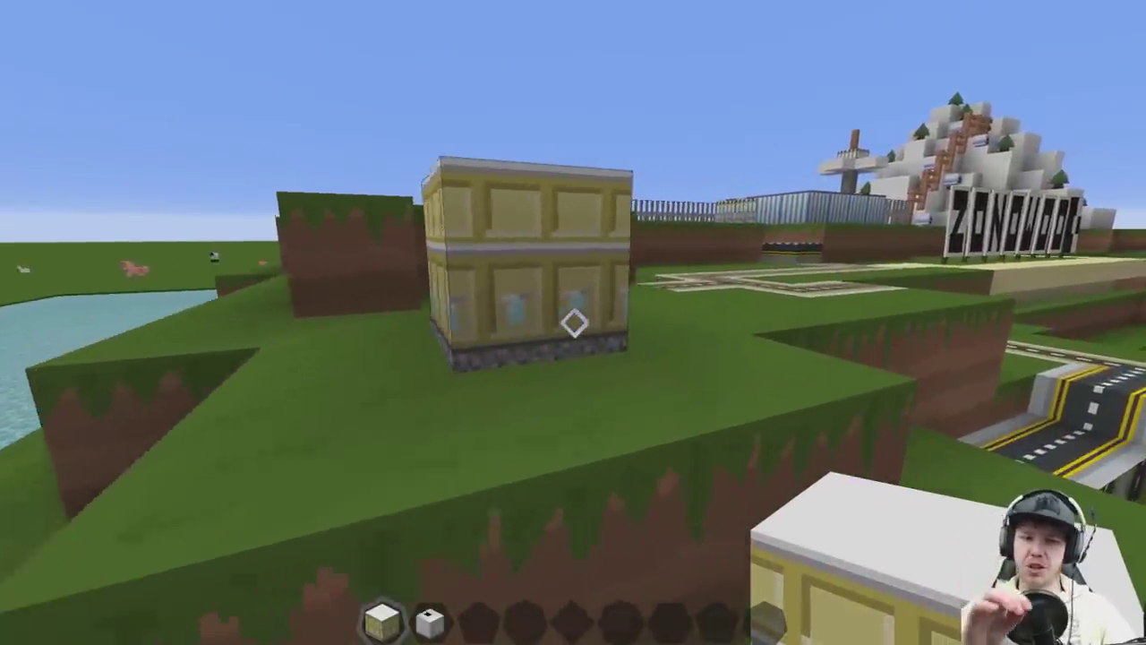
pyautogui.press('s')
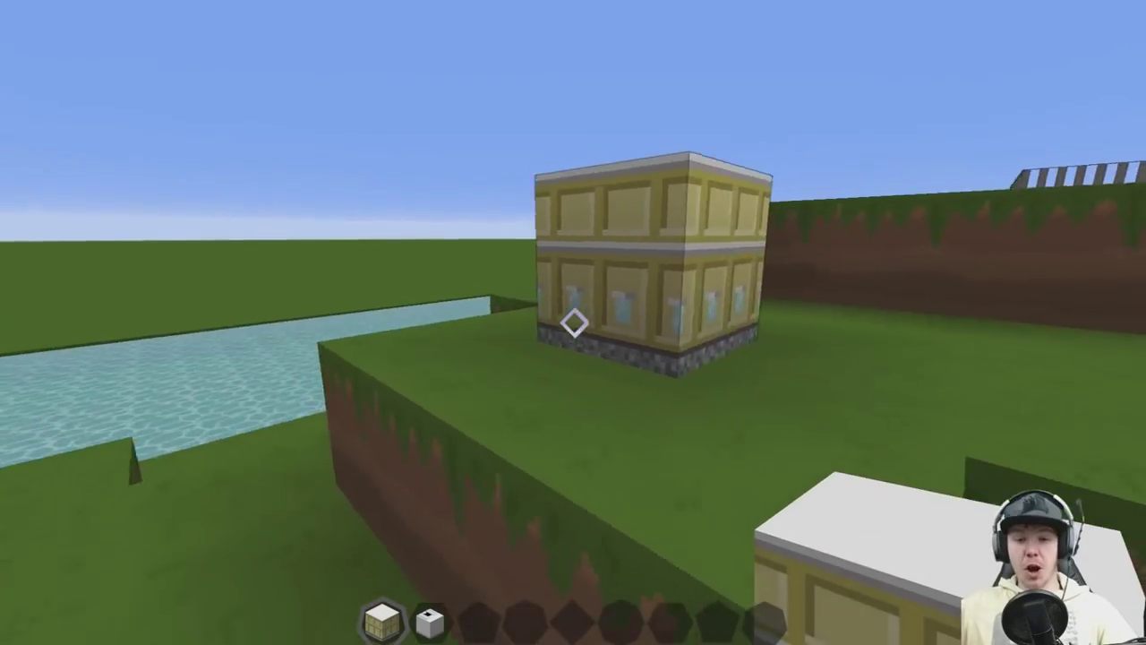
pyautogui.press('space')
pyautogui.press('s')
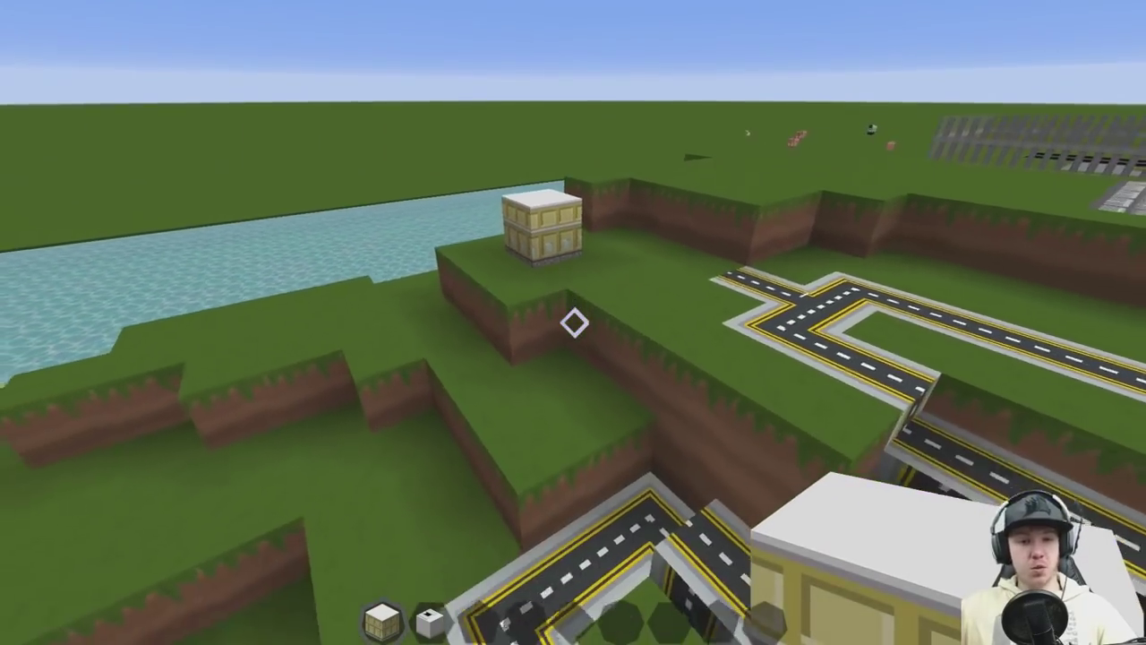
# Step: Place the dome-textured skull on top of the melon block
pyautogui.press('w')
pyautogui.press('a')
pyautogui.scroll(-2, 574, 323)
pyautogui.scroll(1, 575, 322)
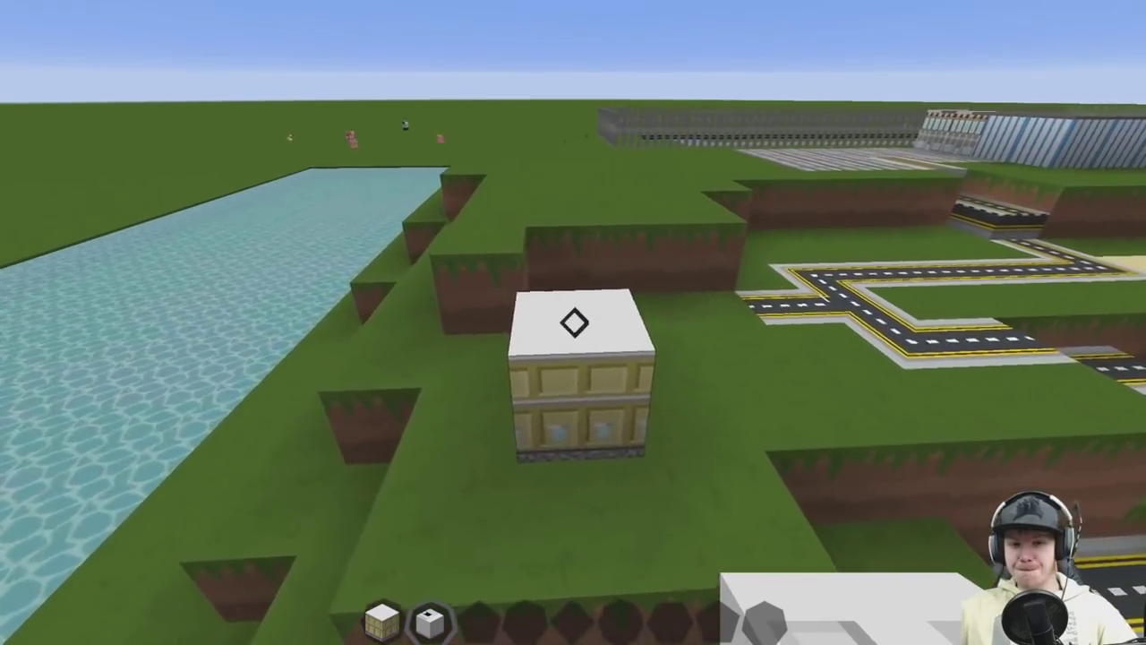
pyautogui.rightClick(575, 322)
# Step: Examine the finished observatory from above and from a distance against the surrounding miniature city
pyautogui.press('w')
pyautogui.press('space')
pyautogui.press('d')
pyautogui.press('w')
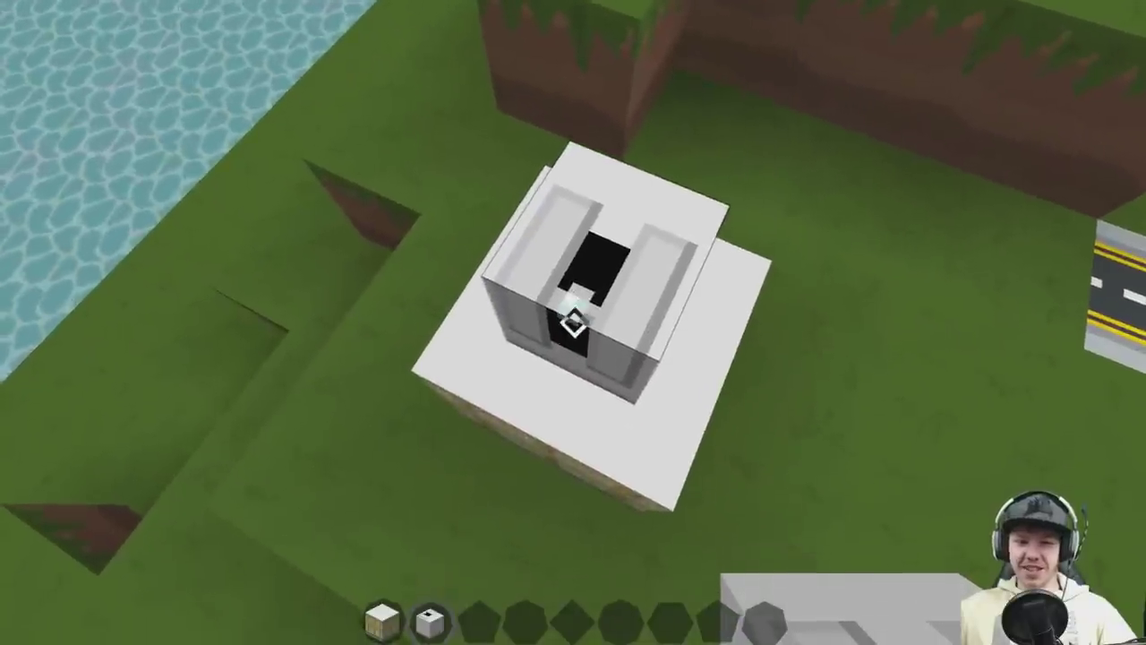
pyautogui.press('s')
pyautogui.press('space')
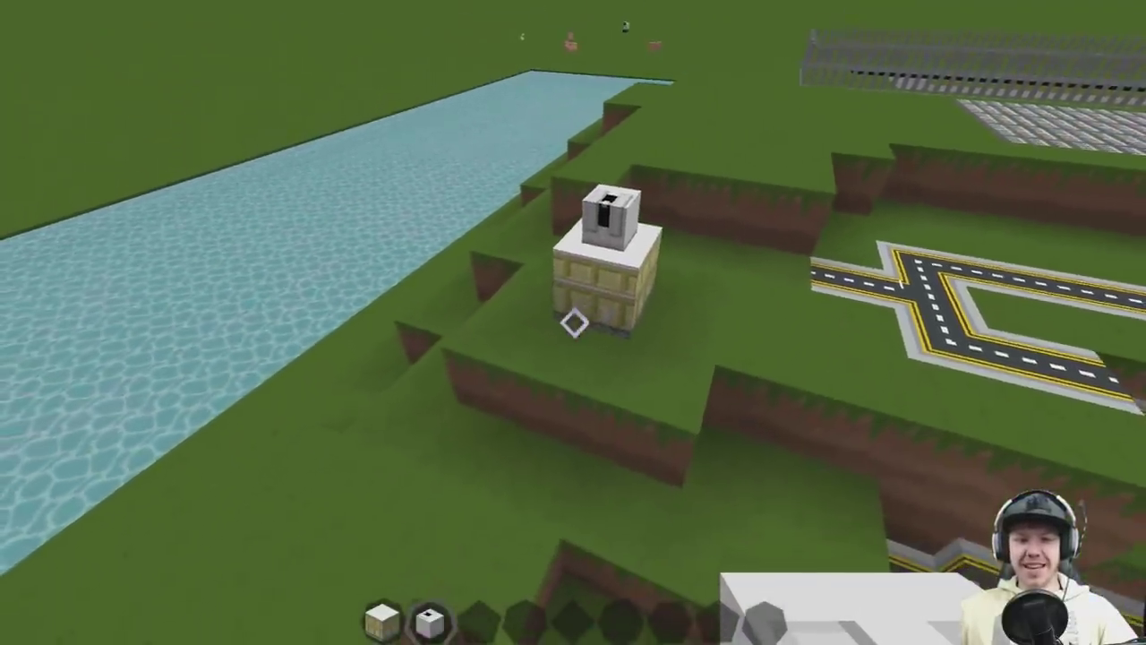
pyautogui.press('s')
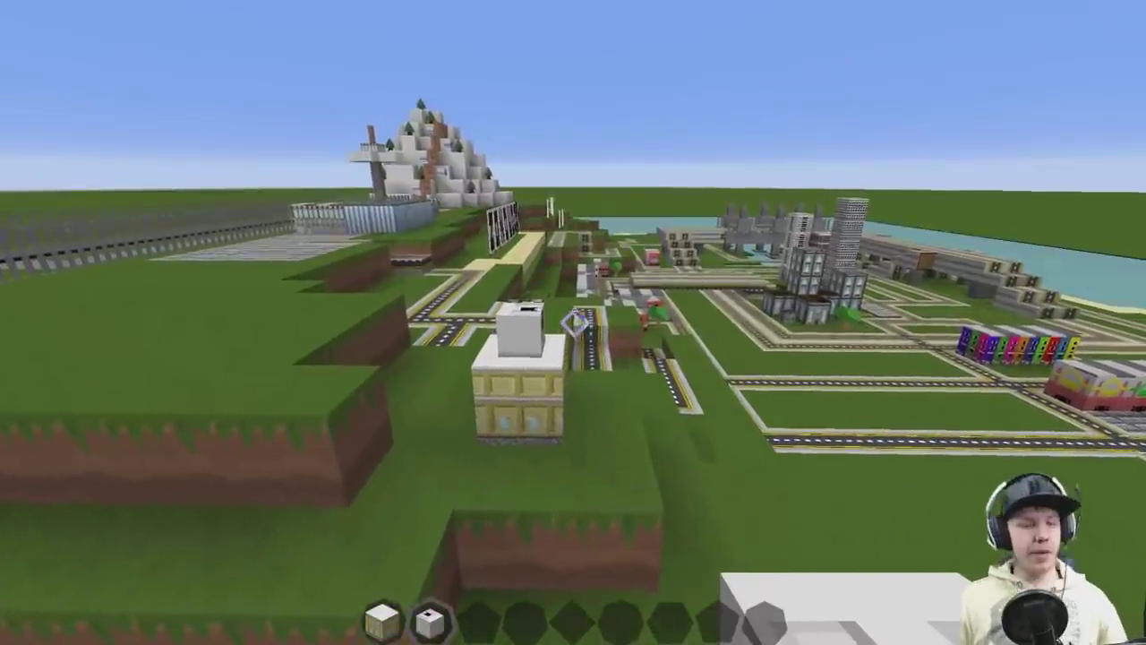
pyautogui.press('d')
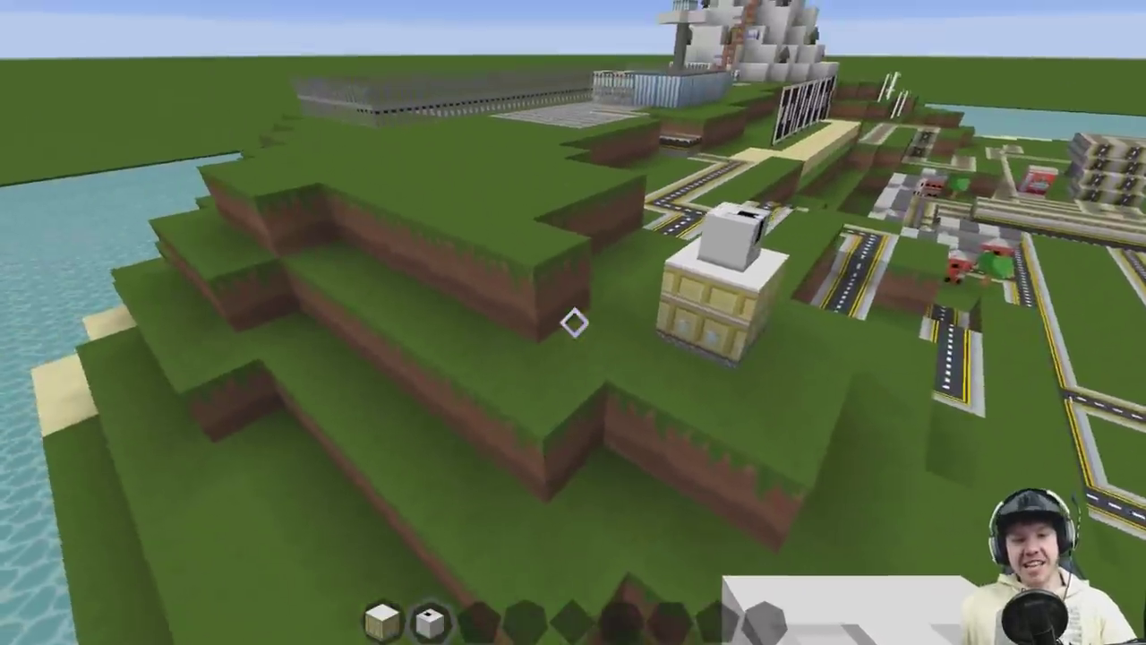
pyautogui.press('w')
pyautogui.press('s')
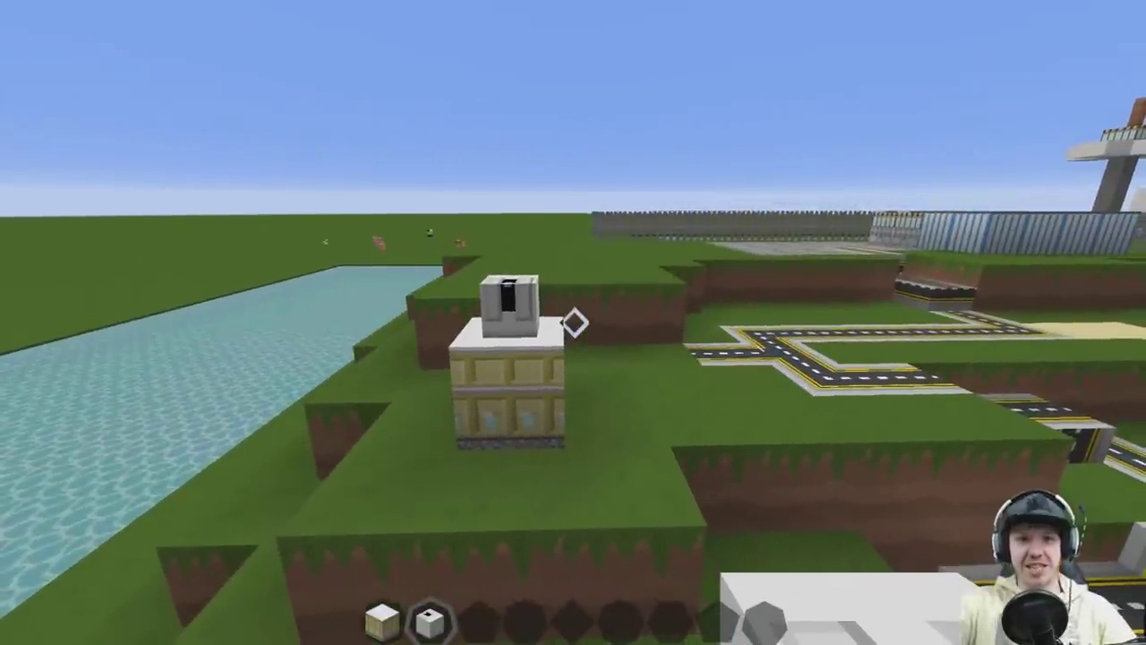
# Step: Examine the dome's slot, lens and panels up close, along with the building front beneath it
pyautogui.press('w')
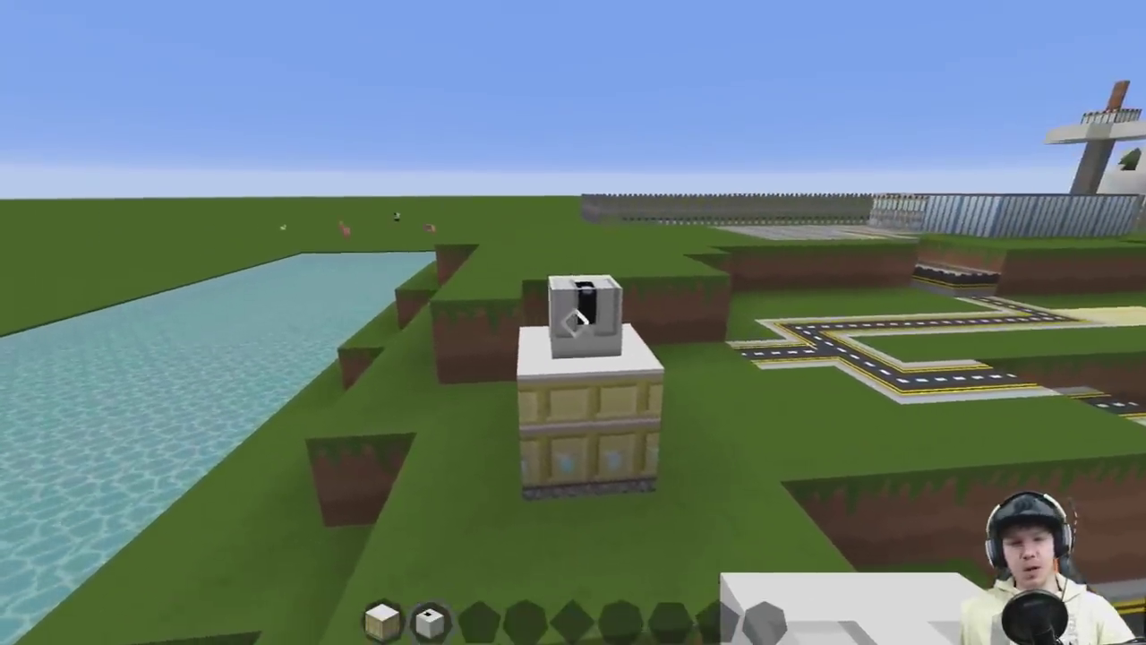
pyautogui.press('w')
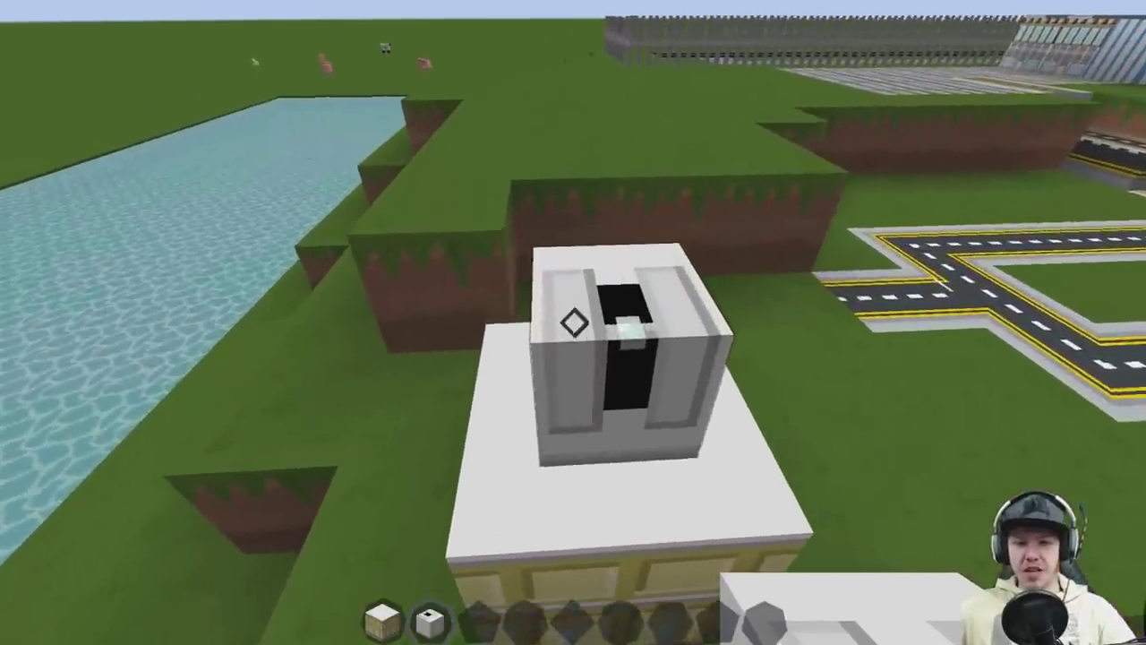
pyautogui.press('d')
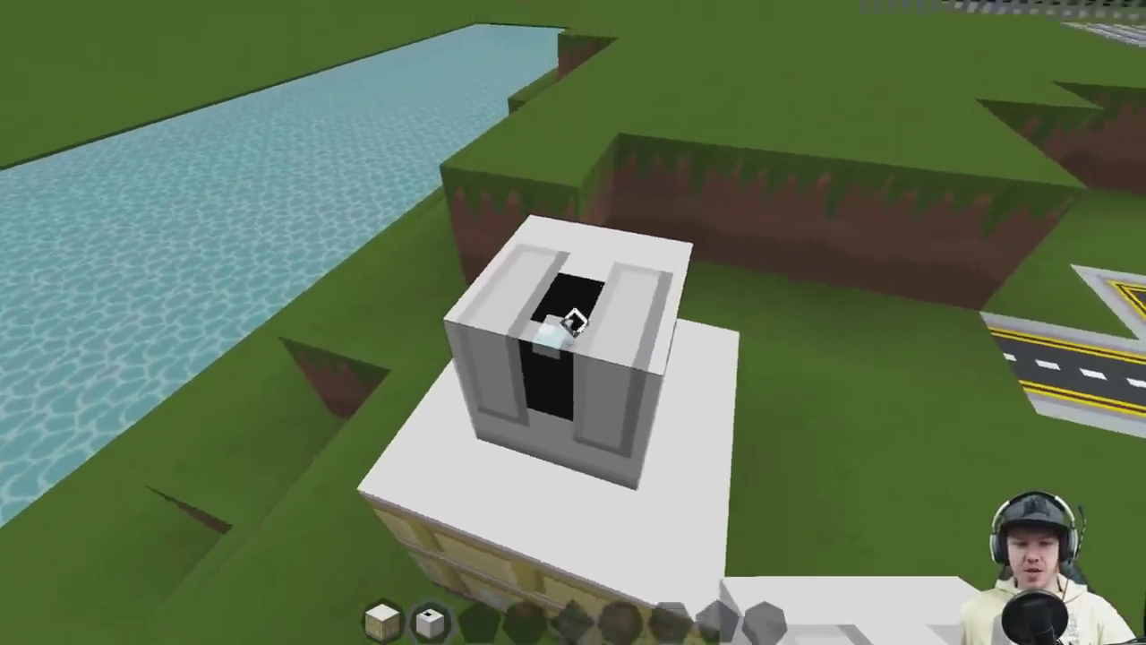
pyautogui.press('s')
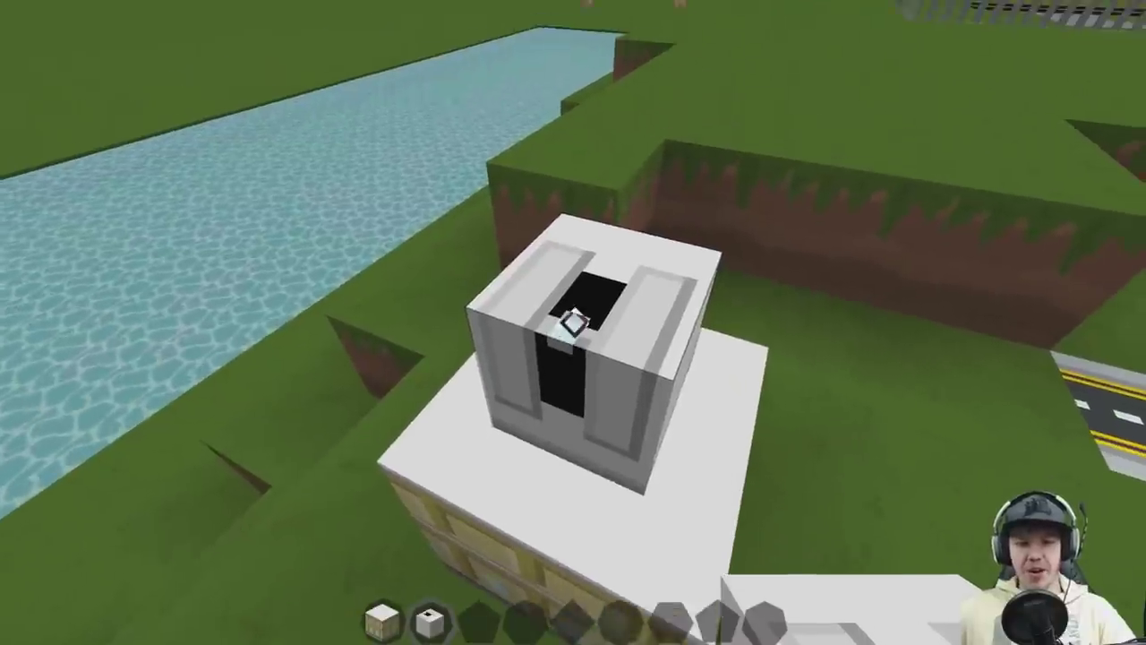
pyautogui.press('s')
pyautogui.press('w')
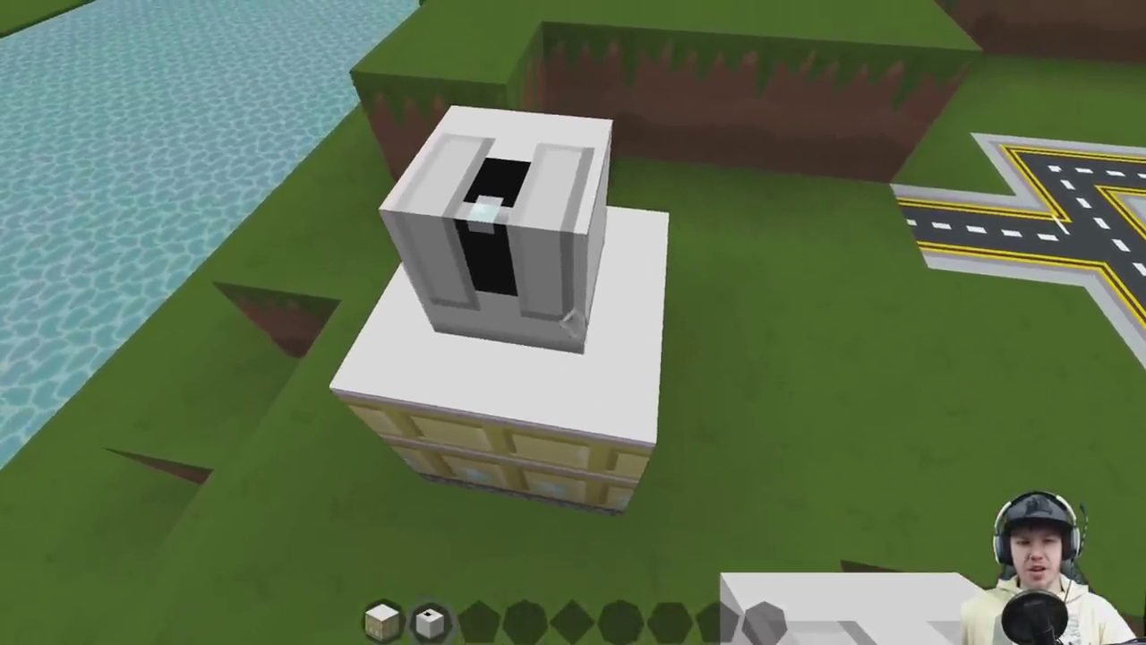
pyautogui.press('s')
pyautogui.press('shift')
pyautogui.press('s')
pyautogui.press('d')
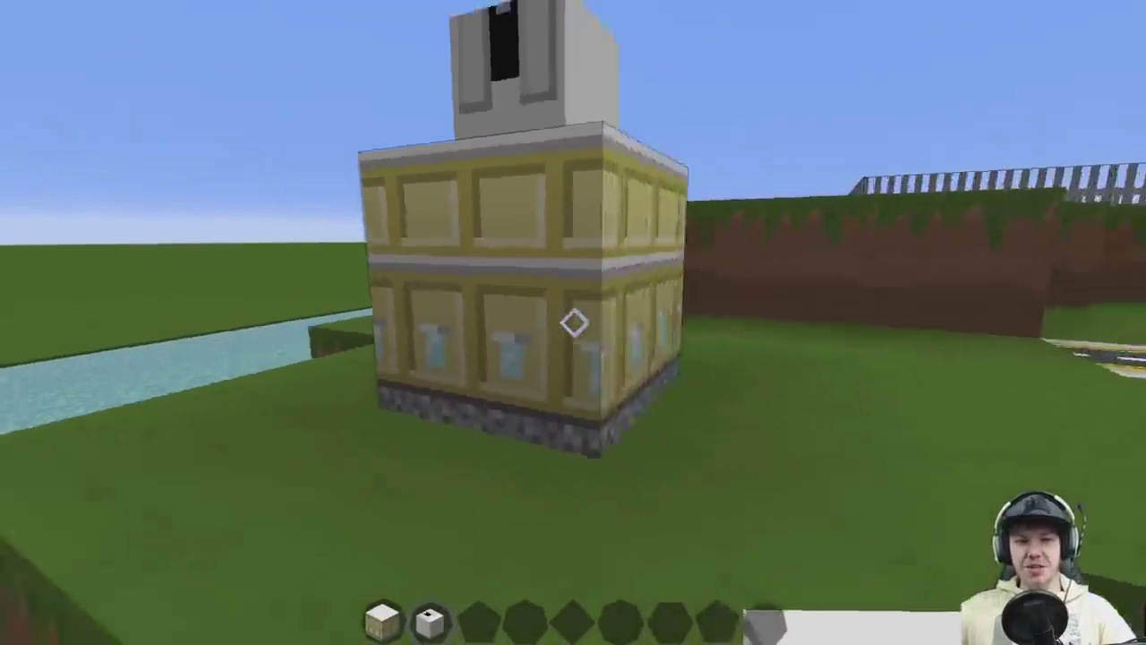
# Step: Extend the observatory building sideways with two more melon blocks in a row
pyautogui.press('space')
pyautogui.scroll(1, 574, 322)
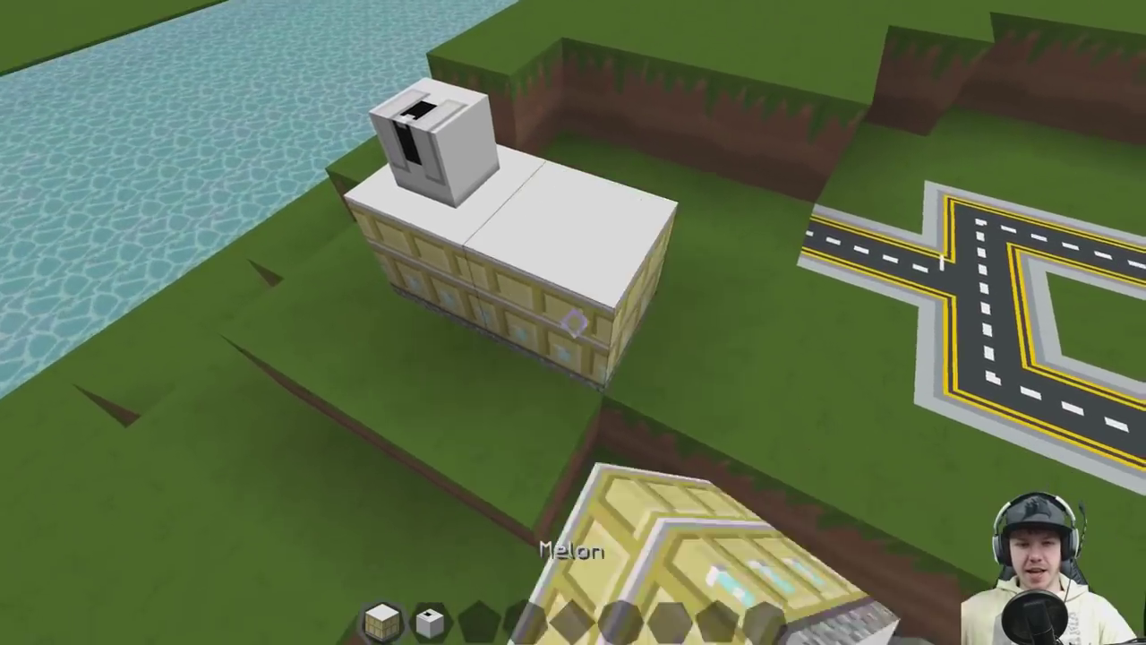
pyautogui.press('a')
pyautogui.rightClick(574, 322)
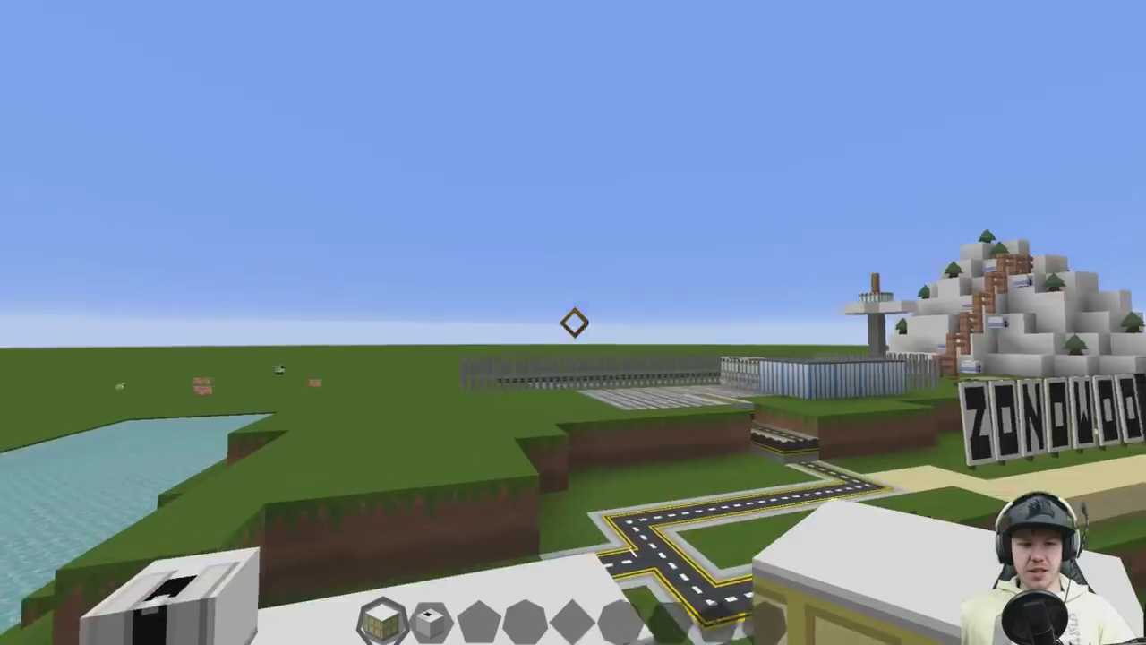
# Step: Examine how the windows, panels and stone base line up across the joined melon blocks
pyautogui.press('shift')
pyautogui.press('s')
pyautogui.press('w')
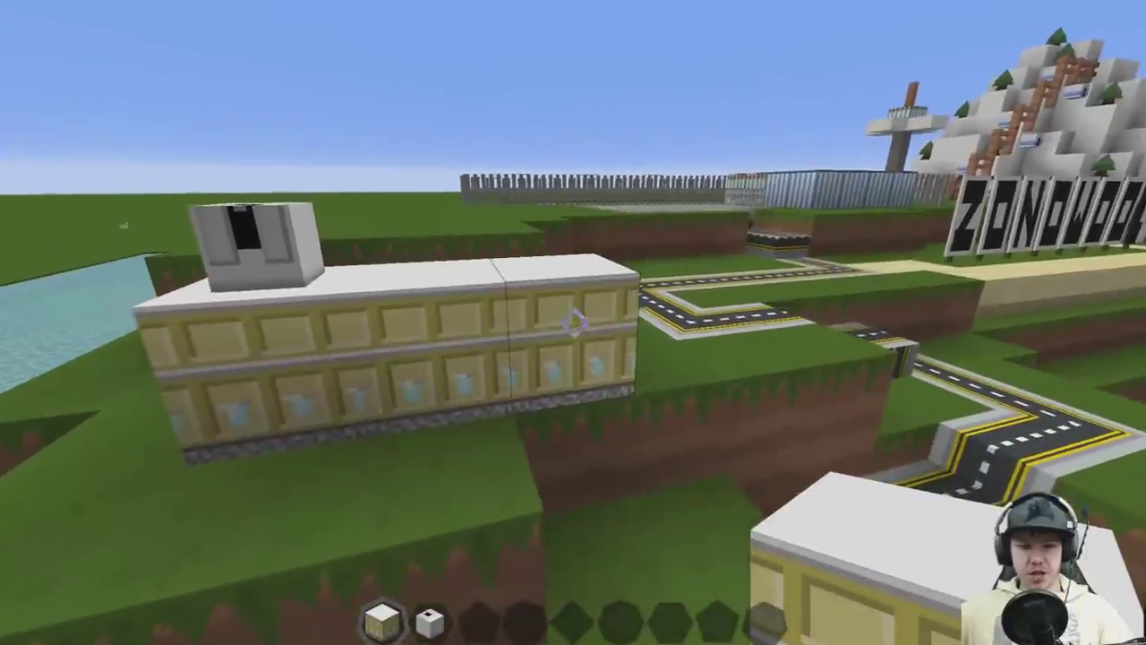
pyautogui.press('w')
pyautogui.press('shift')
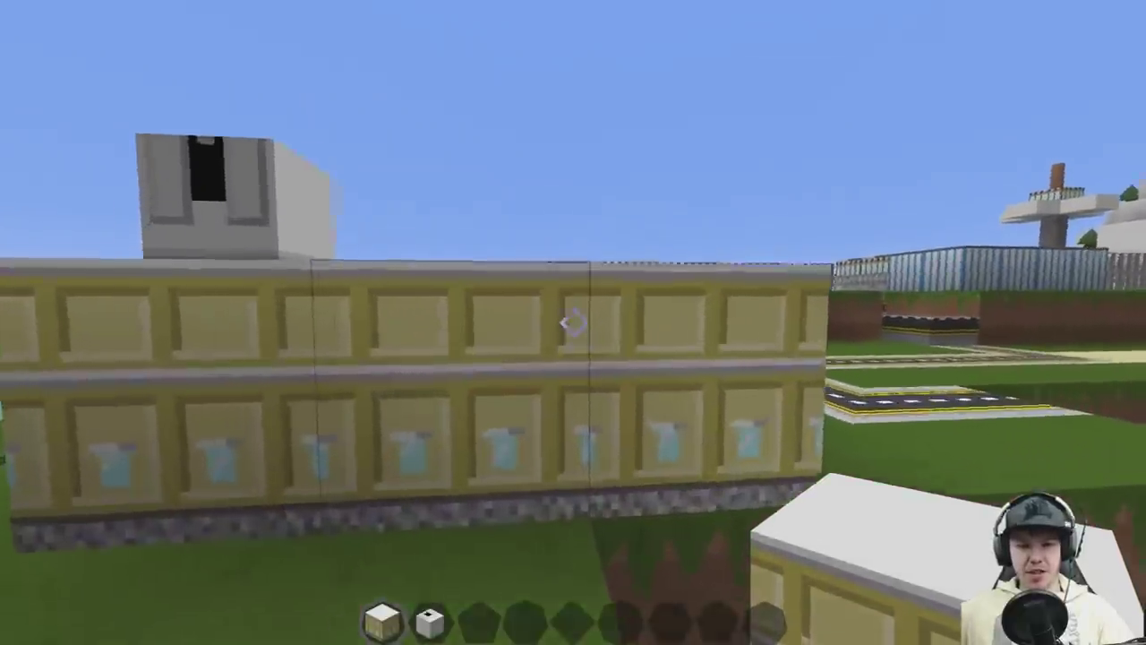
pyautogui.press('w')
pyautogui.press('a')
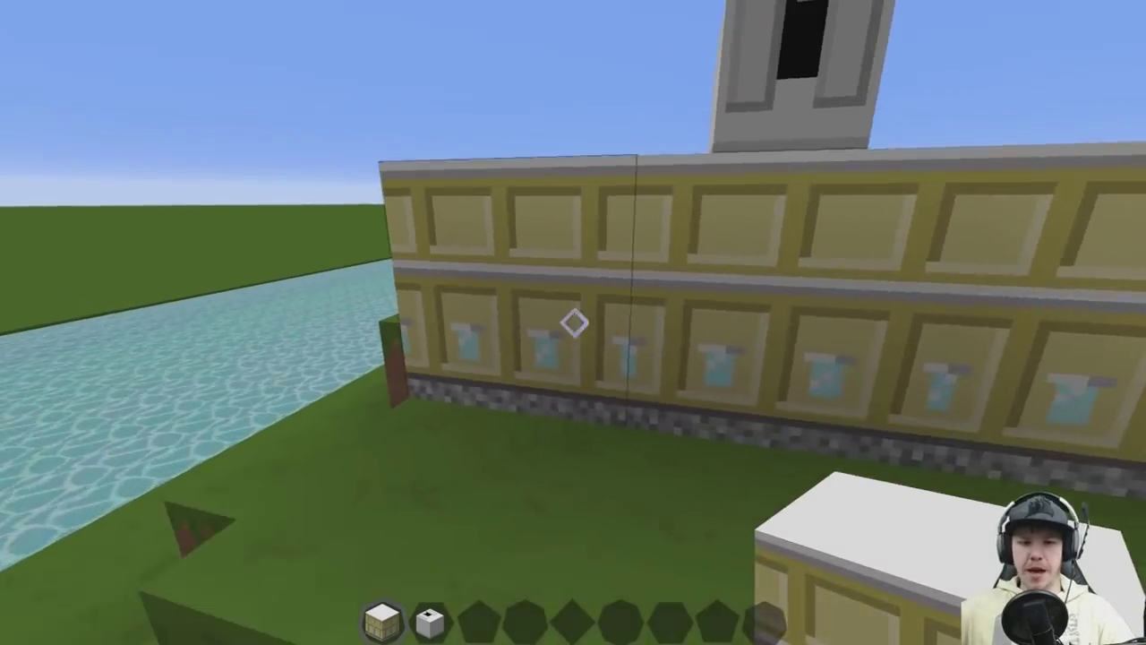
# Step: Remove the extra melon blocks so only the one beneath the dome remains
pyautogui.click(574, 322)
pyautogui.press('d')
pyautogui.click(574, 322)
pyautogui.rightClick(574, 323)
pyautogui.press('w')
pyautogui.click(574, 322)
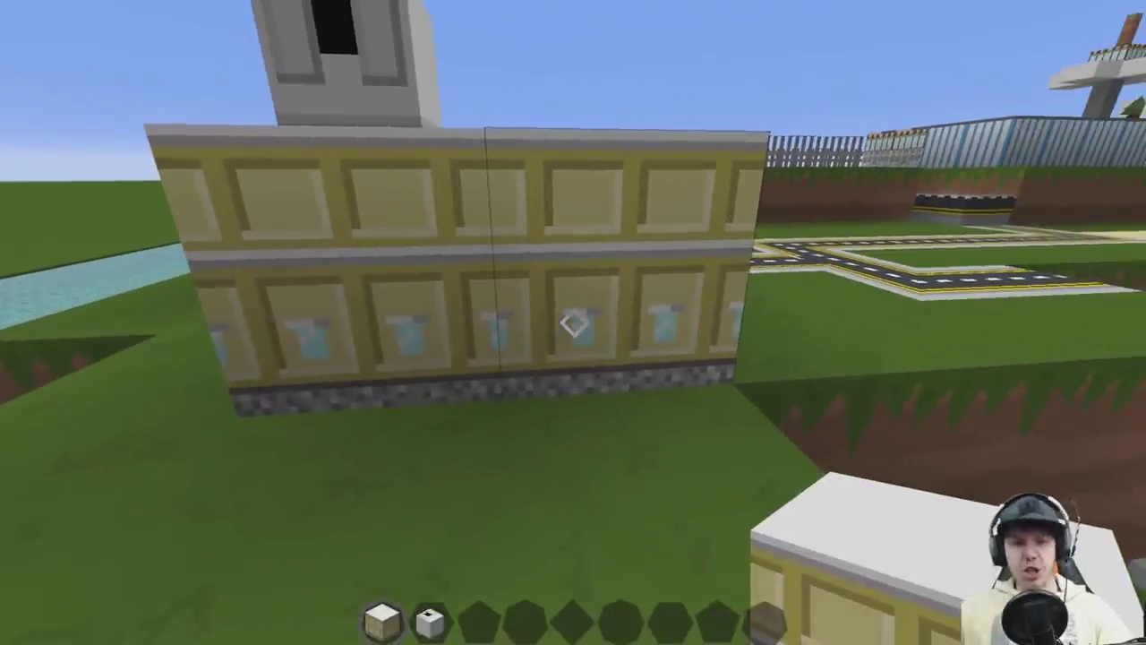
pyautogui.click(574, 322)
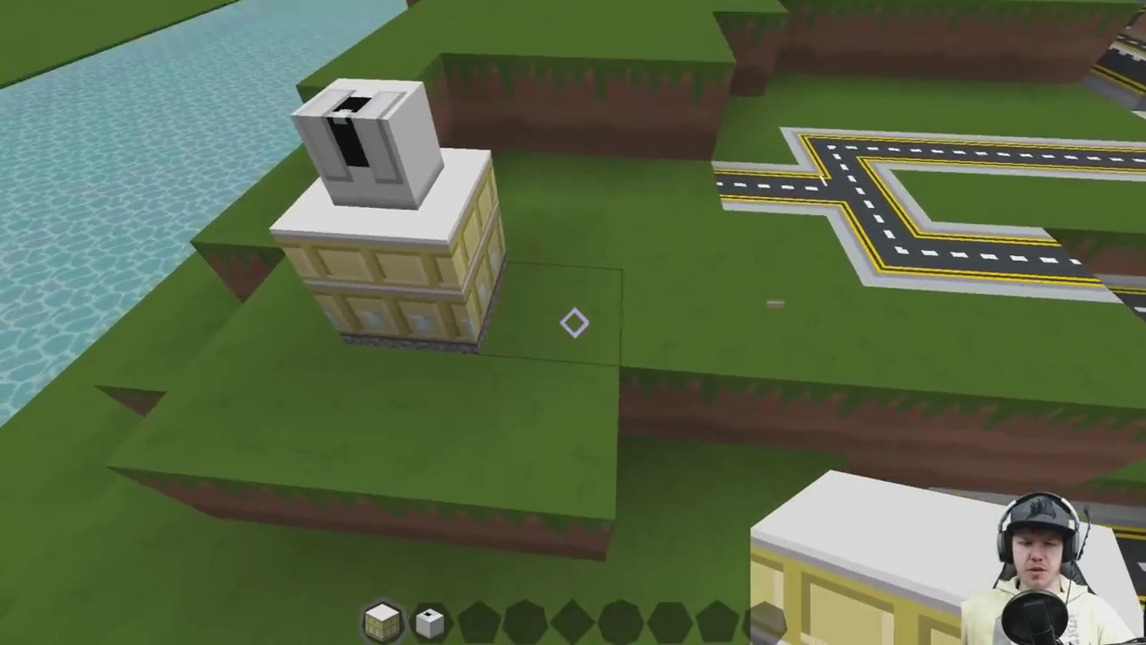
# Step: Try extending the observatory with melon blocks beside and in front of it, and remove them again
pyautogui.rightClick(574, 322)
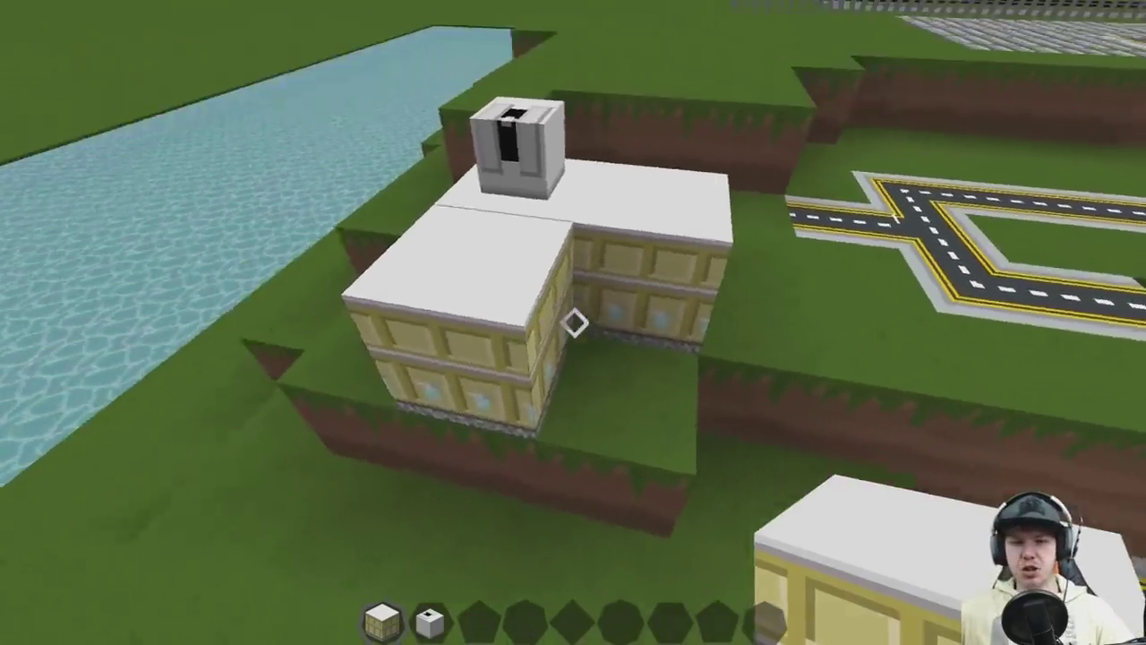
pyautogui.click(574, 322)
# Step: Search the inventory for "slab" and add the Sandstone Slab to the third hotbar slot
pyautogui.write('esab')
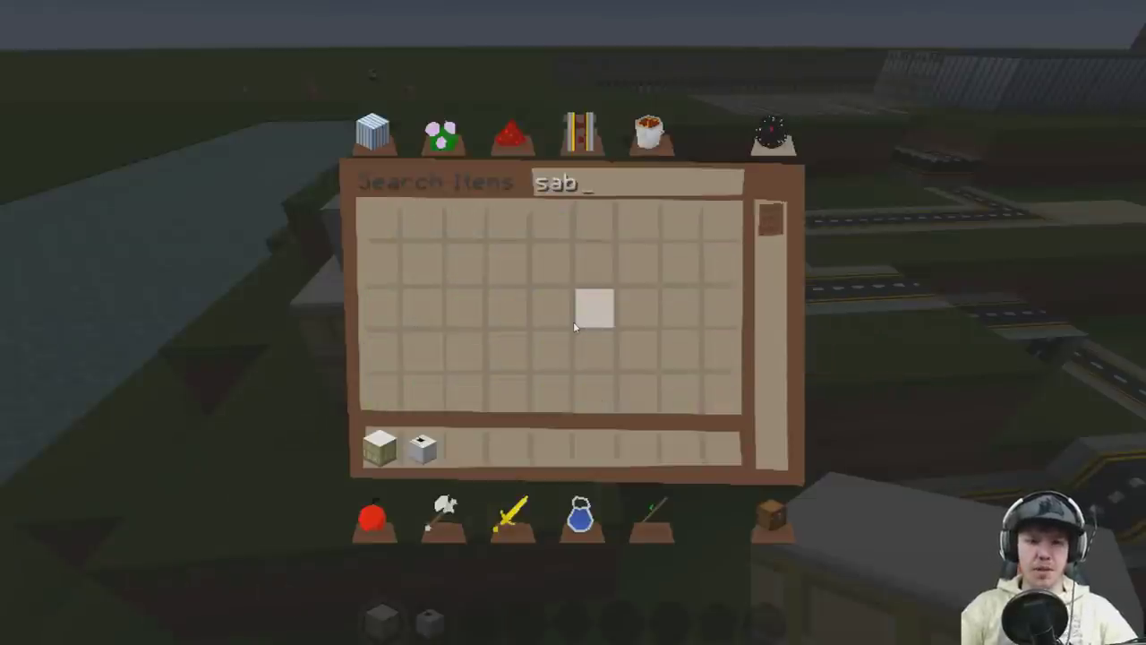
pyautogui.press('BackSpace')
pyautogui.press('BackSpace')
pyautogui.write('lab')
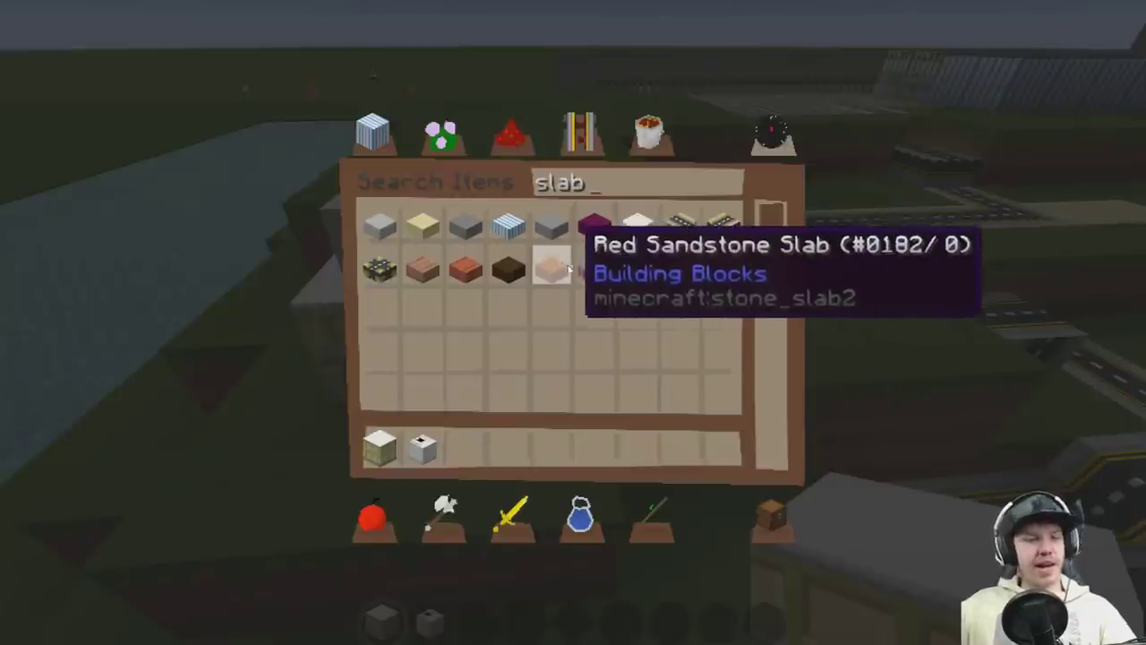
pyautogui.click(426, 228)
pyautogui.click(455, 445)
pyautogui.press('Escape')
# Step: Place Sandstone Slabs around the observatory and remove the ones in front, keeping the platform beside the building
pyautogui.scroll(-2, 573, 322)
pyautogui.rightClick(573, 322)
pyautogui.rightClick(573, 323)
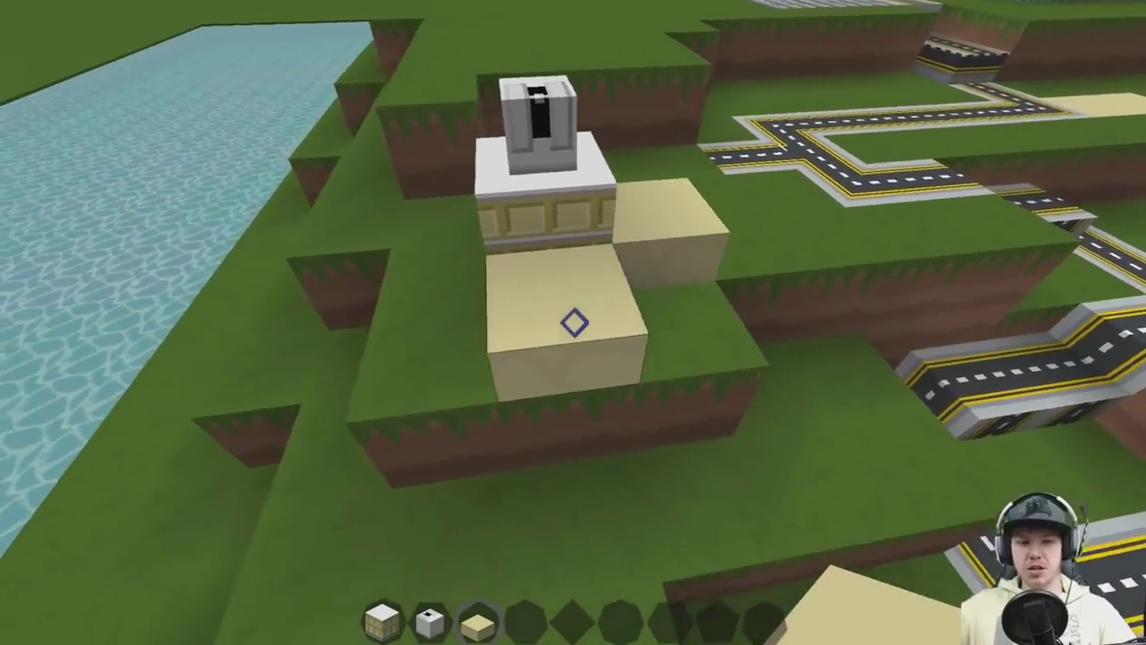
pyautogui.click(573, 322)
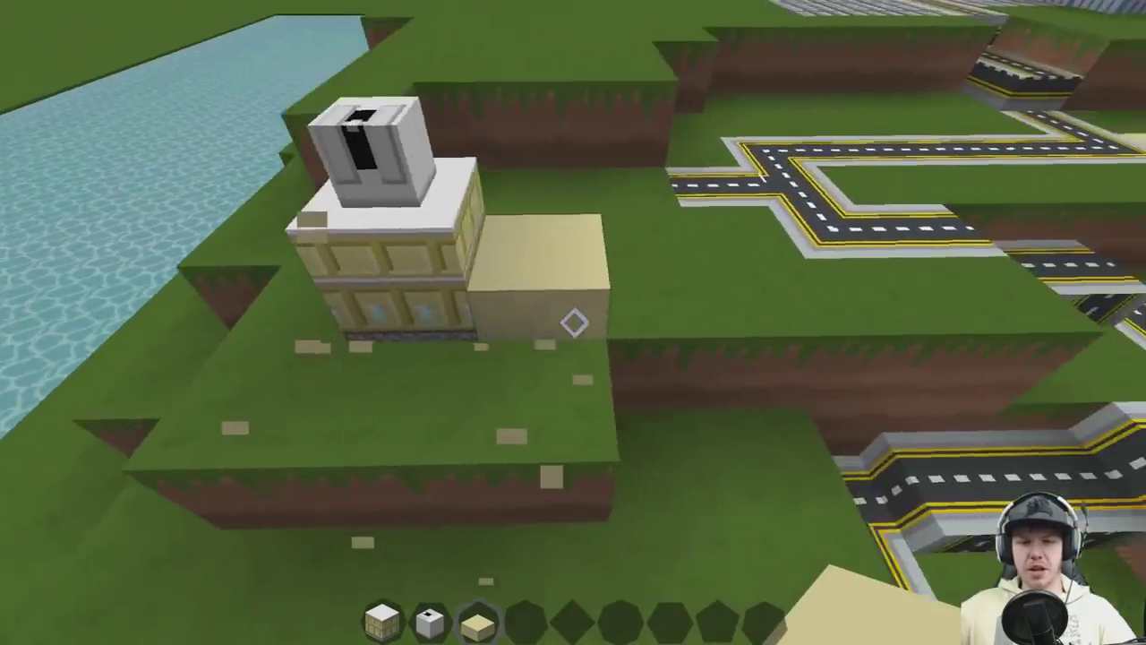
# Step: Fly to the city and copy the parking lot block, Orange Wool, from beside the striped-roof building
pyautogui.press('w')
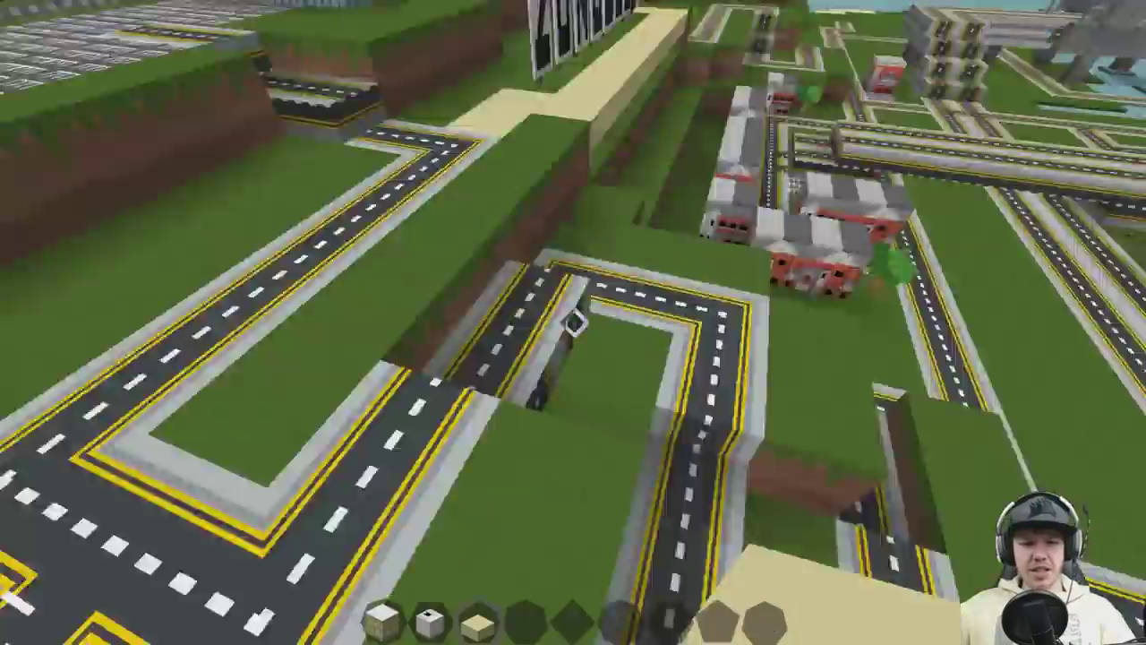
pyautogui.press('w')
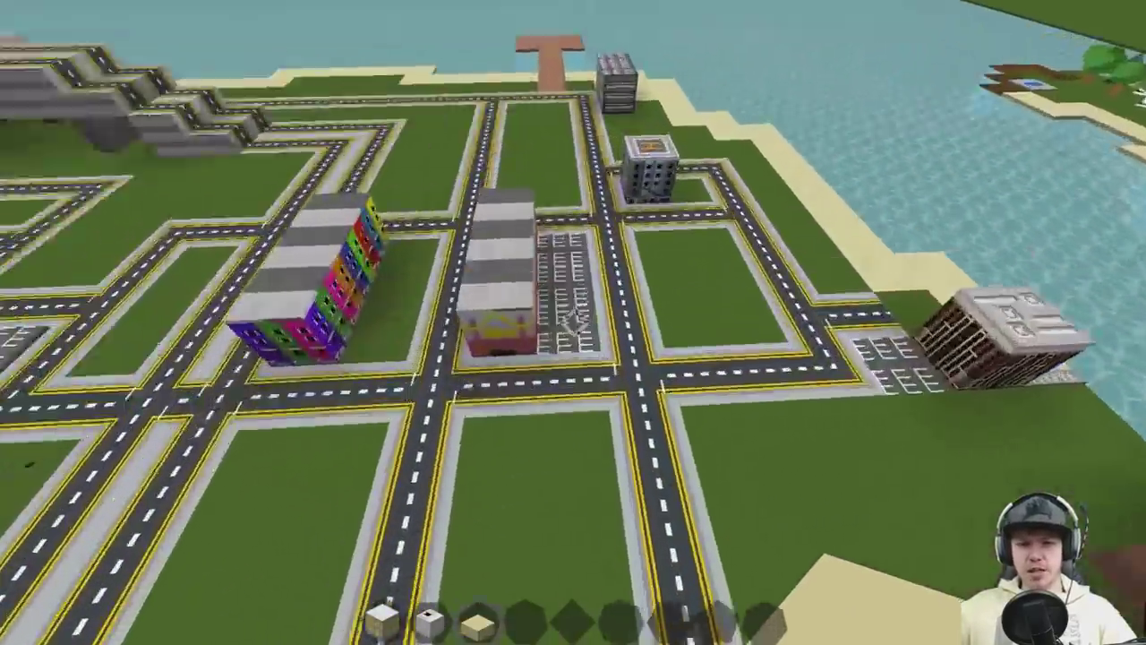
pyautogui.middleClick(573, 322)
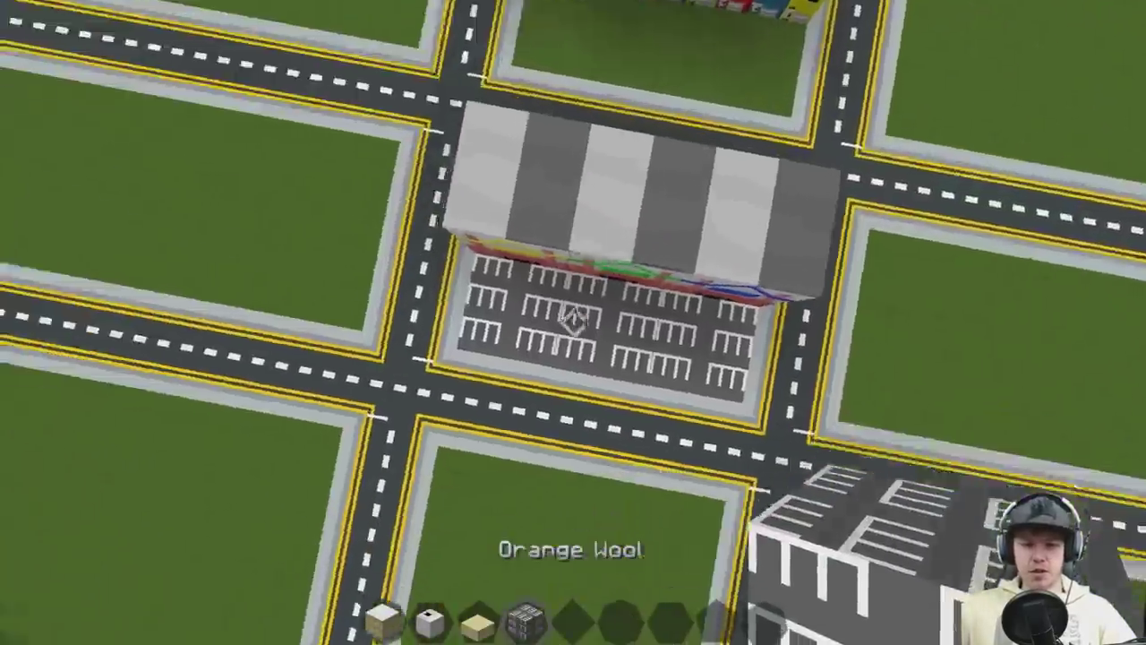
# Step: Return to the observatory, copy the road block, and lay a parking lot and connecting road next to the sandstone platform
pyautogui.press('w')
pyautogui.press('w')
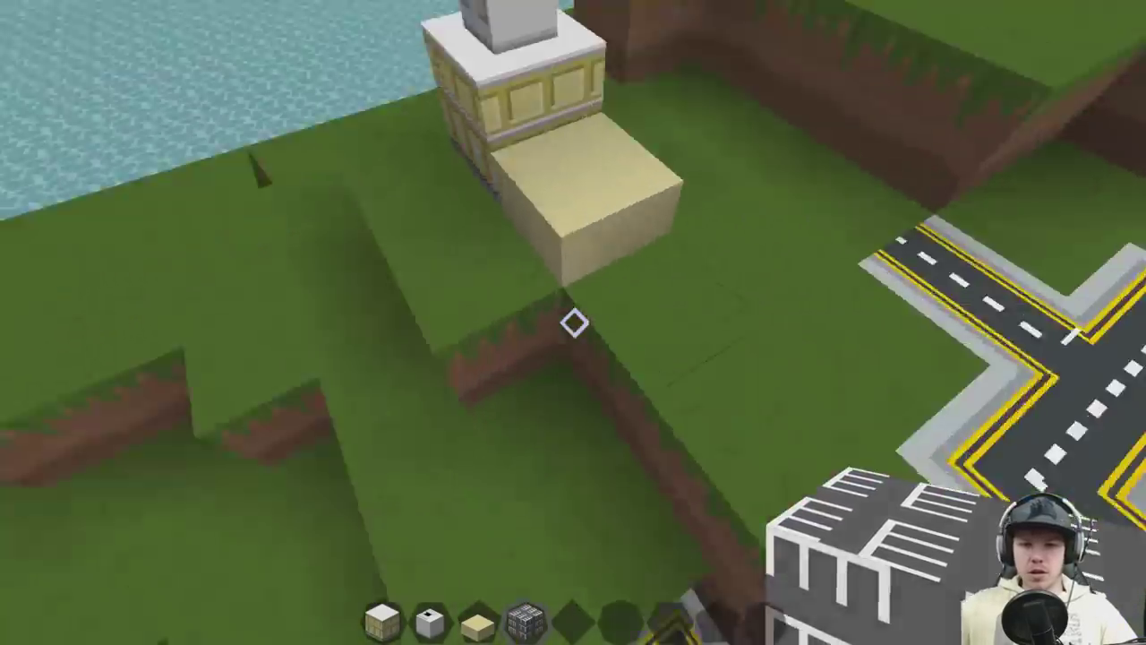
pyautogui.middleClick(574, 323)
pyautogui.click(573, 323)
pyautogui.rightClick(573, 322)
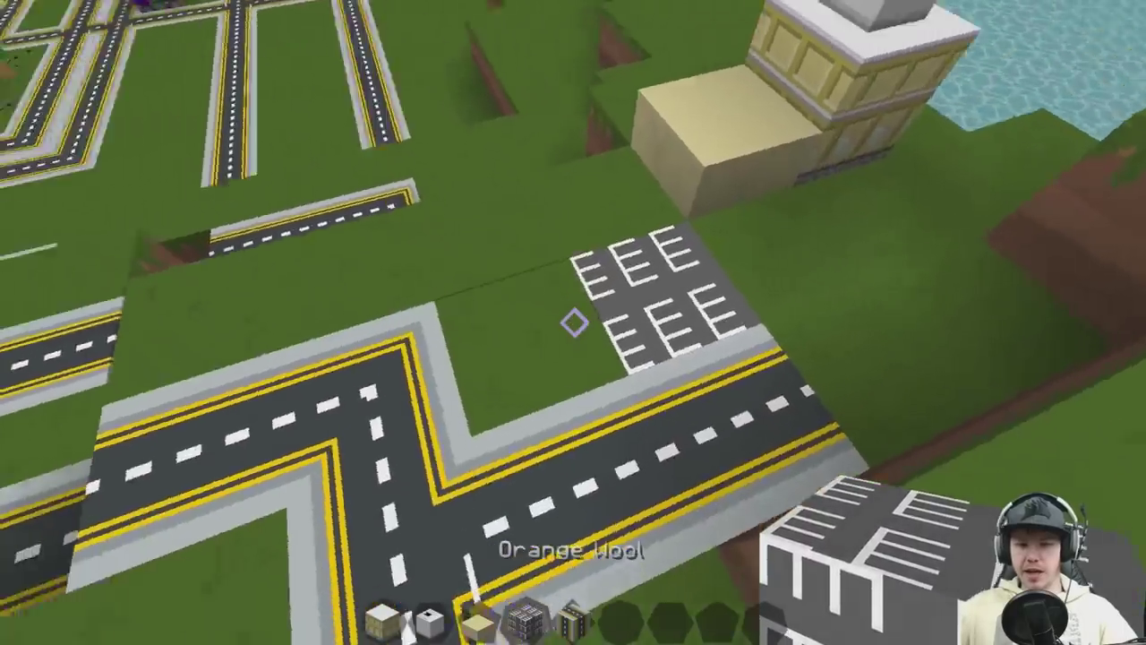
pyautogui.rightClick(573, 323)
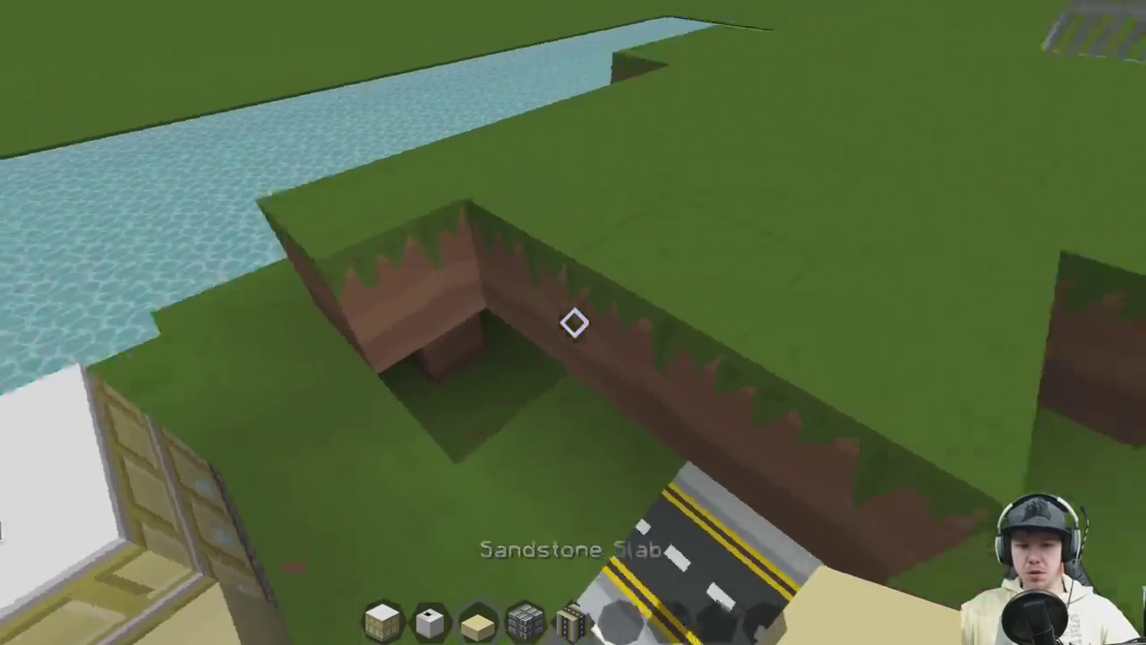
# Step: Reshape the terrain behind the observatory and road end, clearing raised grass and filling the pit with Grass Blocks
pyautogui.click(574, 323)
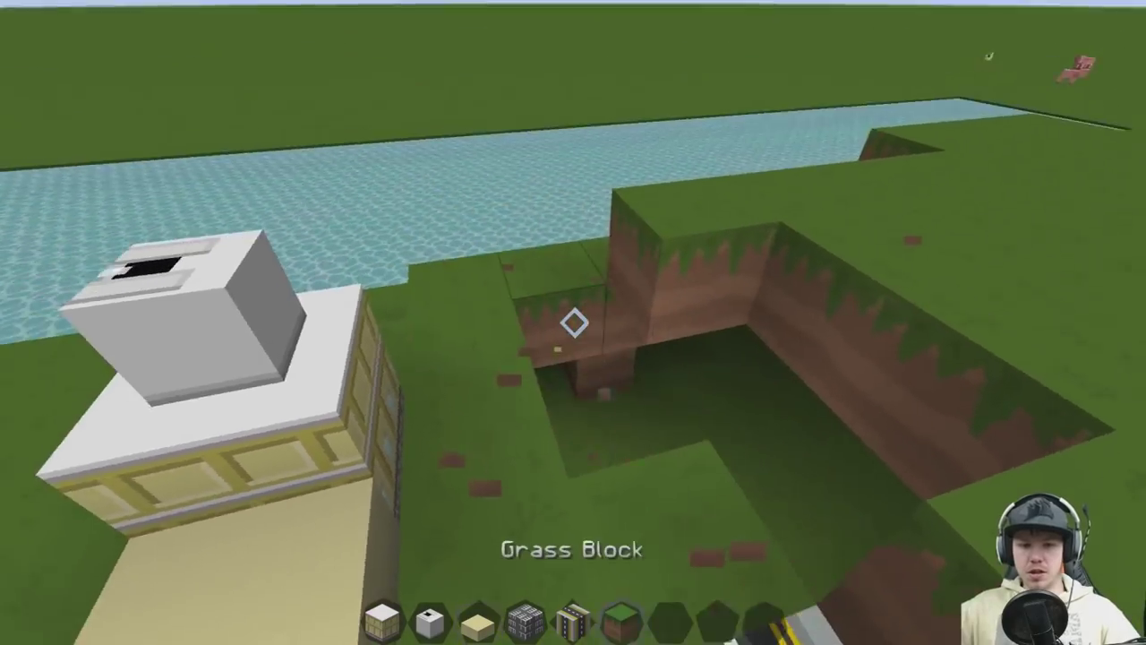
pyautogui.rightClick(574, 322)
pyautogui.rightClick(574, 323)
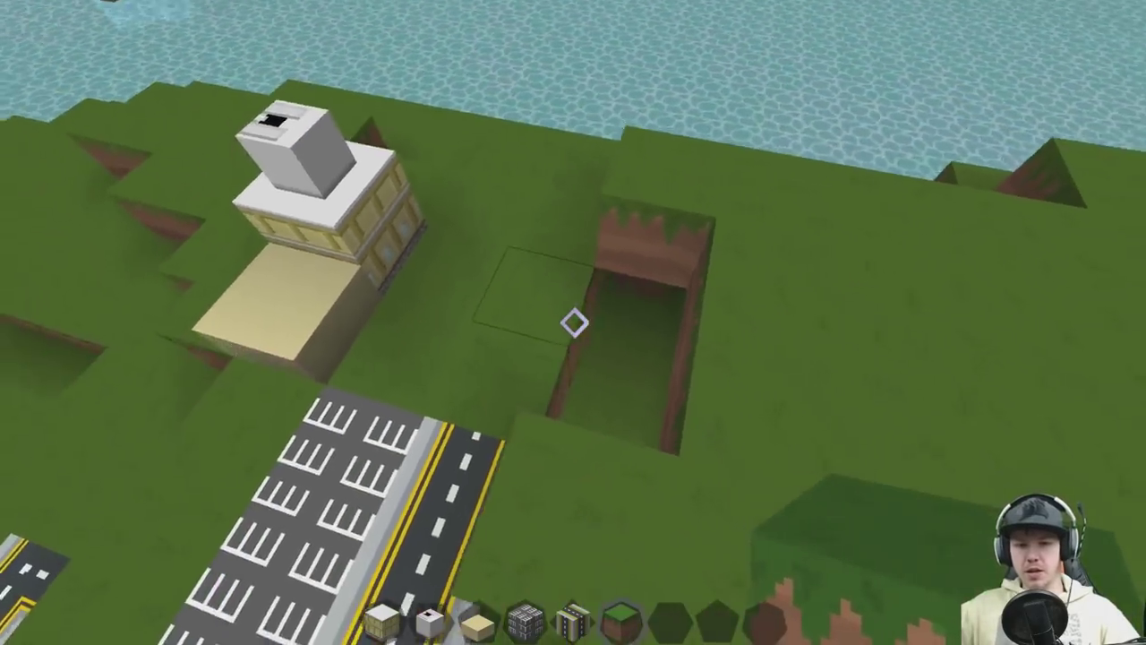
pyautogui.rightClick(574, 322)
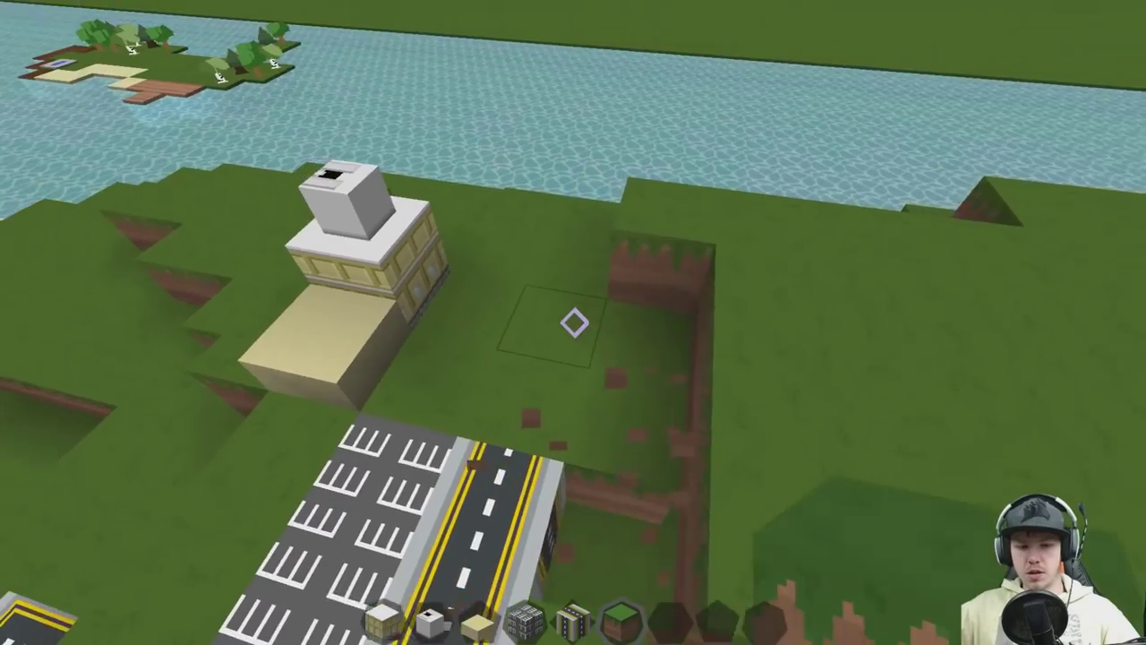
# Step: Lay an L-shaped Sandstone Slab terrace along the hillside behind the observatory and the road end
pyautogui.press('3')
pyautogui.rightClick(574, 323)
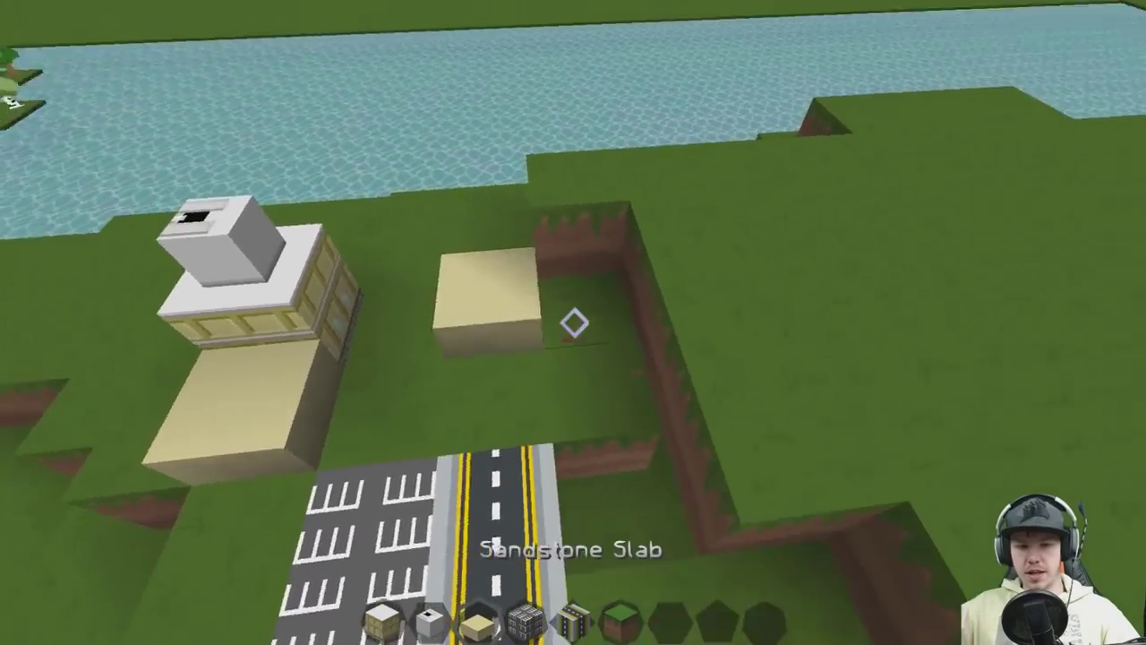
pyautogui.rightClick(574, 322)
pyautogui.press('6')
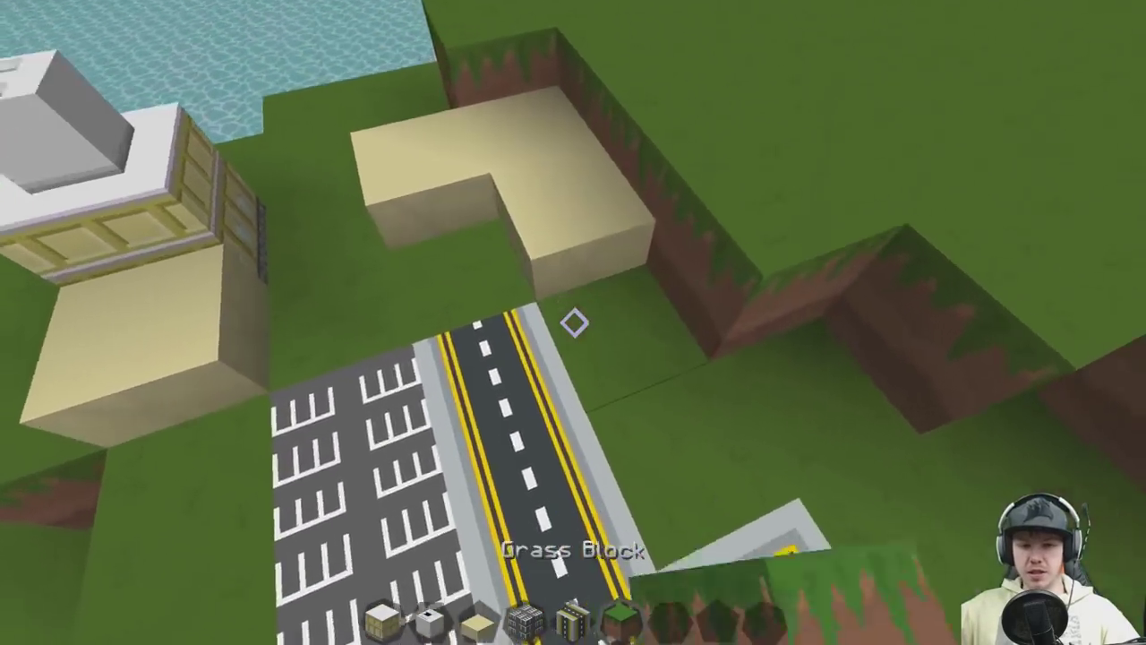
pyautogui.press('3')
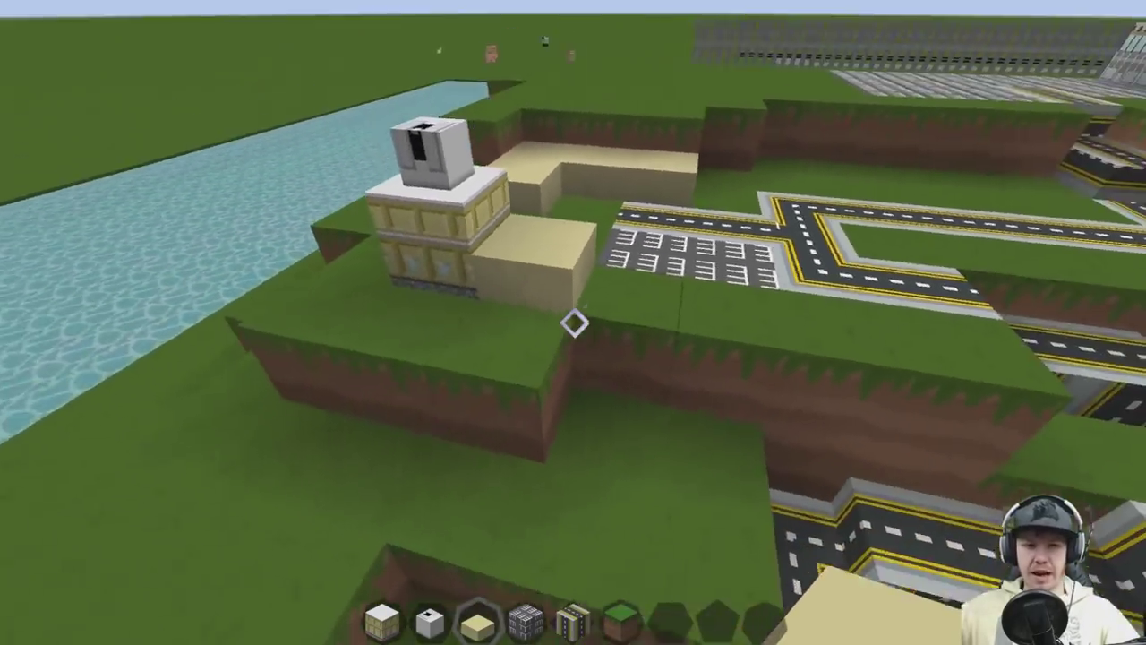
# Step: Add spruce saplings, oak saplings and string to the last three hotbar slots by searching "sap" and "stri"
pyautogui.write('e')
pyautogui.write('sap')
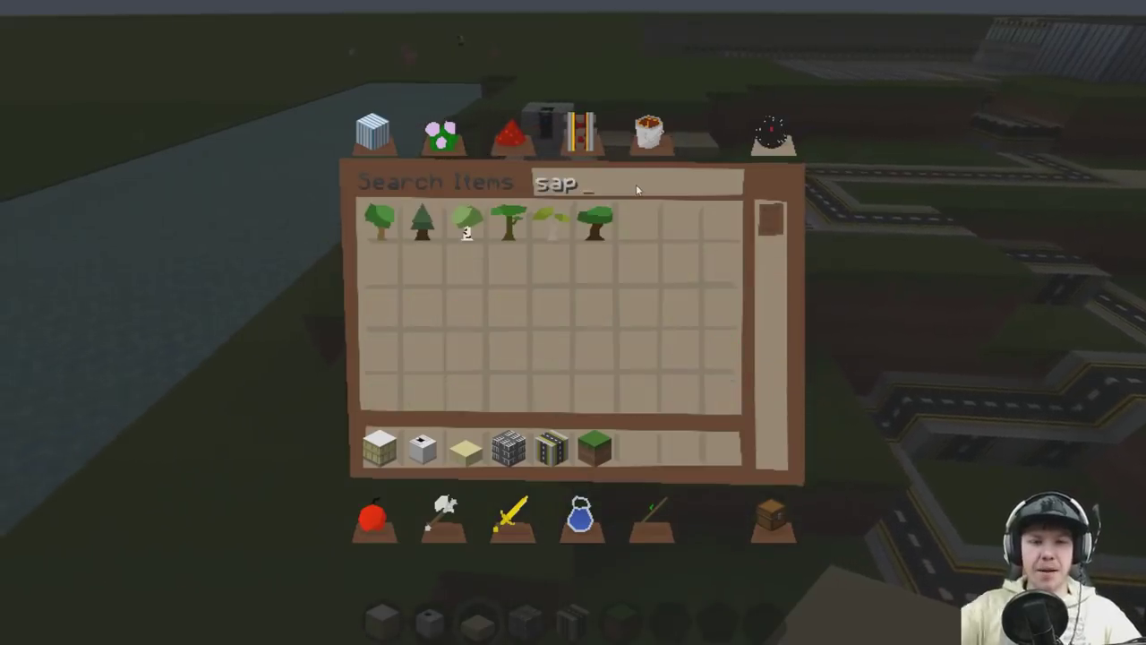
pyautogui.click(417, 232)
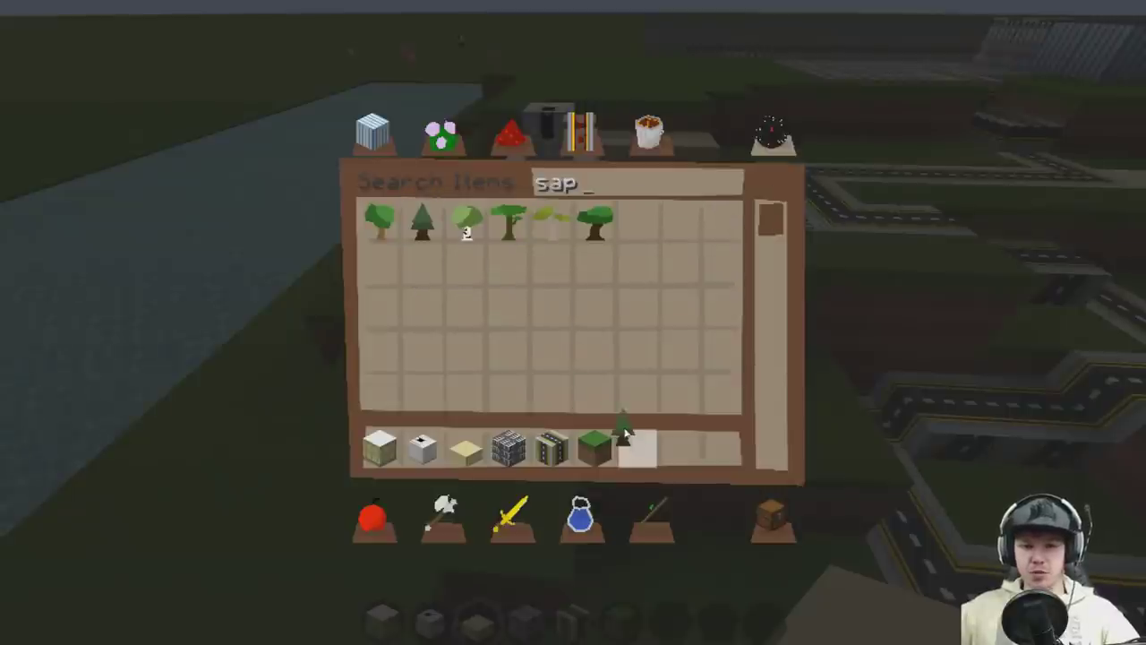
pyautogui.click(378, 219)
pyautogui.press('BackSpace')
pyautogui.press('BackSpace')
pyautogui.press('BackSpace')
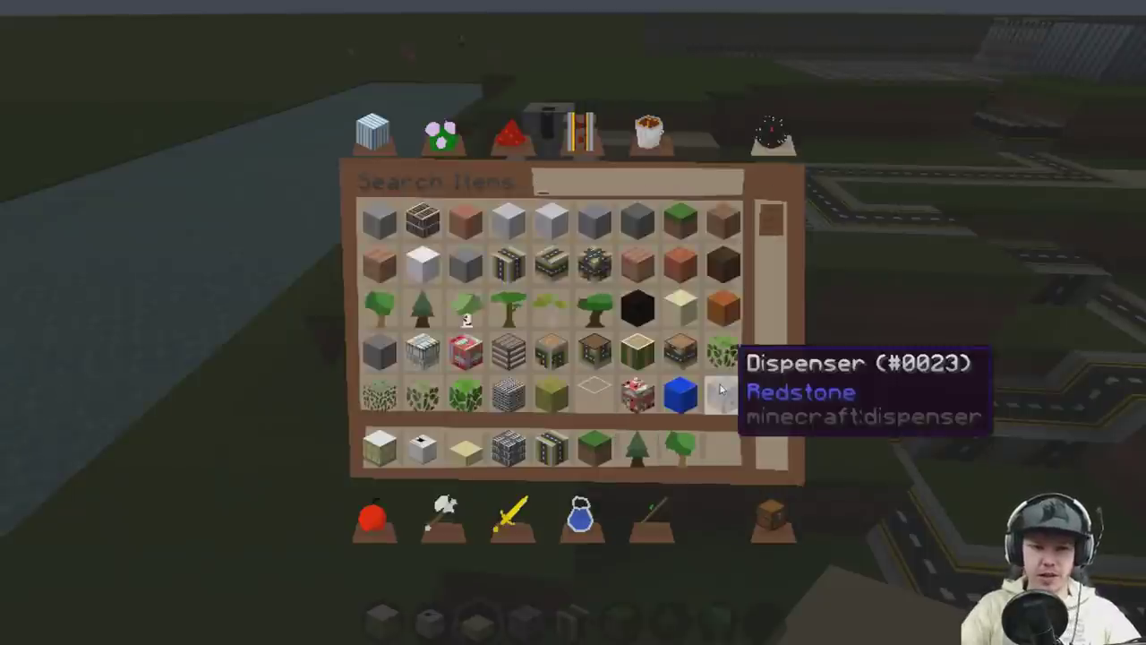
pyautogui.write('stri')
pyautogui.click(379, 220)
pyautogui.click(721, 446)
pyautogui.press('e')
# Step: Plant spruce and oak saplings in front of the observatory and on the lower terrace, and put string above the oaks
pyautogui.press('7')
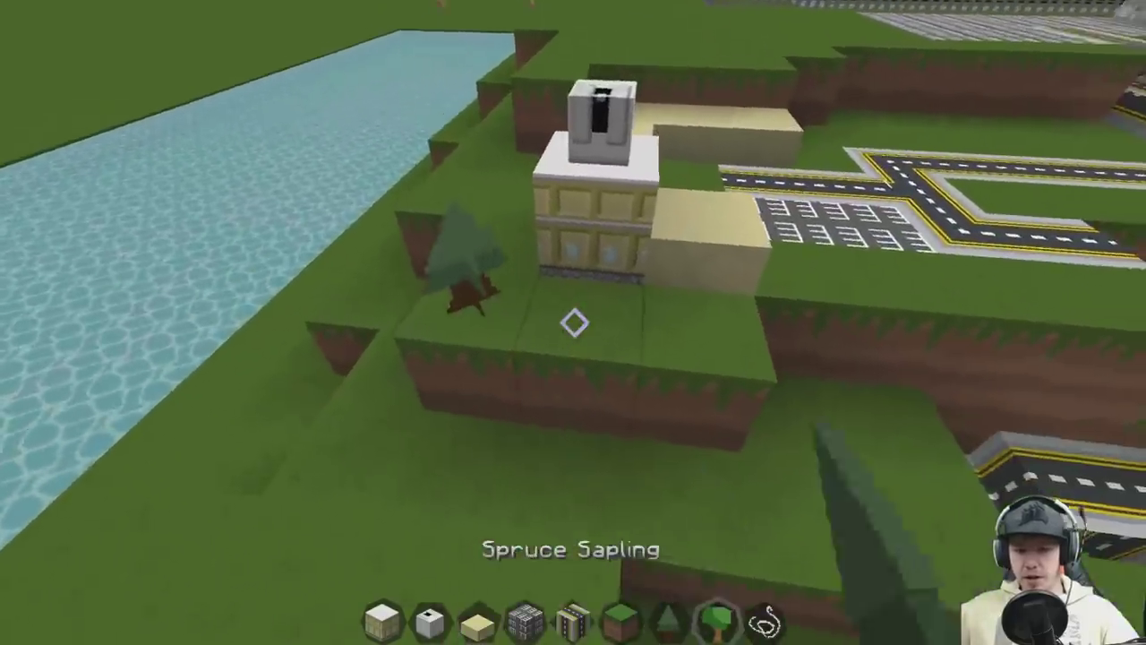
pyautogui.press('8')
pyautogui.rightClick(573, 322)
pyautogui.rightClick(573, 322)
pyautogui.press('7')
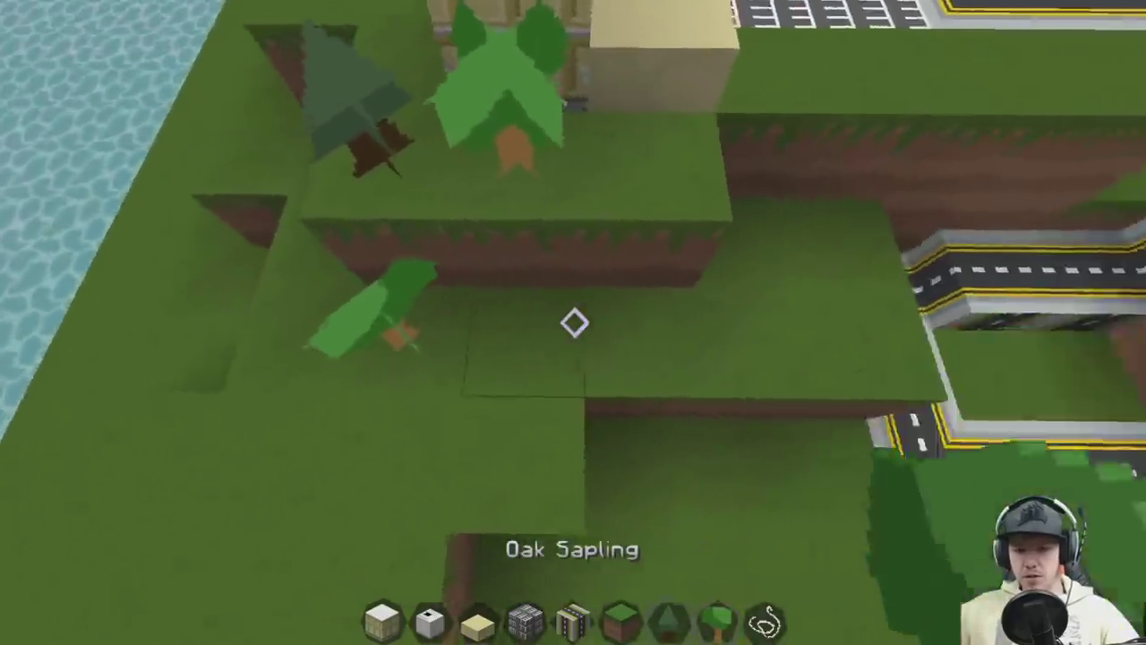
pyautogui.rightClick(572, 322)
pyautogui.press('8')
pyautogui.press('9')
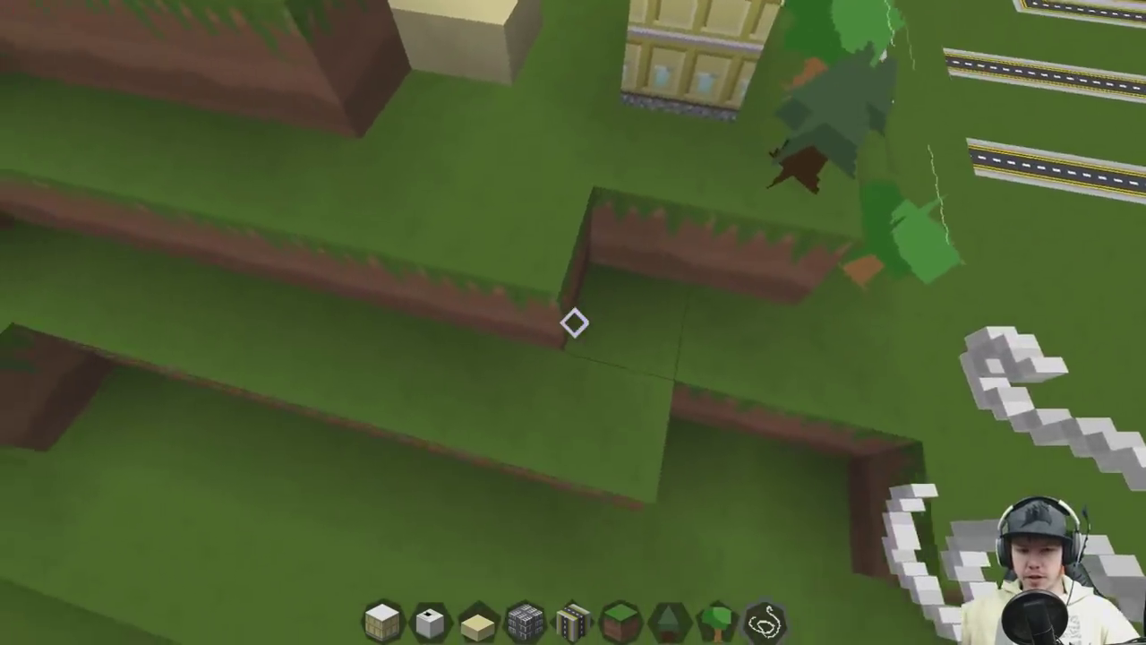
# Step: Plant an oak sapling in the corner of the lower terrace near the observatory and put string above it
pyautogui.press('8')
pyautogui.rightClick(574, 322)
pyautogui.press('9')
pyautogui.rightClick(574, 322)
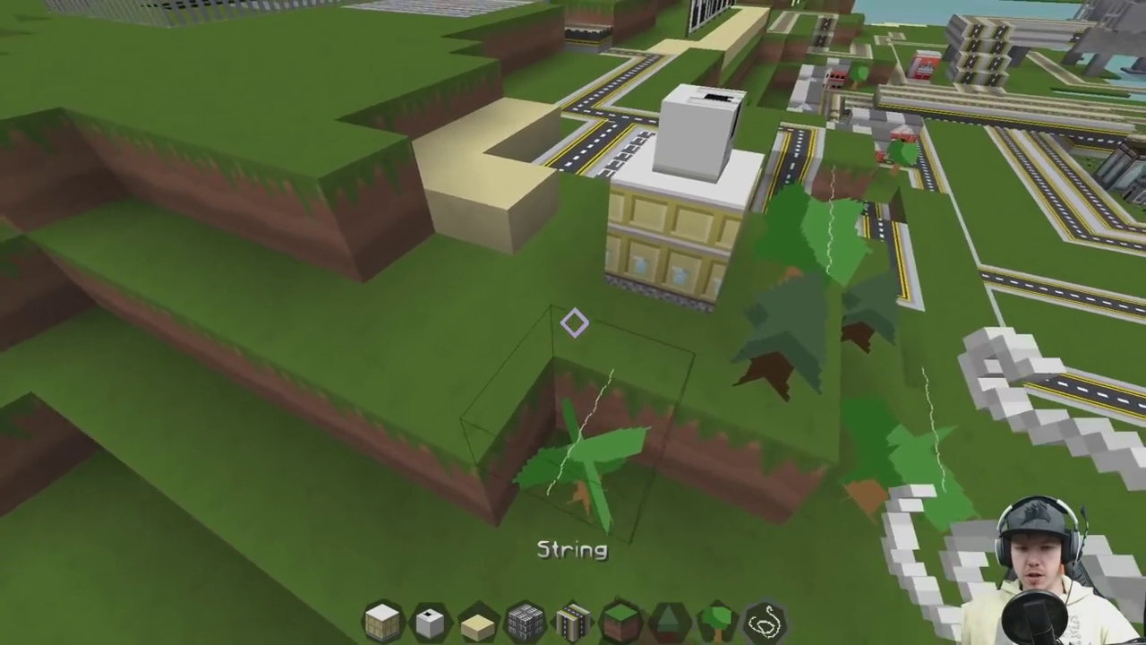
# Step: Plant two spruce saplings on the grass between the observatory and the L-shaped sandstone terrace
pyautogui.press('8')
pyautogui.press('7')
pyautogui.rightClick(573, 322)
pyautogui.rightClick(573, 323)
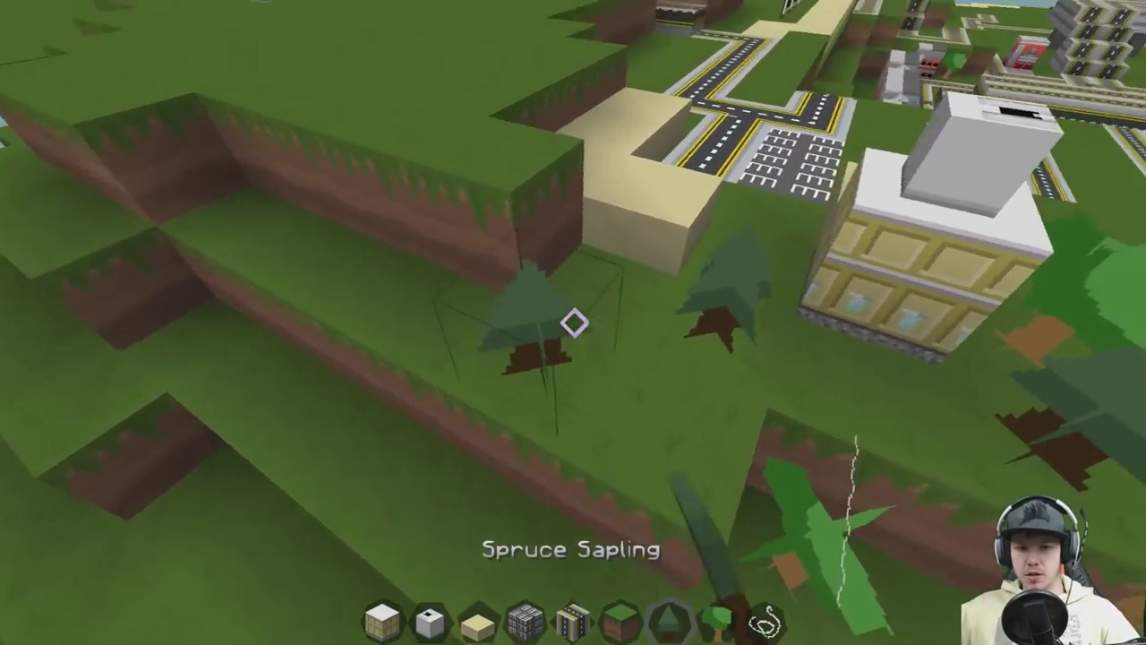
# Step: Plant more oak and spruce saplings on the terrace below the sandstone platform and beside the parking lot, adding string over them
pyautogui.press('8')
pyautogui.rightClick(573, 322)
pyautogui.press('9')
pyautogui.rightClick(573, 323)
pyautogui.rightClick(574, 322)
pyautogui.rightClick(574, 322)
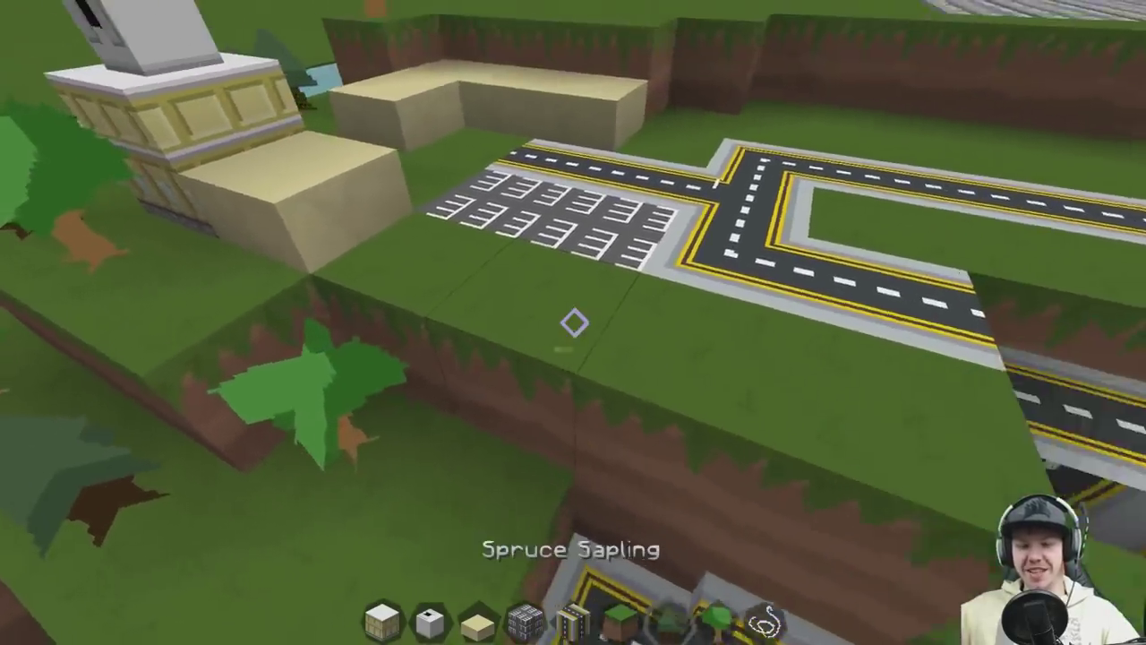
pyautogui.rightClick(573, 322)
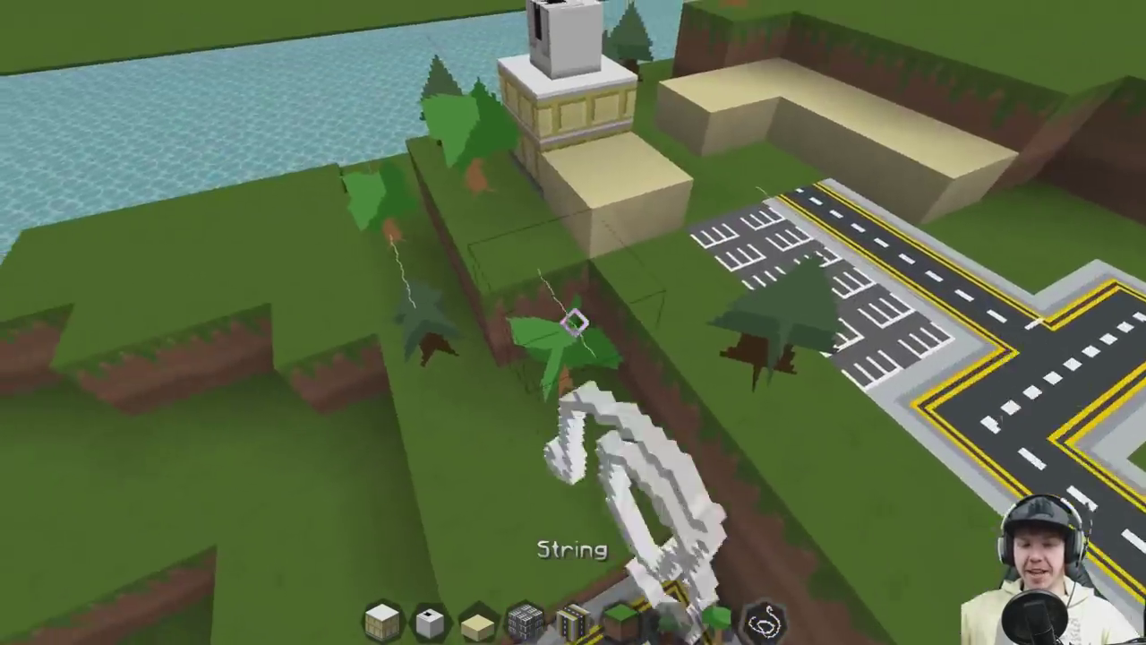